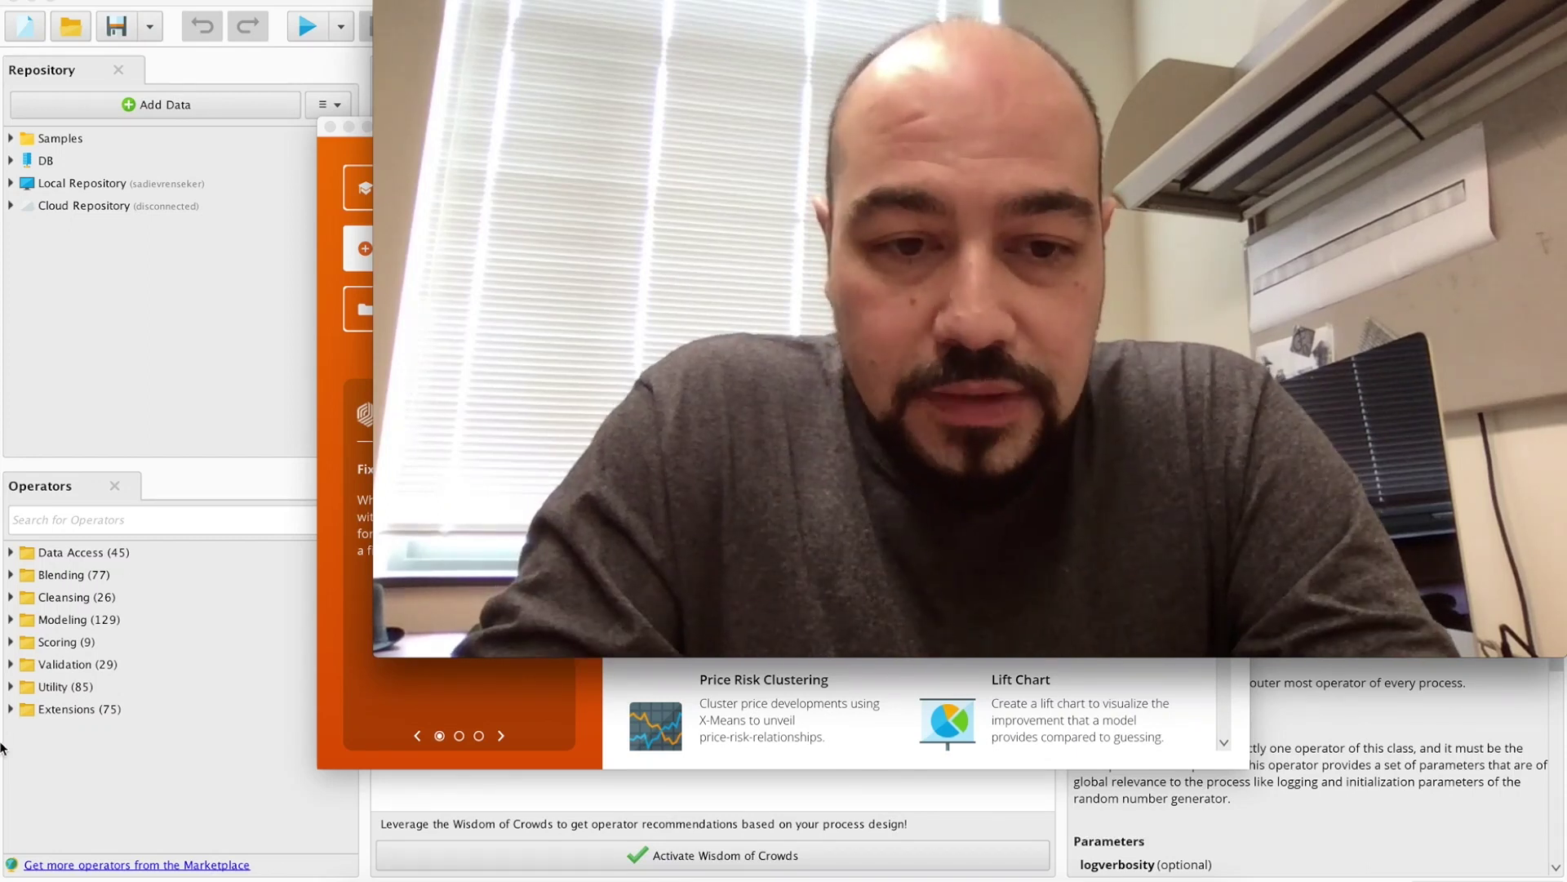
- Switch to Excel and enter the column headers w, h and m/f in cells A1 to C1 of the blank sheet
drag(374, 657, 996, 319)
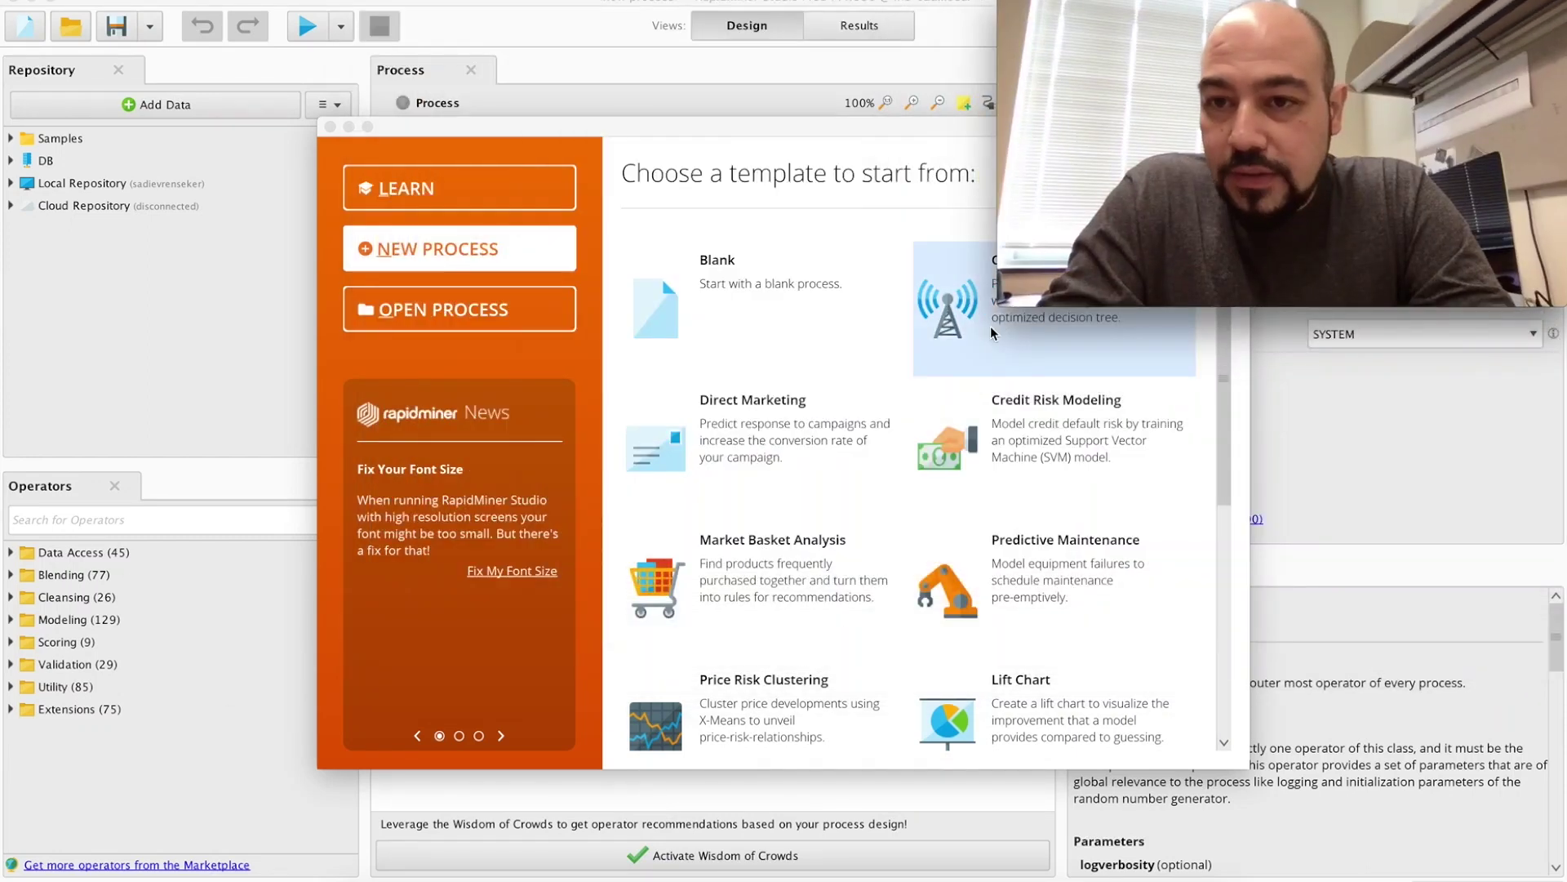
click(828, 878)
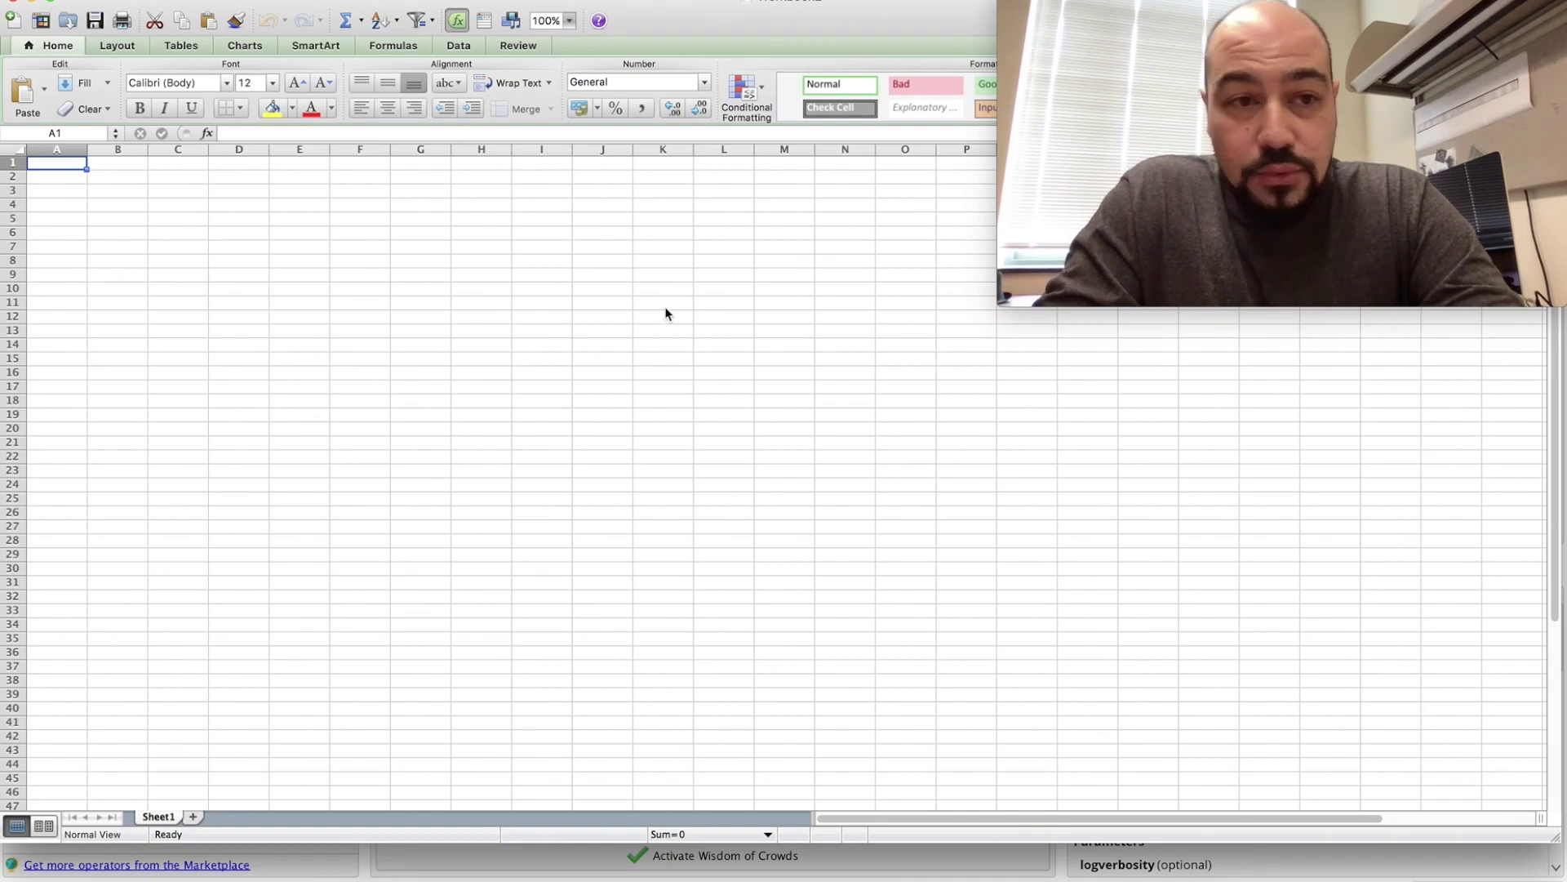
text(w)
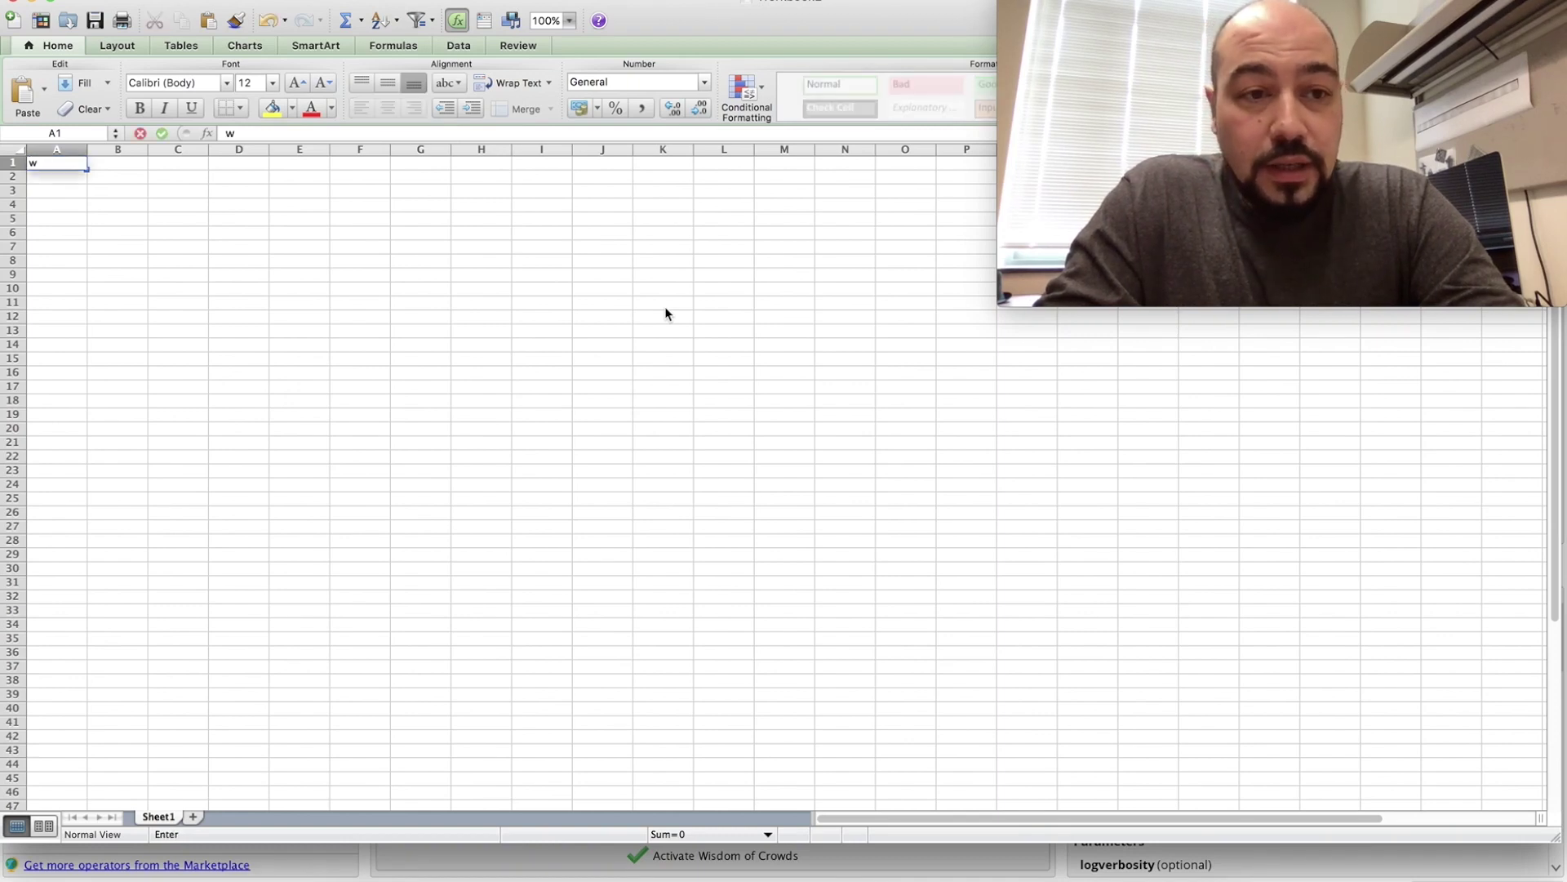
key(Tab)
text(h)
key(Tab)
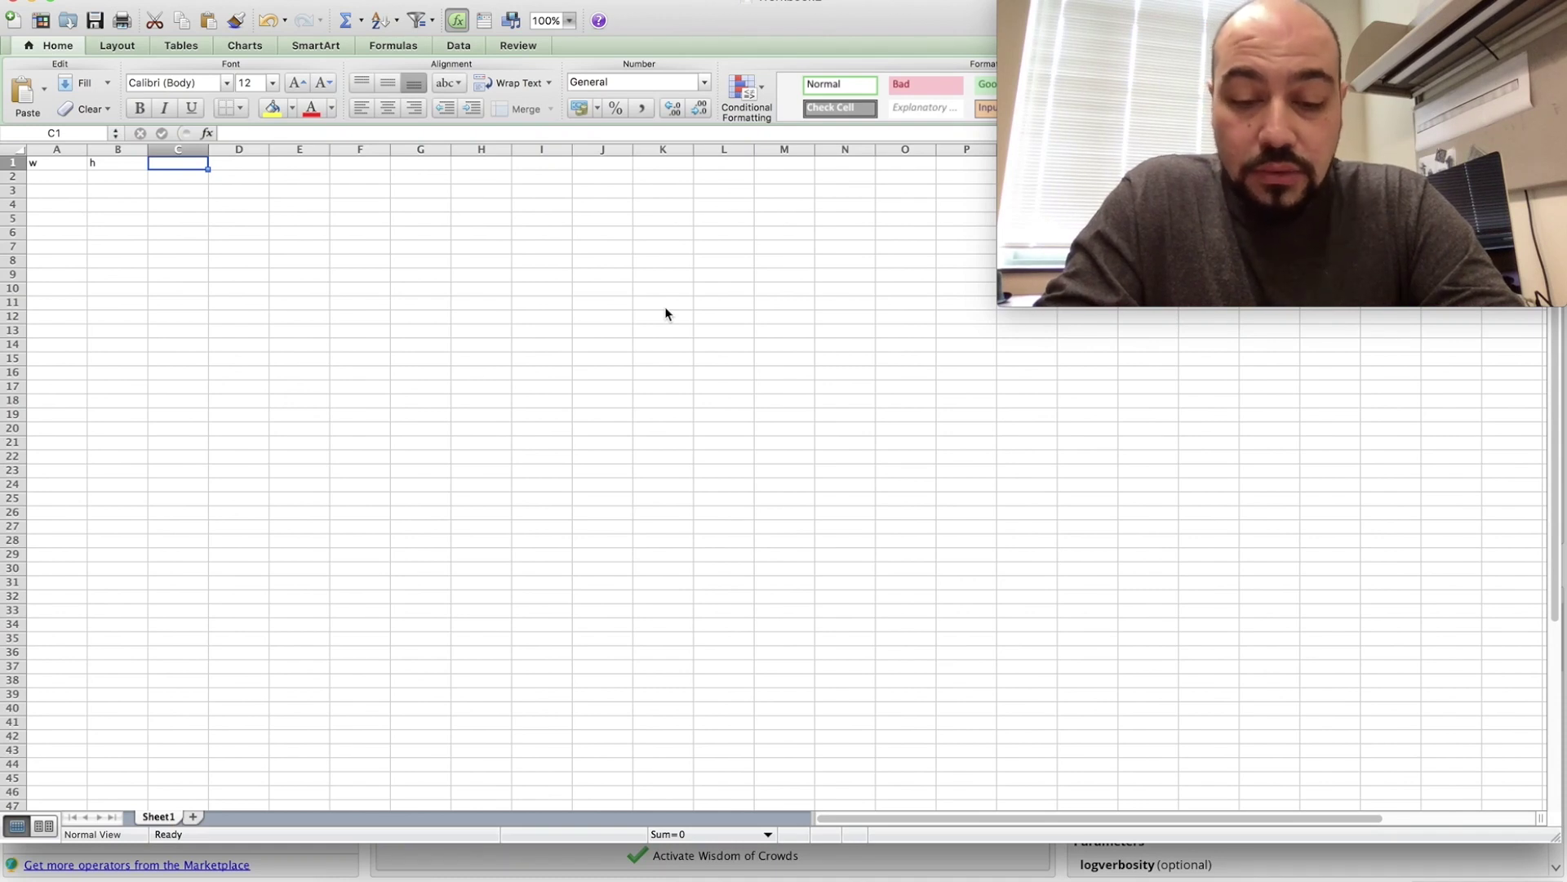
text(m/f)
key(Return)
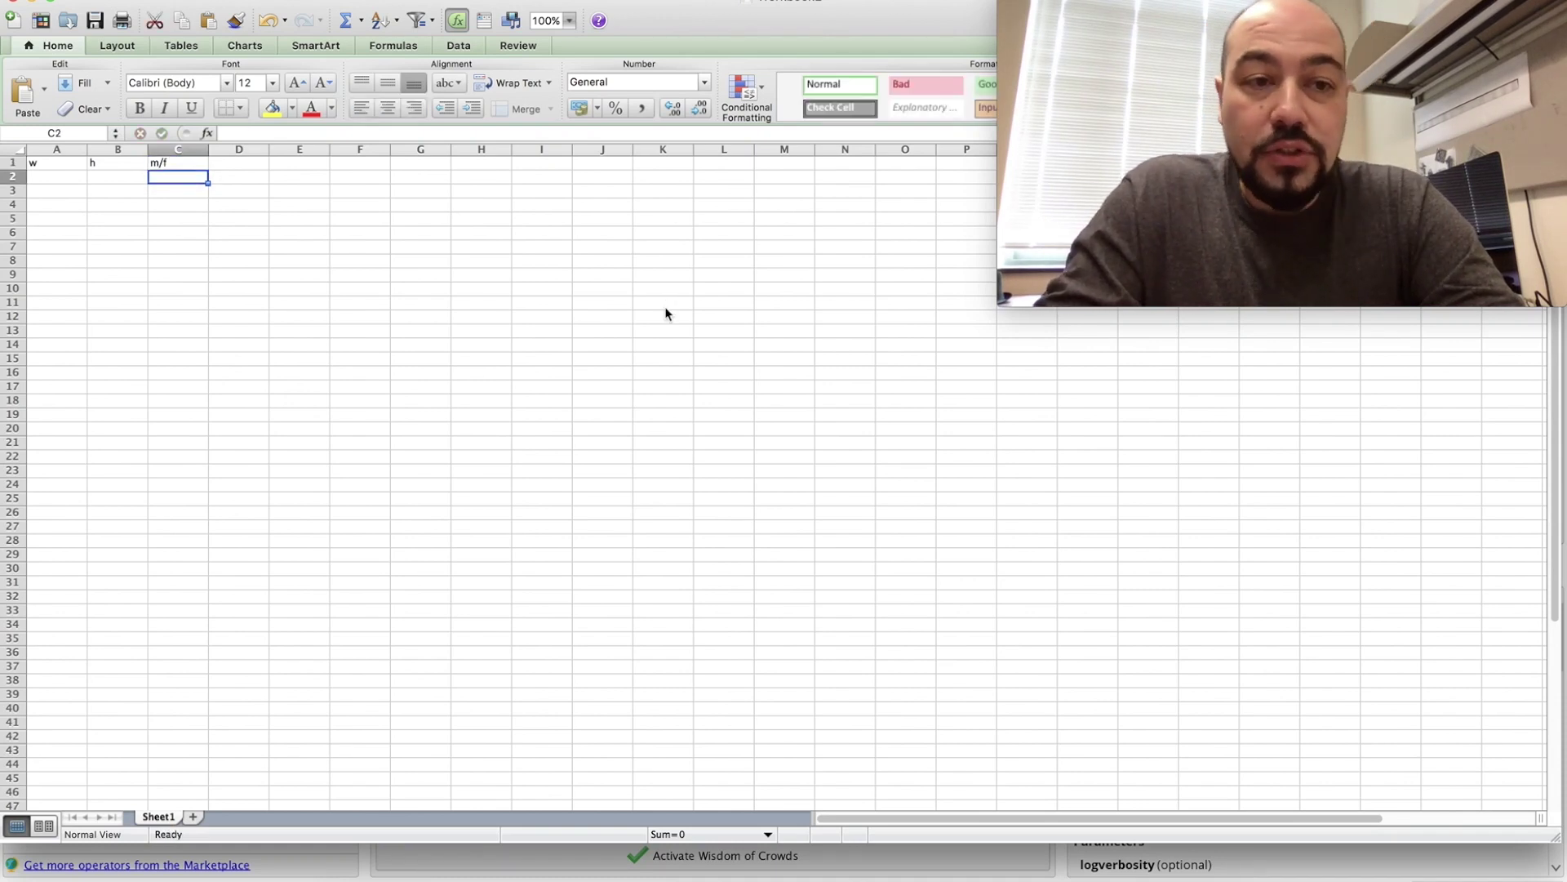
- Enter the first data record in row 2 with 80 under w and 180 under h
key(Left)
key(Left)
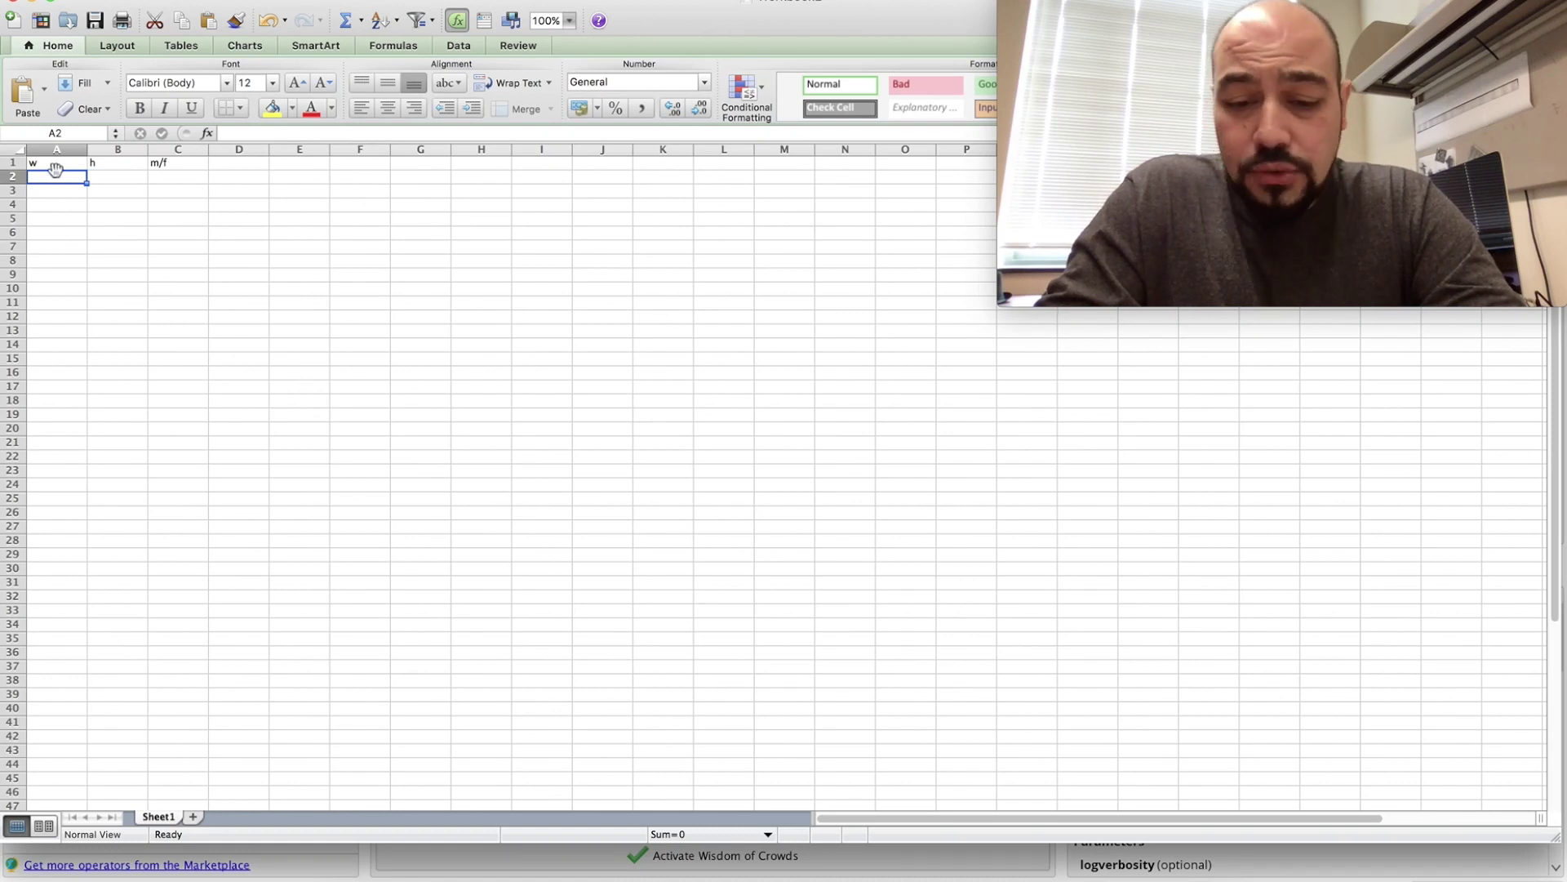
text(180)
key(Tab)
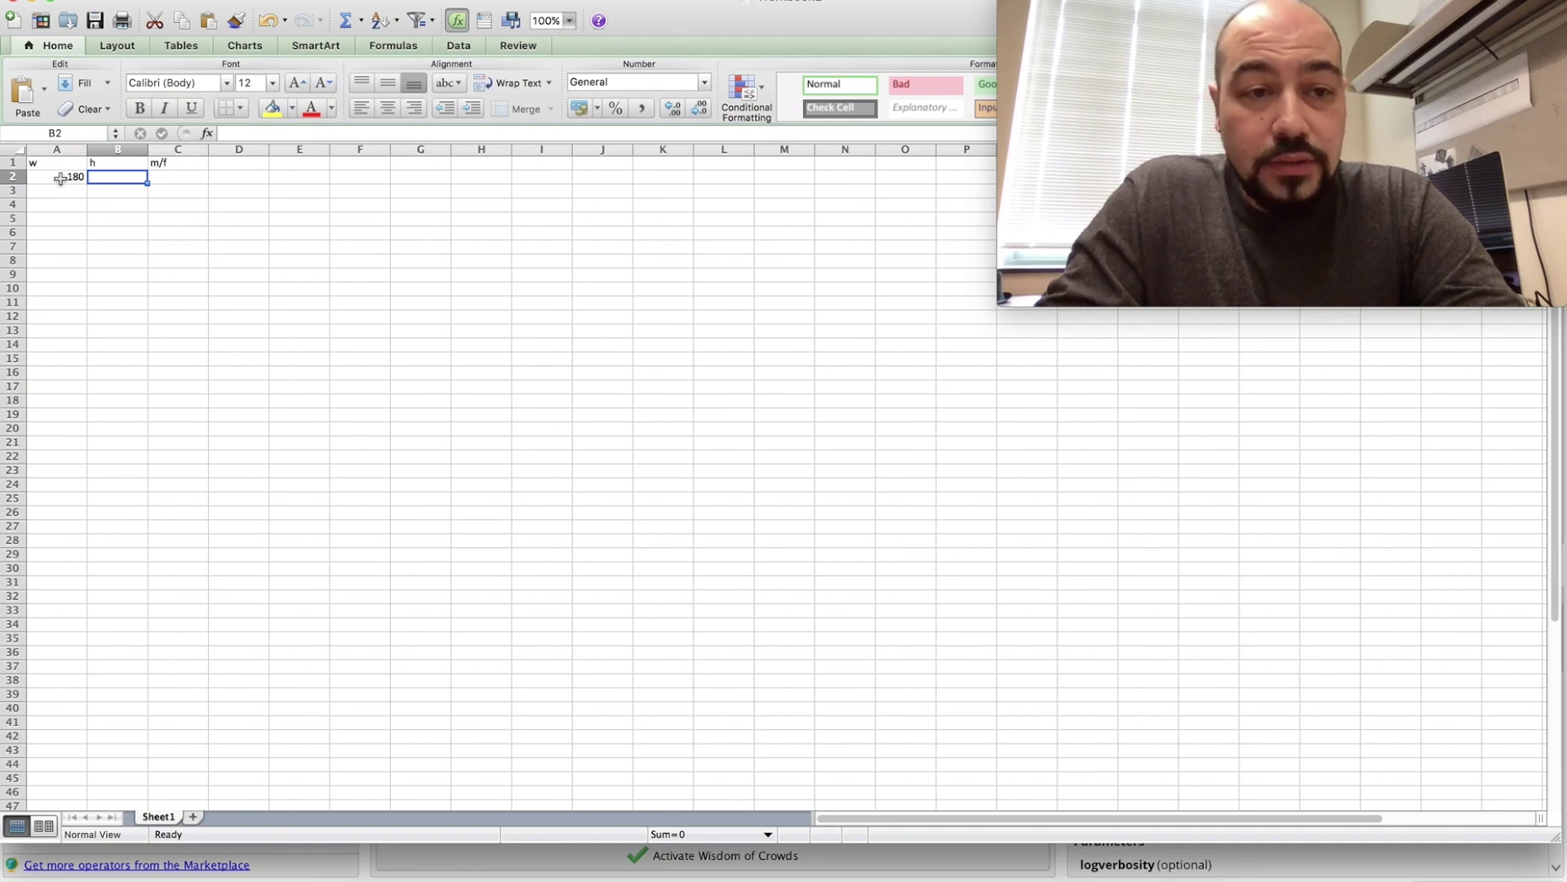
click(65, 176)
text(80)
key(Tab)
text(180)
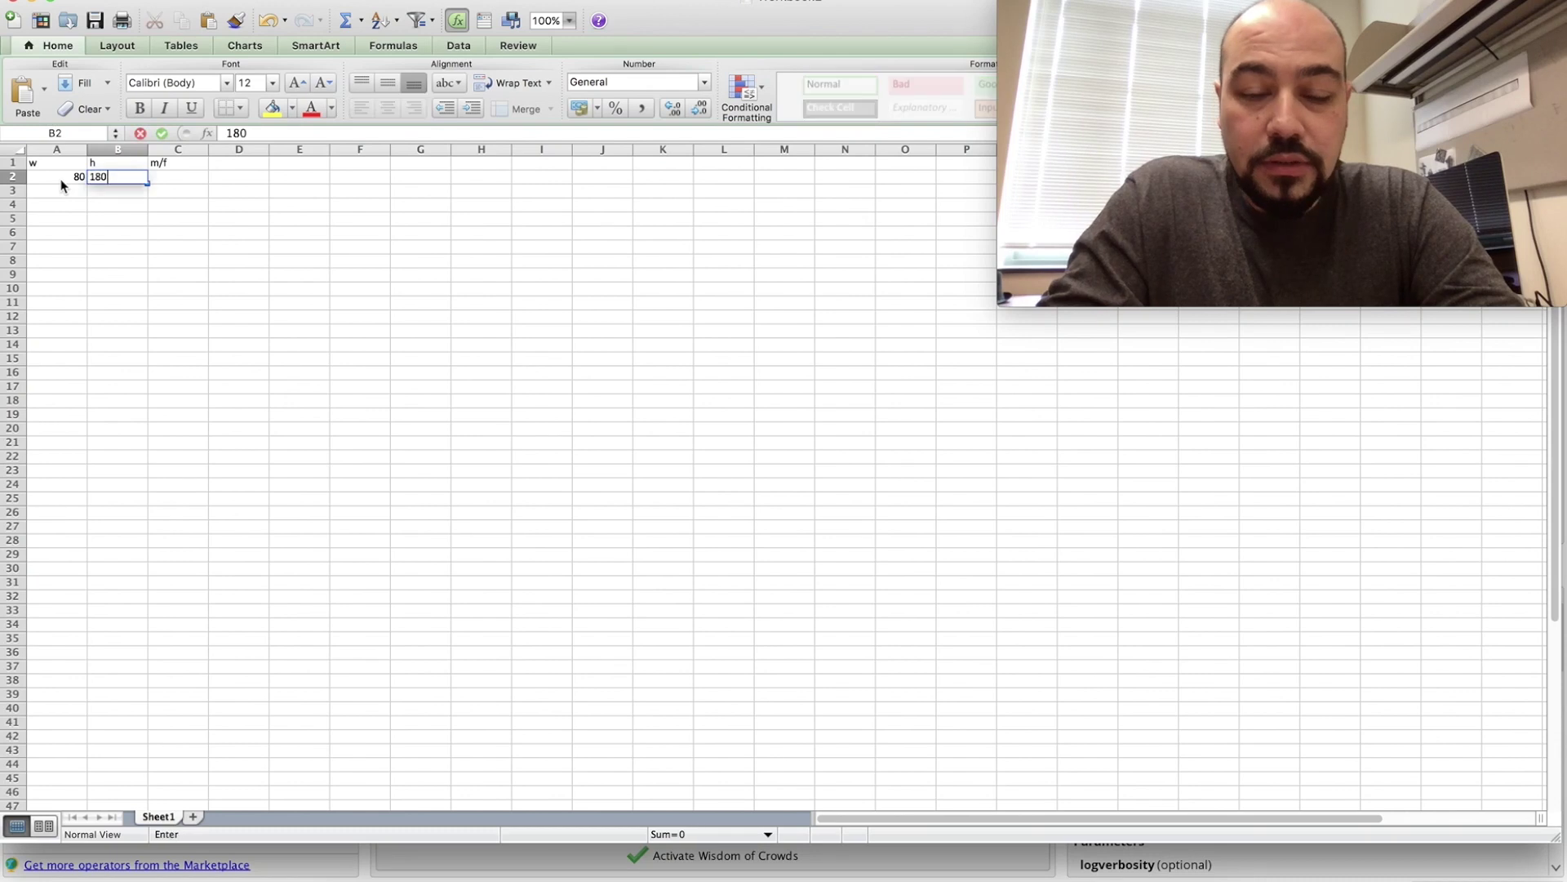
key(Return)
- Fill rows 3 to 13 with sample weights, heights and m or f values, beginning the weights with 70, 55 and 64
click(61, 186)
text(70)
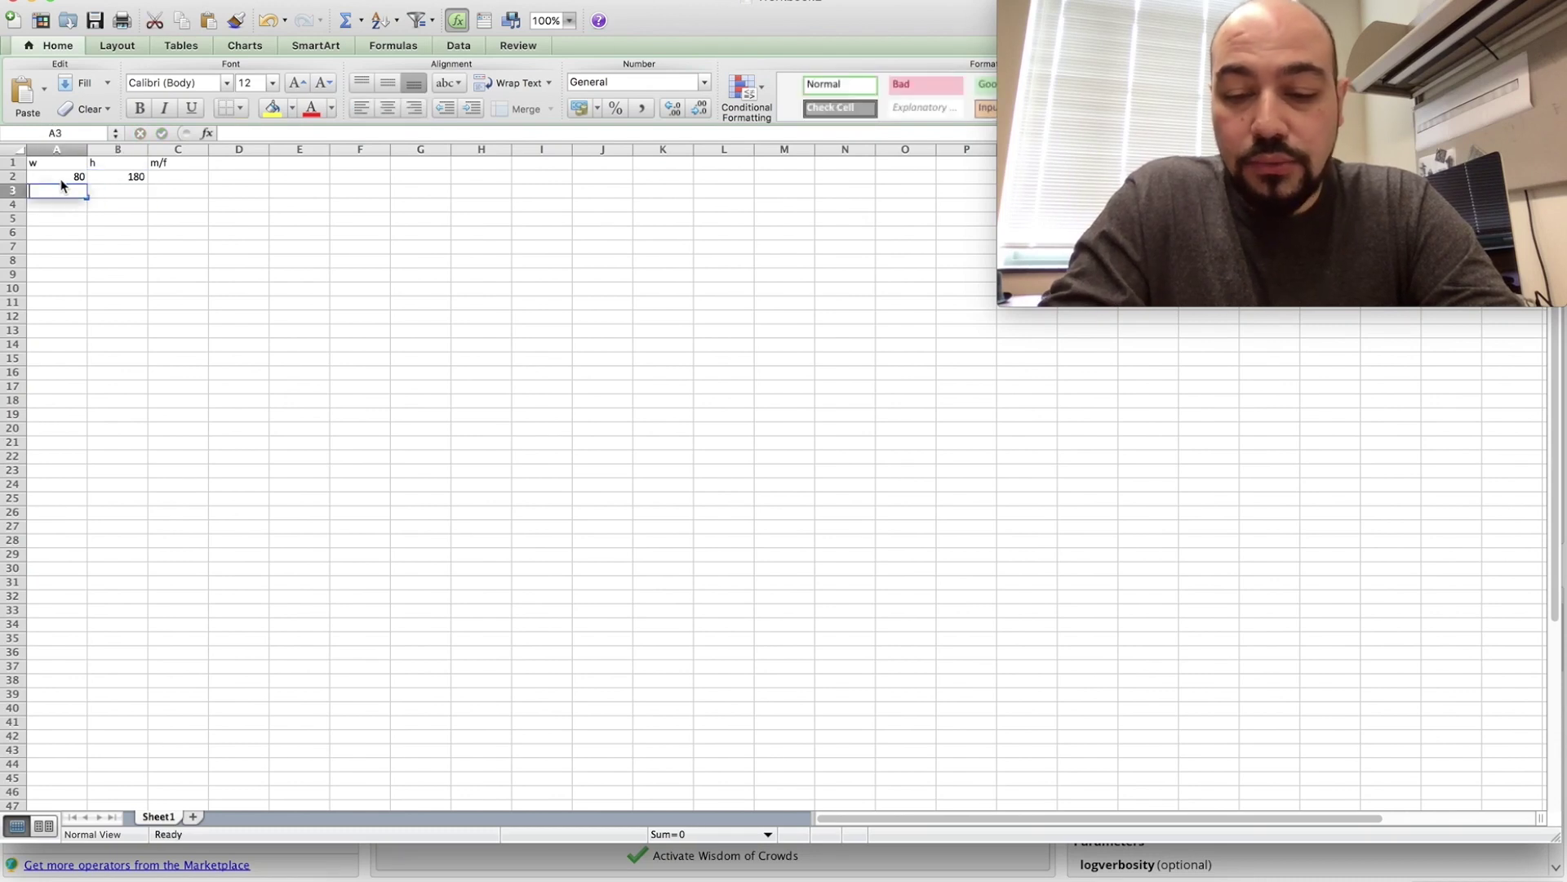
key(Return)
text(5)
key(Return)
text(6)
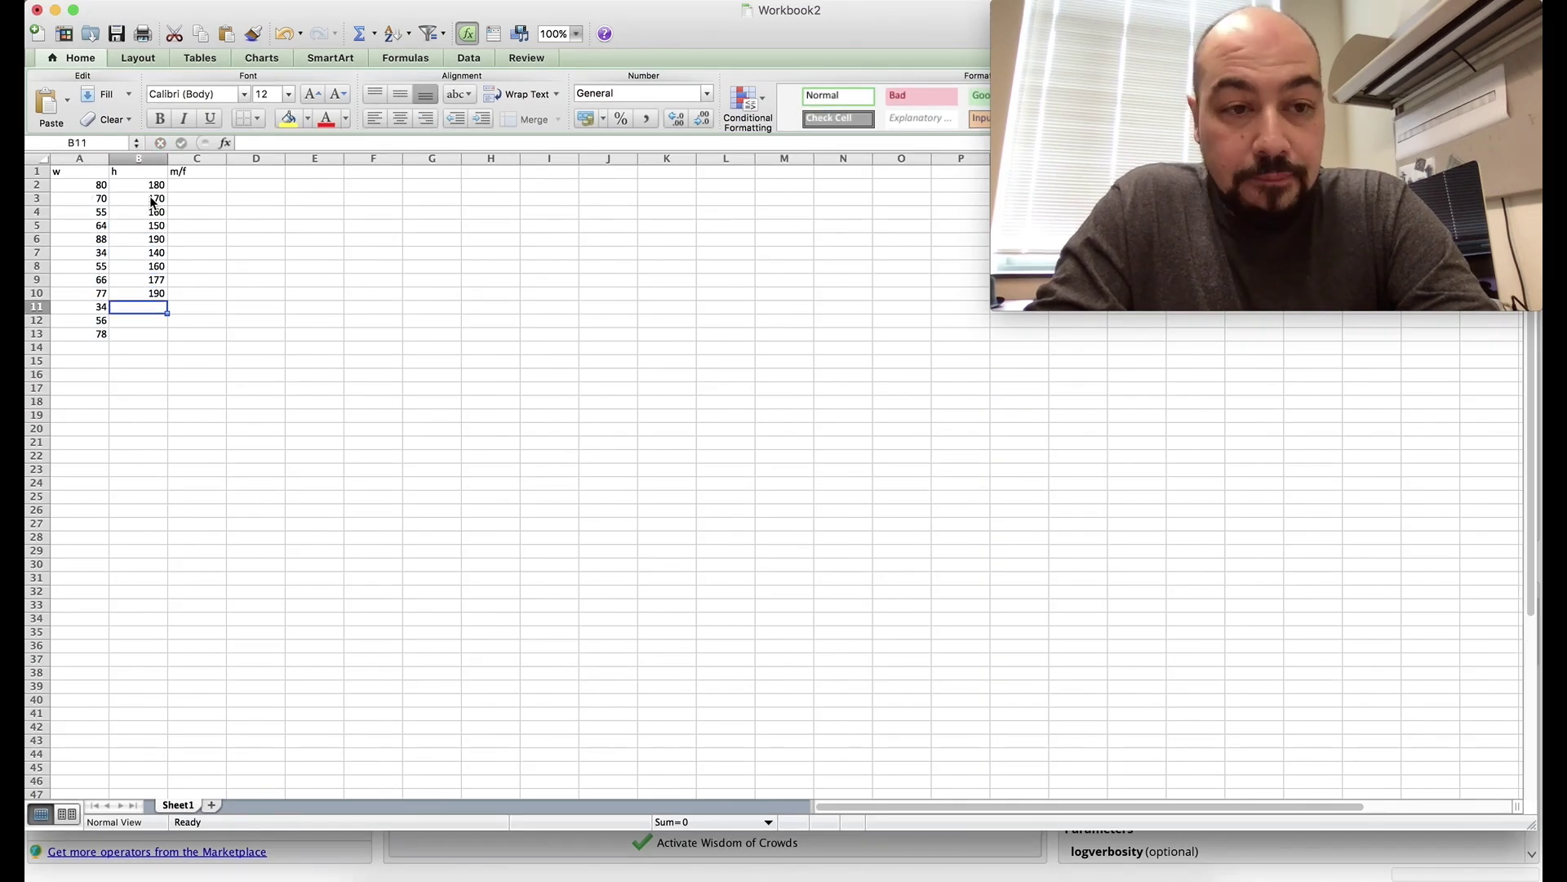
click(726, 389)
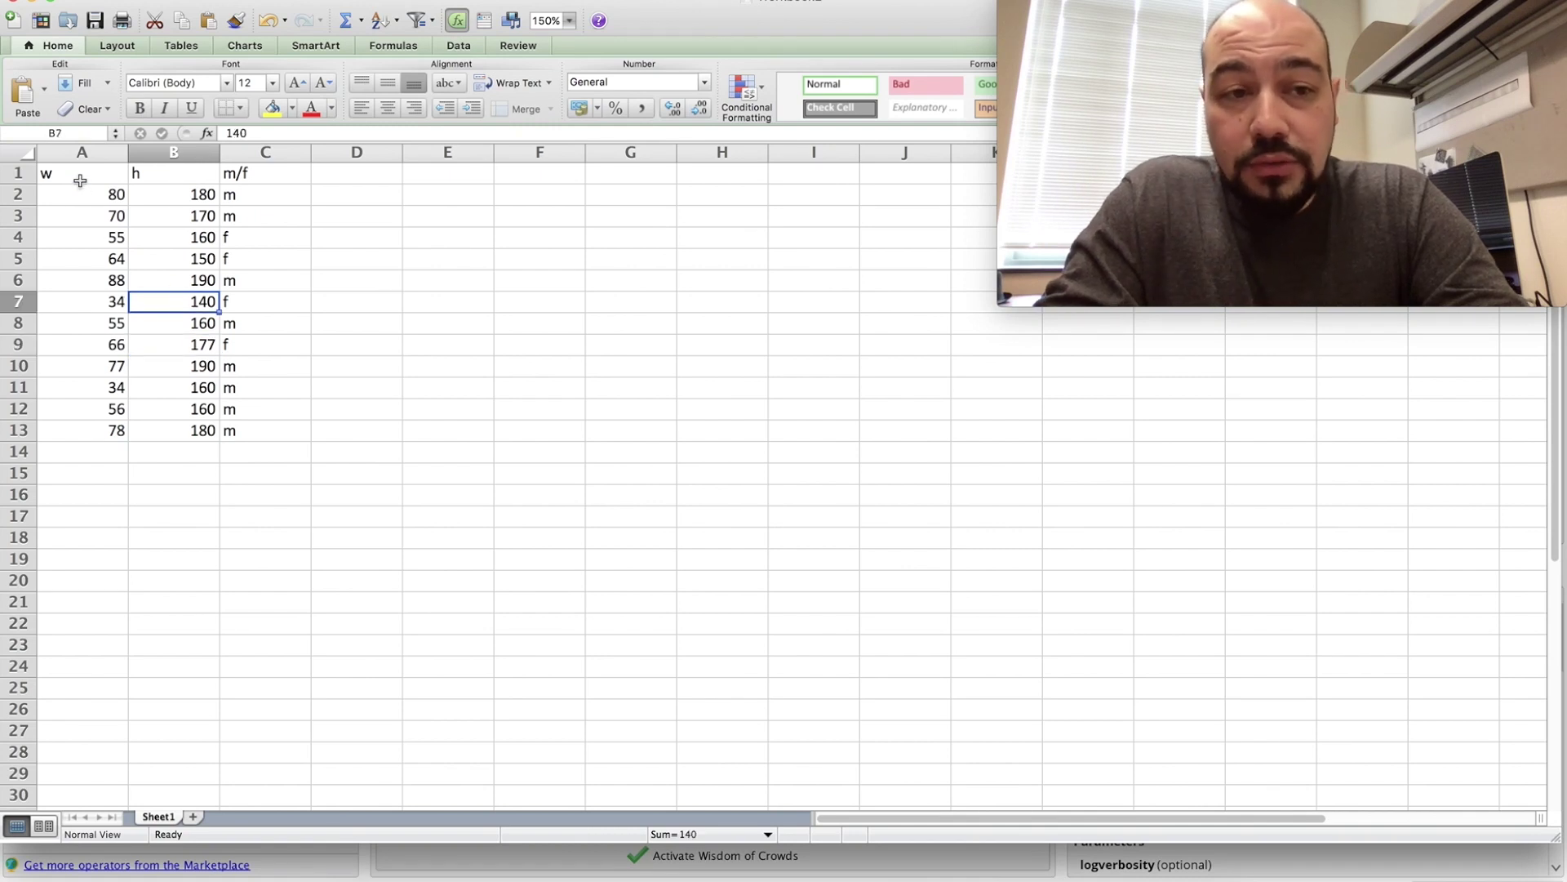
- Save the workbook as Workbook2 in the Documents folder in Excel Workbook (.xlsx) format
drag(77, 172, 277, 470)
click(106, 2)
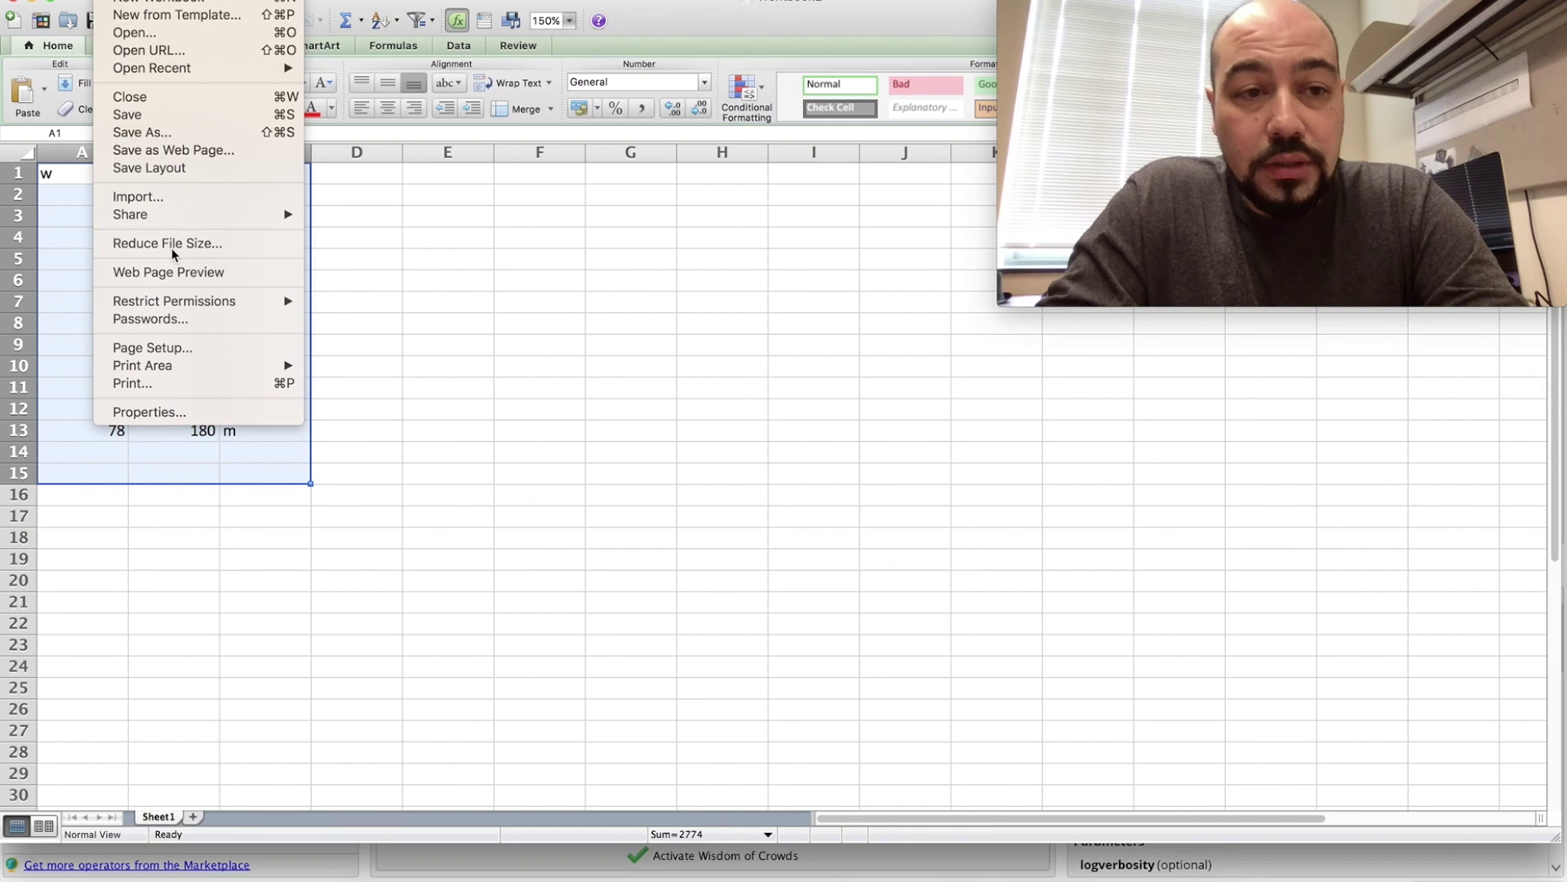
click(174, 134)
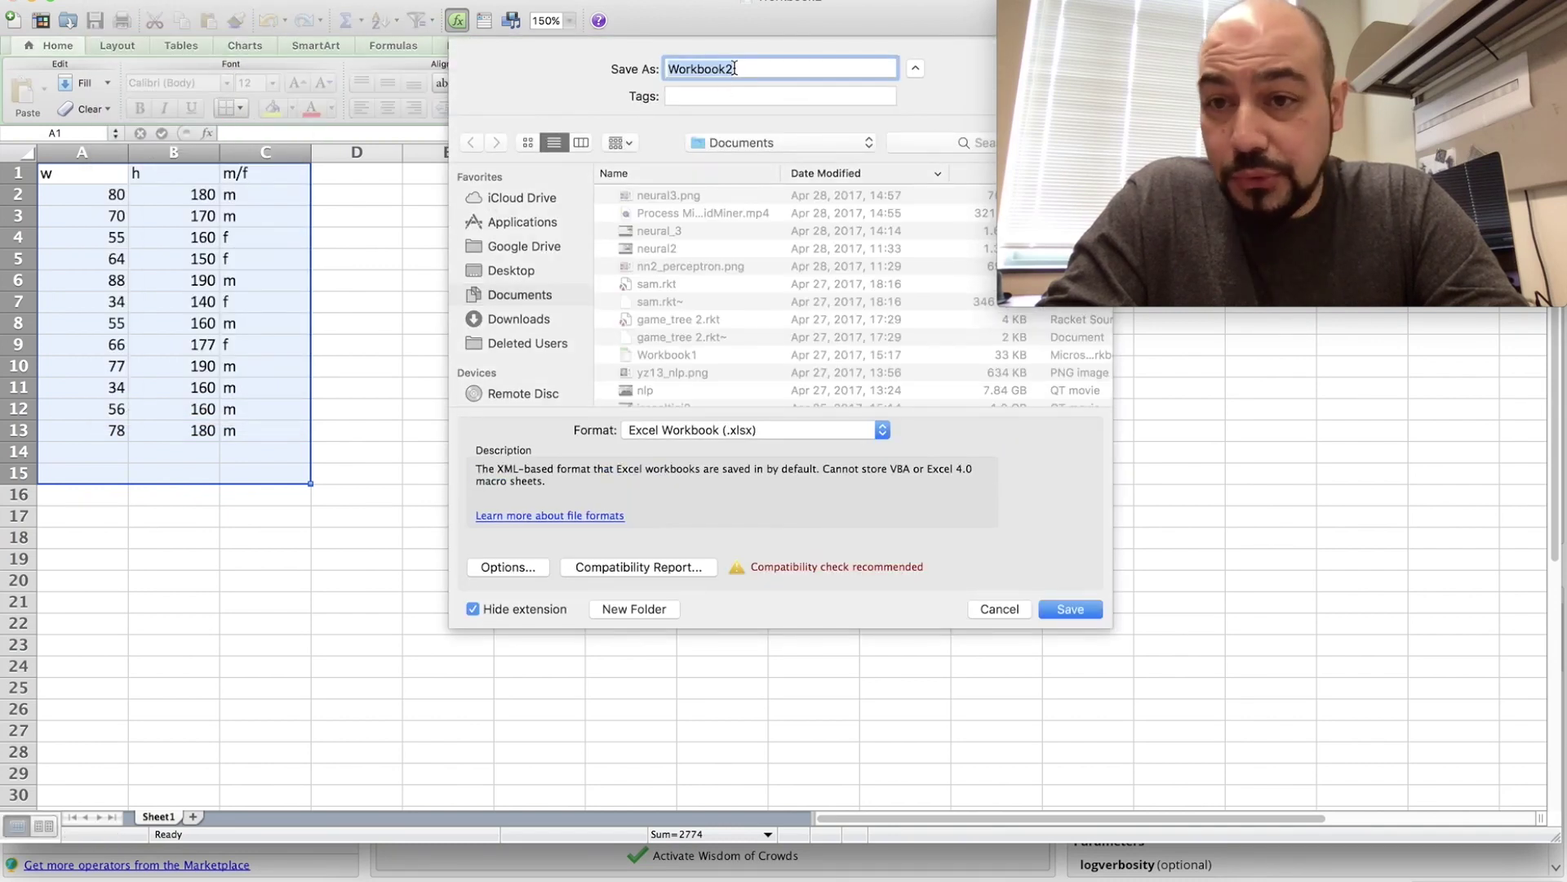
click(759, 435)
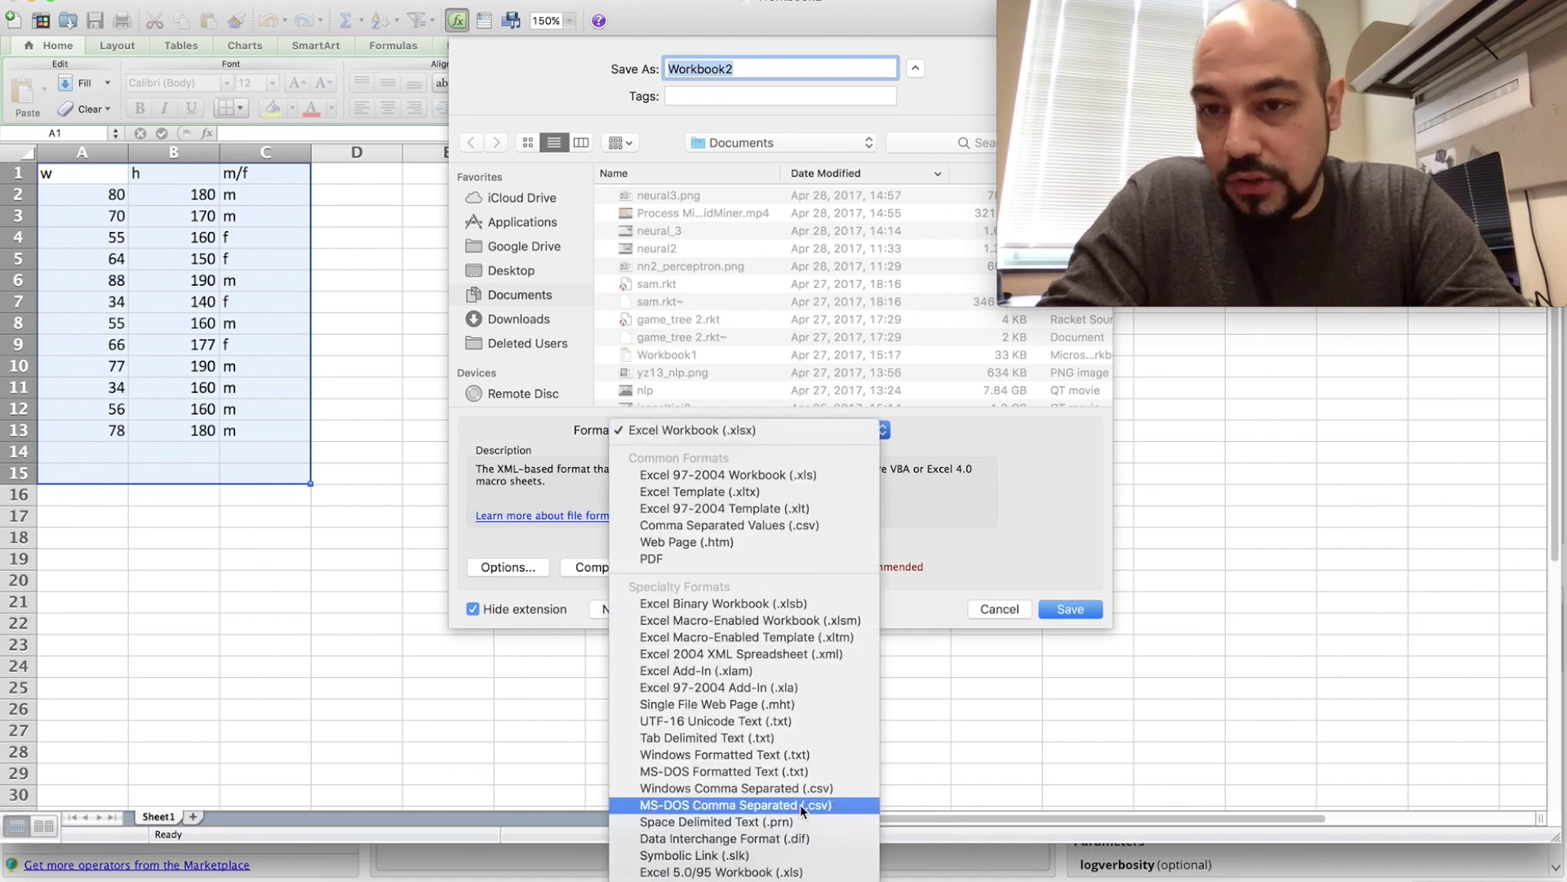
click(1050, 560)
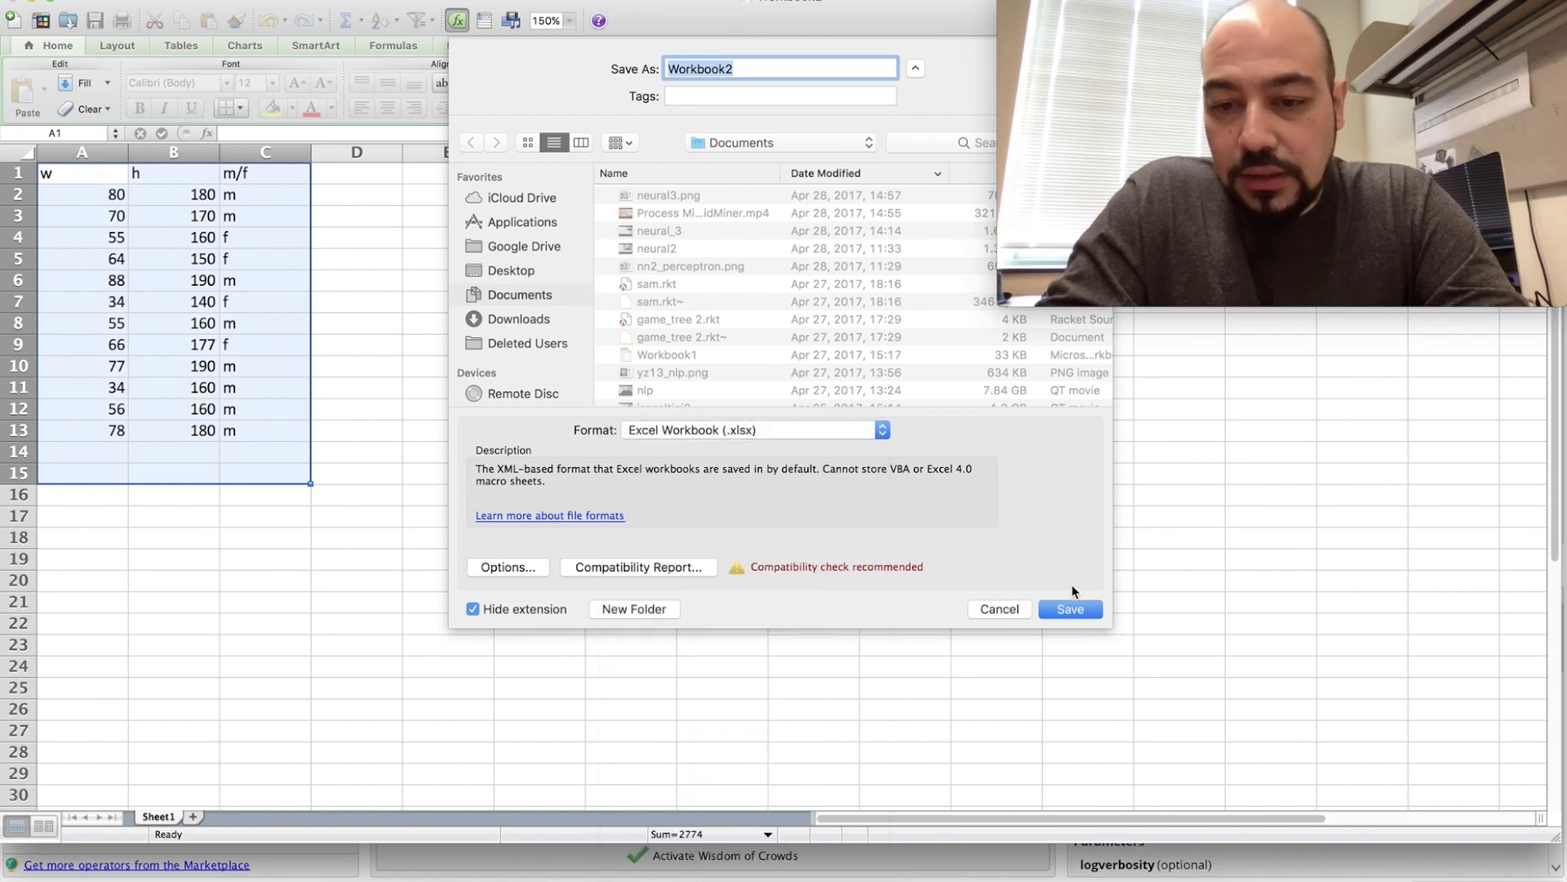
click(1070, 609)
click(915, 149)
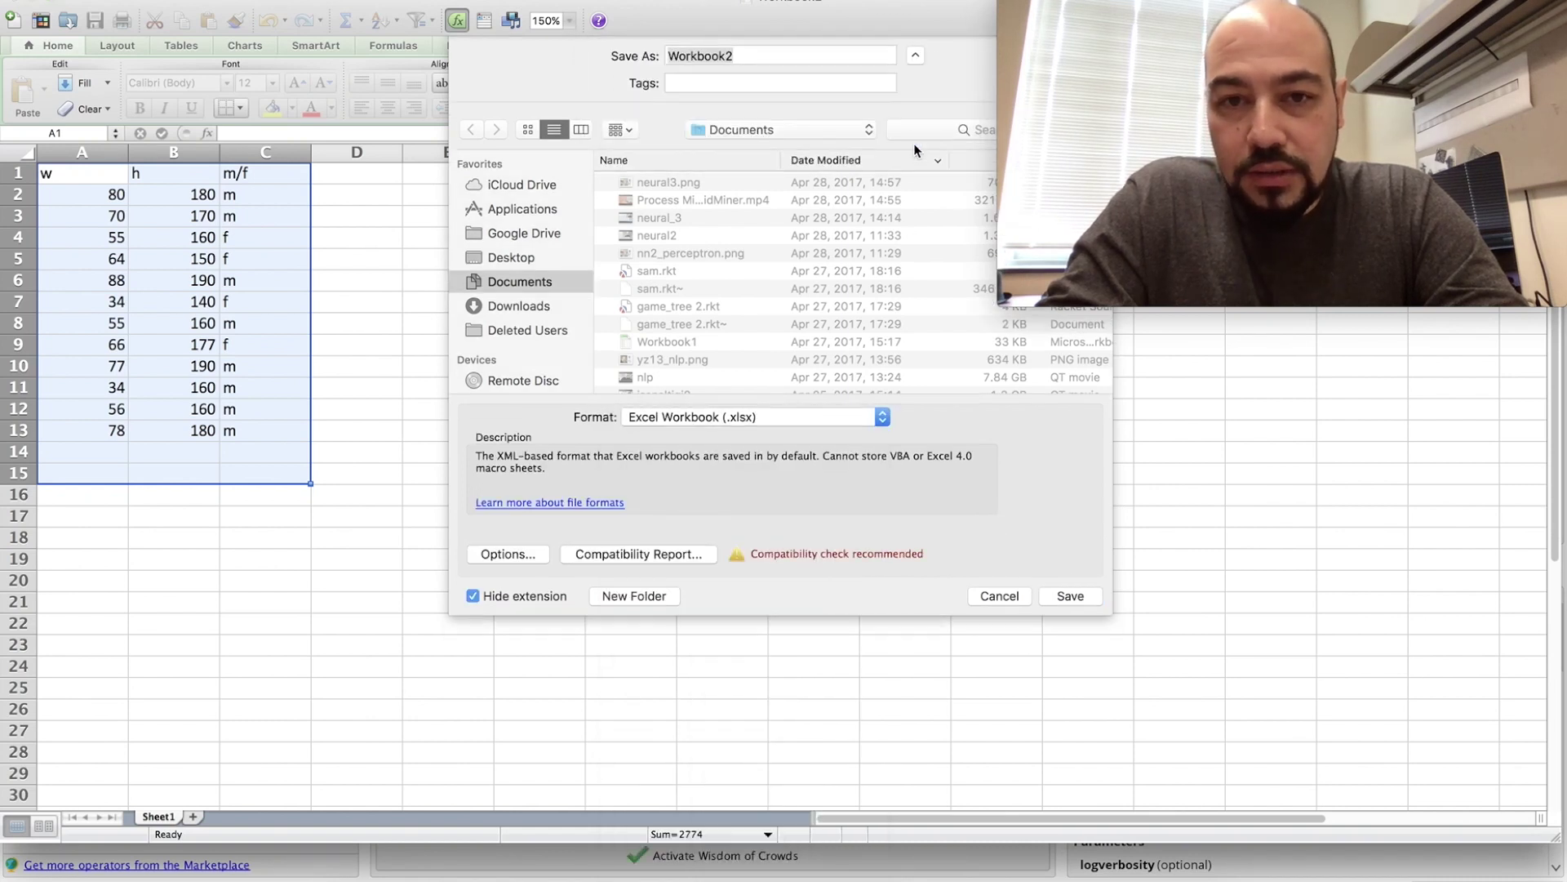
click(583, 351)
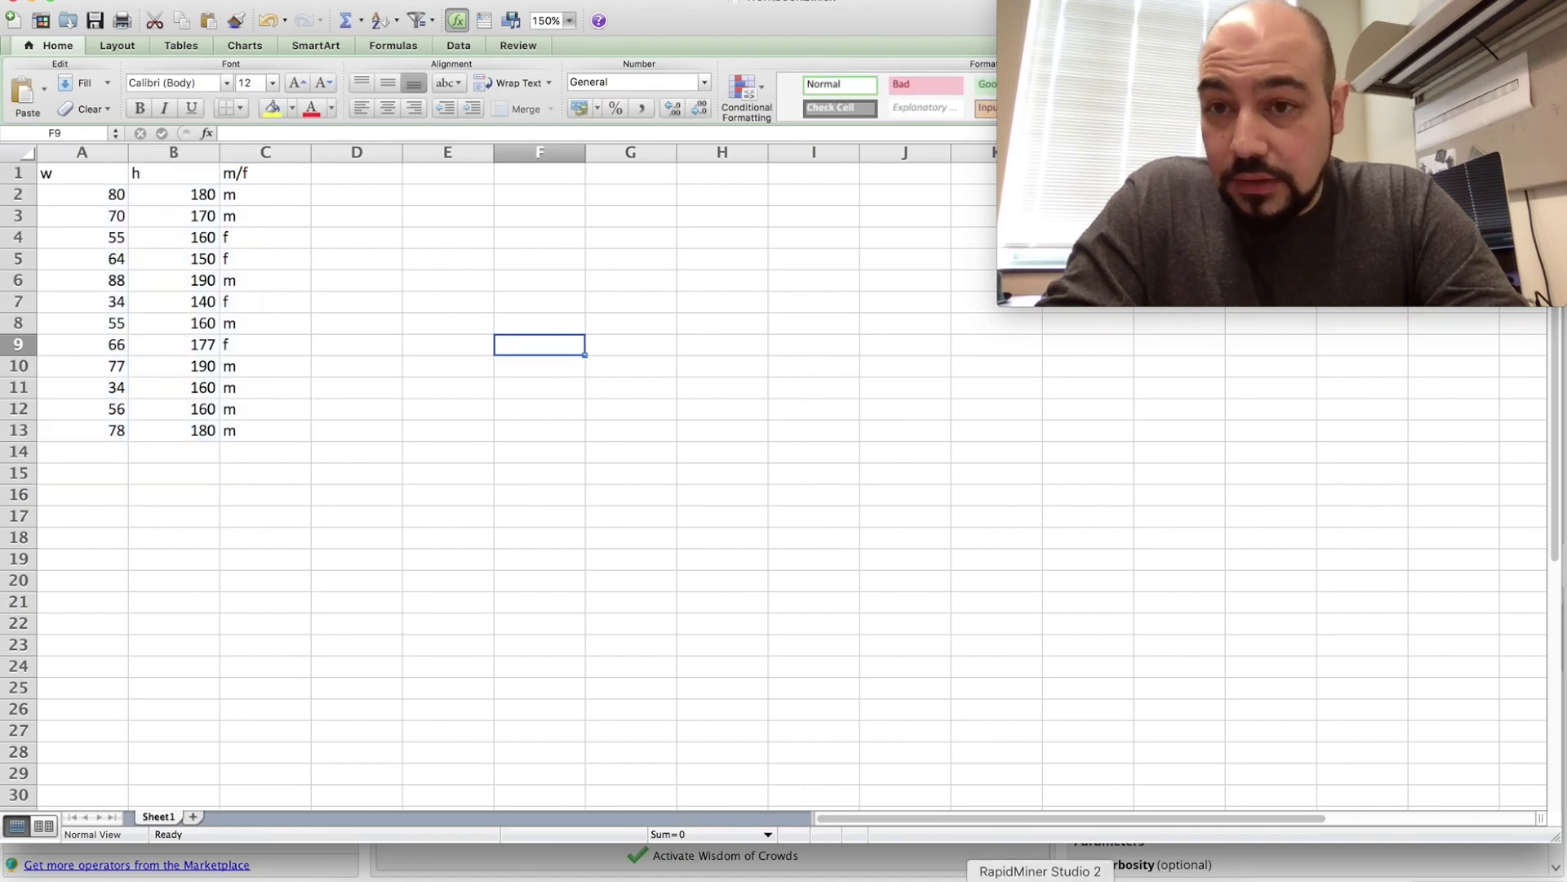
- Switch to RapidMiner Studio, start a blank process and slightly widen the Repository and Operators area
click(1039, 878)
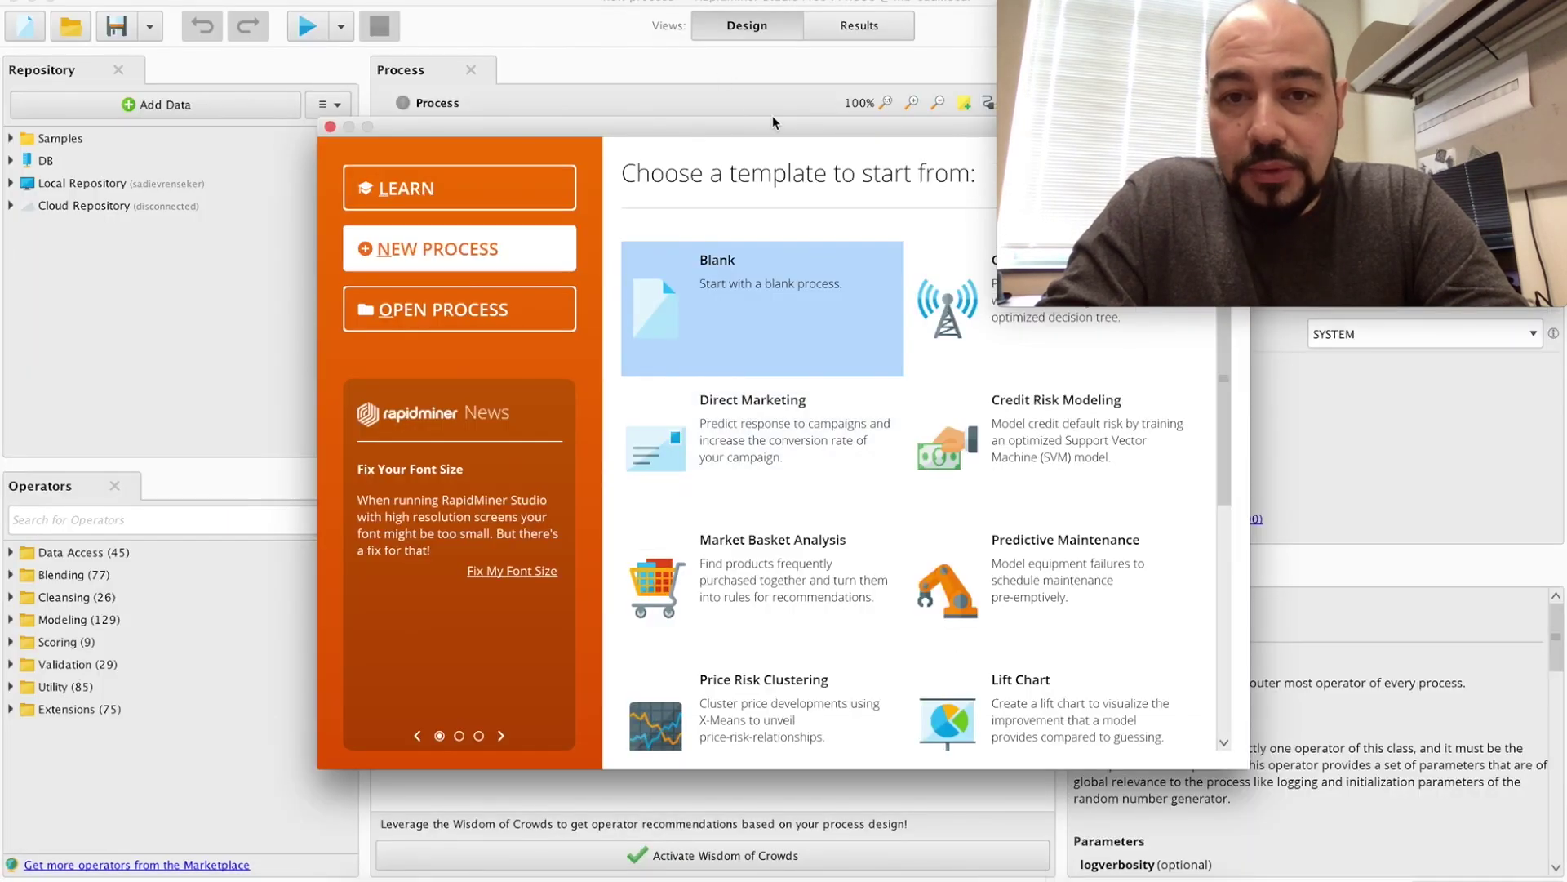
drag(773, 118, 483, 93)
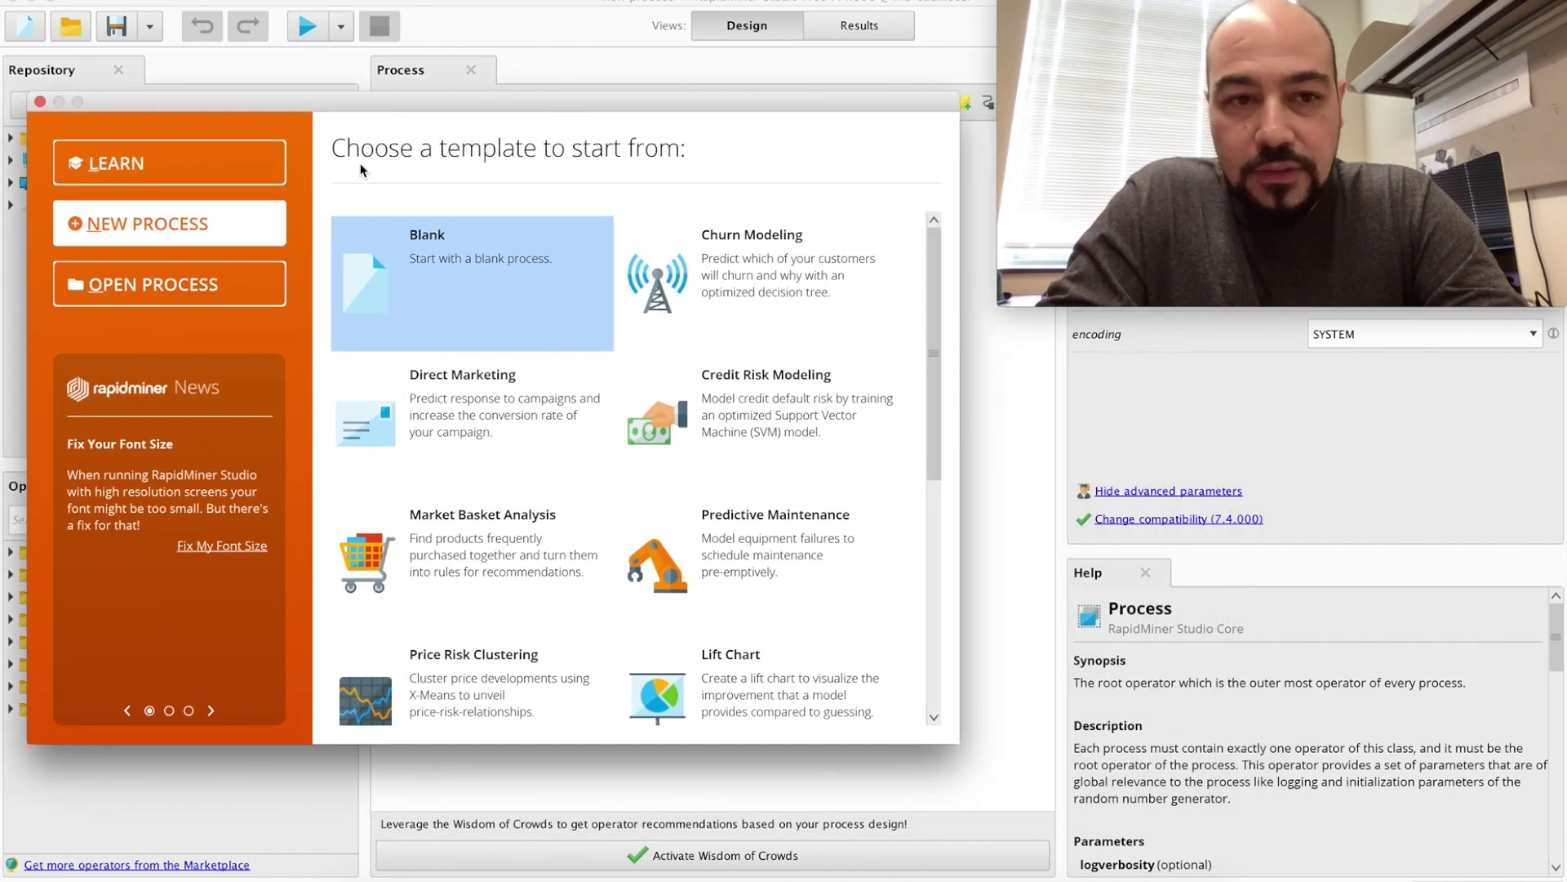
click(433, 238)
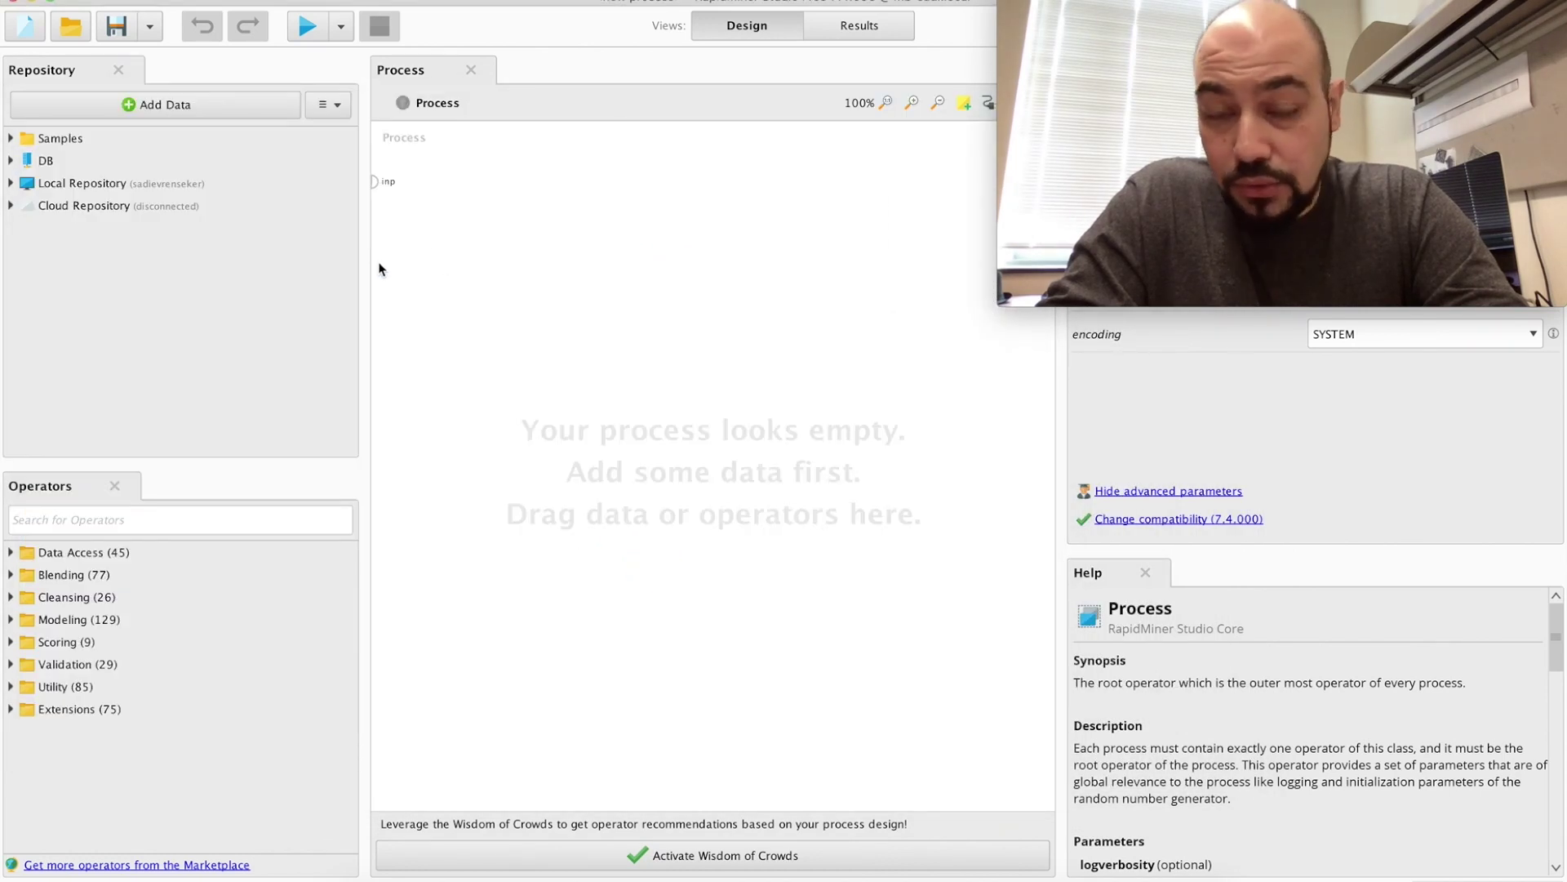
drag(365, 245, 407, 236)
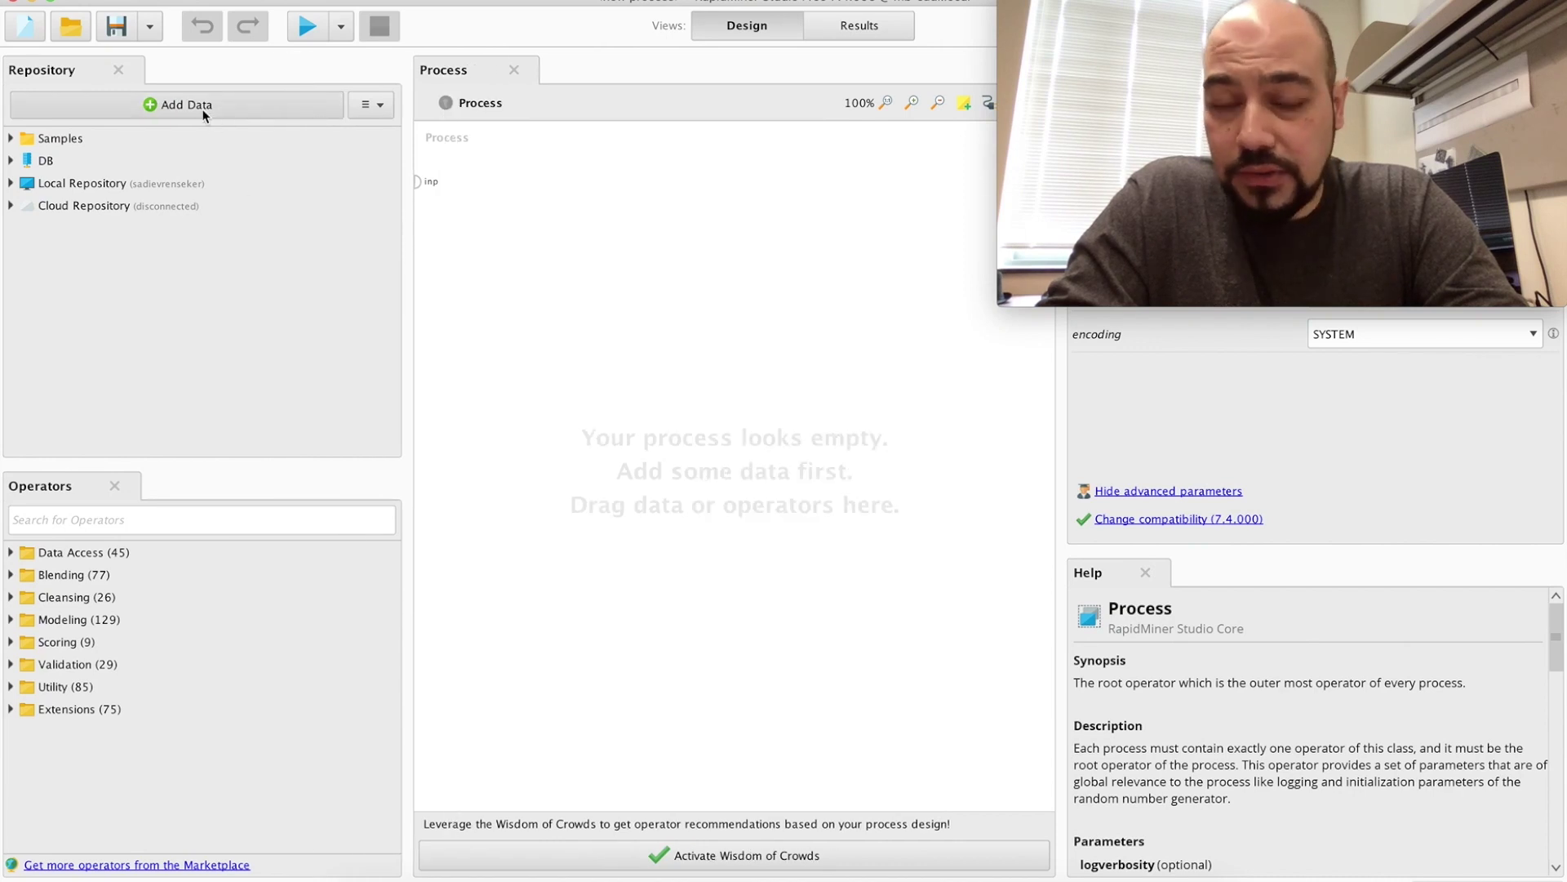
- Start a data import with My Computer as the data source
click(204, 114)
drag(521, 101, 292, 192)
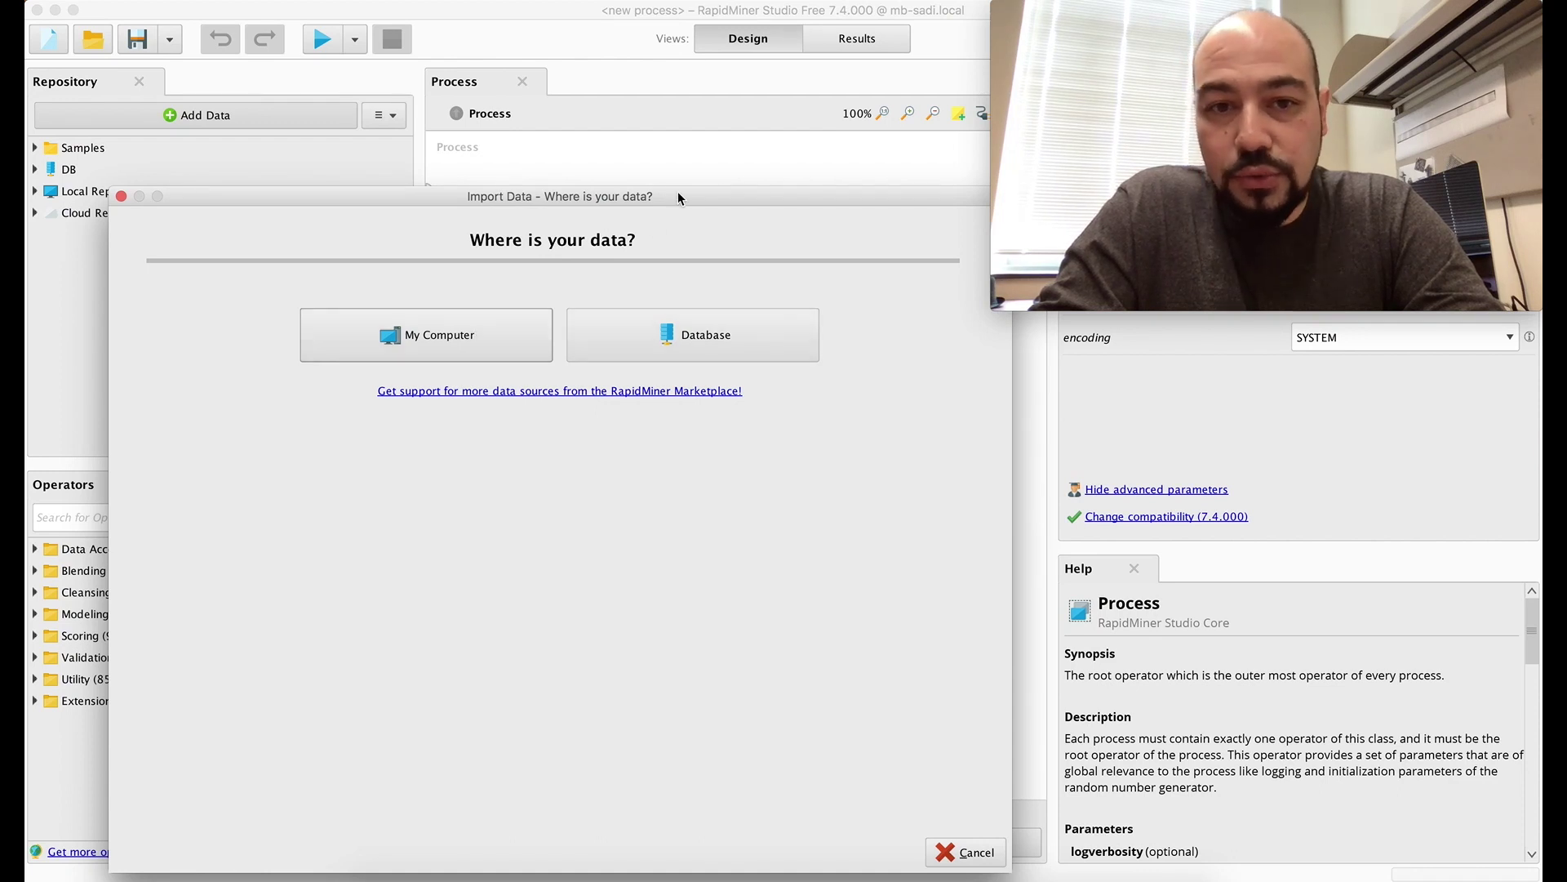
drag(660, 210, 626, 109)
click(455, 237)
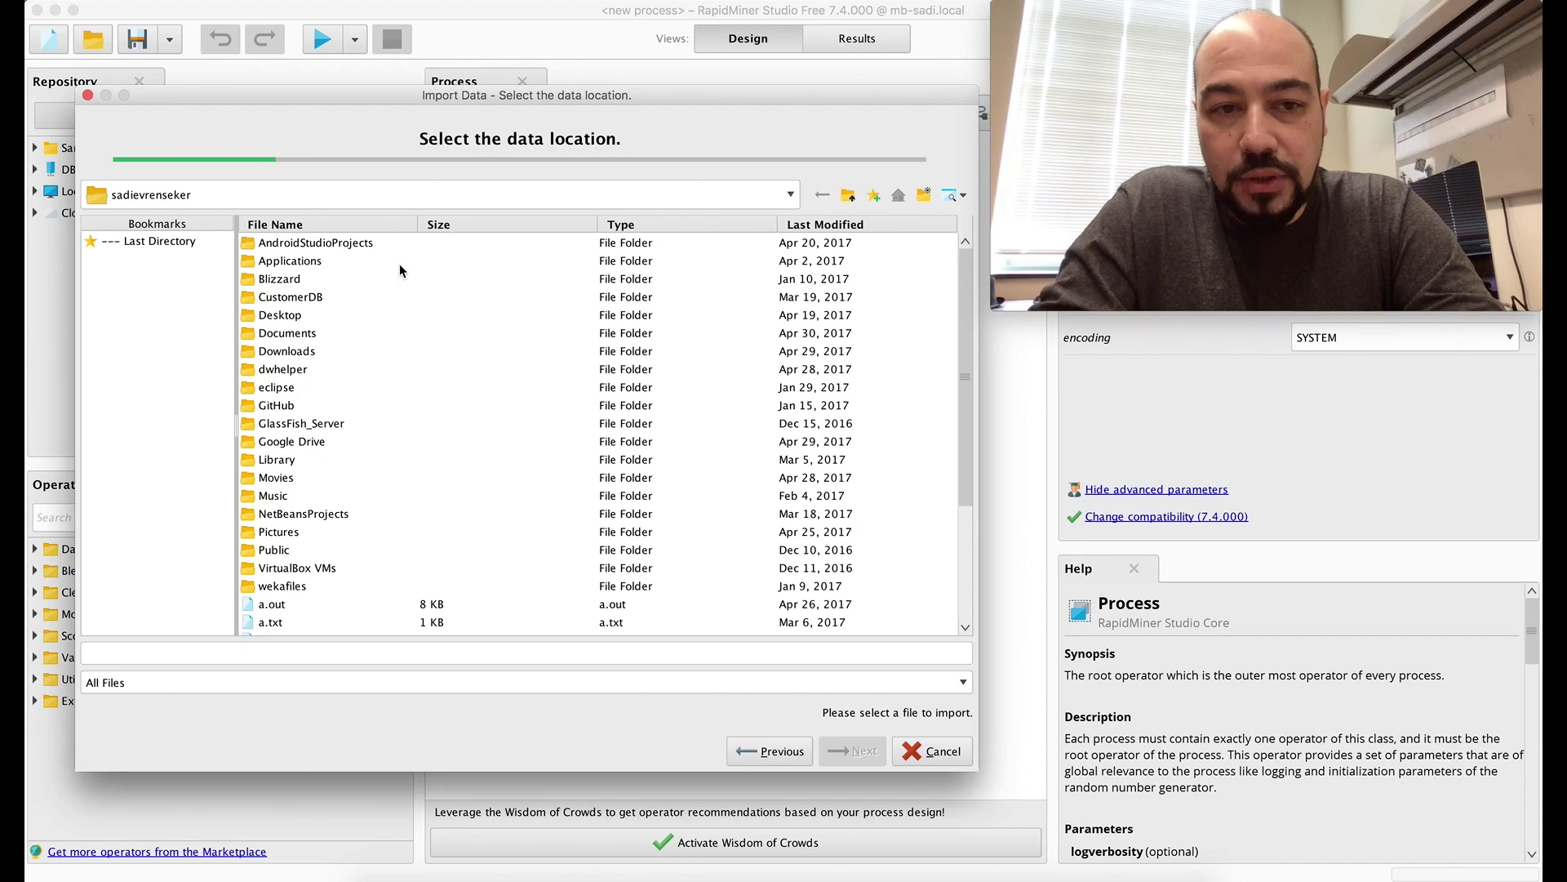
- Sort the Documents folder by newest modification date and choose Workbook2.xlsx as the file to import
click(297, 336)
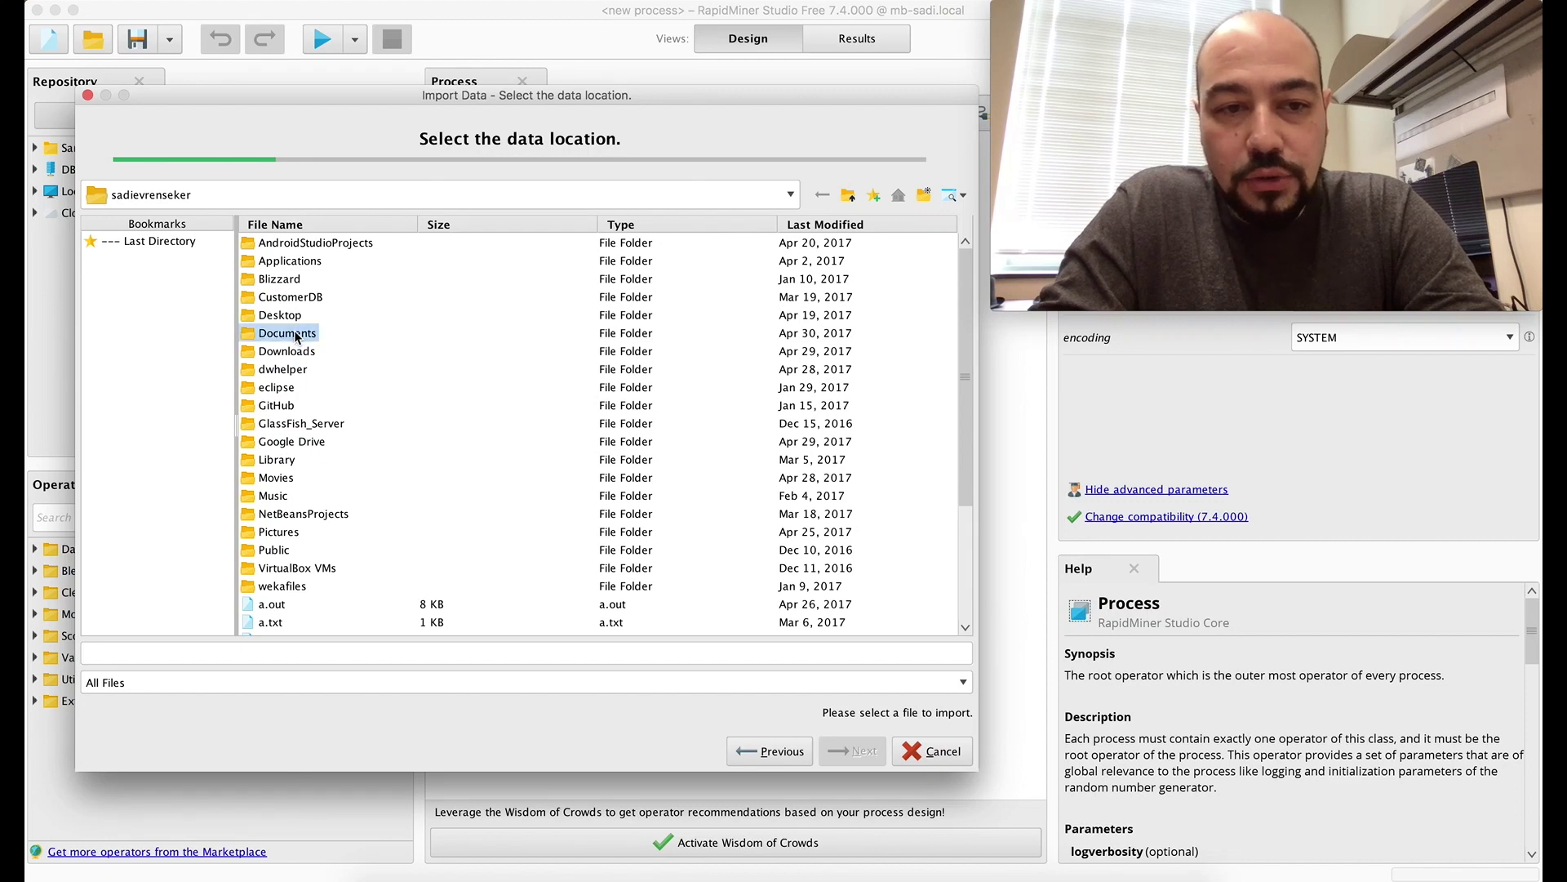
double_click(297, 335)
click(875, 224)
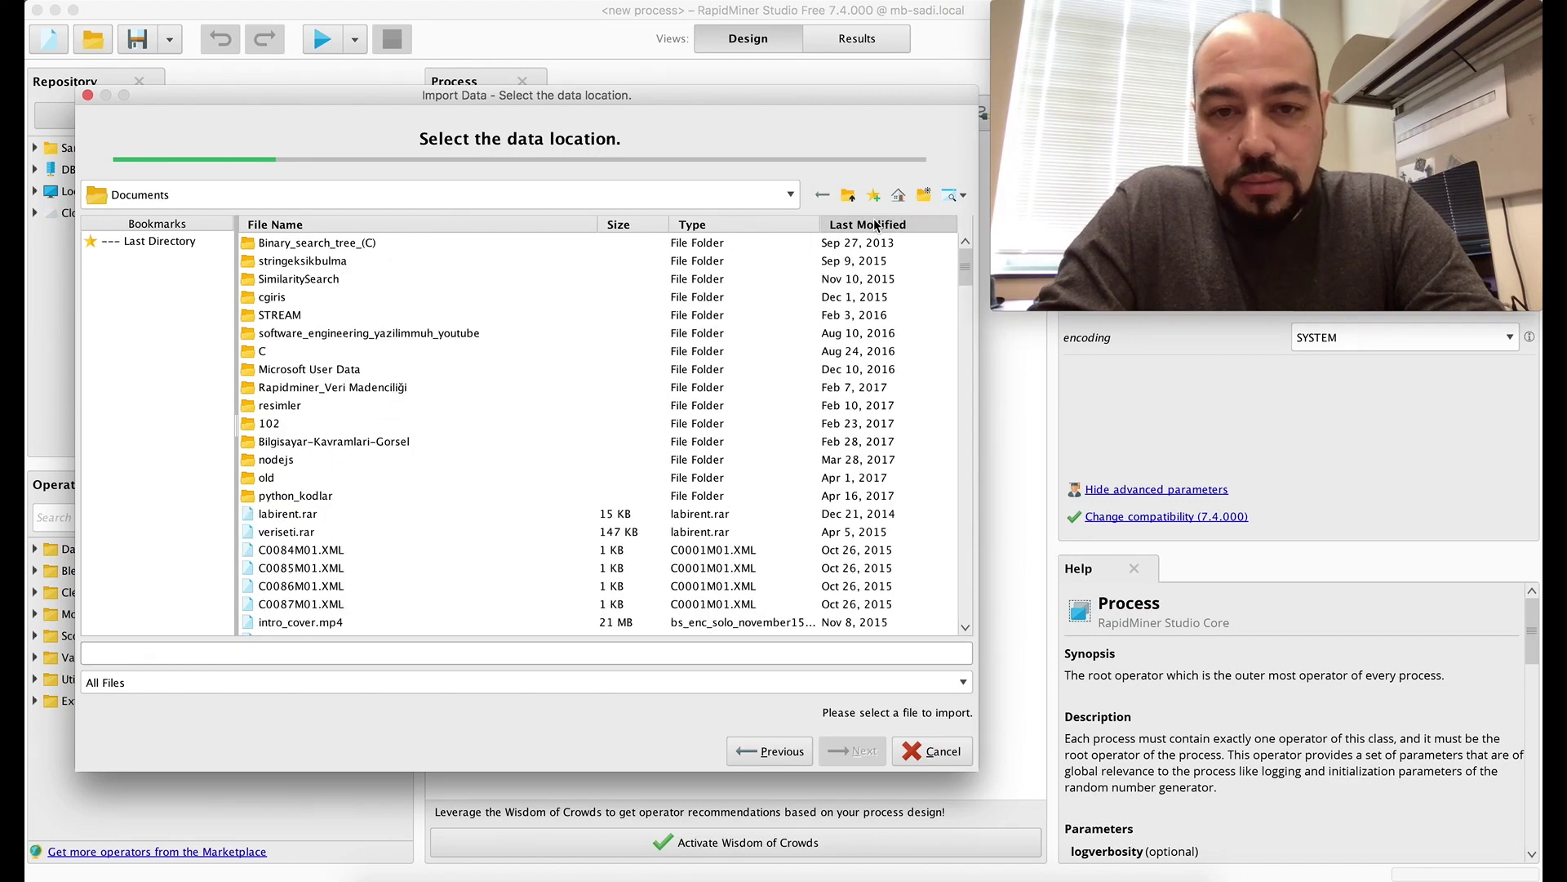
click(876, 225)
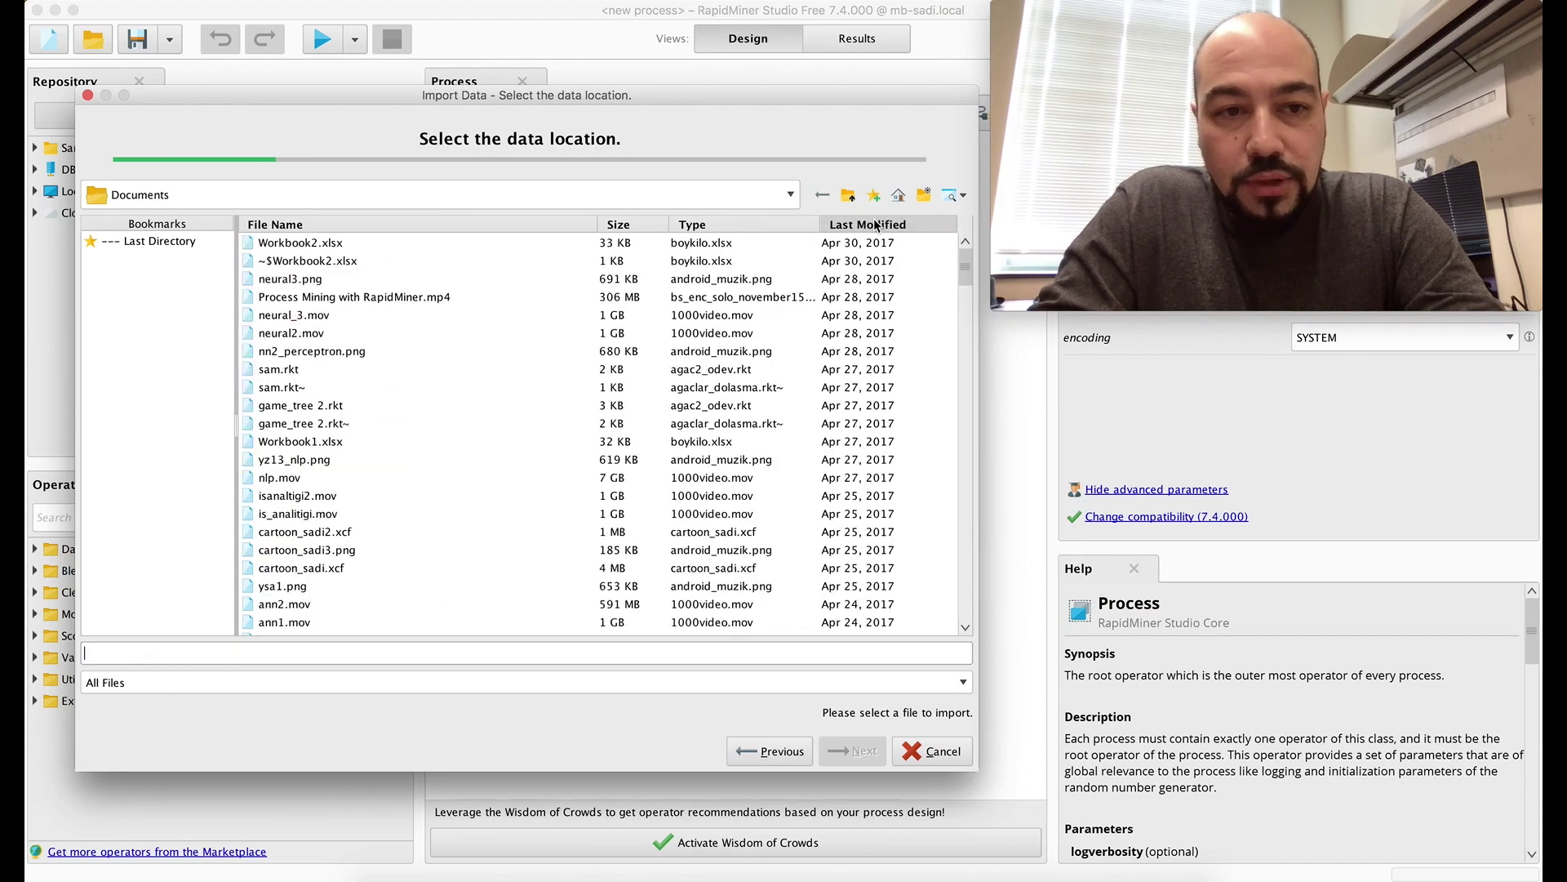
click(306, 244)
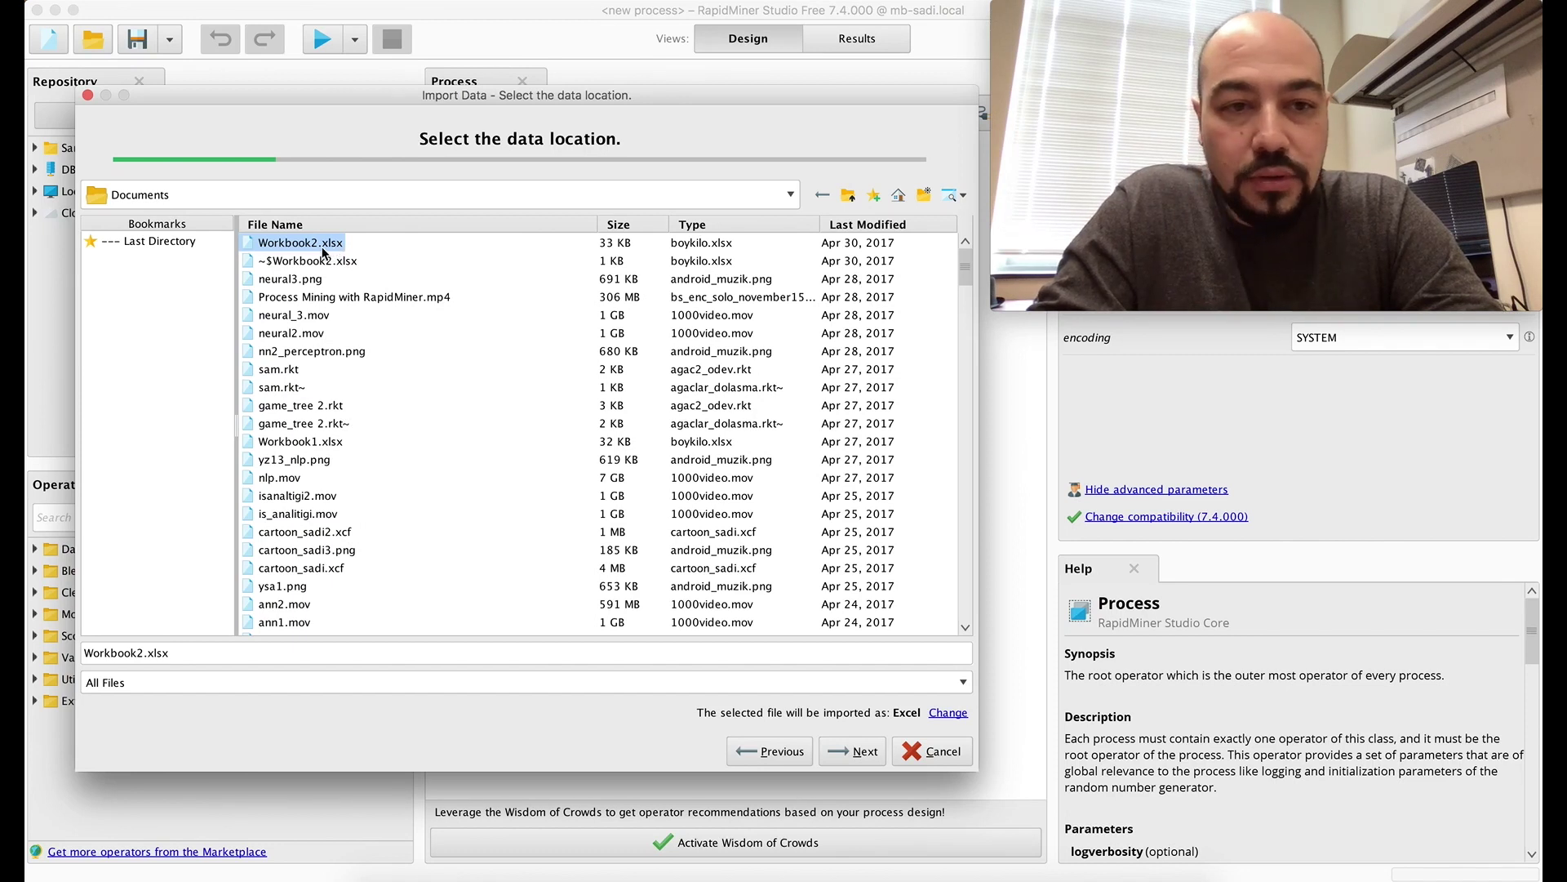
click(853, 751)
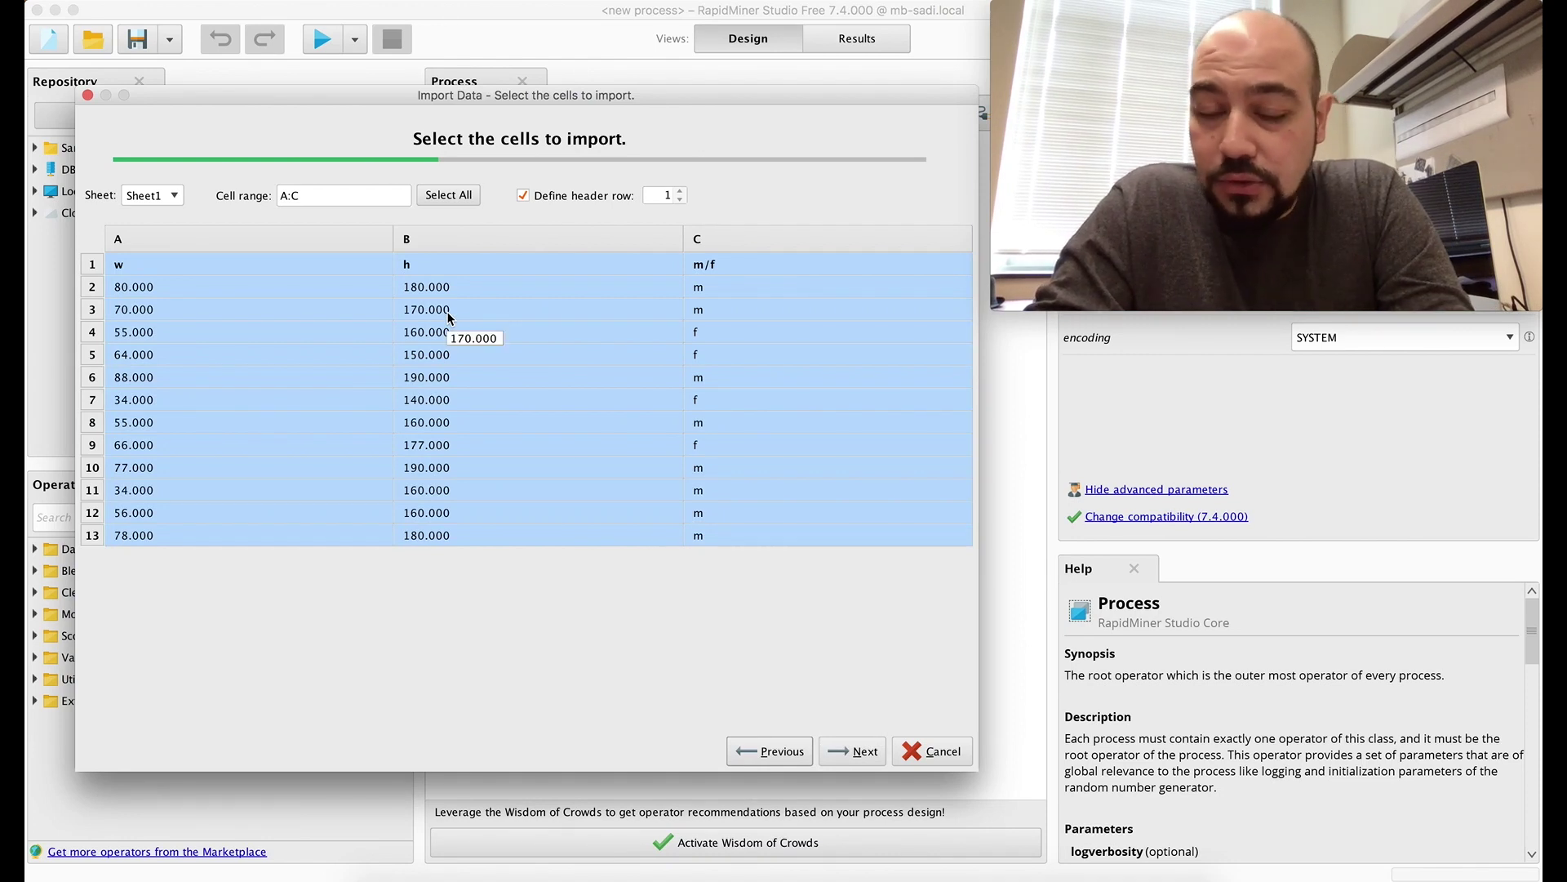
- Select the cell range A1:C13 on Sheet1 for import and continue to the column formatting
drag(171, 264, 767, 467)
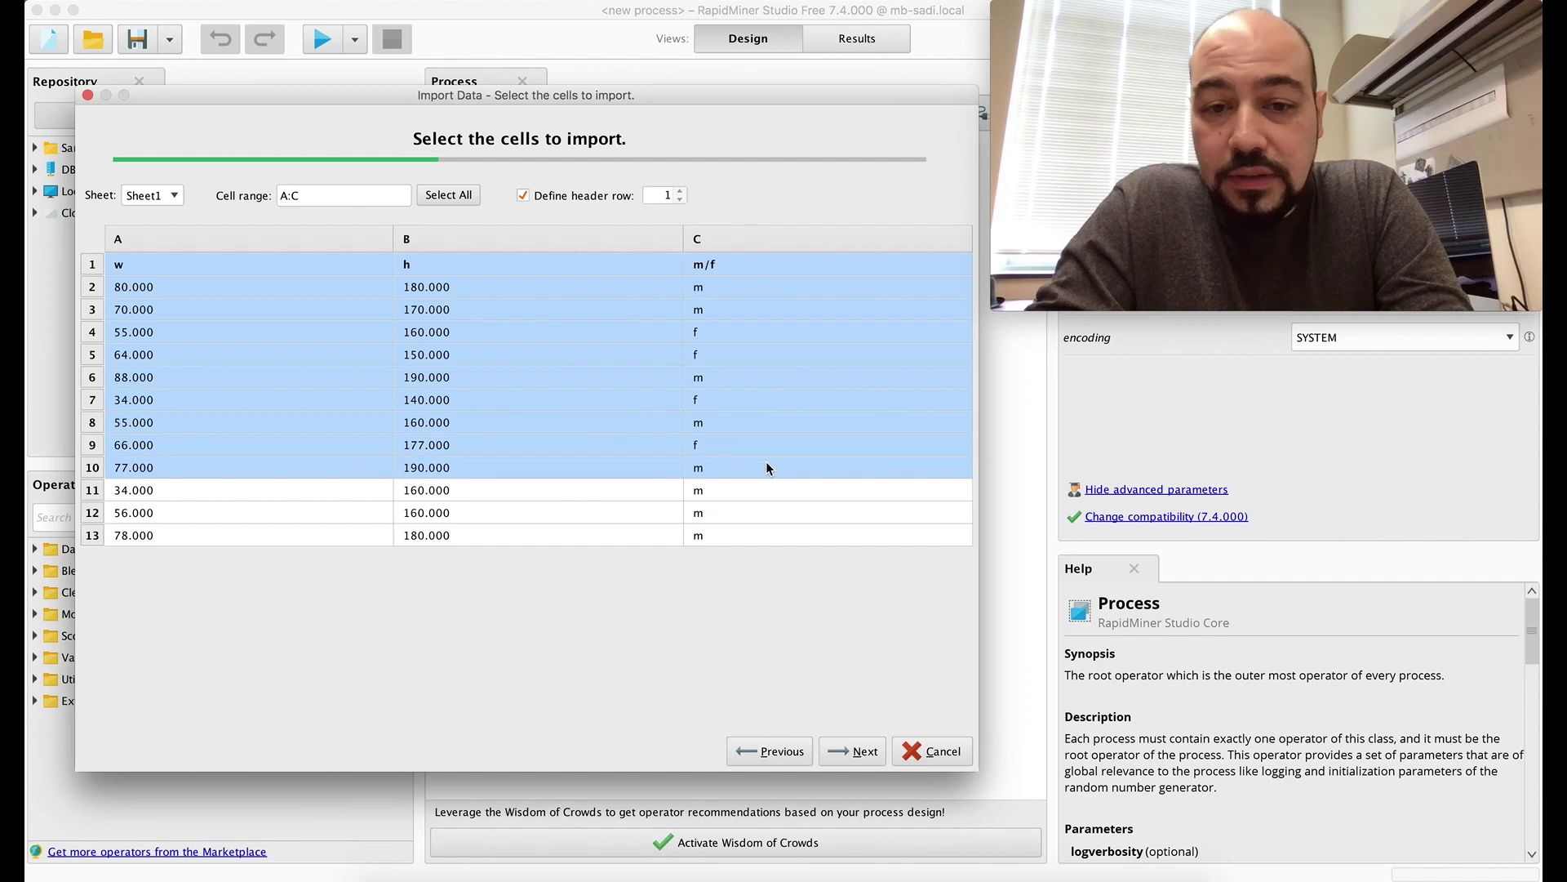
click(208, 272)
drag(208, 272, 845, 546)
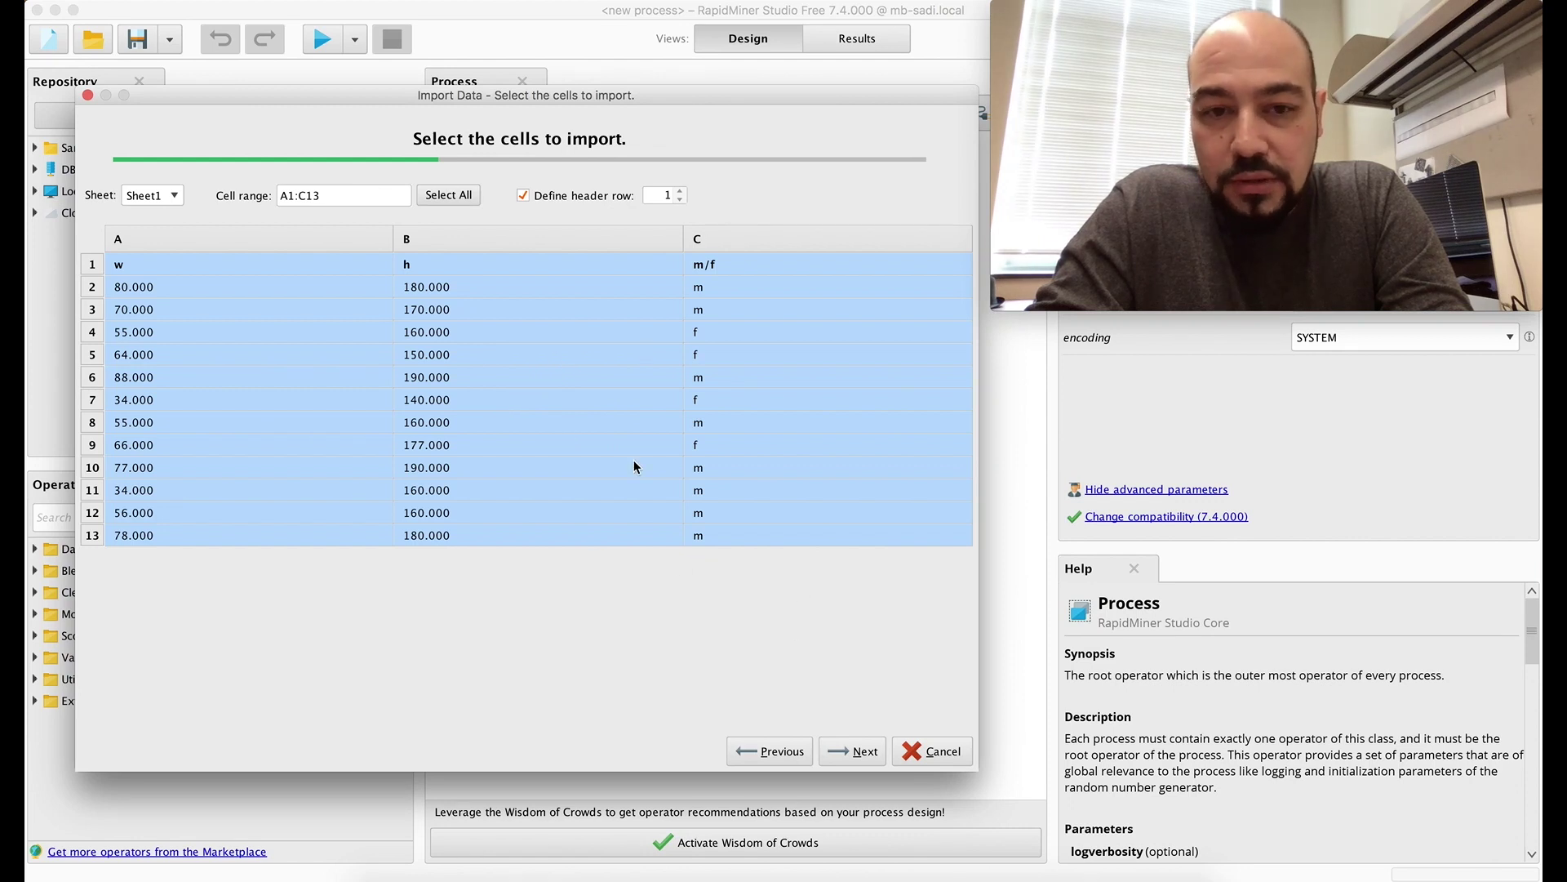
click(857, 751)
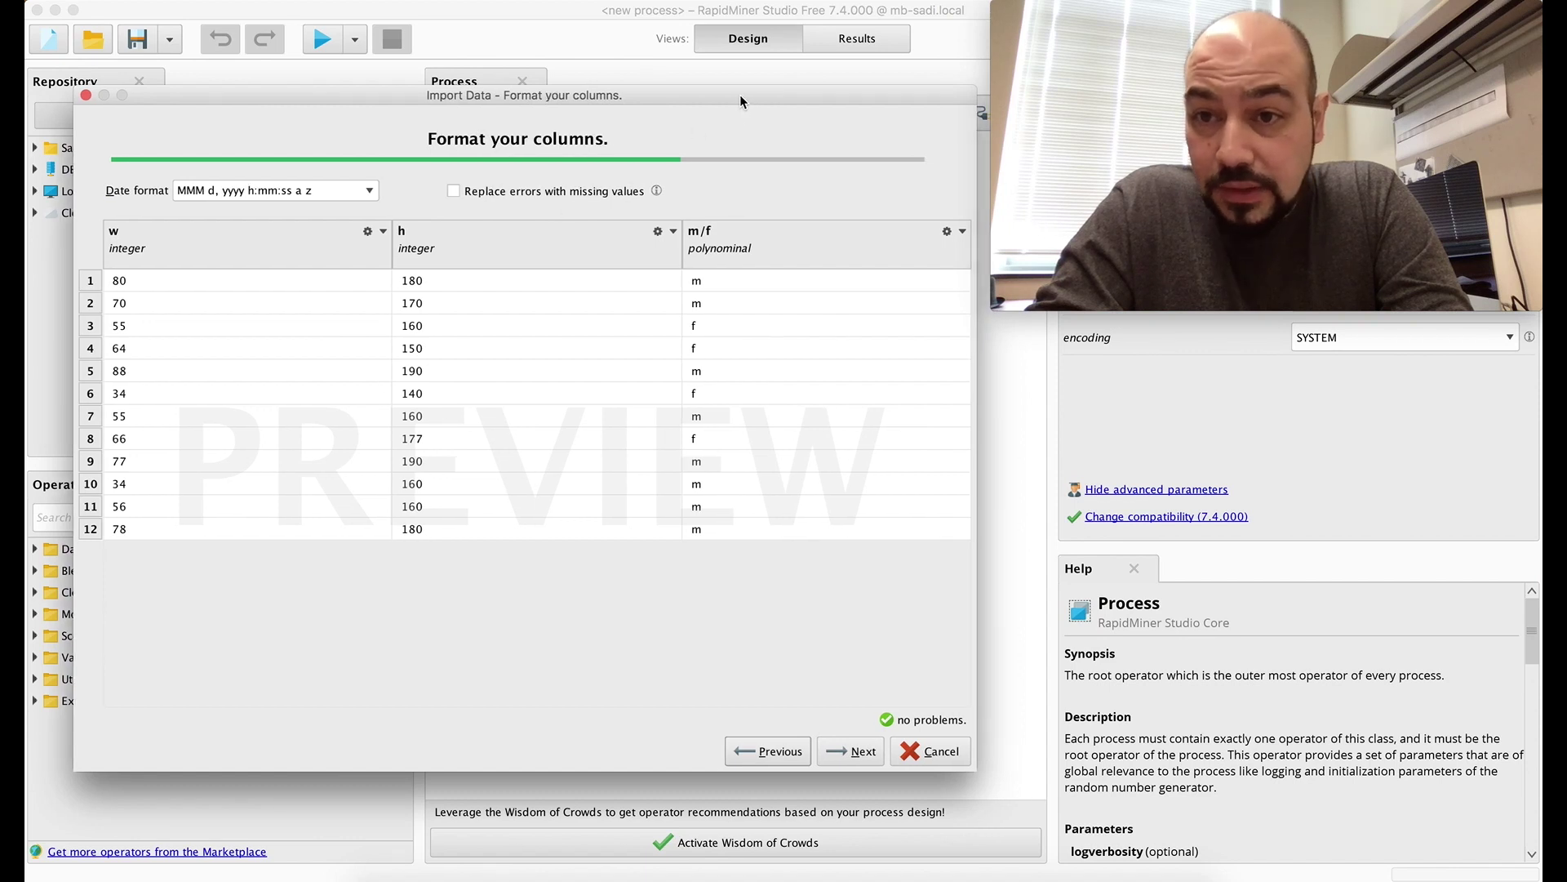
- Examine the data types available for the m/f column in the import preview
drag(740, 94, 718, 85)
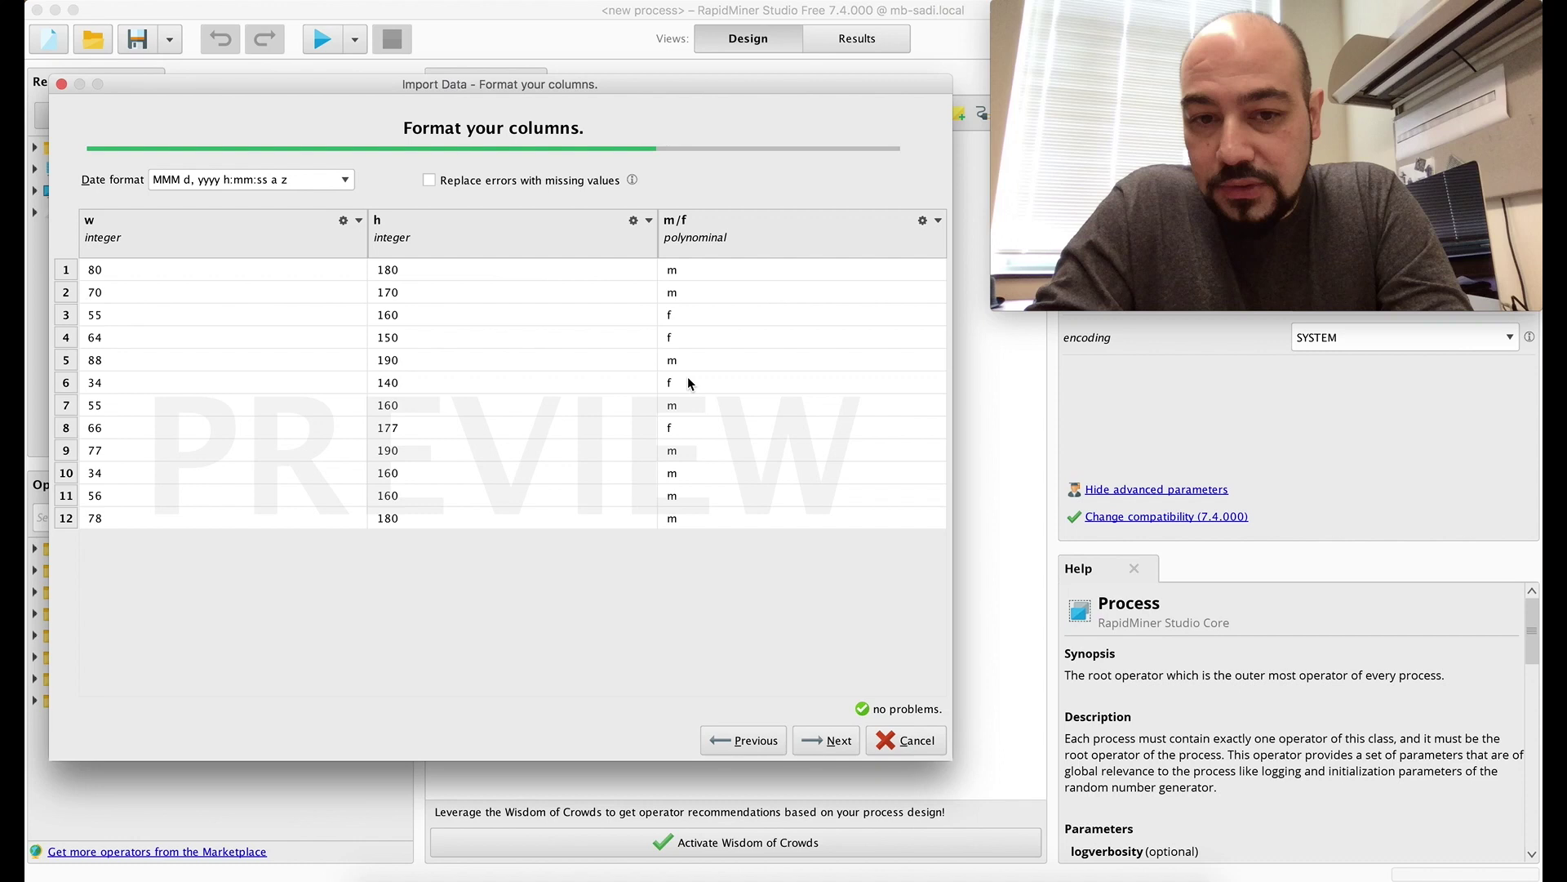
click(939, 222)
mouse_move(969, 245)
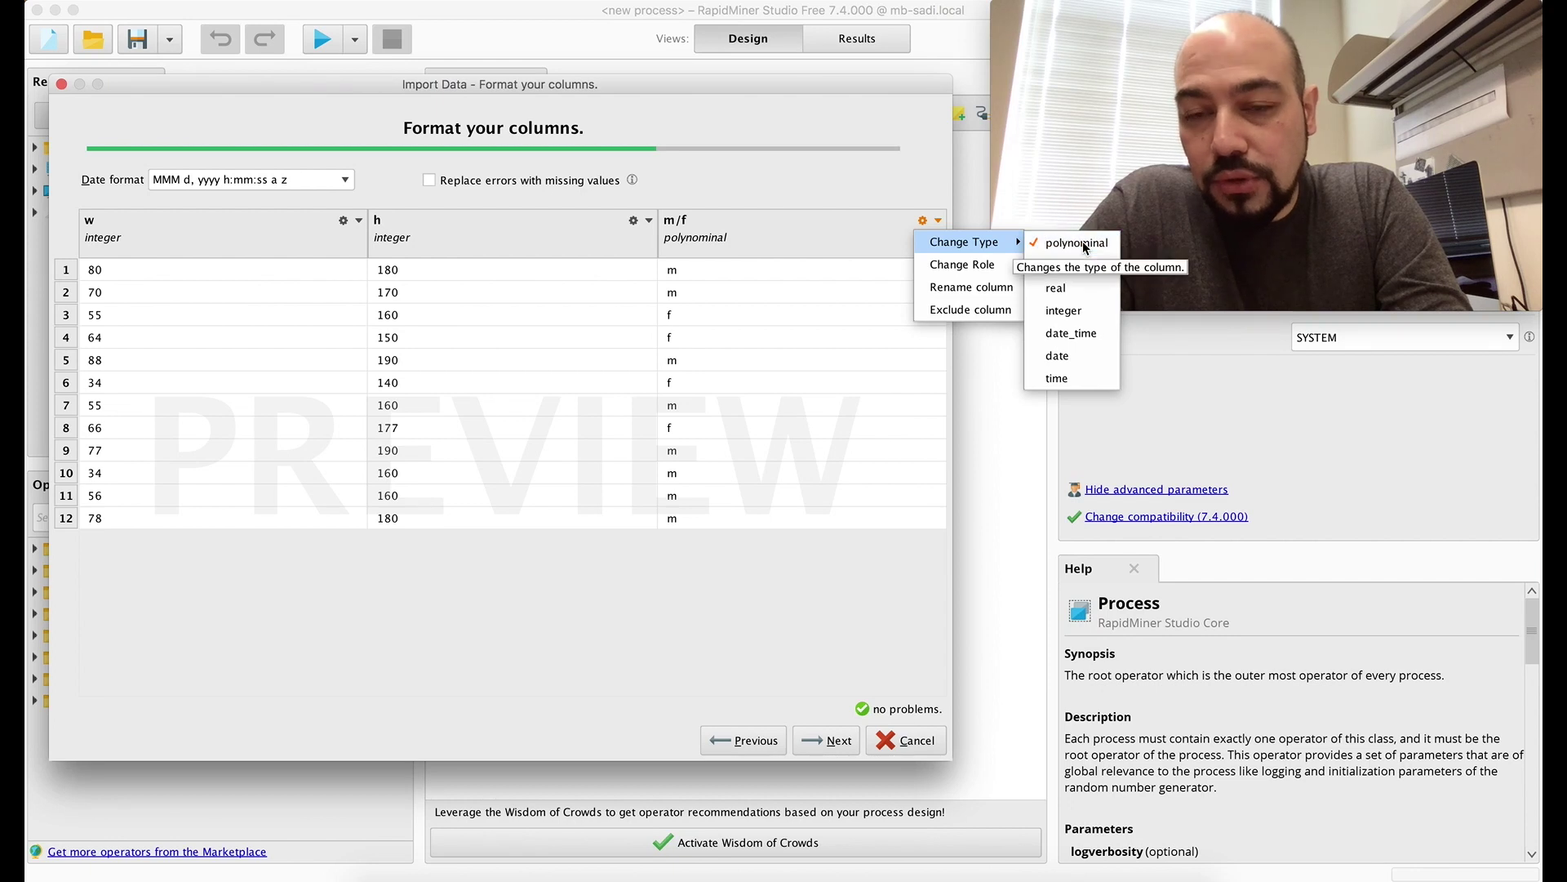
click(1076, 268)
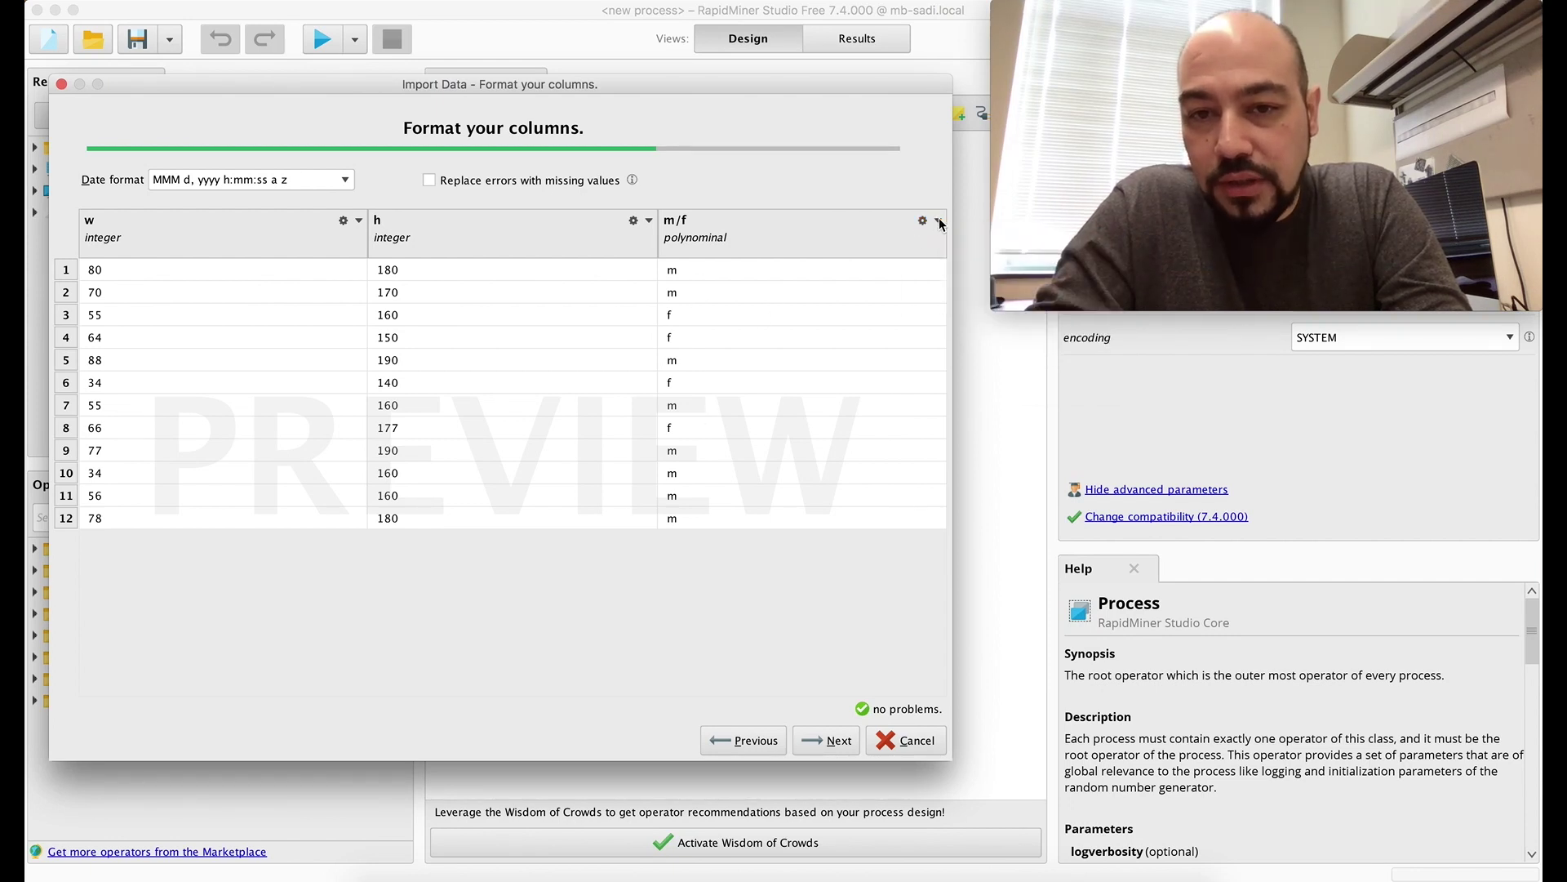
click(998, 306)
drag(992, 310, 1143, 227)
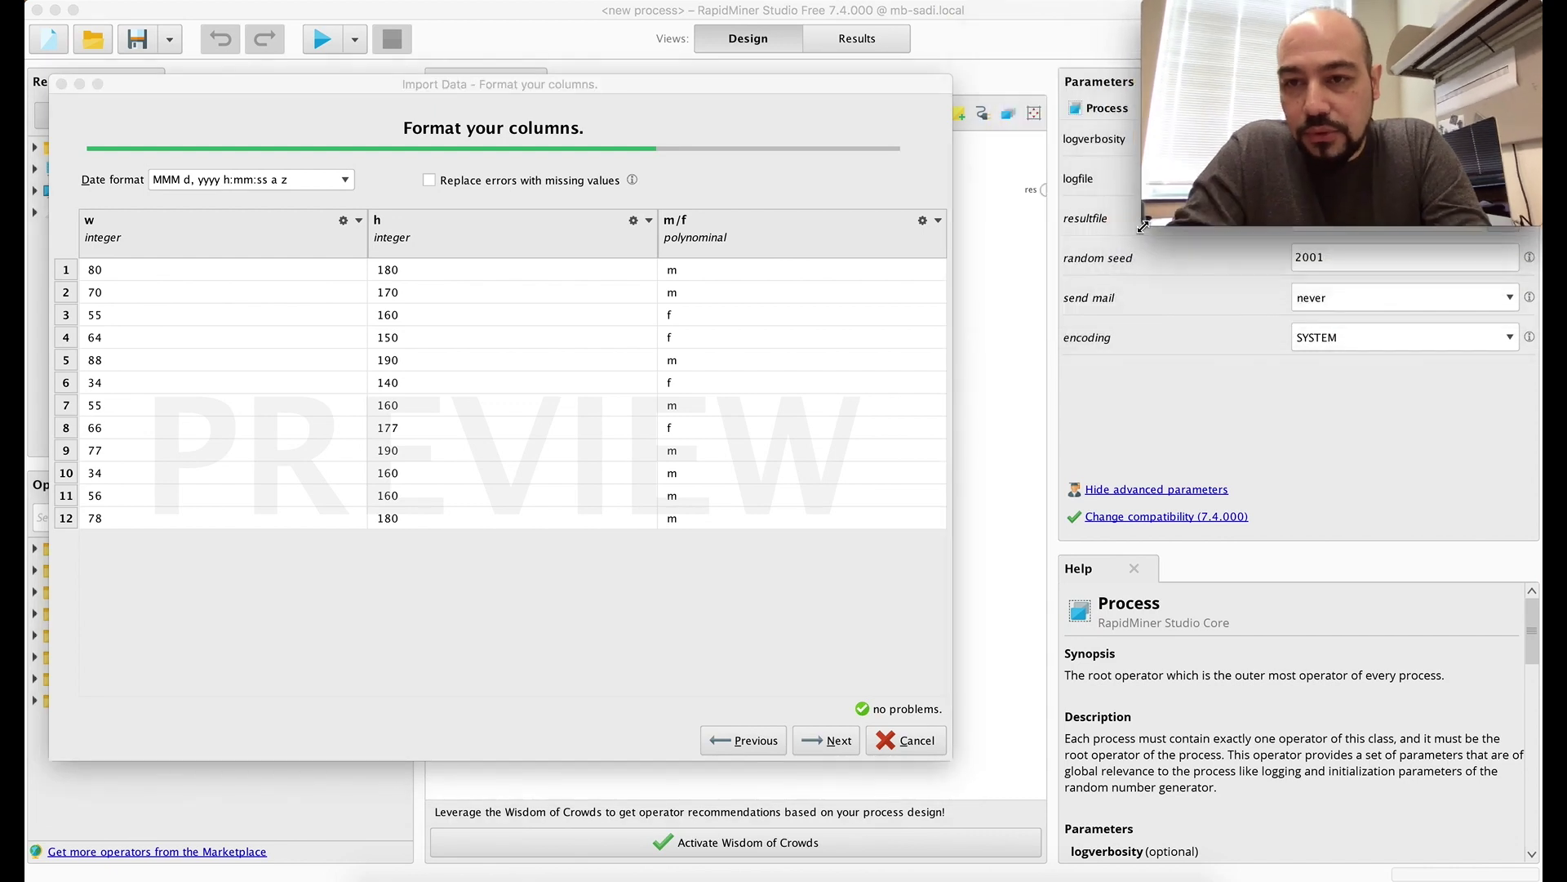
- Change the data type of the m/f column to binominal
click(942, 219)
click(942, 219)
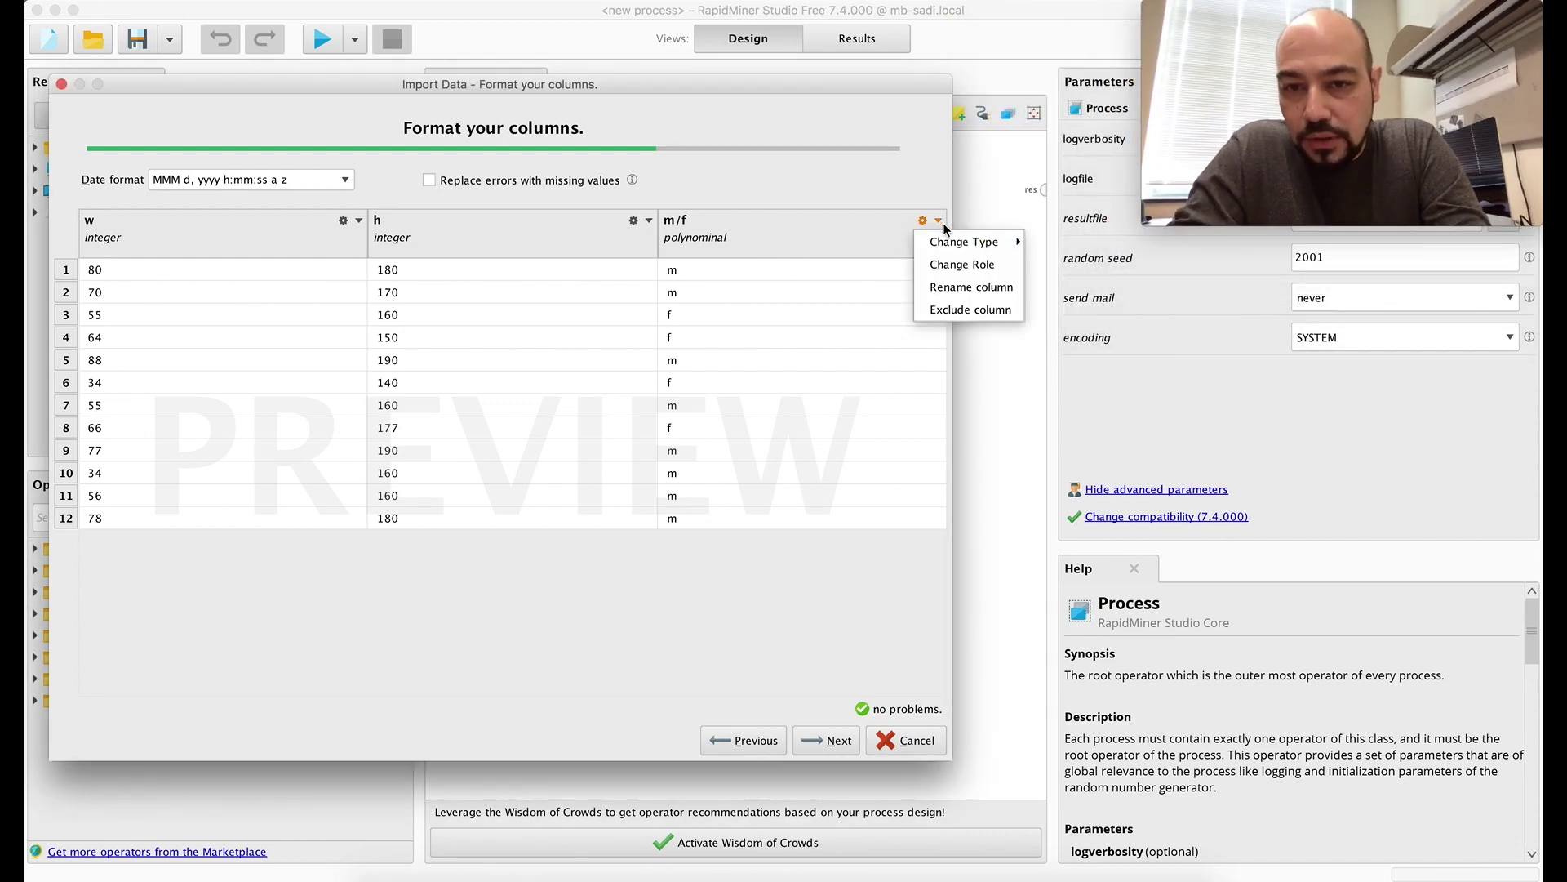
mouse_move(988, 242)
click(1072, 267)
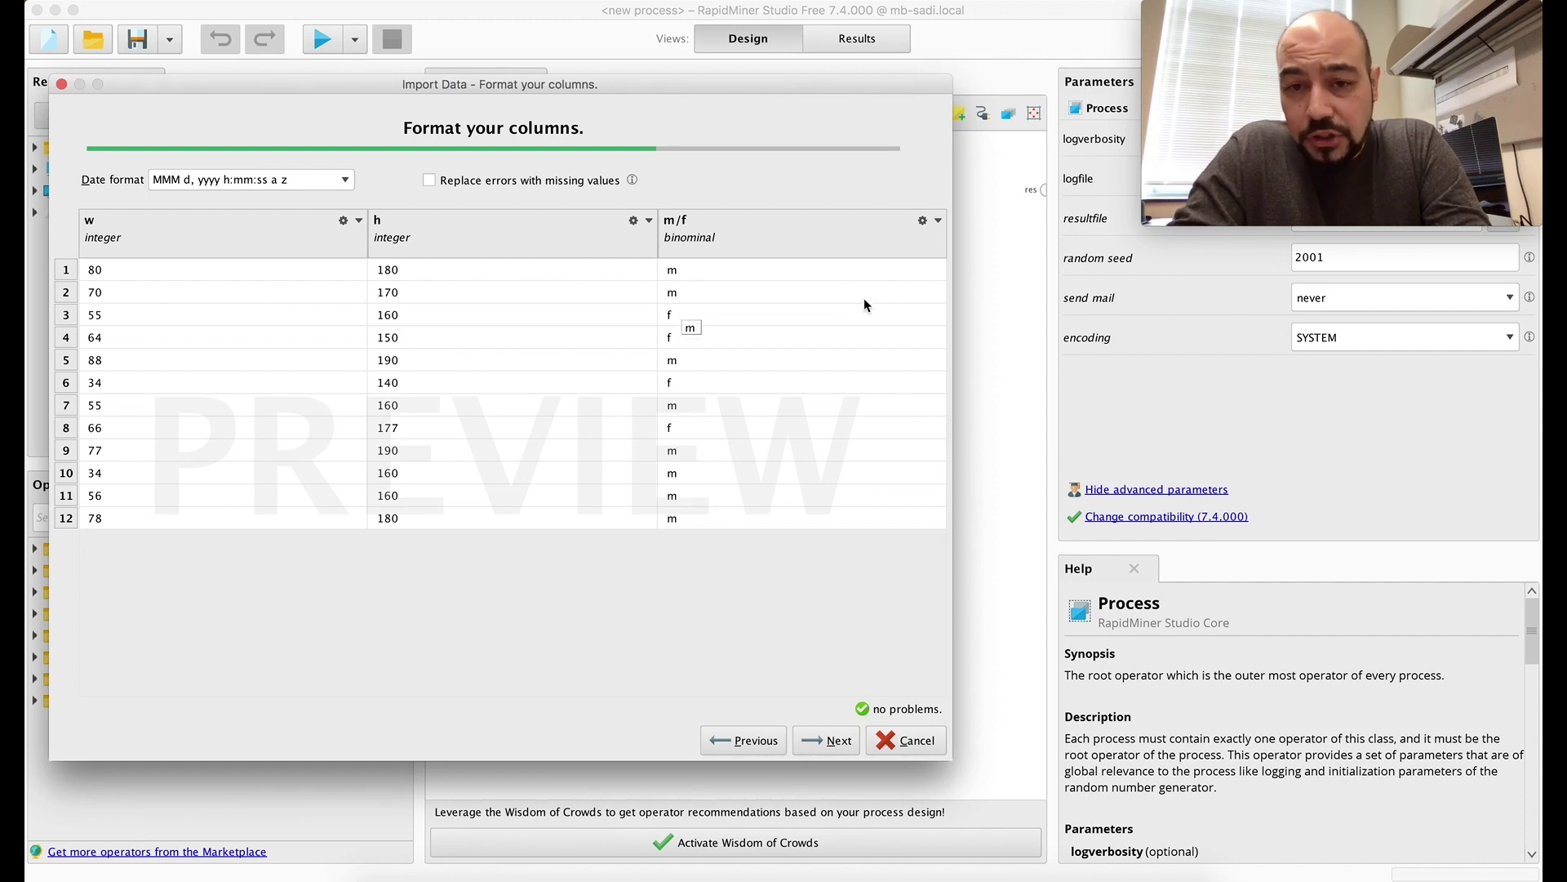
- Assign the label role to the m/f column
click(938, 220)
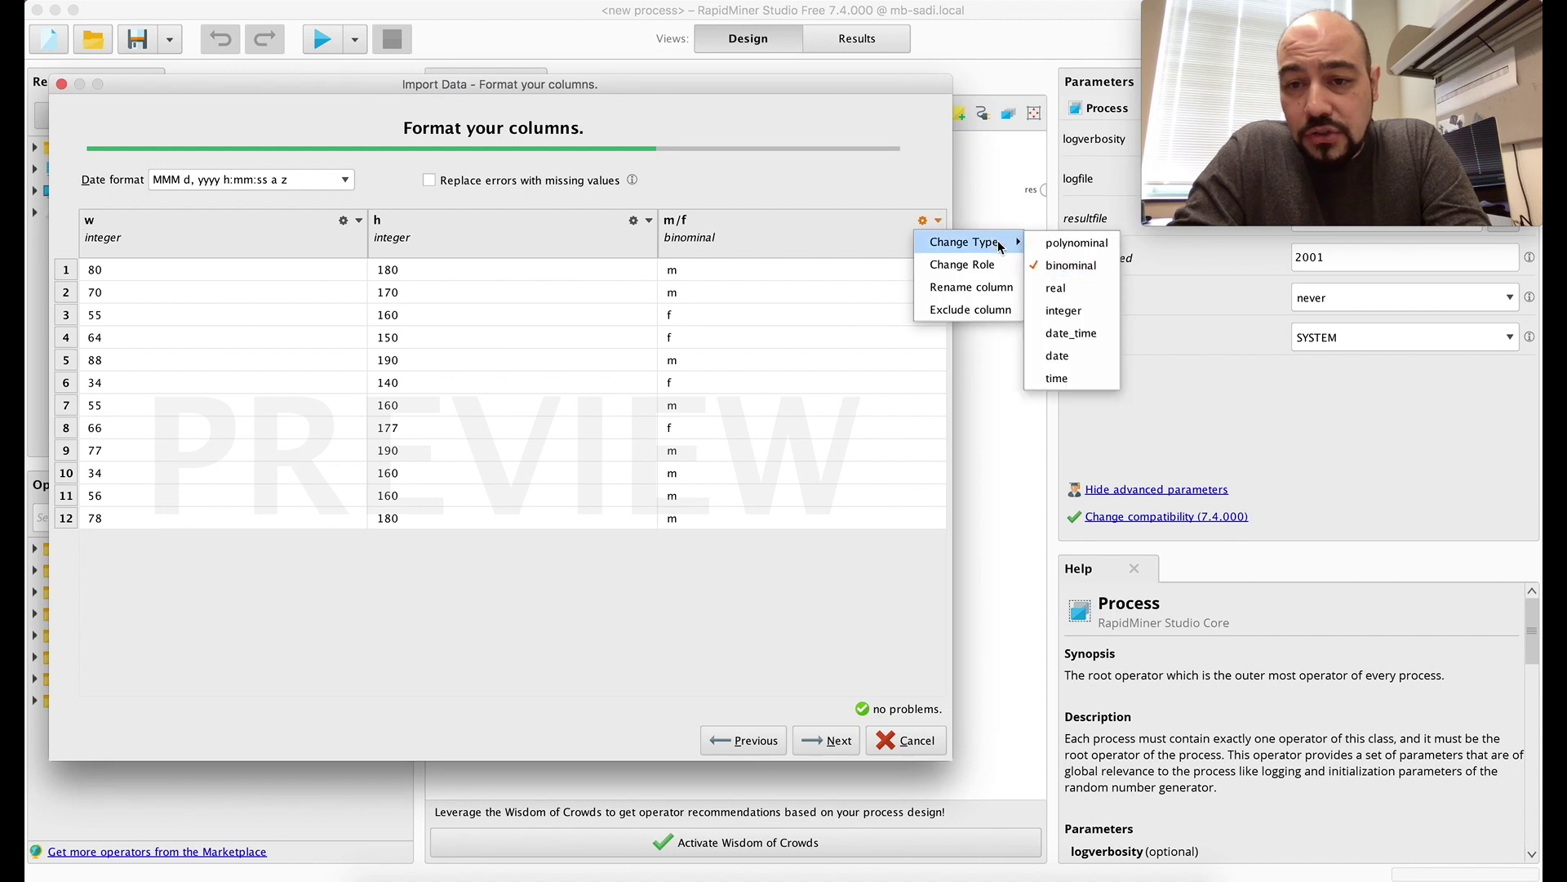
click(976, 269)
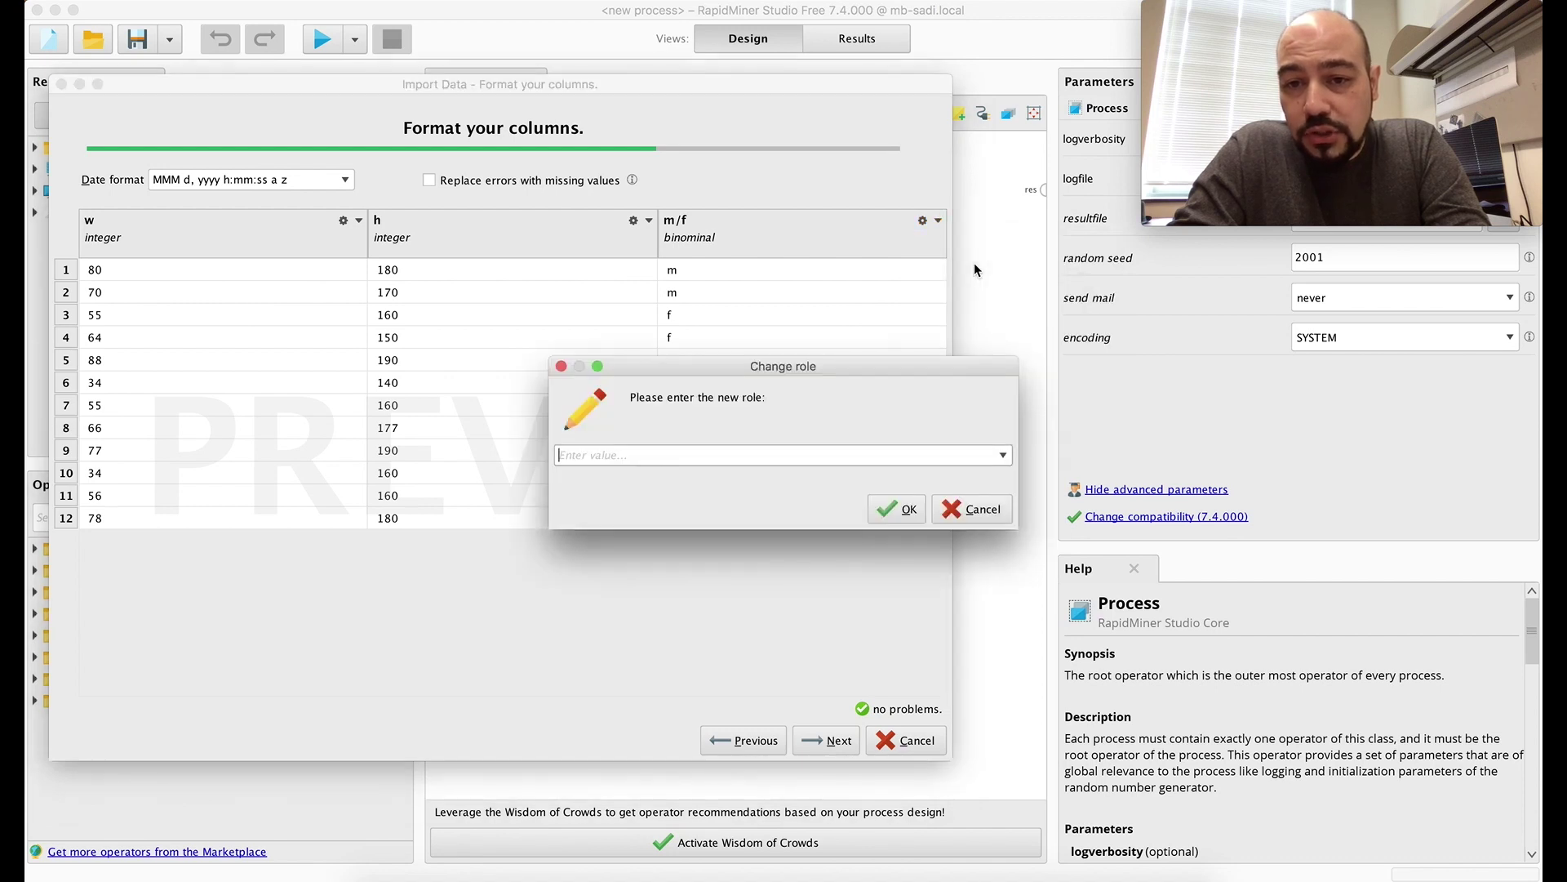
click(1003, 455)
click(939, 458)
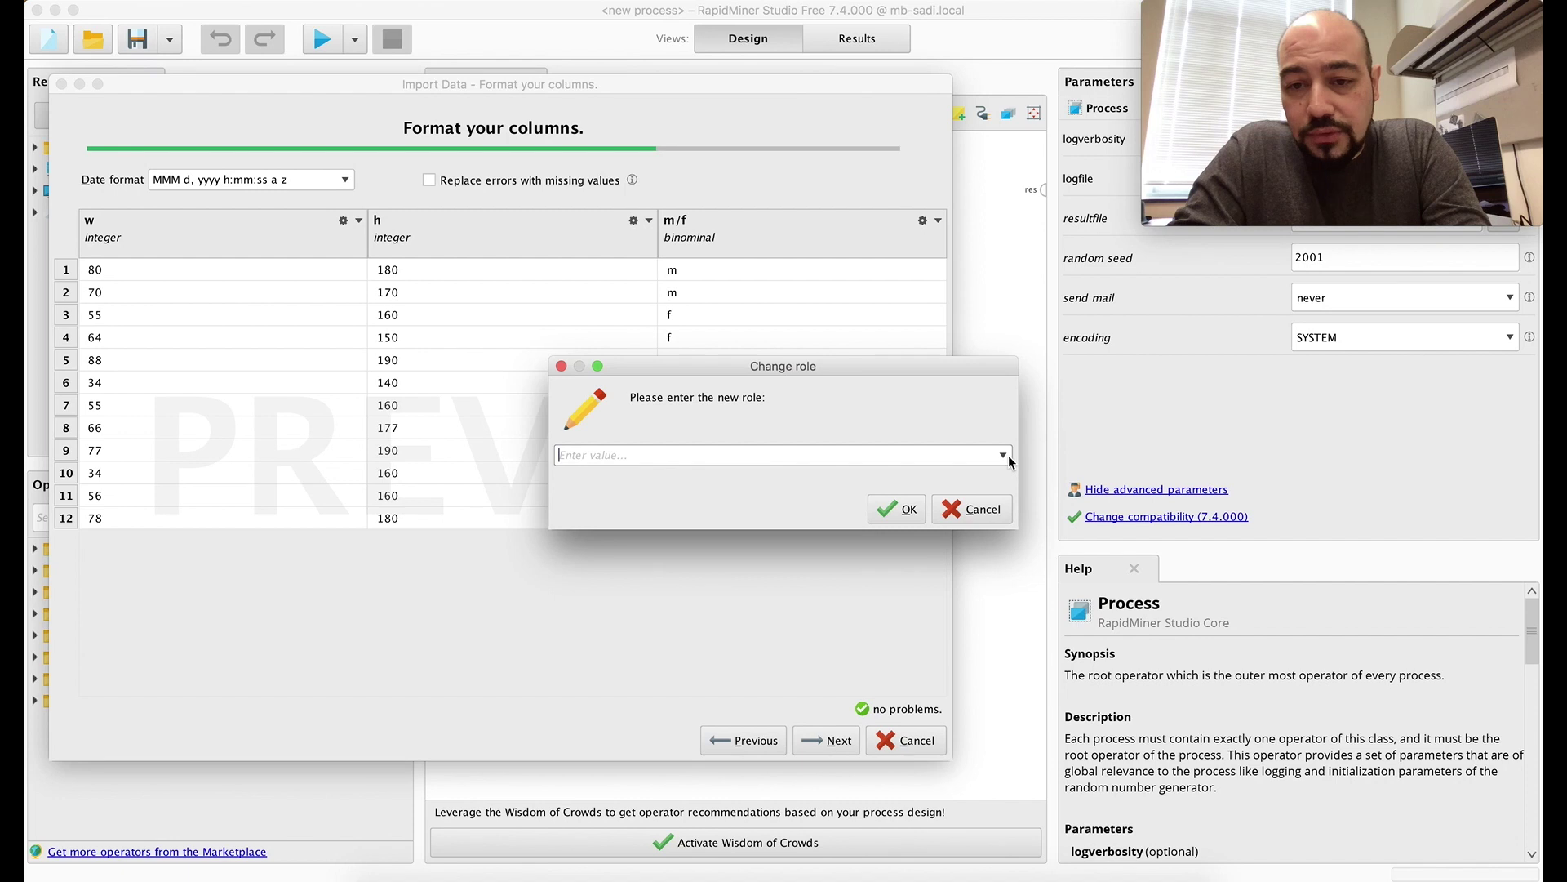
click(1006, 455)
click(947, 467)
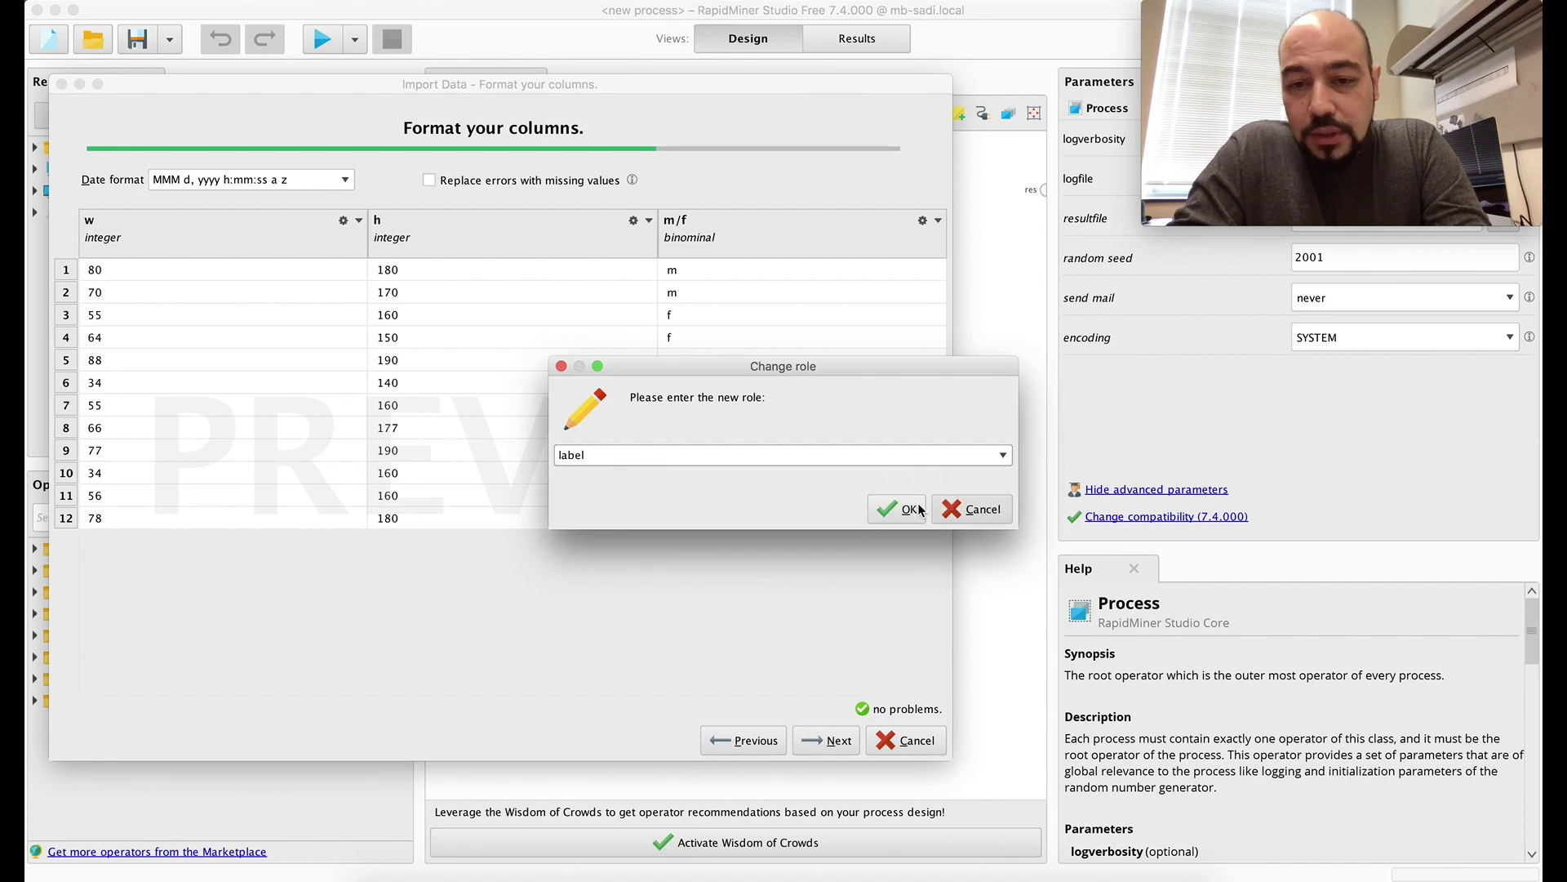
click(894, 509)
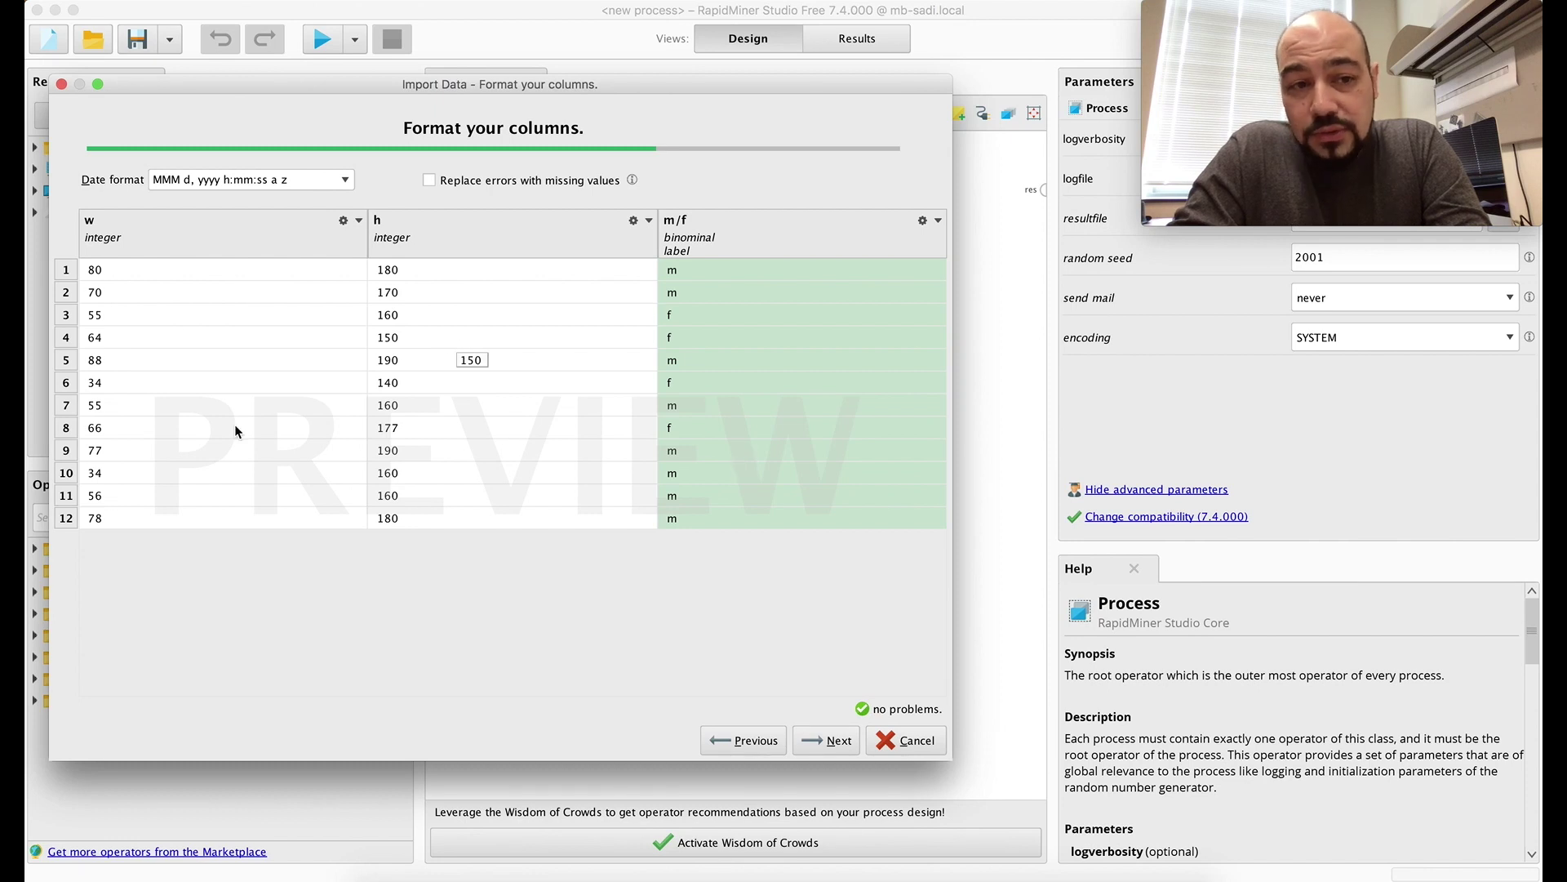
- Store the imported data in the Local Repository under the name female-male and finish the import
click(806, 740)
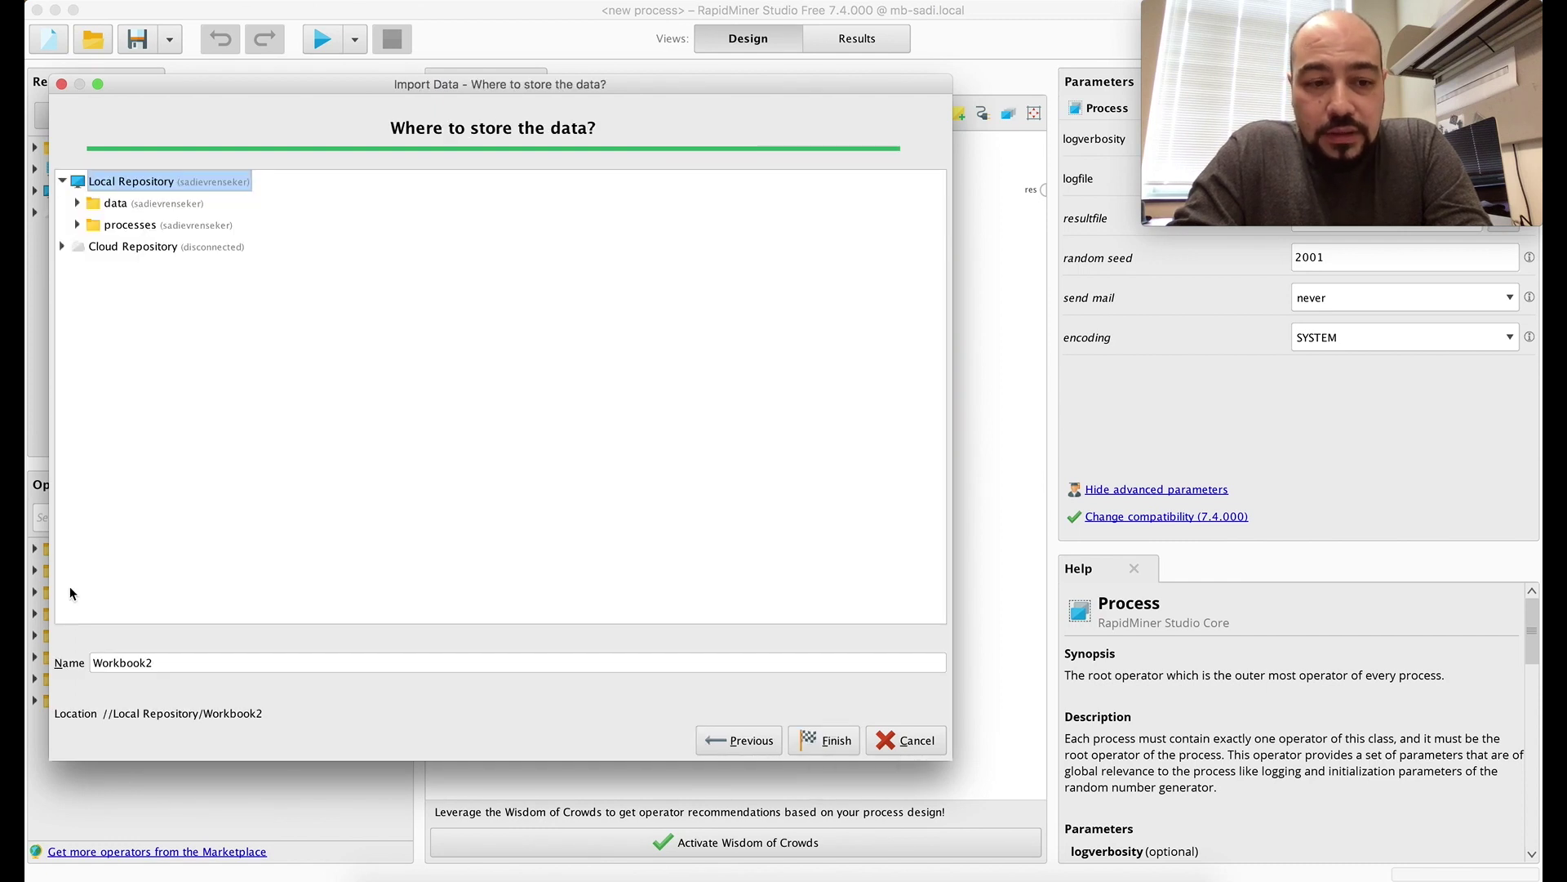
drag(176, 664, 60, 665)
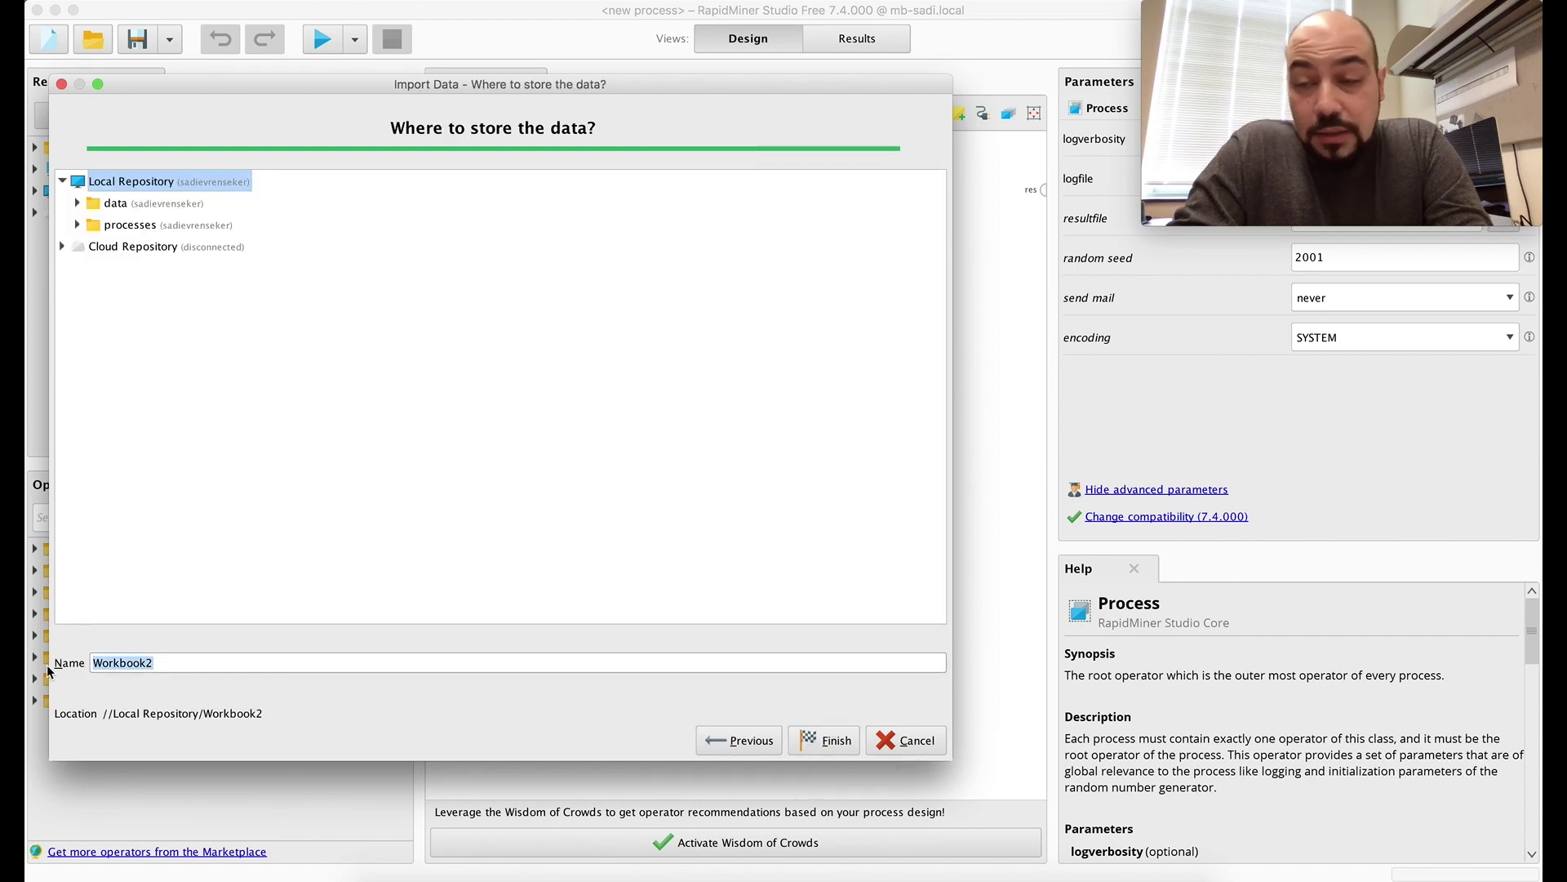
text(fem)
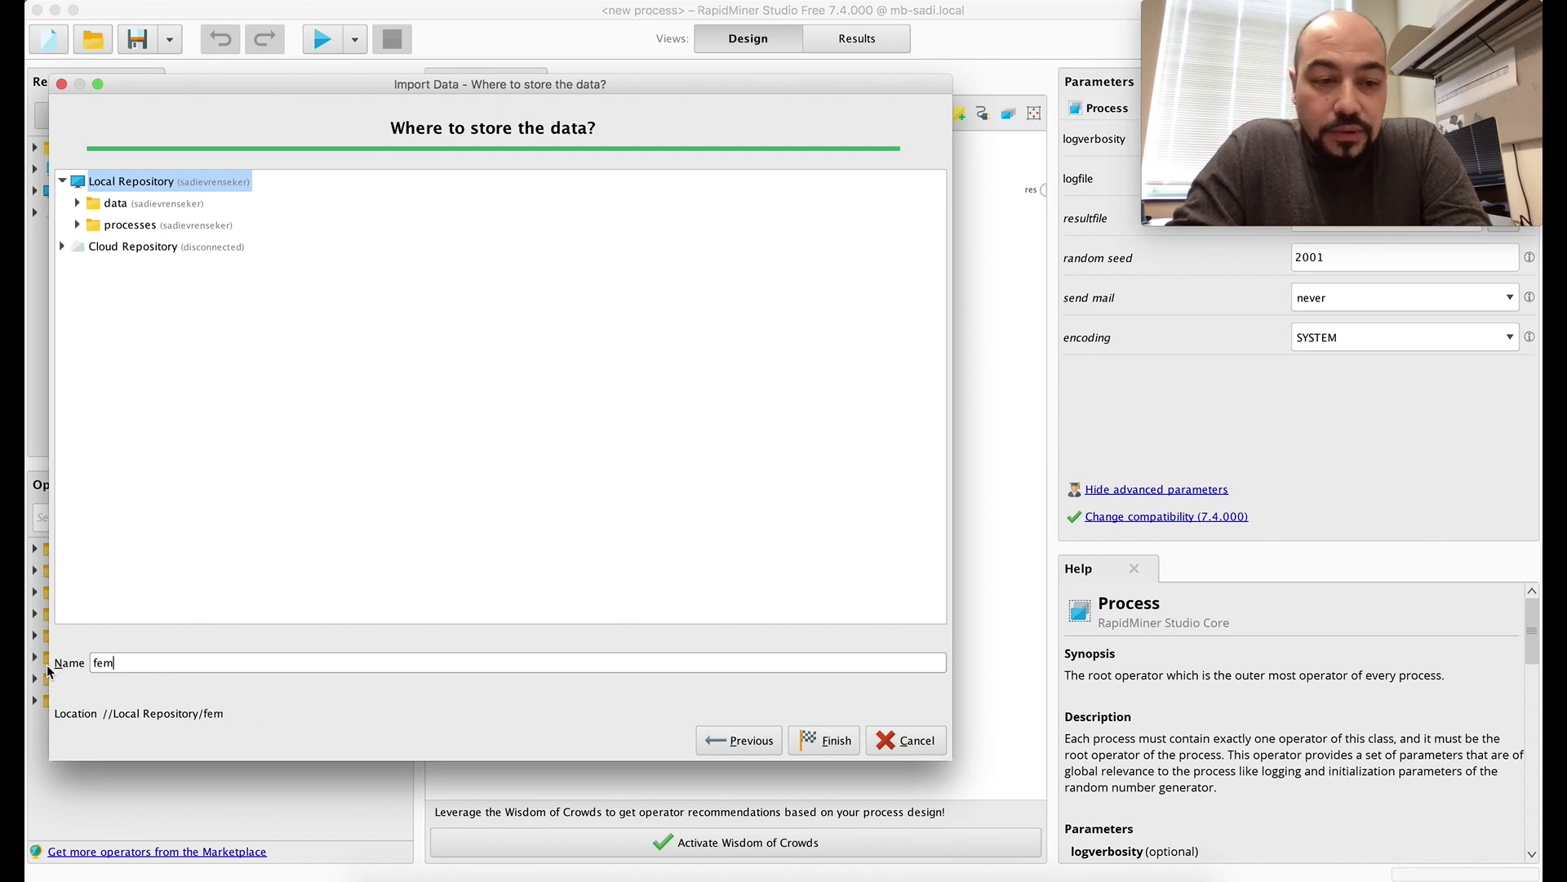
text(ale)
key(BackSpace)
text(-male)
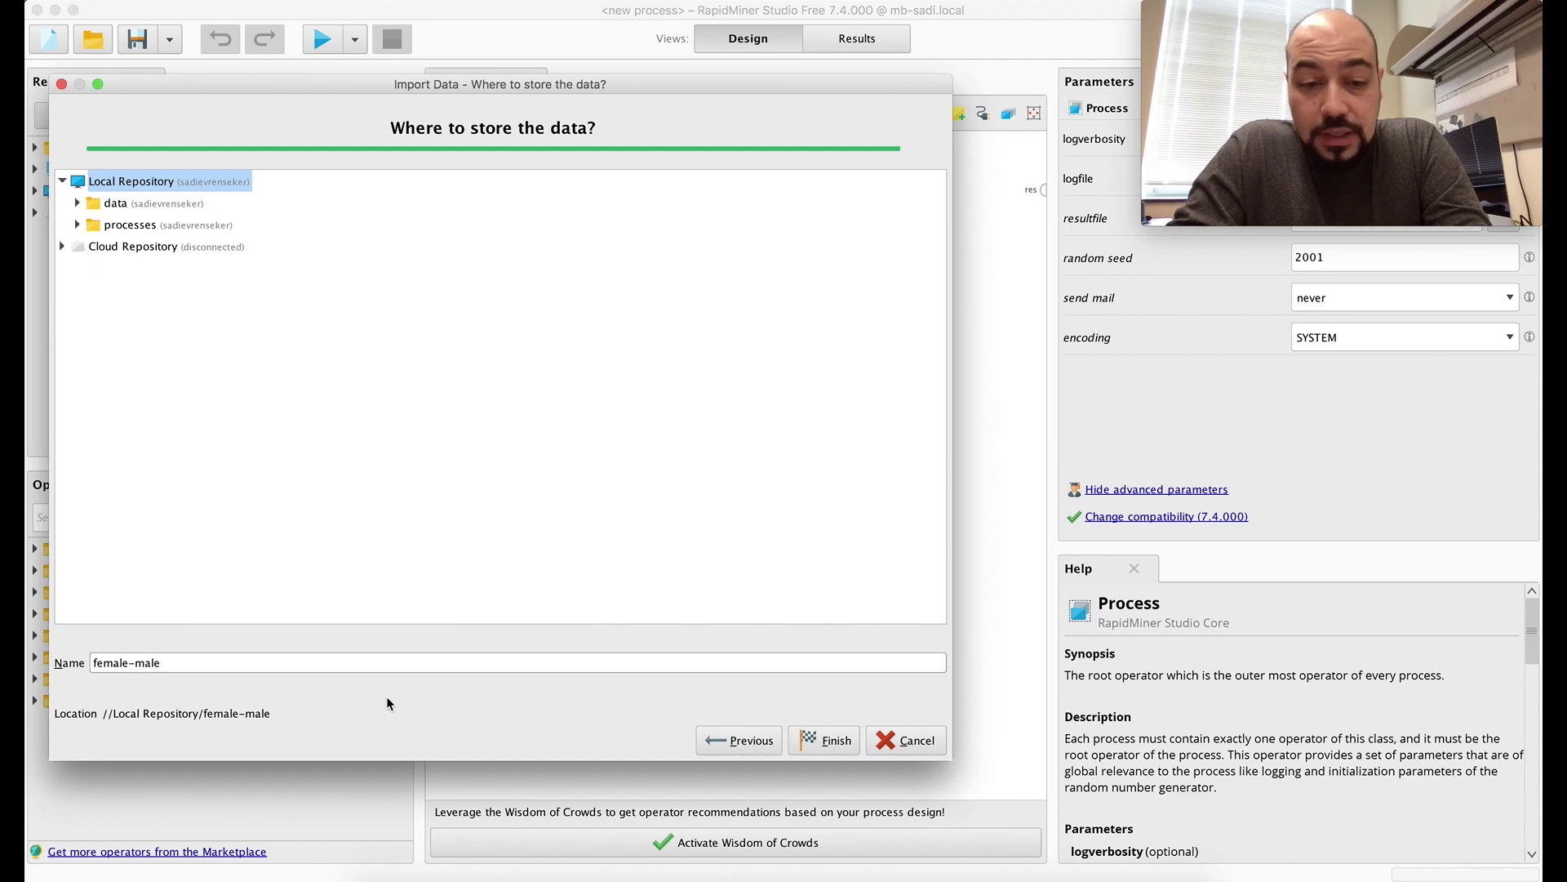
click(817, 741)
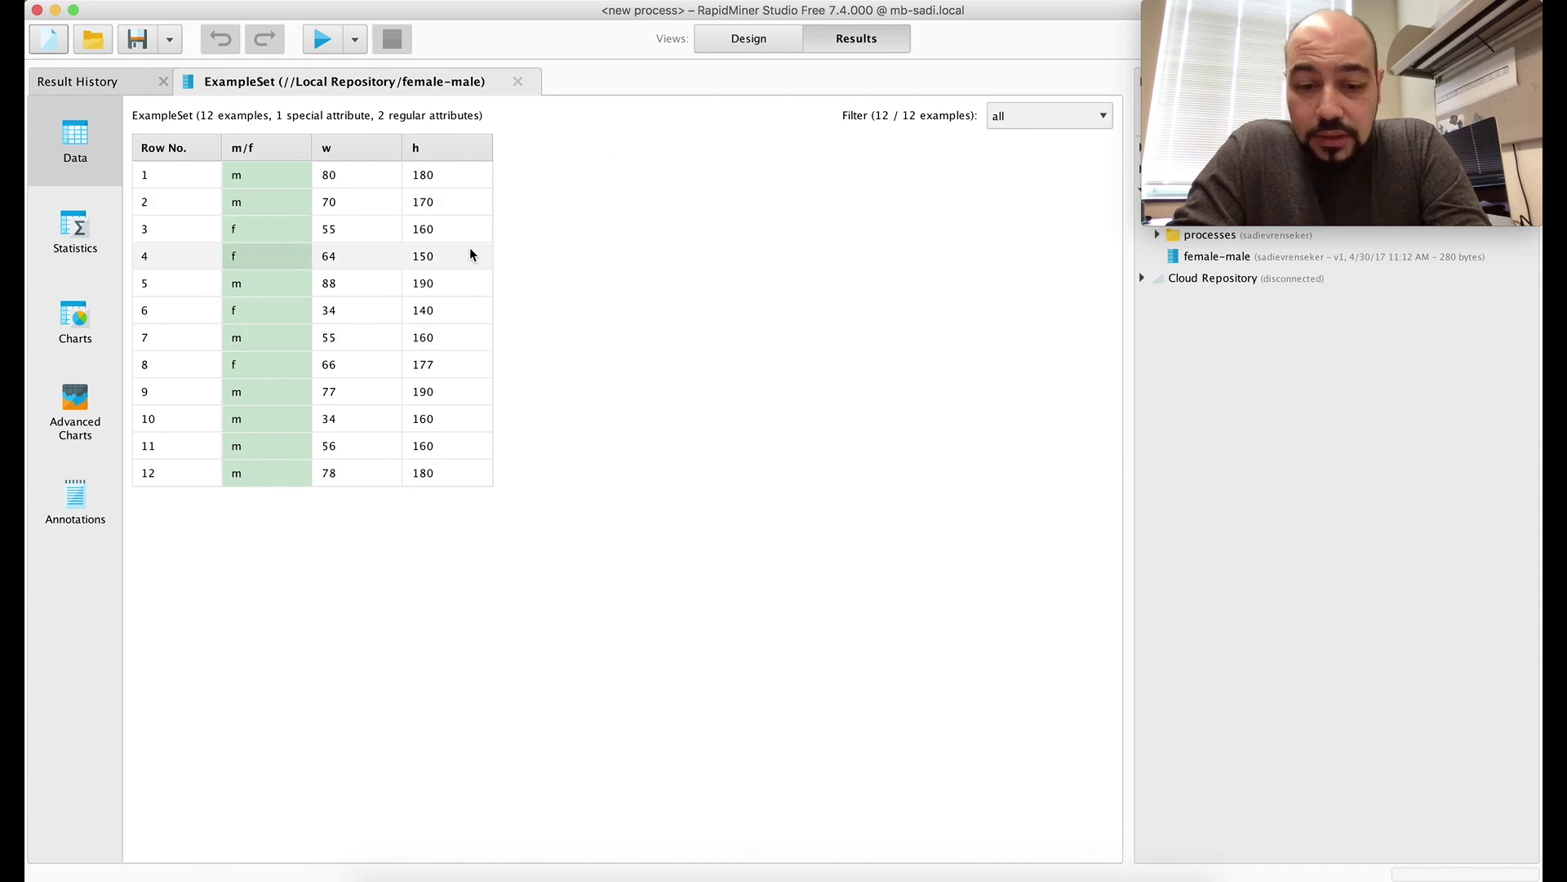
- Switch to Excel to compare the source table in Workbook2.xlsx with the imported data, and return to RapidMiner Studio
click(825, 870)
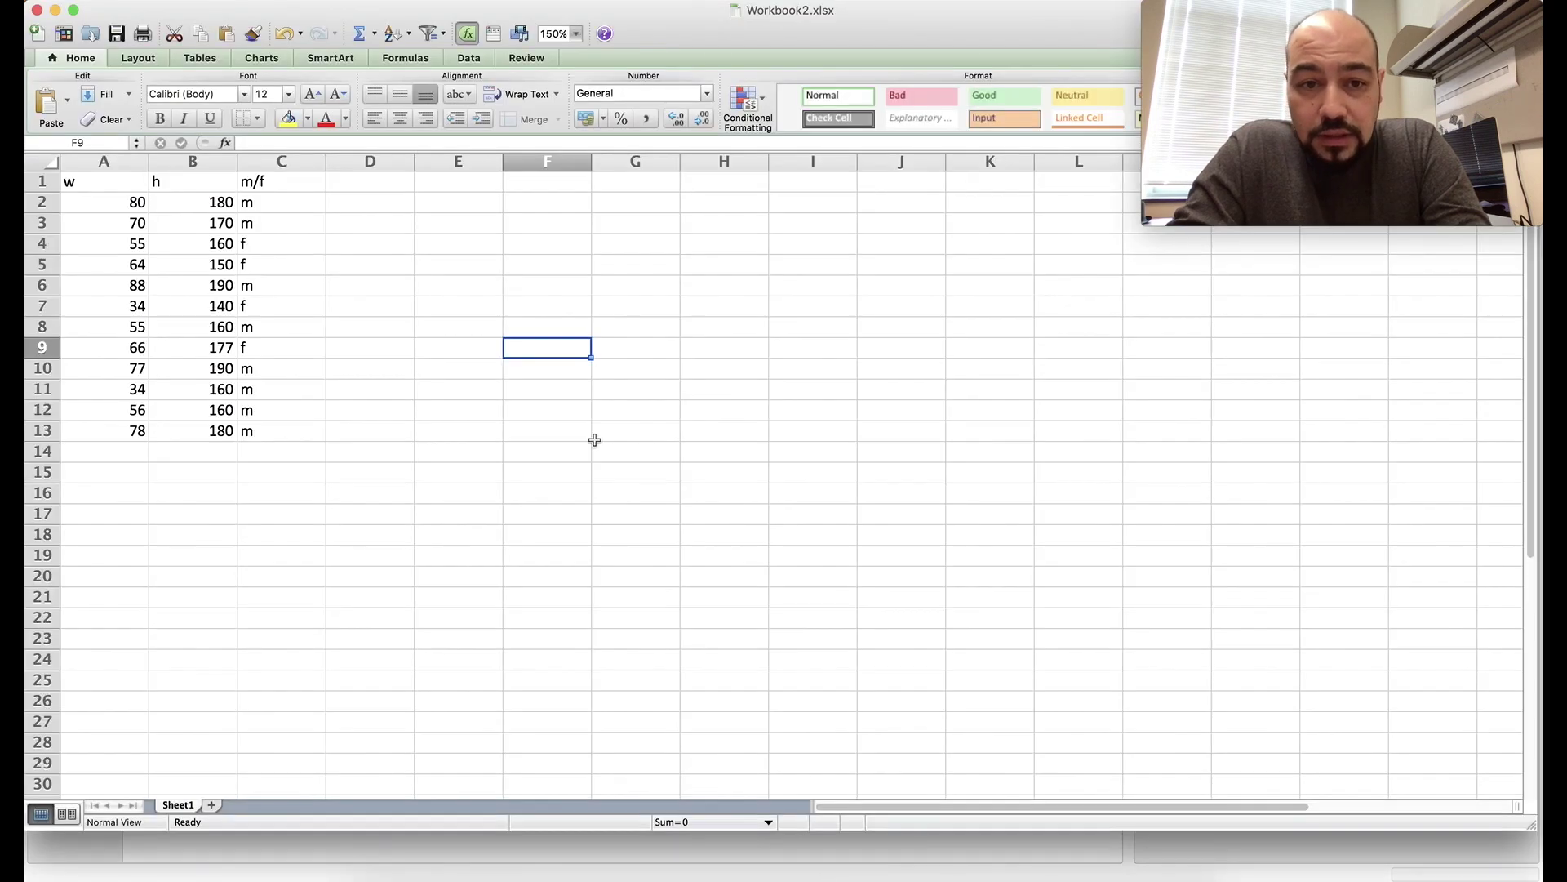
drag(91, 187, 372, 433)
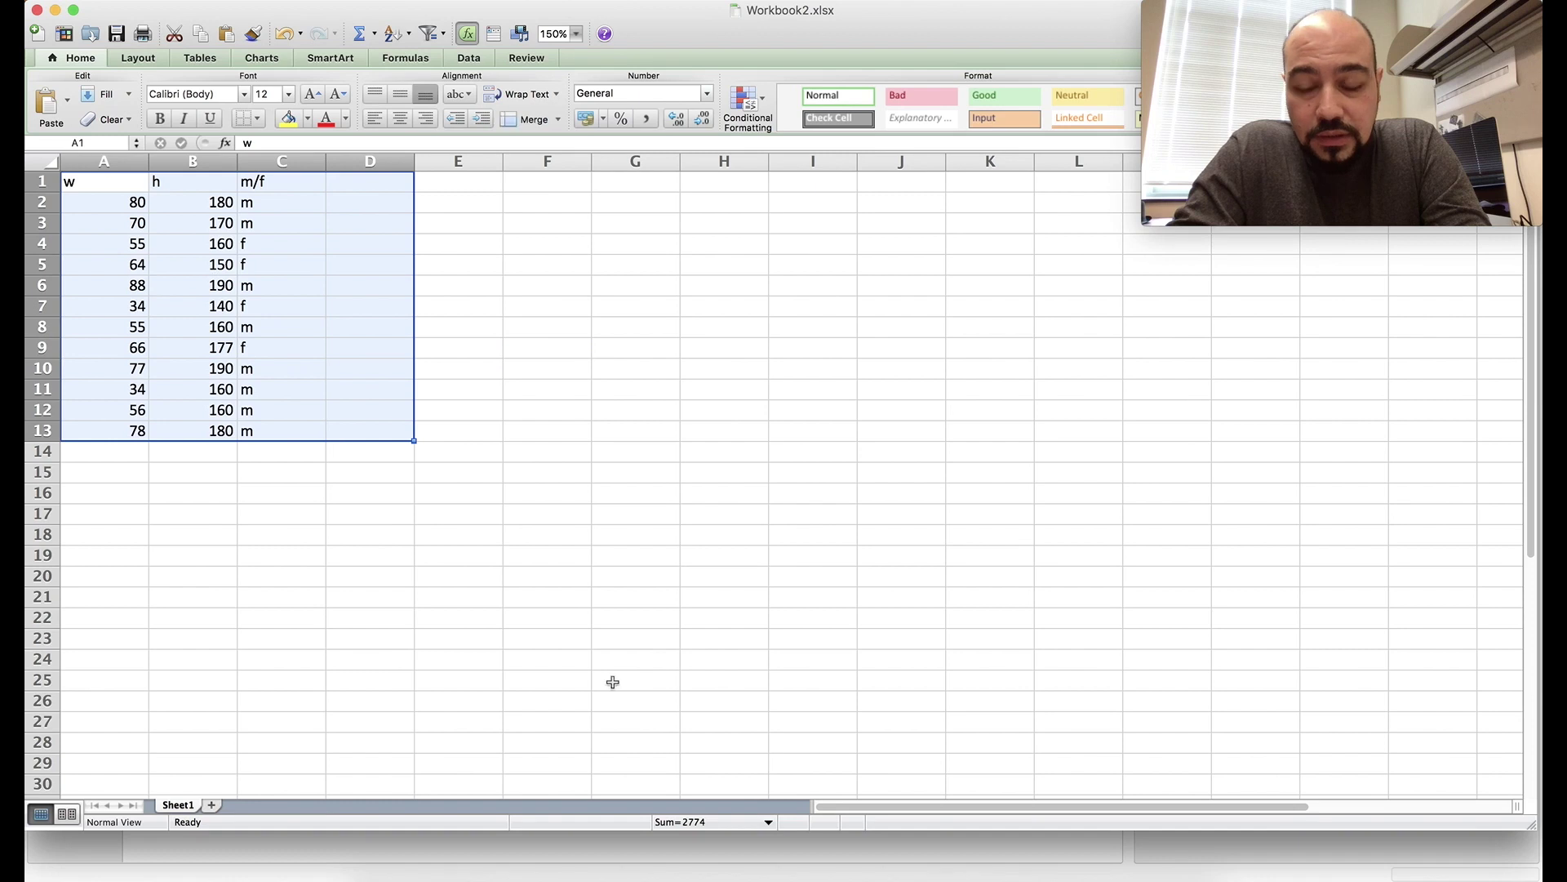
click(1034, 867)
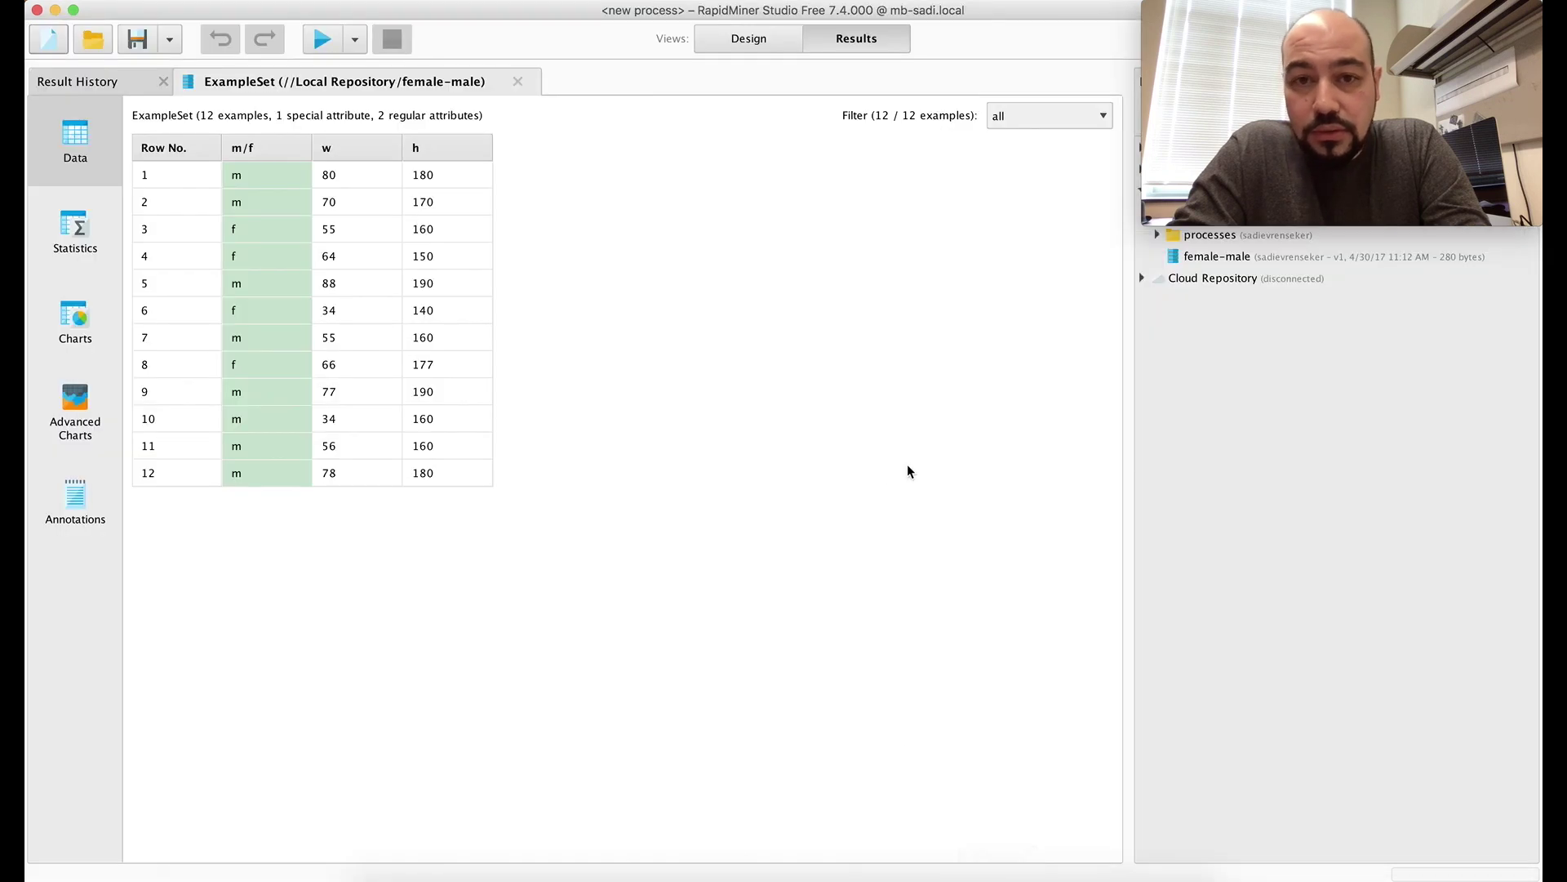
- Build and run a process that retrieves the female-male dataset and delivers it to the result port
click(724, 47)
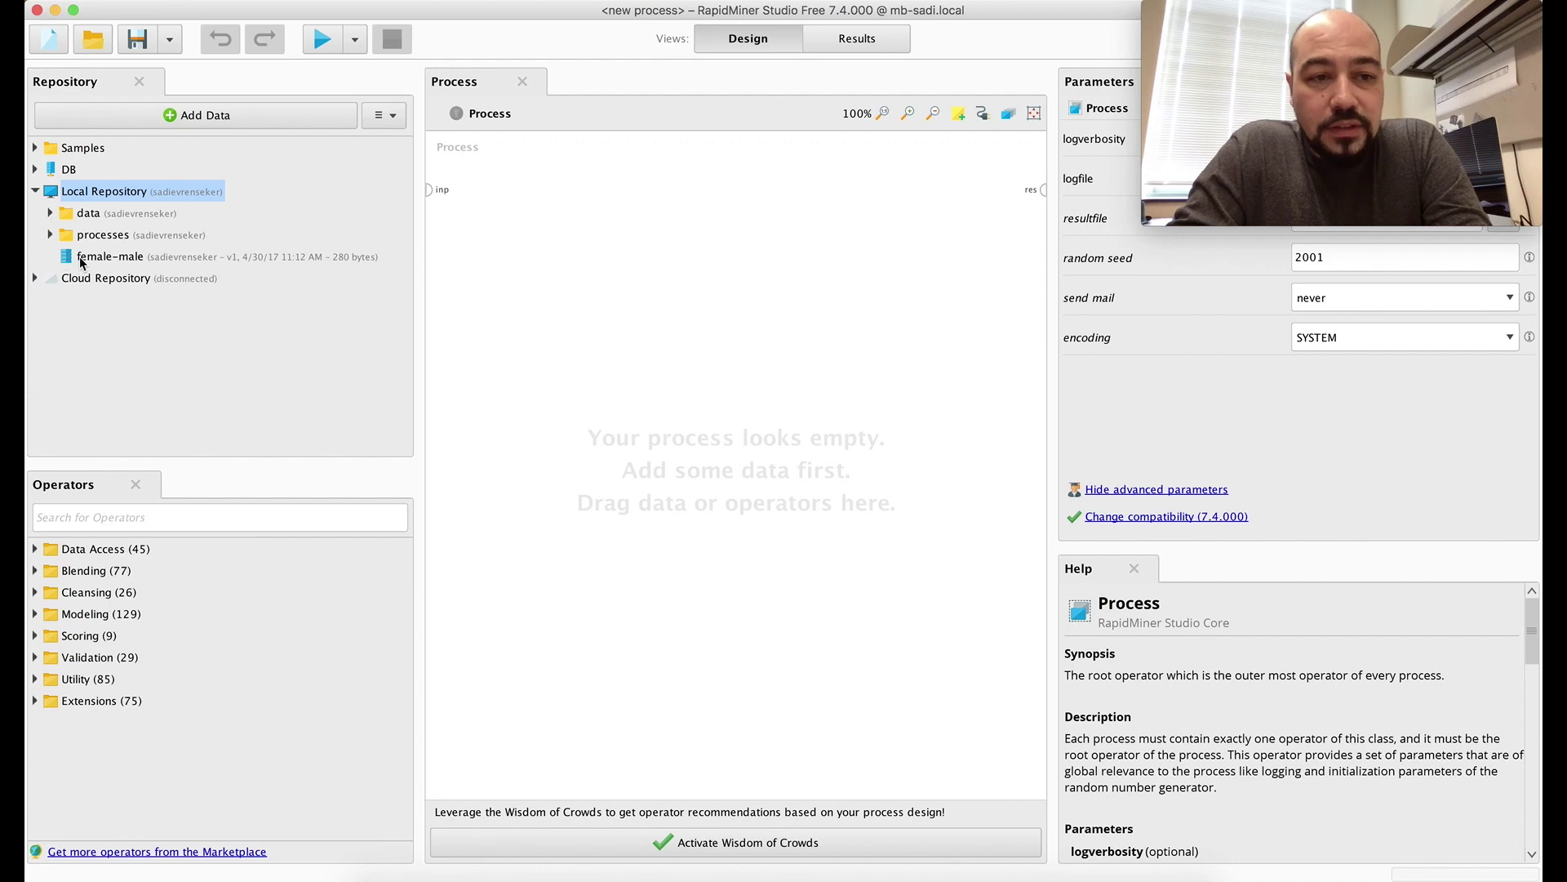
drag(81, 263, 534, 292)
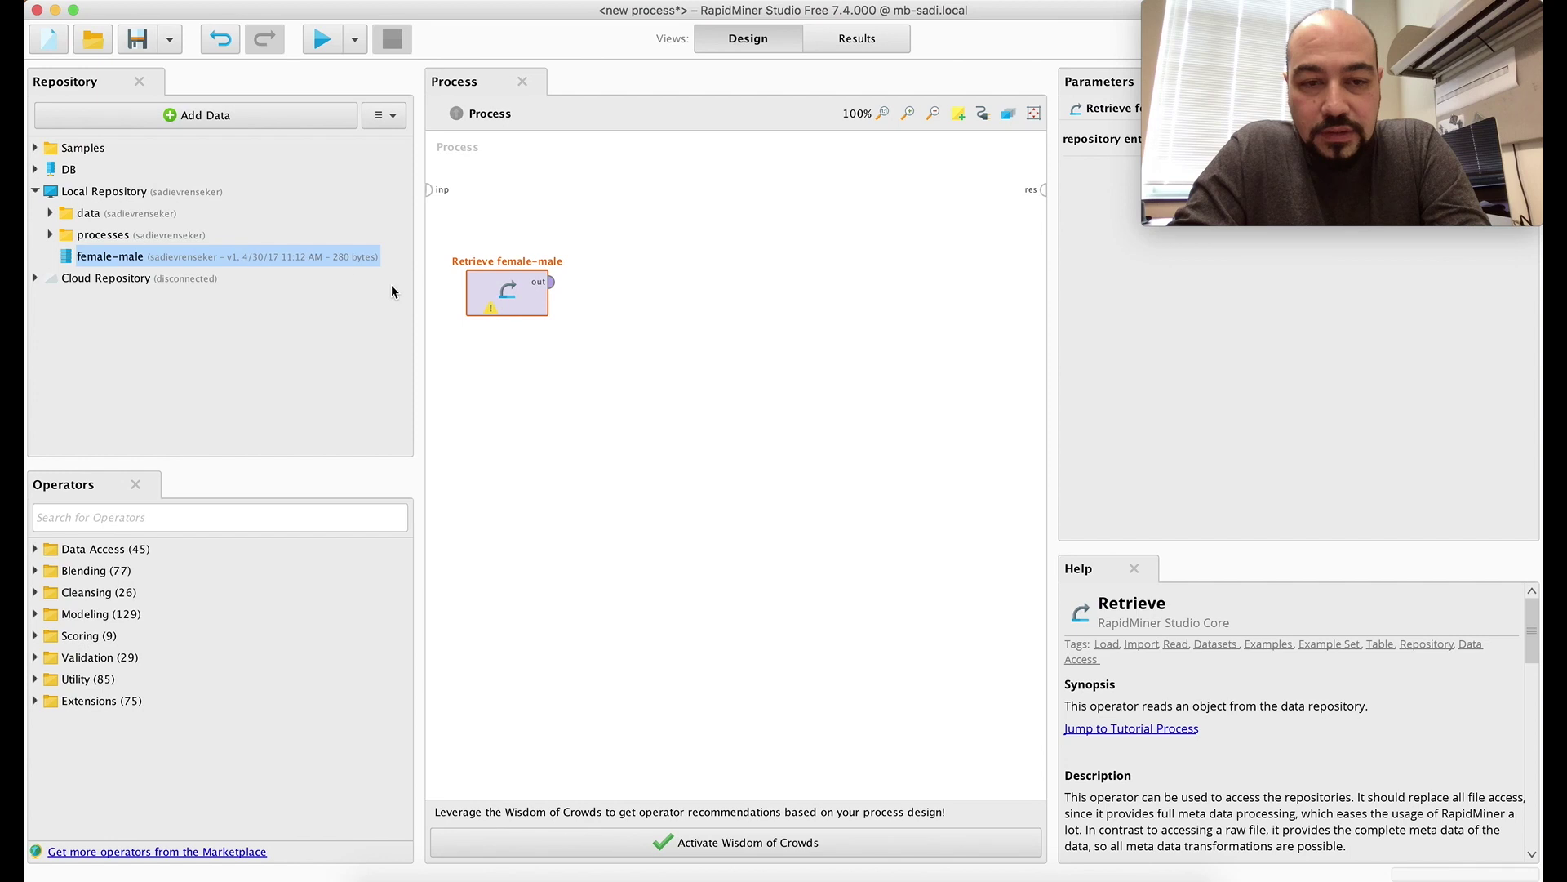
drag(552, 282, 1048, 194)
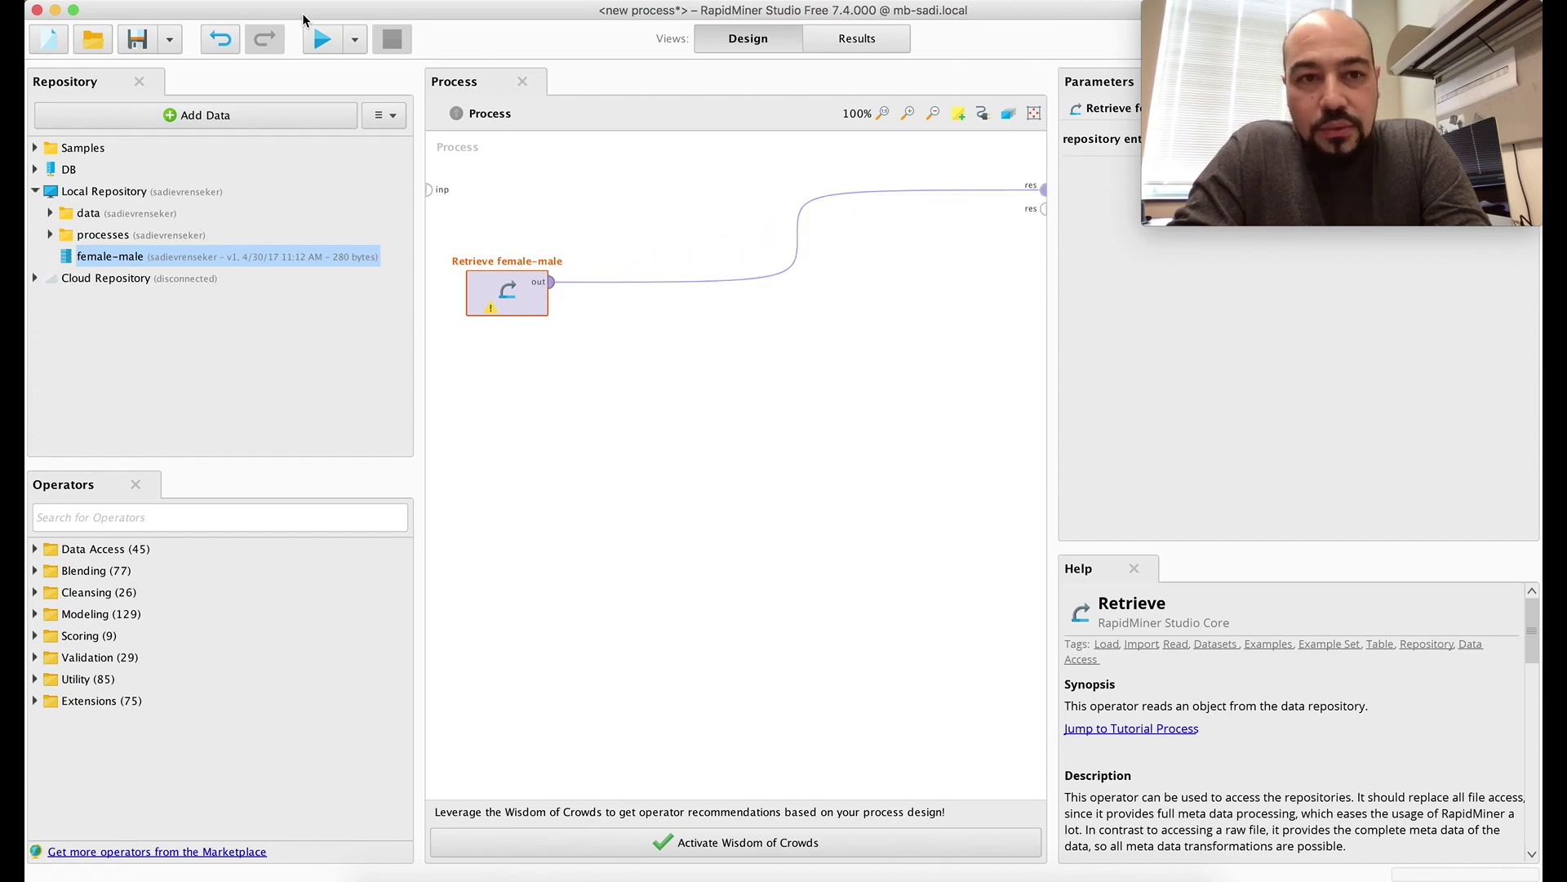
click(321, 38)
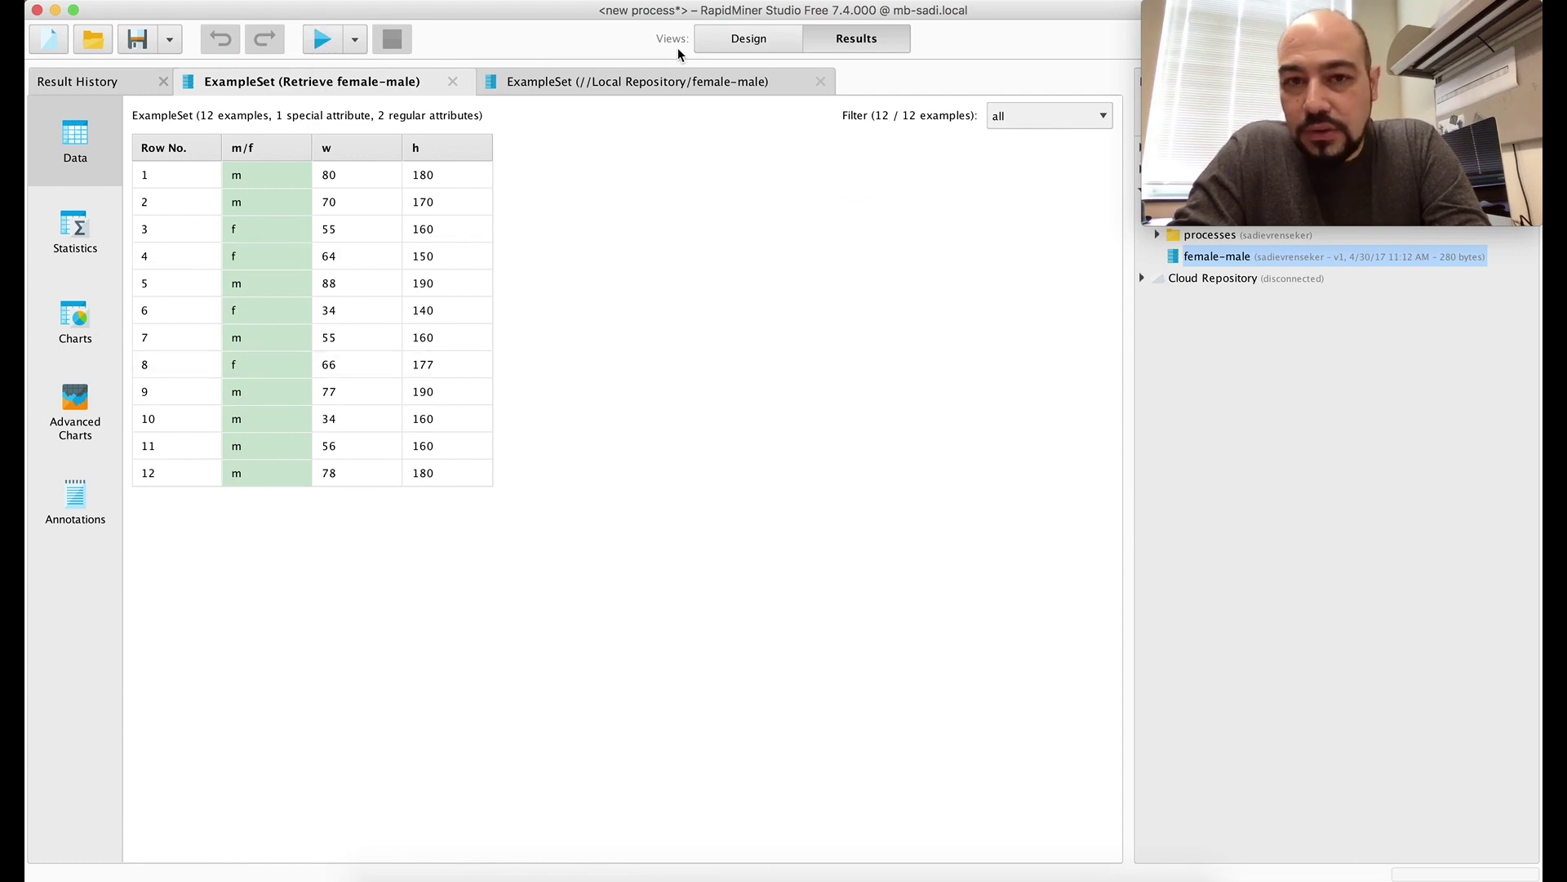
- Return to the process design and narrow the repository and operators area to widen the process canvas
click(745, 39)
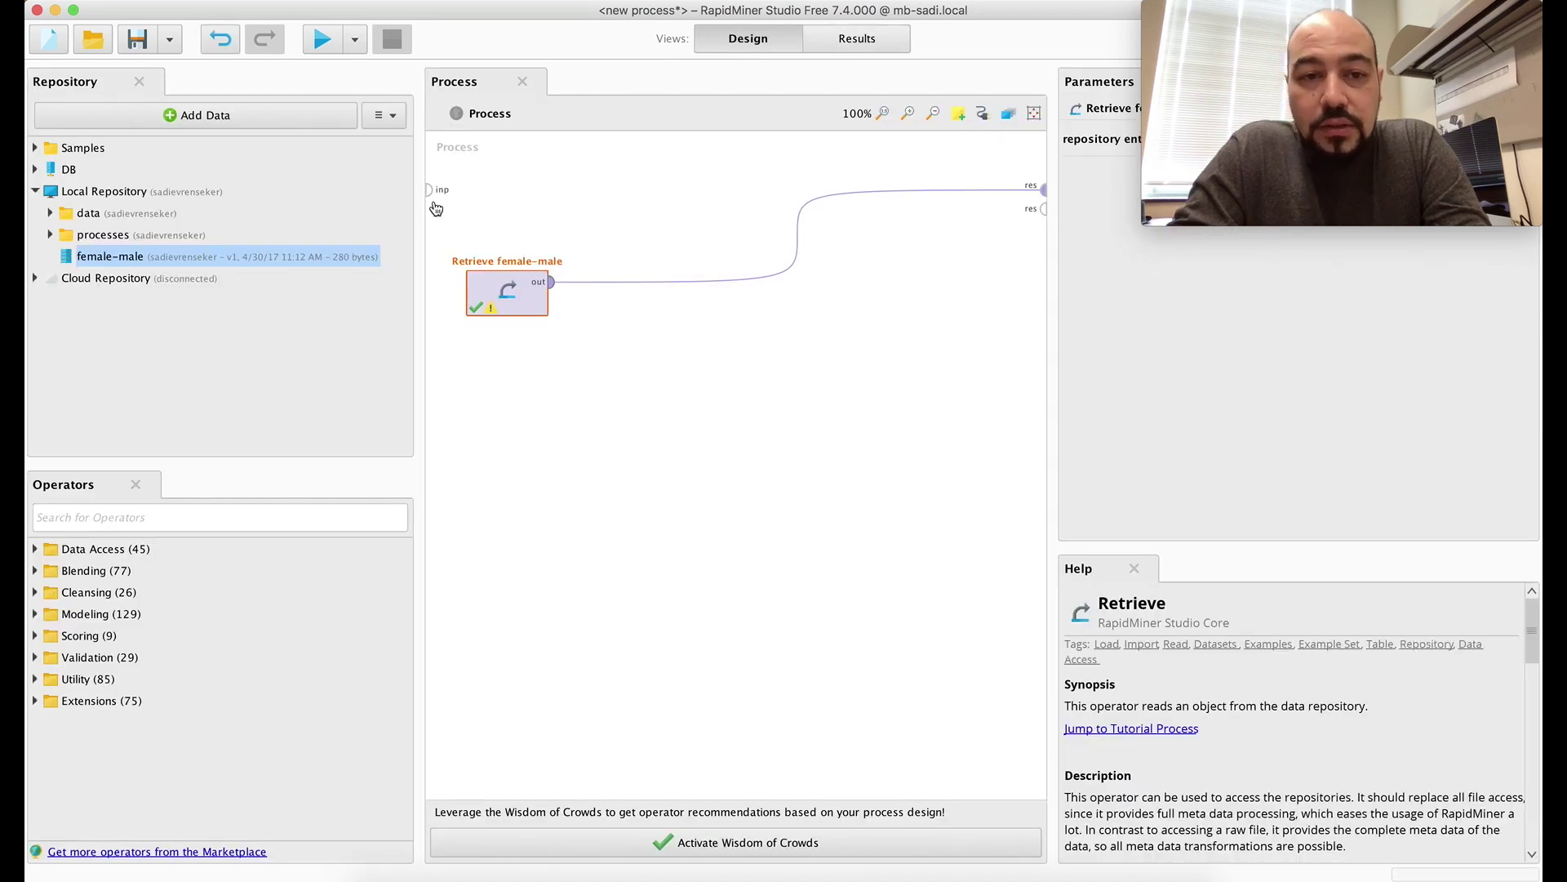
drag(419, 199, 313, 198)
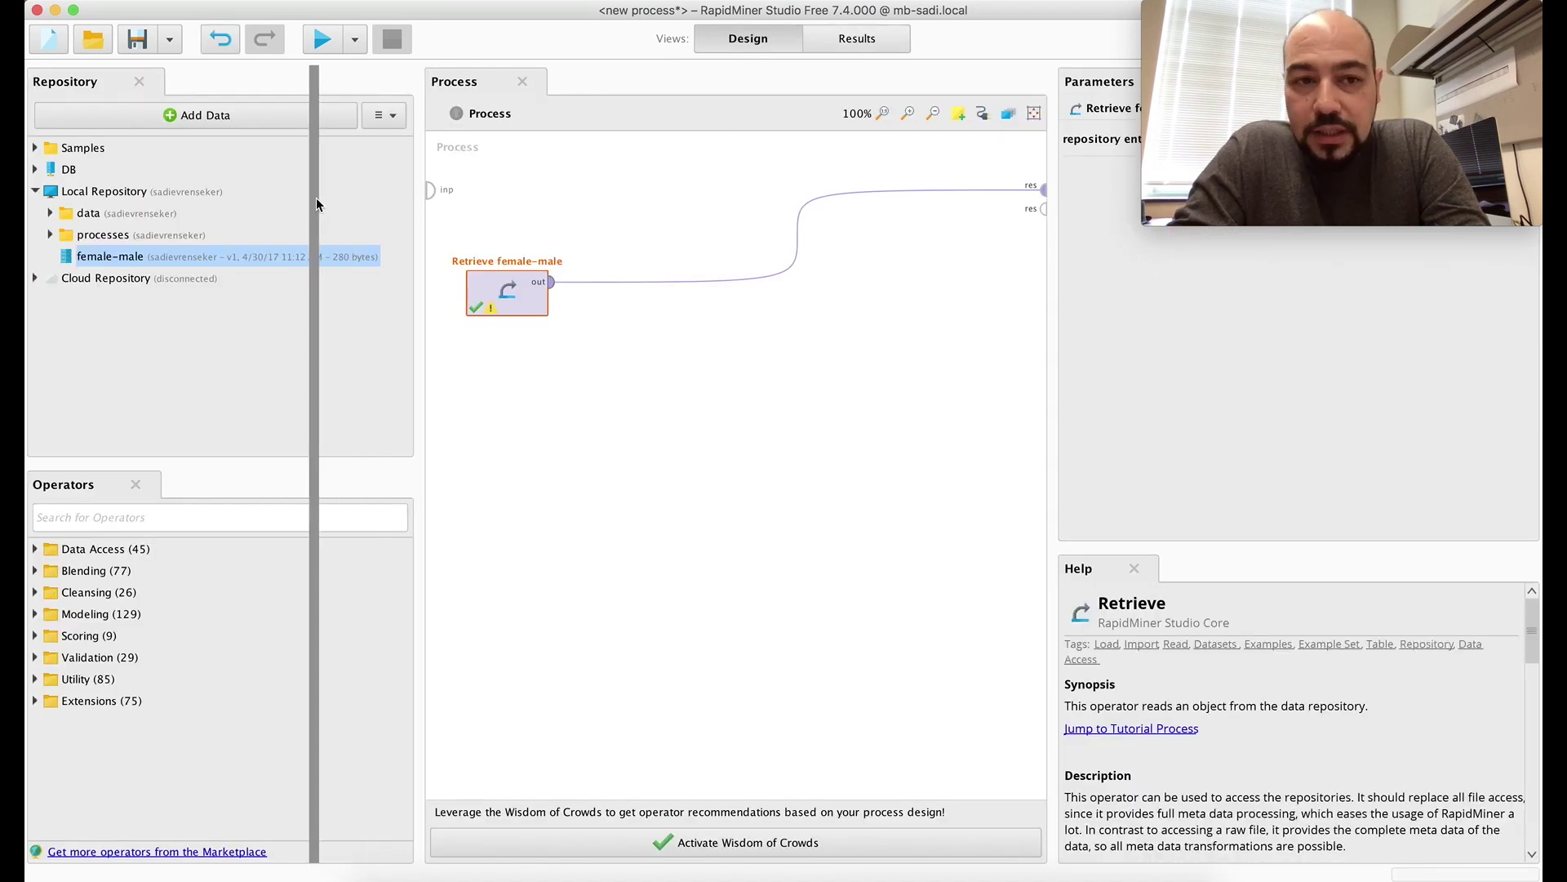
click(485, 410)
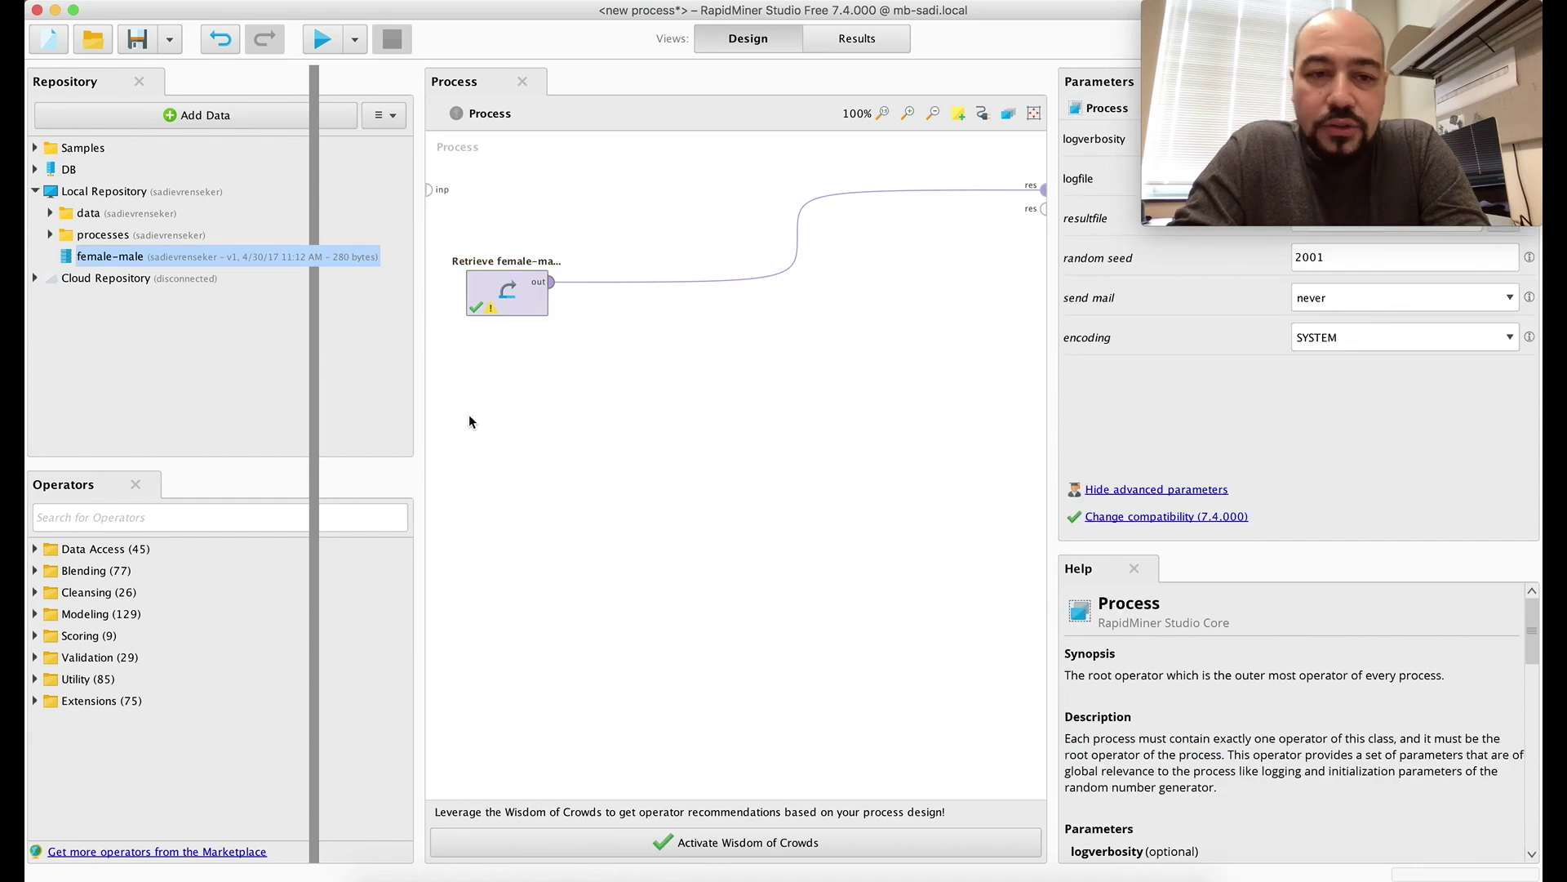
click(96, 554)
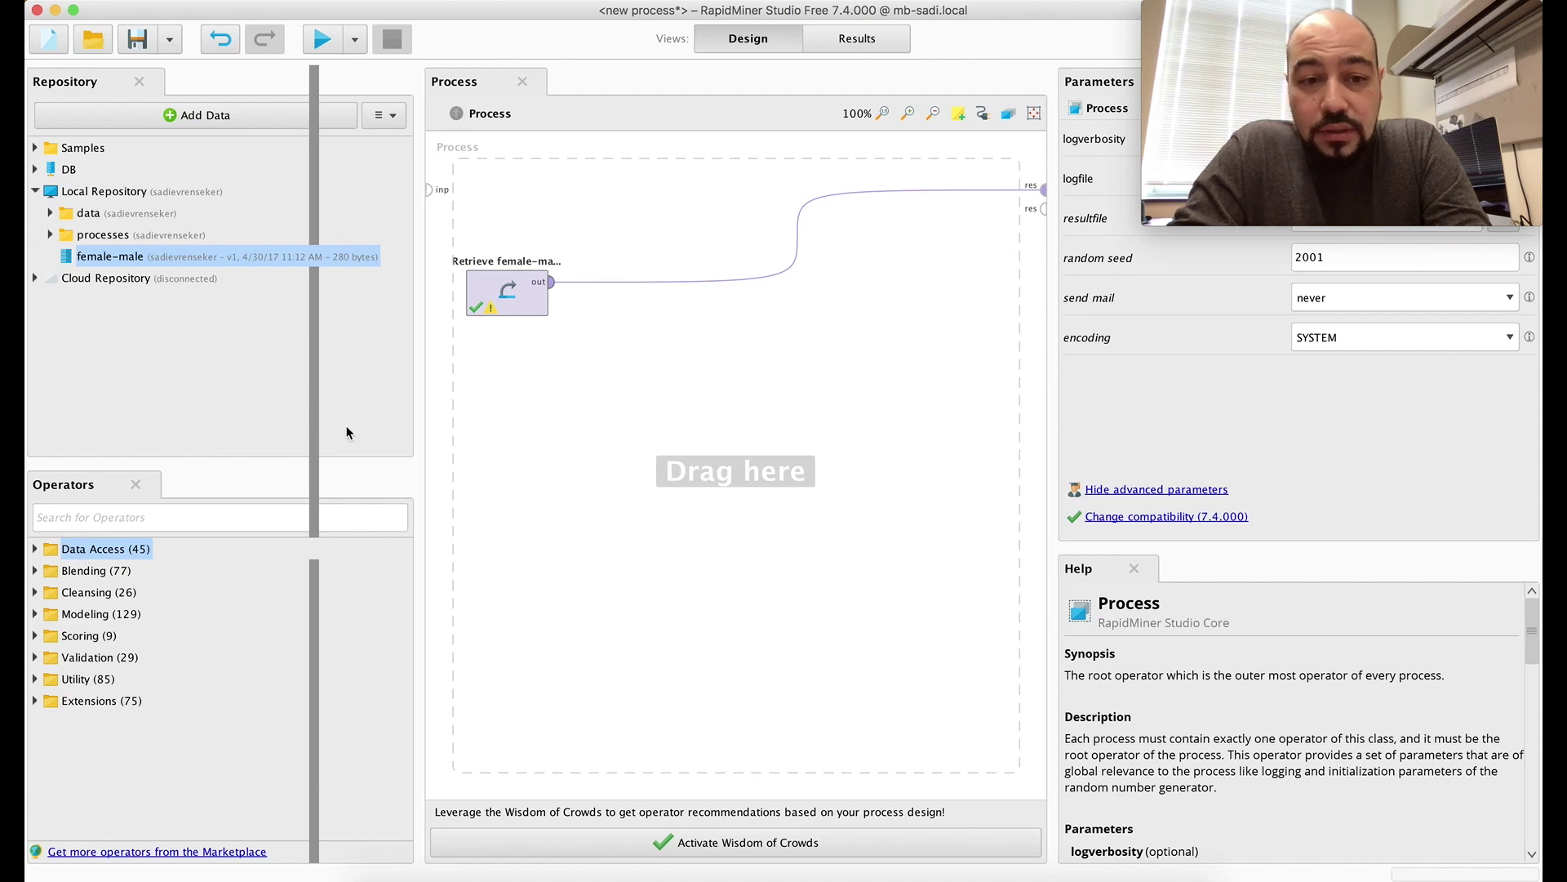
mouse_move(315, 389)
mouse_down()
mouse_move(258, 380)
mouse_move(285, 382)
mouse_up()
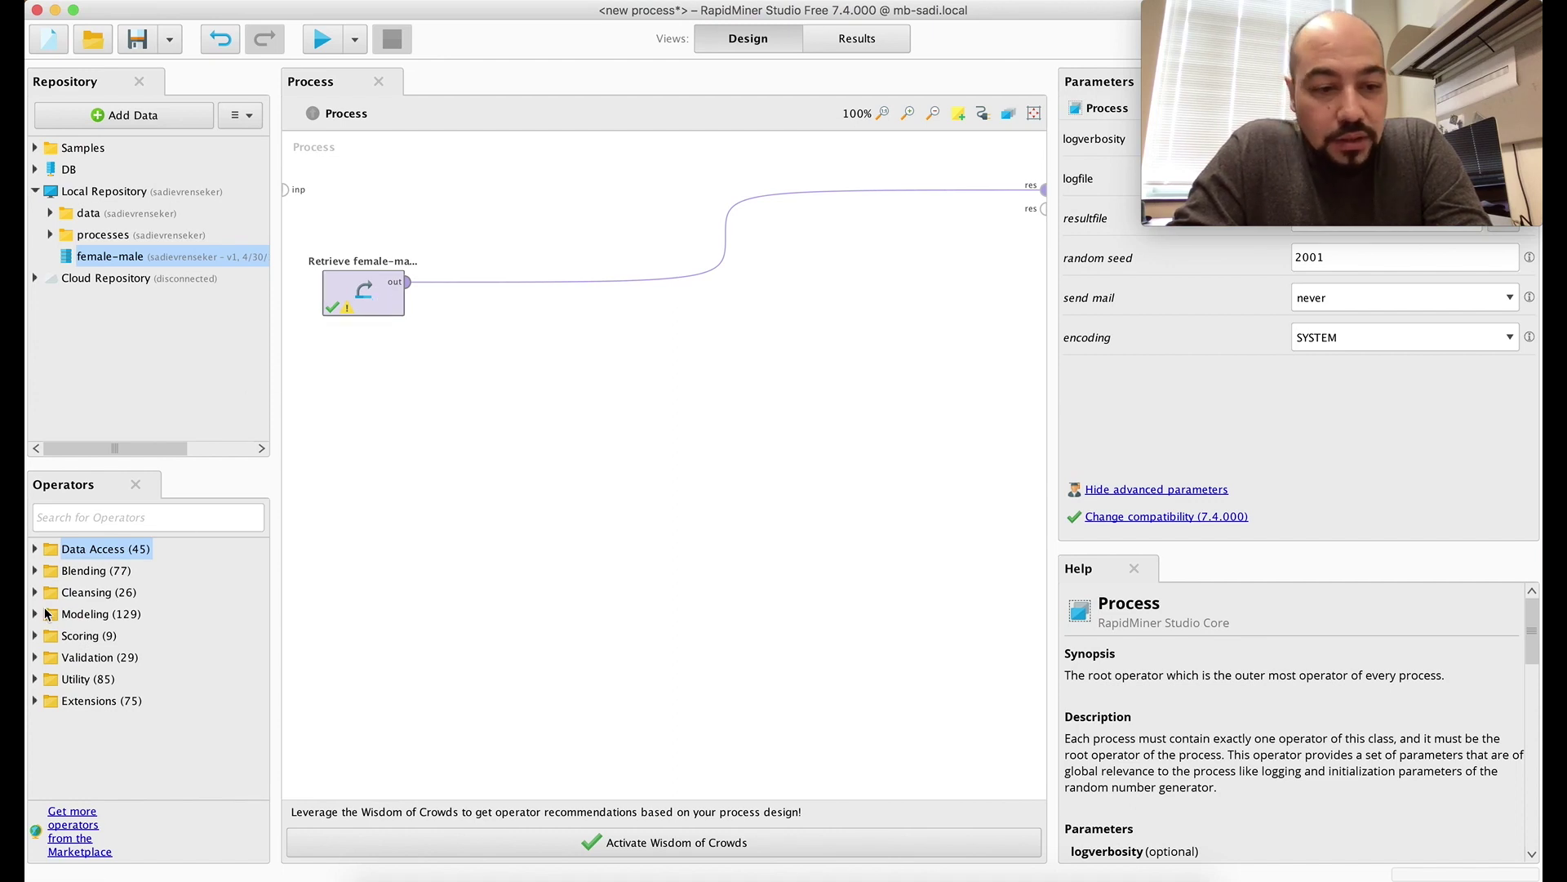
- Search the operators for "split" and add the Split Data operator to the process
click(80, 518)
text(sp)
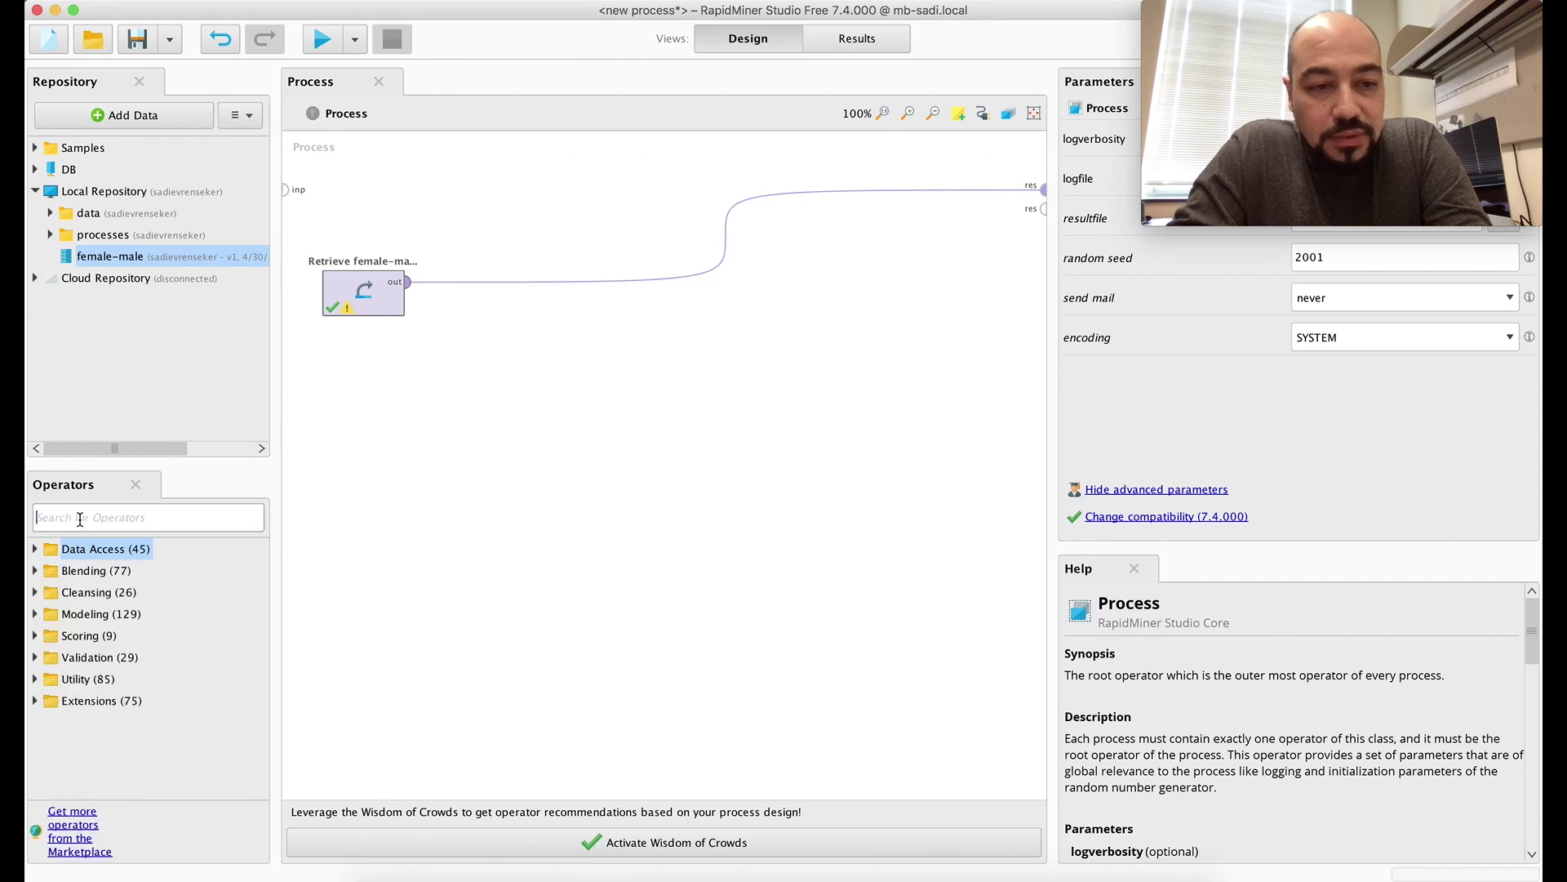
text(lit)
drag(131, 614, 545, 377)
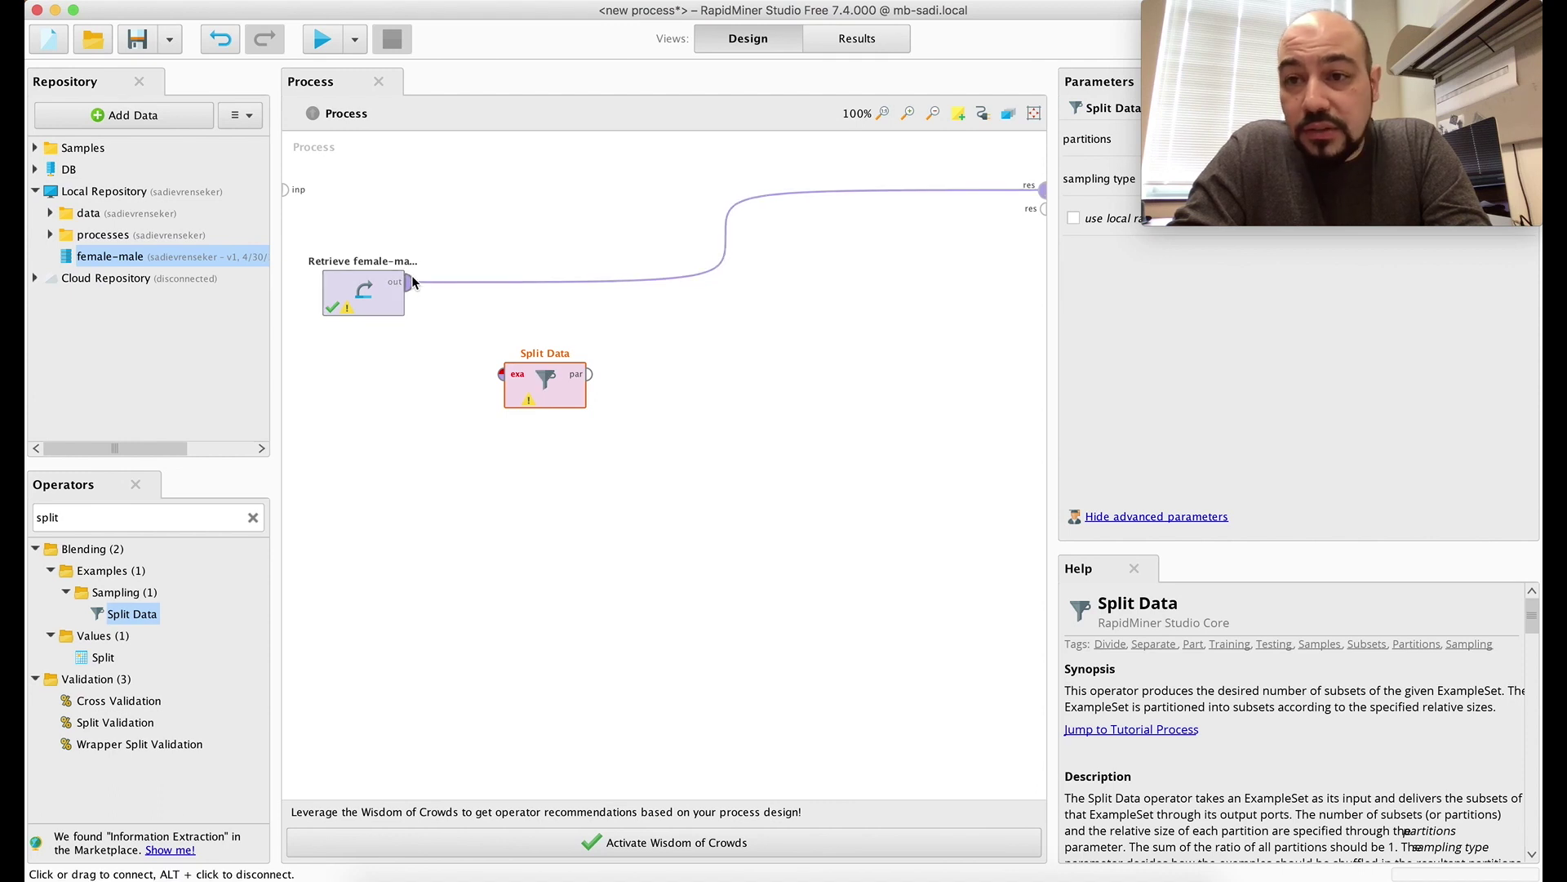
- Connect the Retrieve female-male output to the Split Data example input and place Split Data above and beside the Retrieve operator
mouse_move(413, 278)
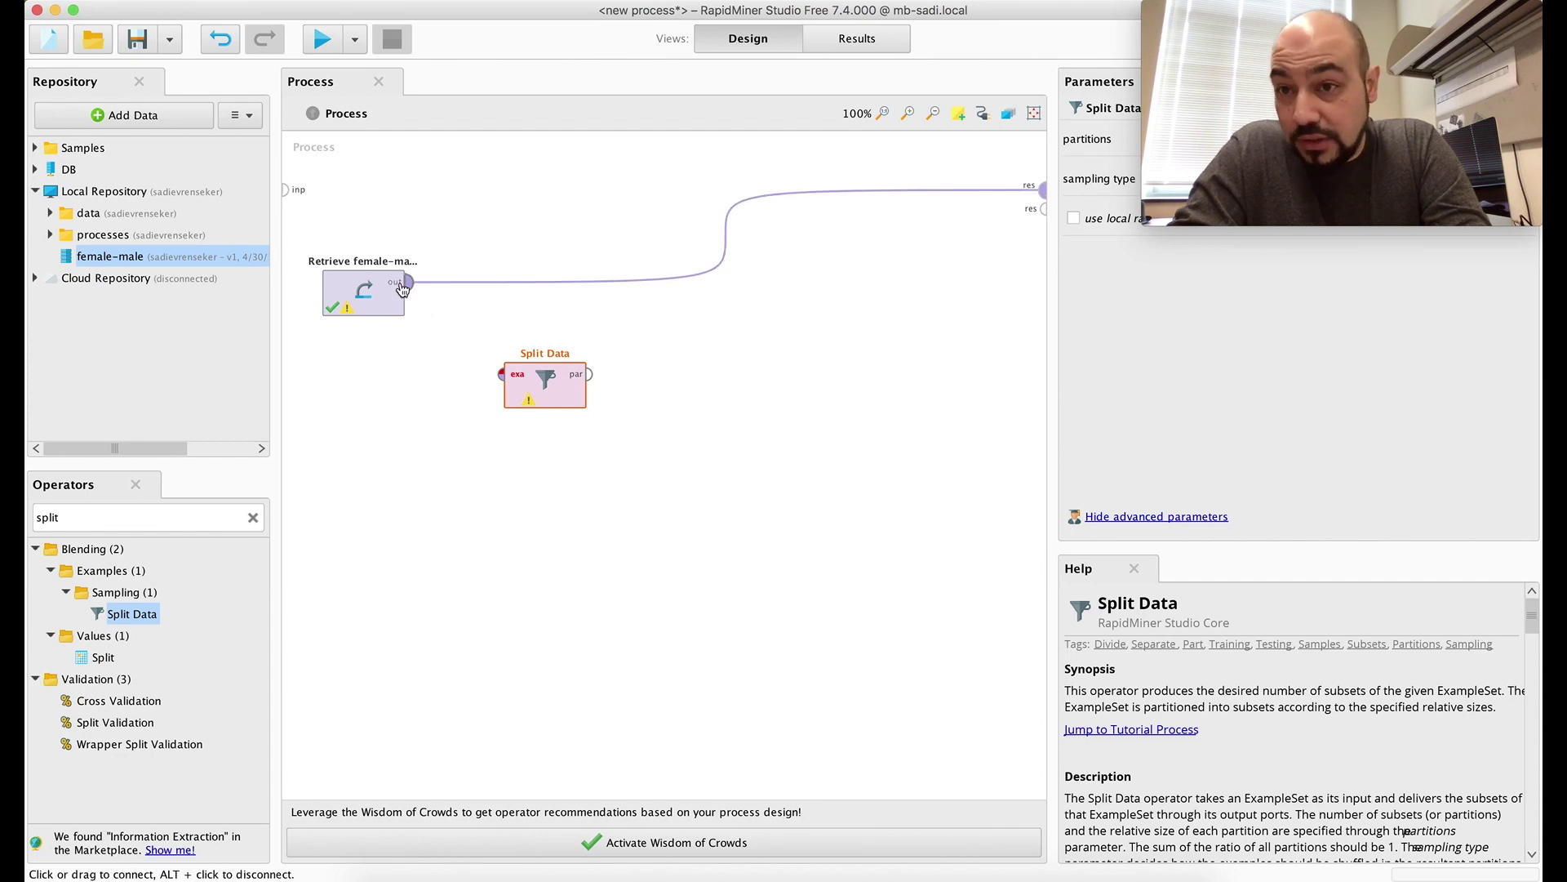
click(344, 487)
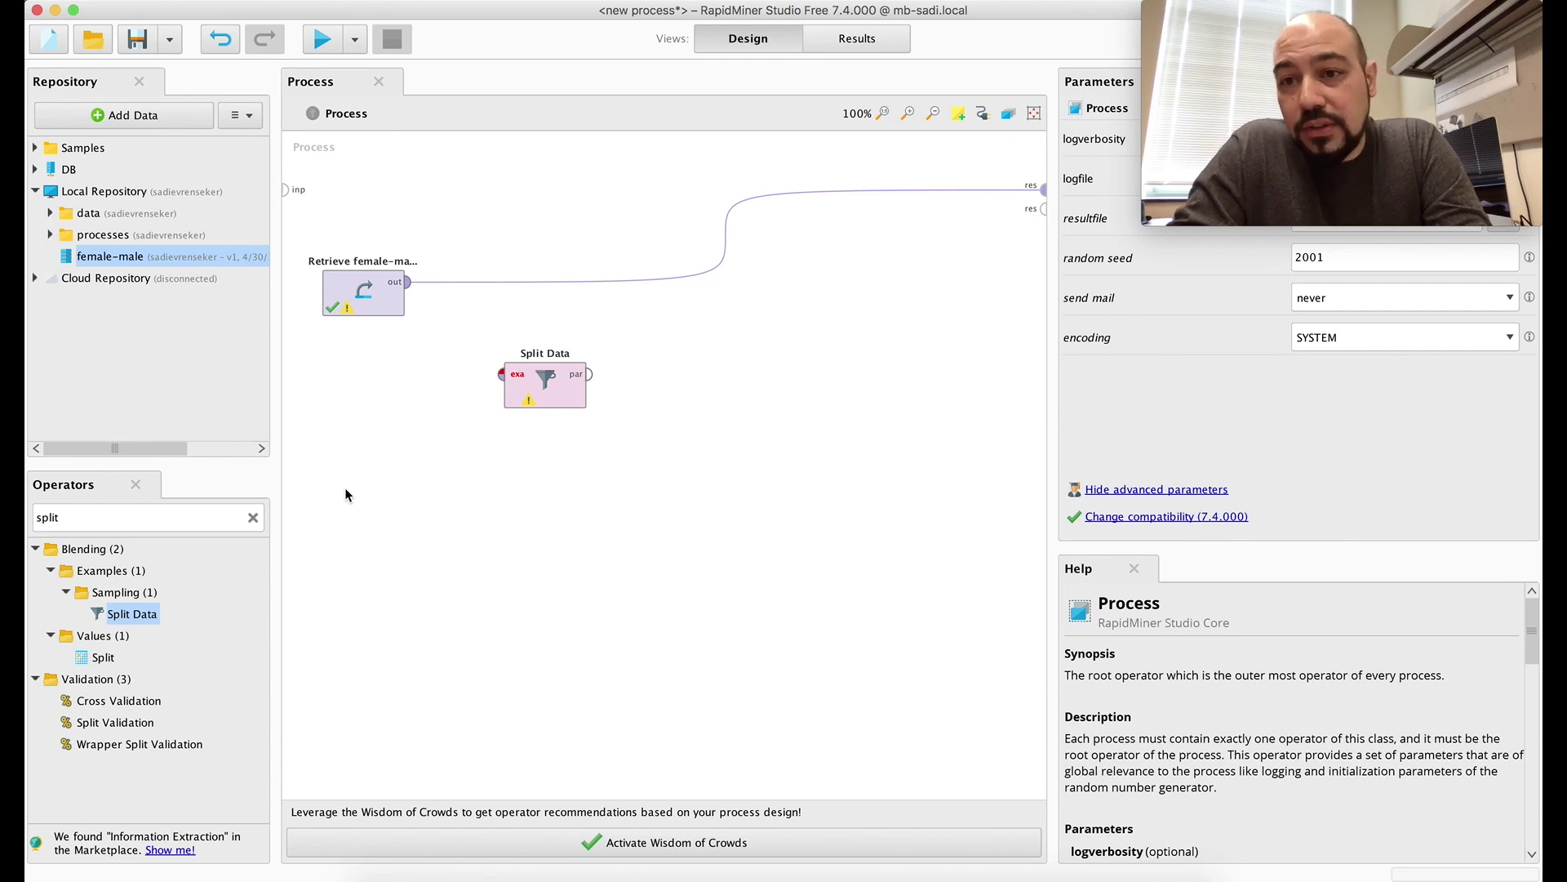
click(390, 307)
drag(408, 283, 501, 374)
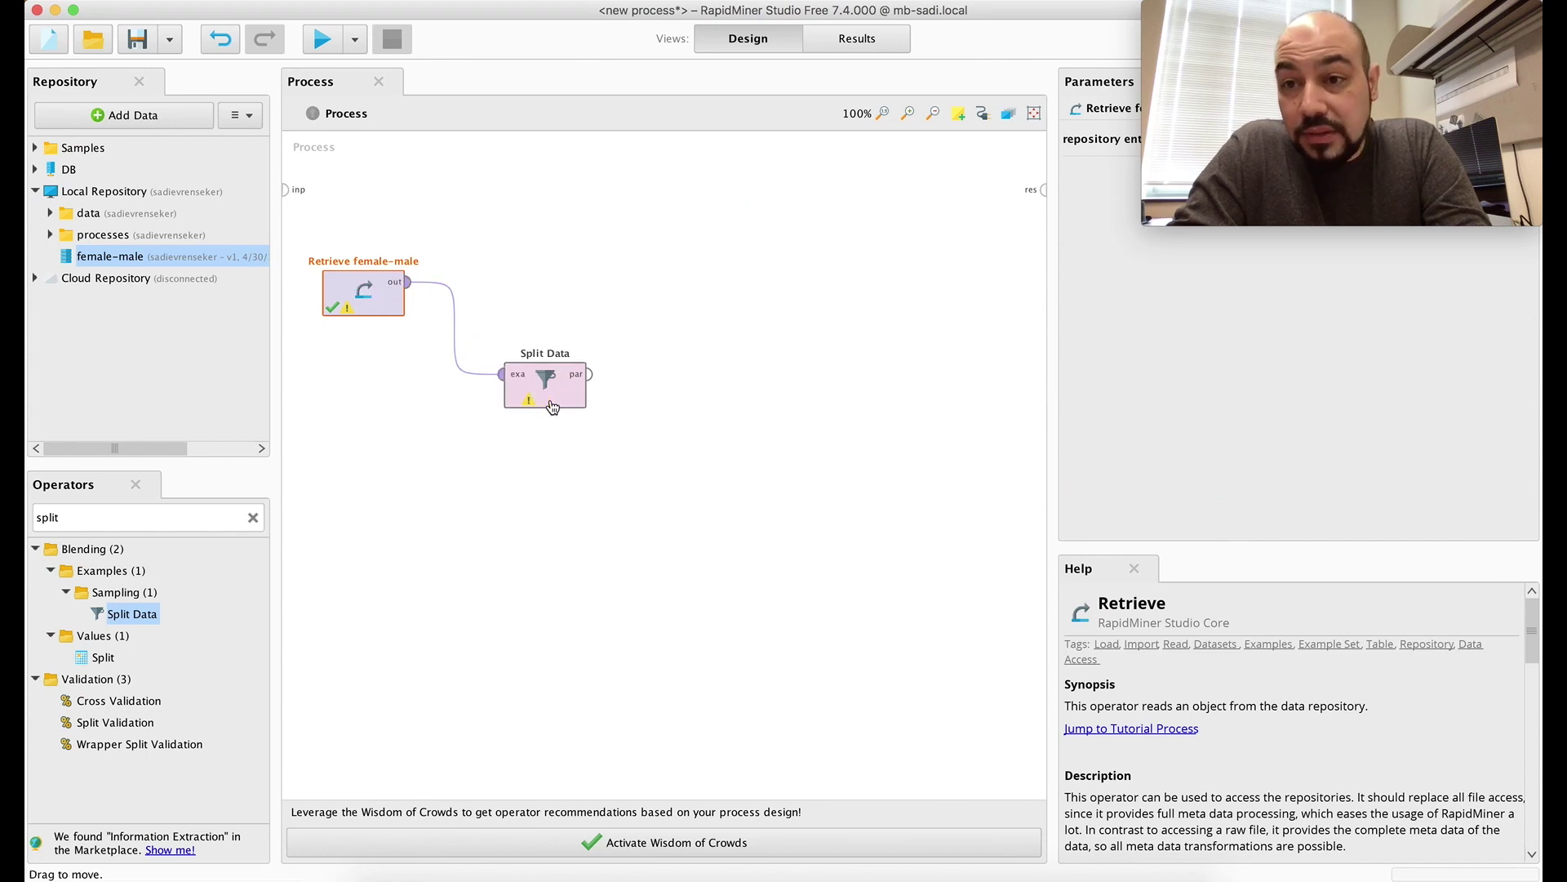
drag(532, 408, 533, 226)
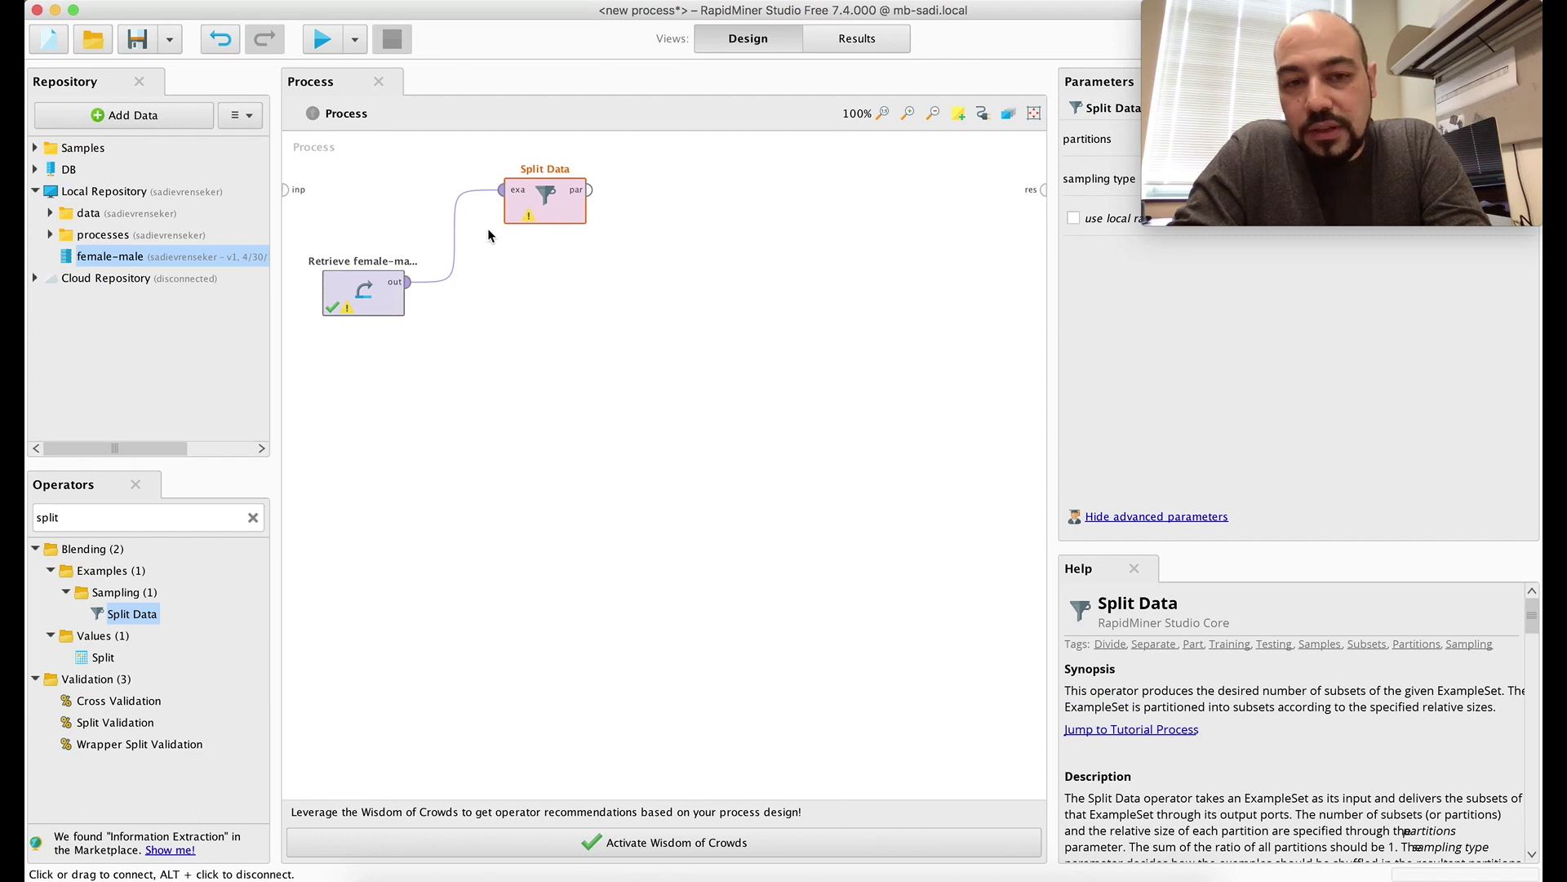
- Define two partitions for the Split Data operator with ratios 0.7 and 0.3
click(1378, 147)
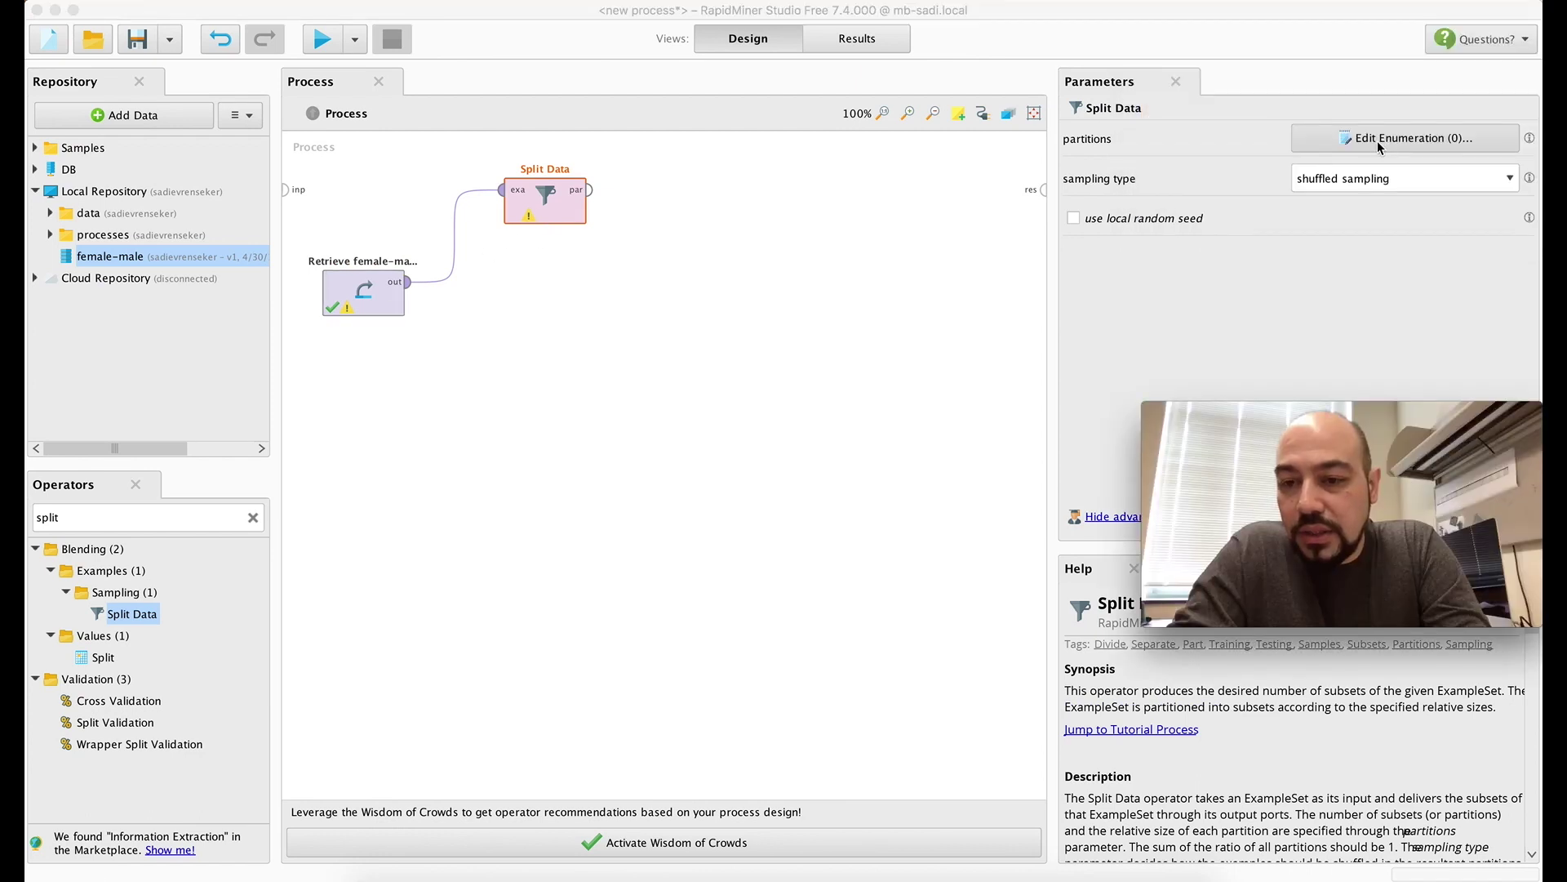
click(1378, 145)
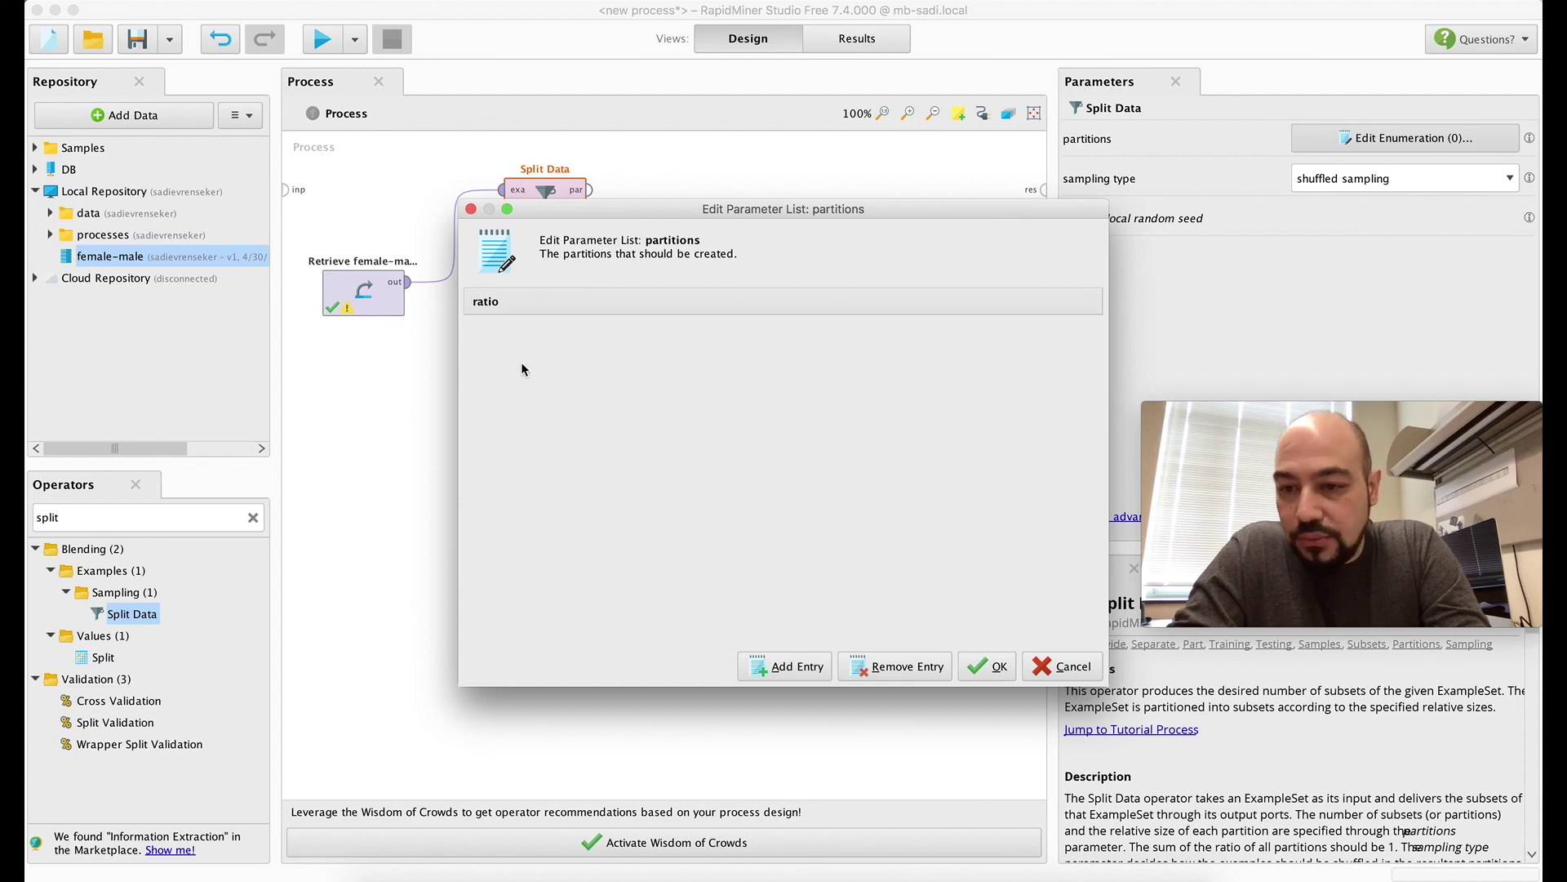
click(782, 664)
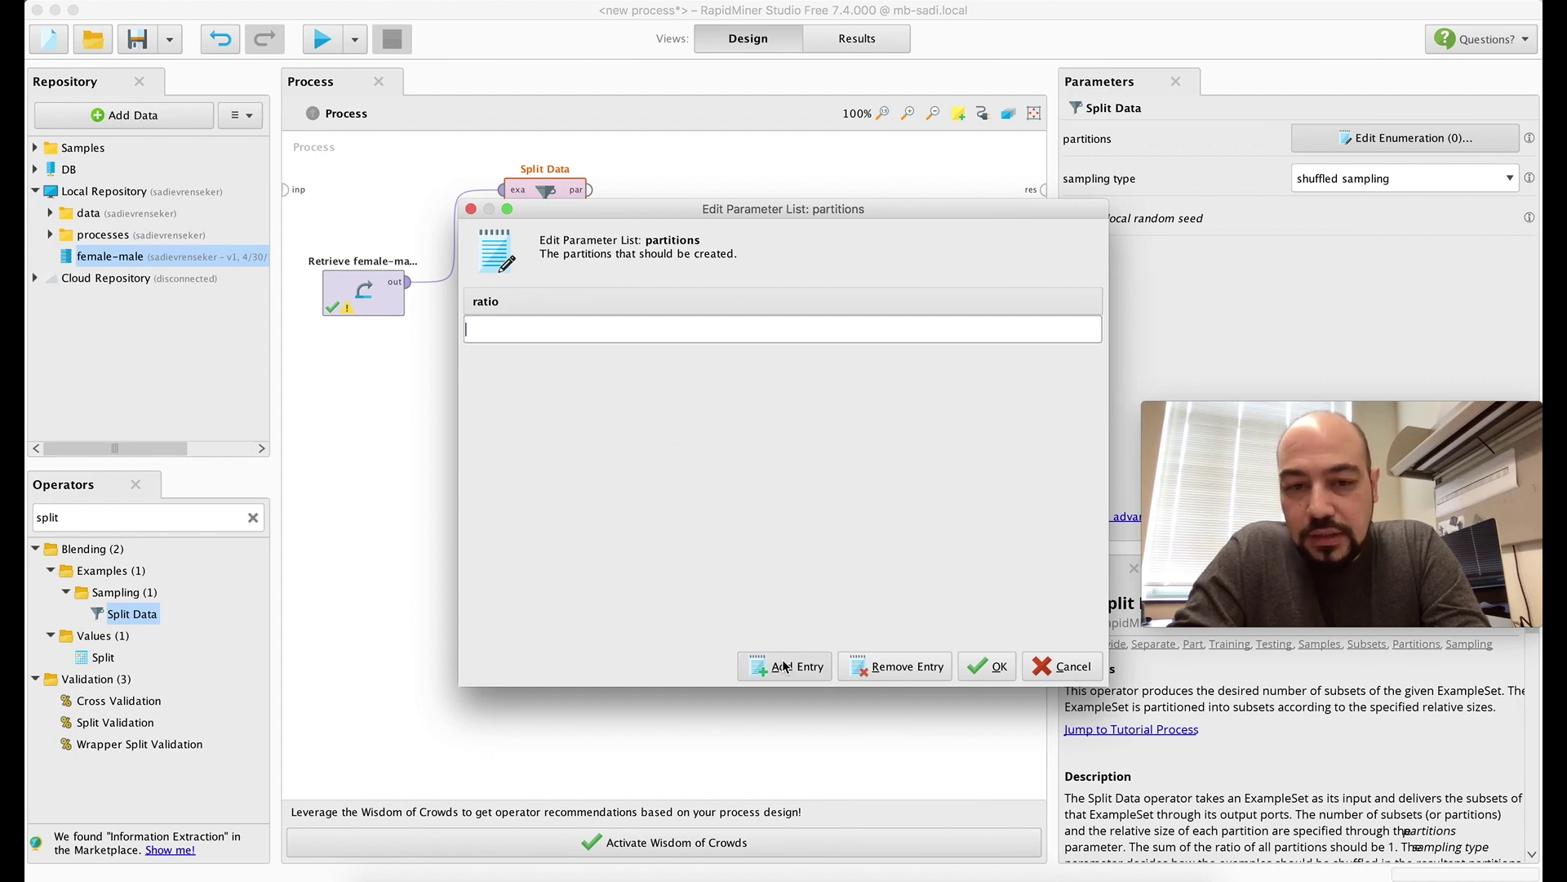
click(767, 661)
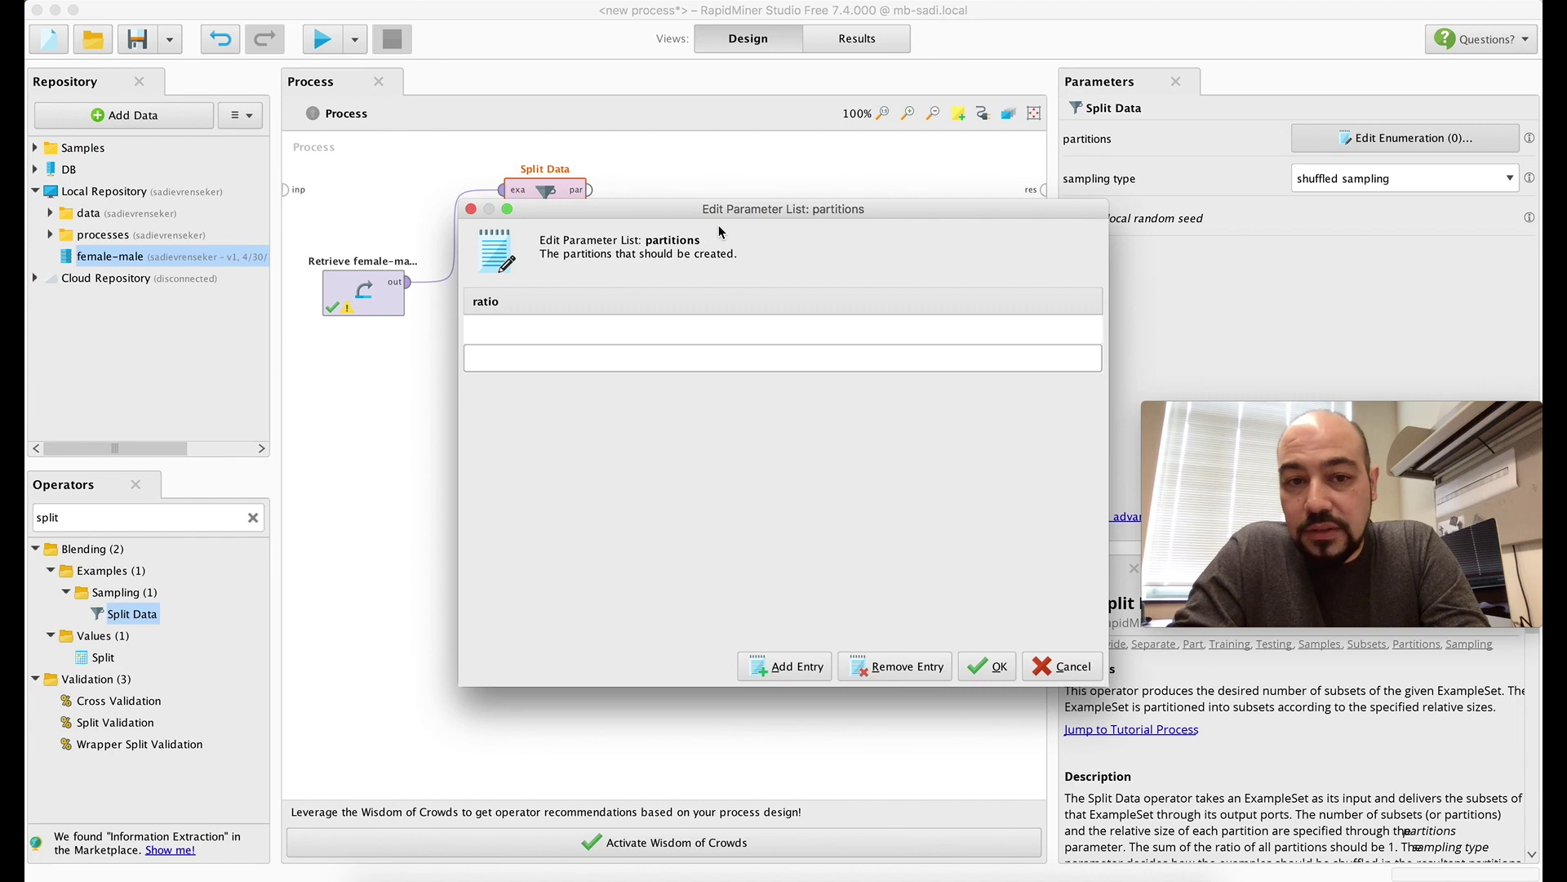
drag(718, 210, 795, 256)
click(703, 367)
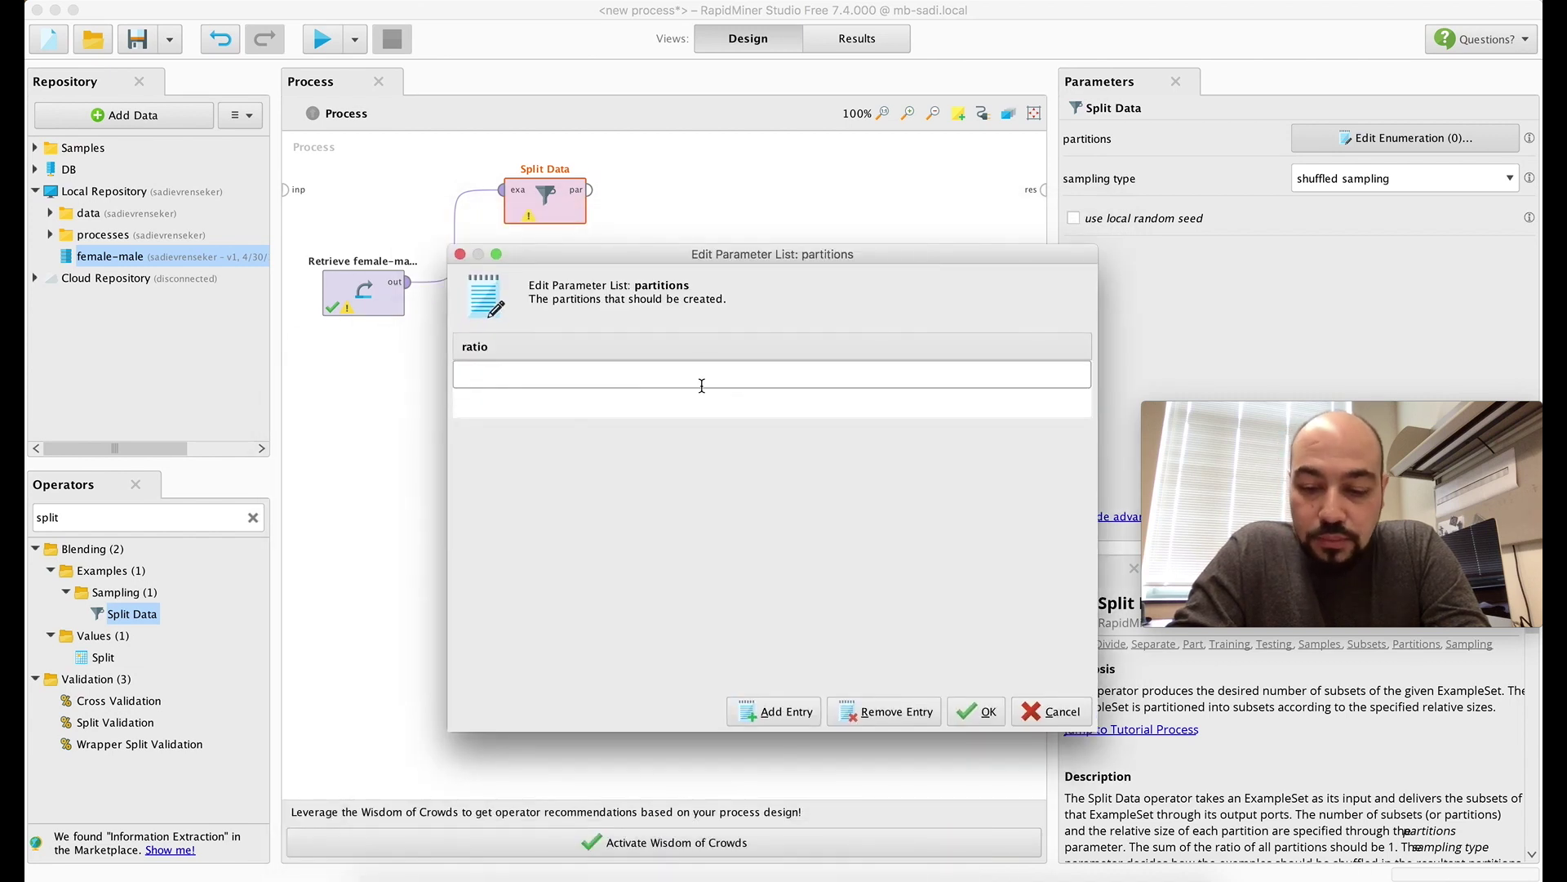
text(0.7)
key(Return)
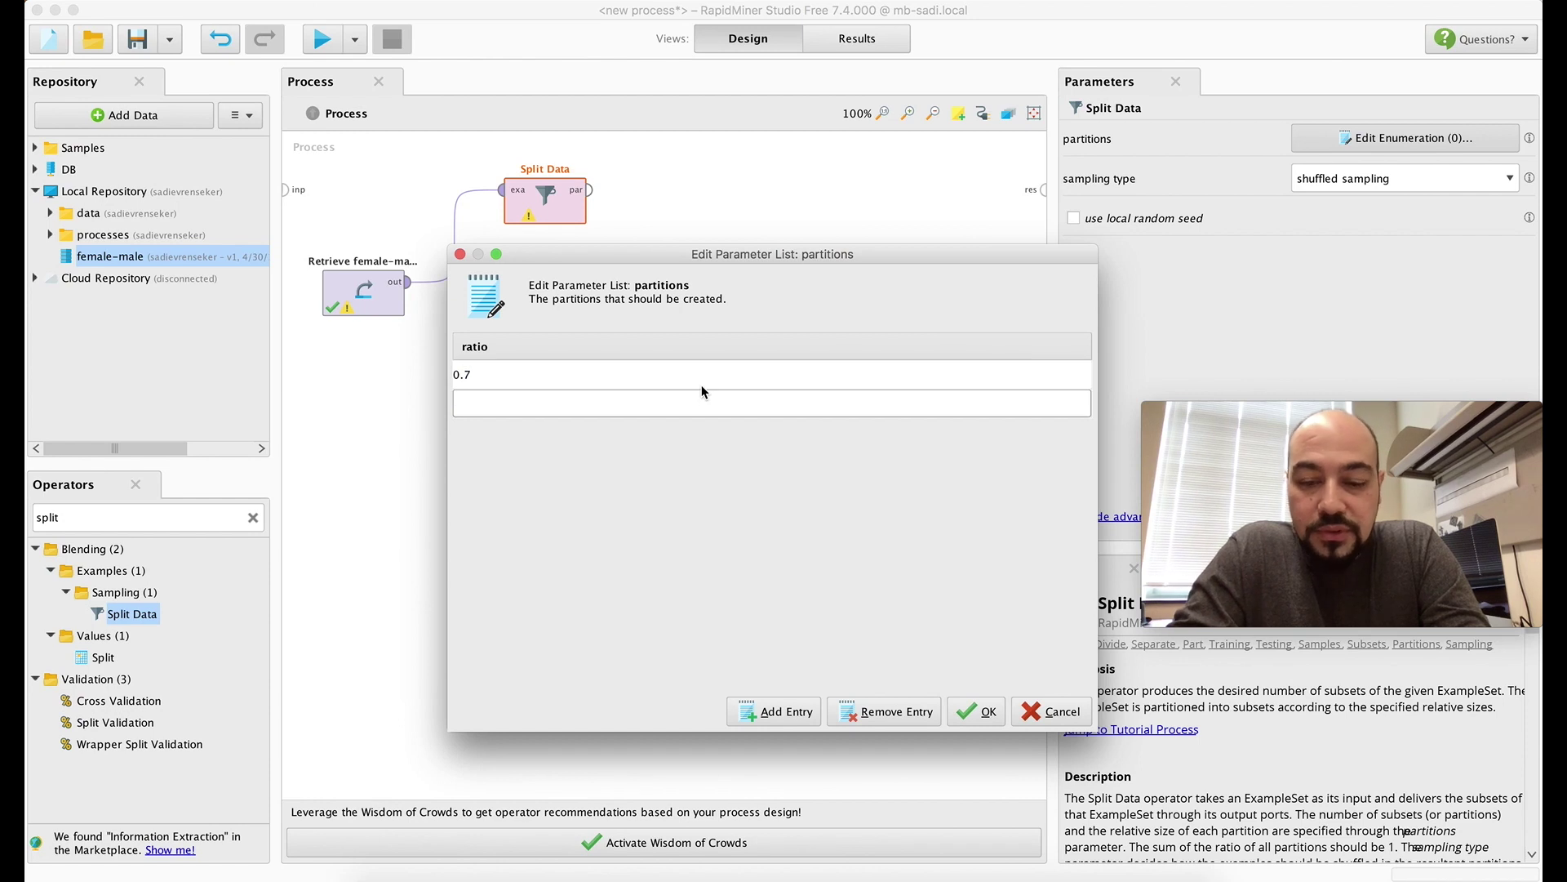
text(0.3)
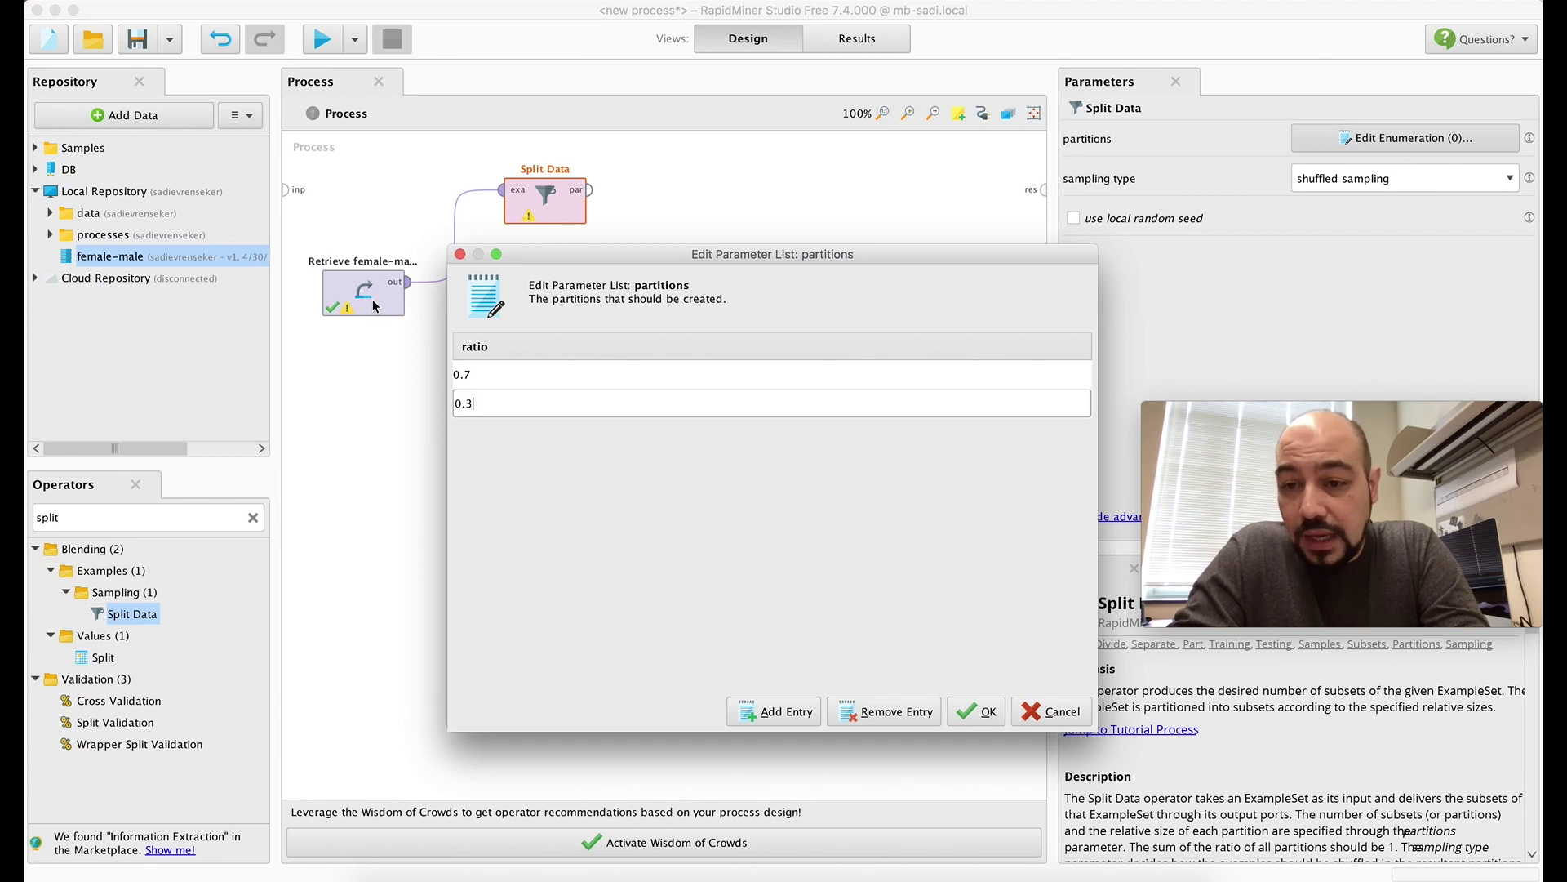
- Check the dataset's header and last row in Excel, then return to RapidMiner and confirm the partition list
click(826, 875)
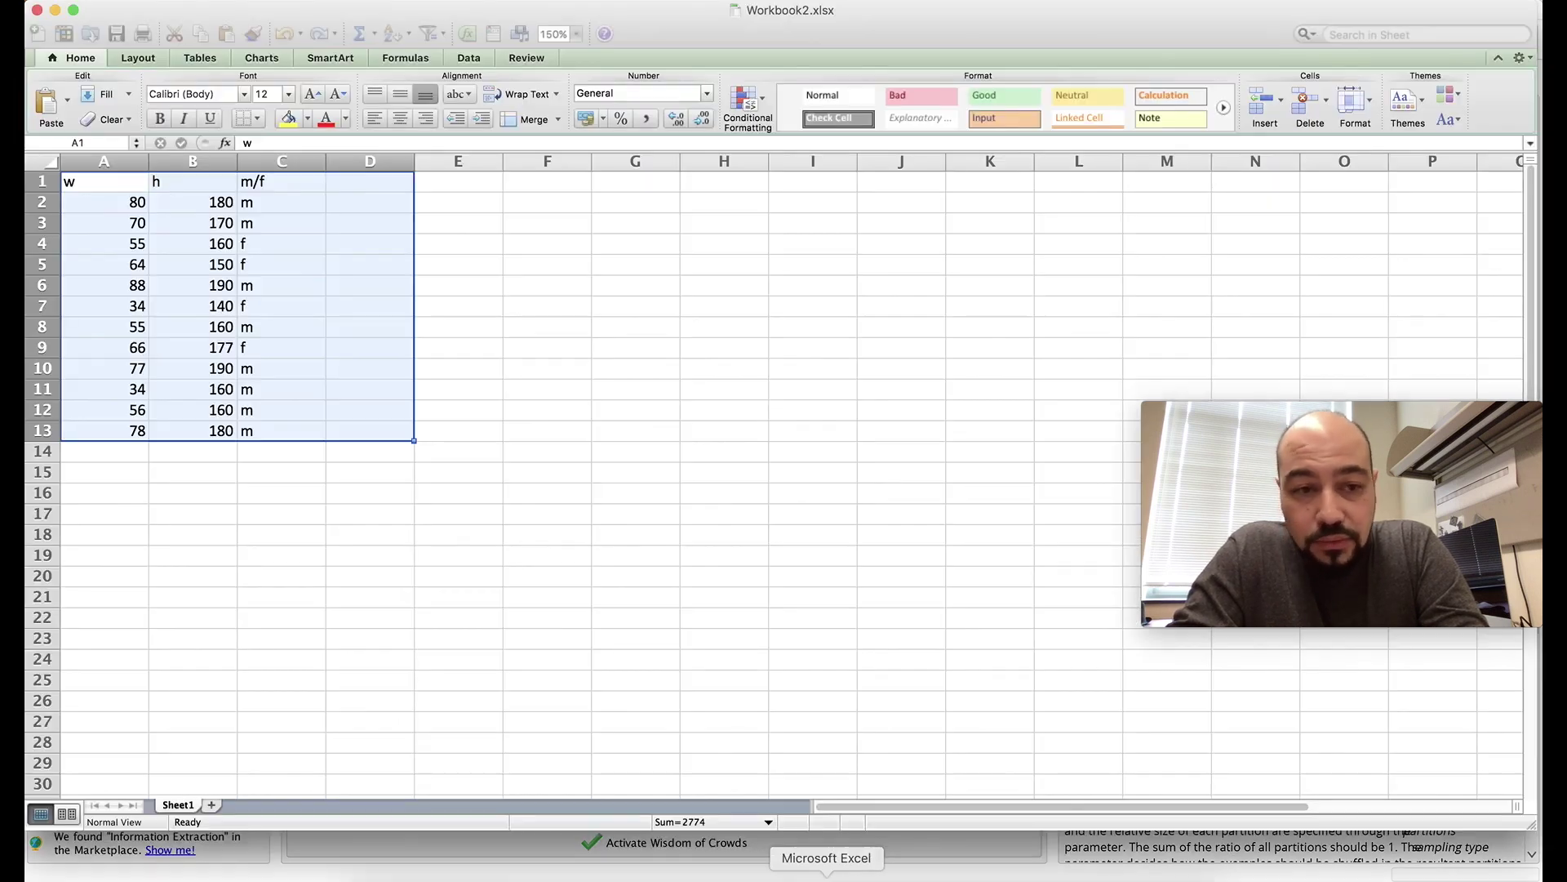
click(73, 181)
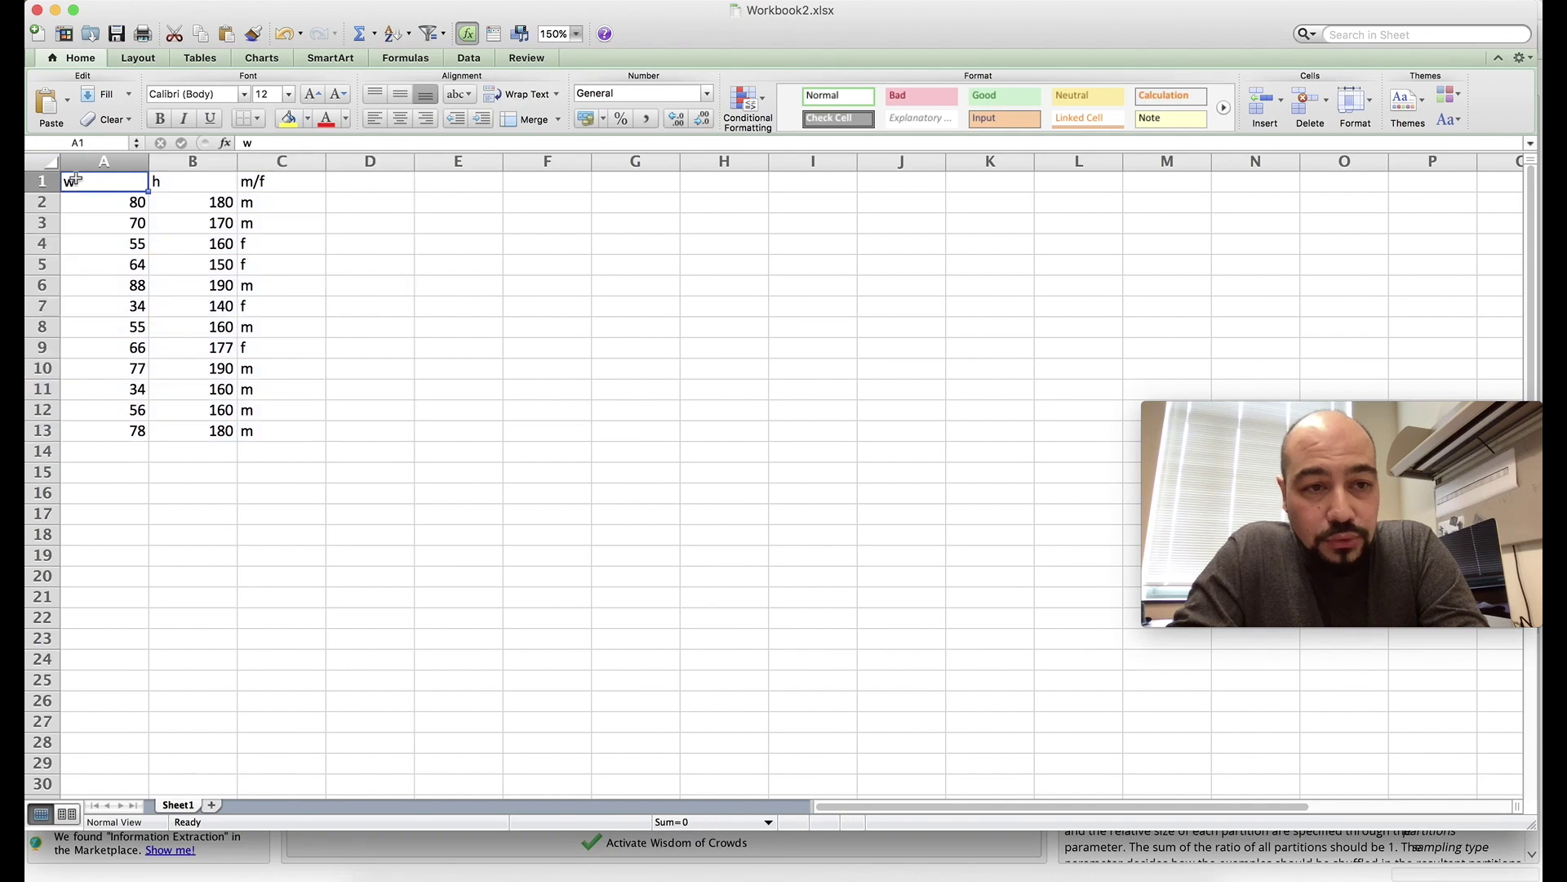
drag(73, 180, 269, 183)
click(272, 182)
click(42, 432)
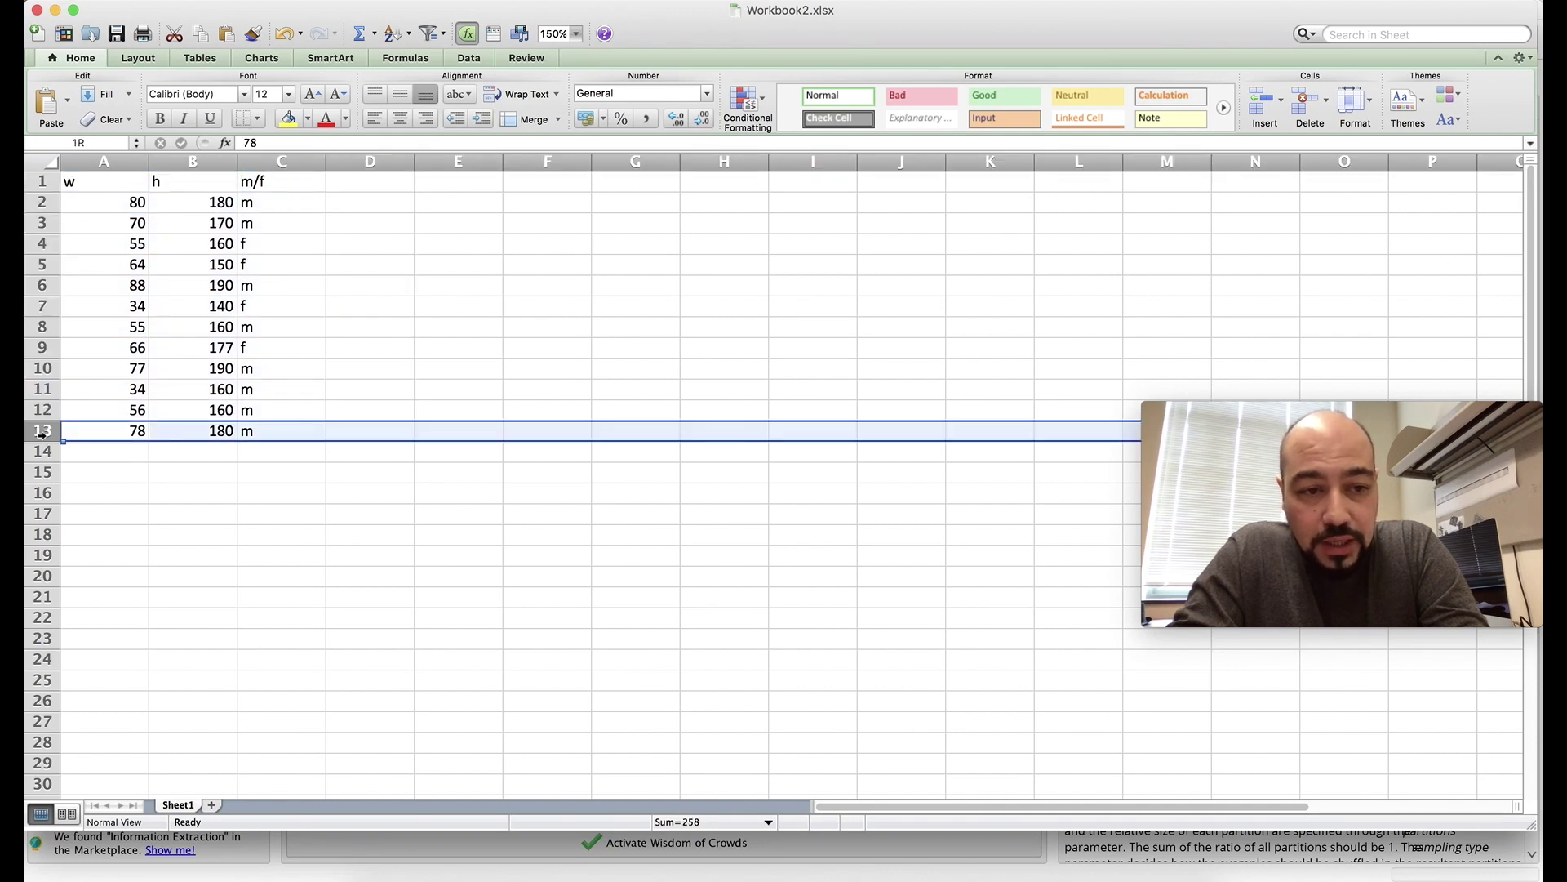
key(super+Tab)
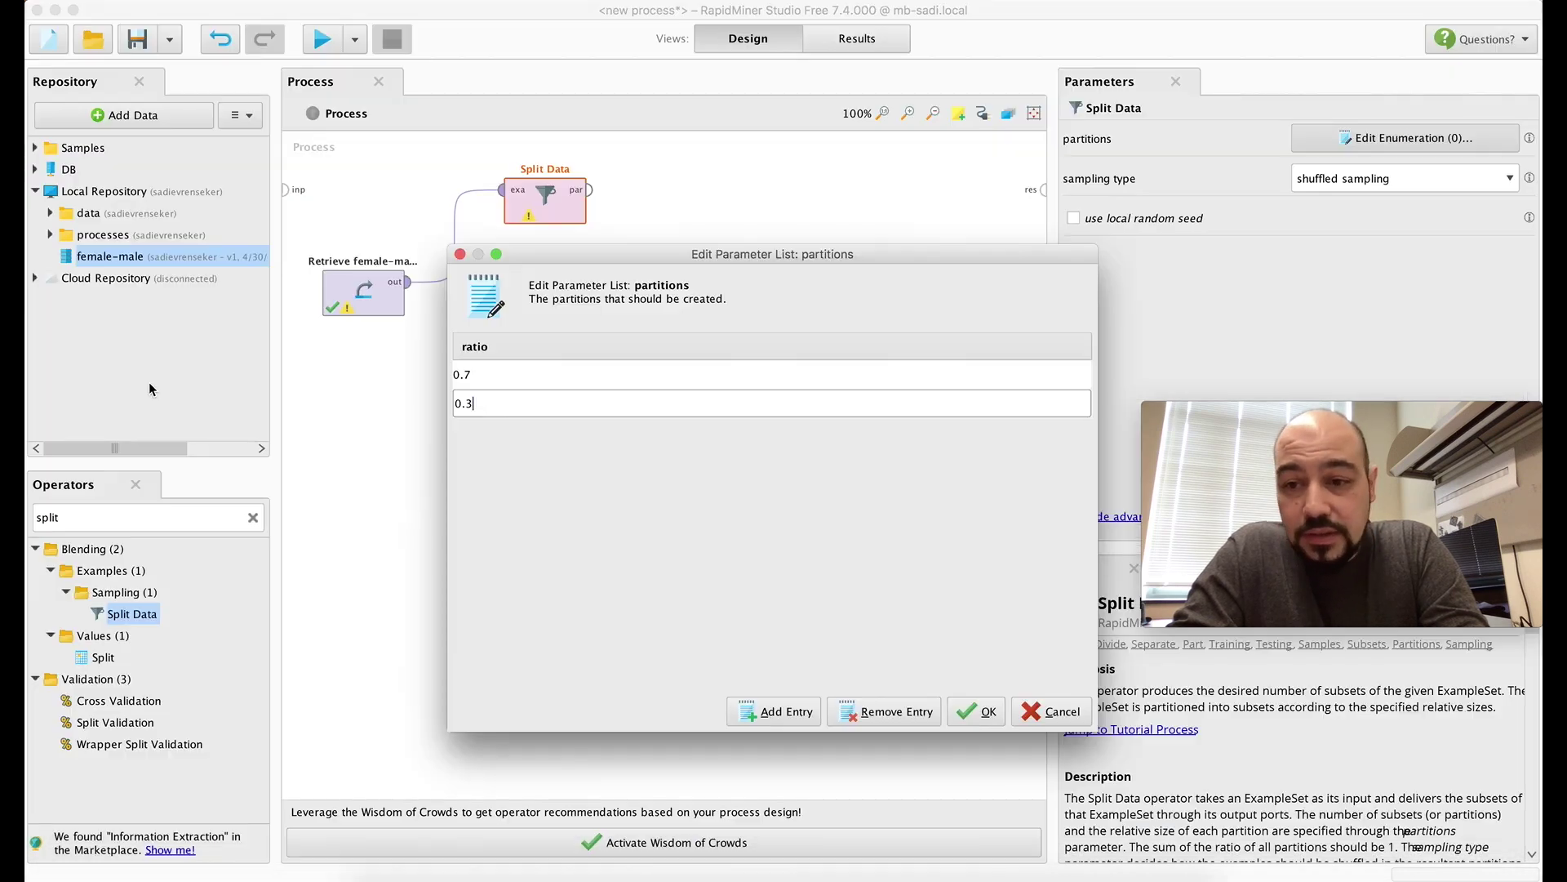
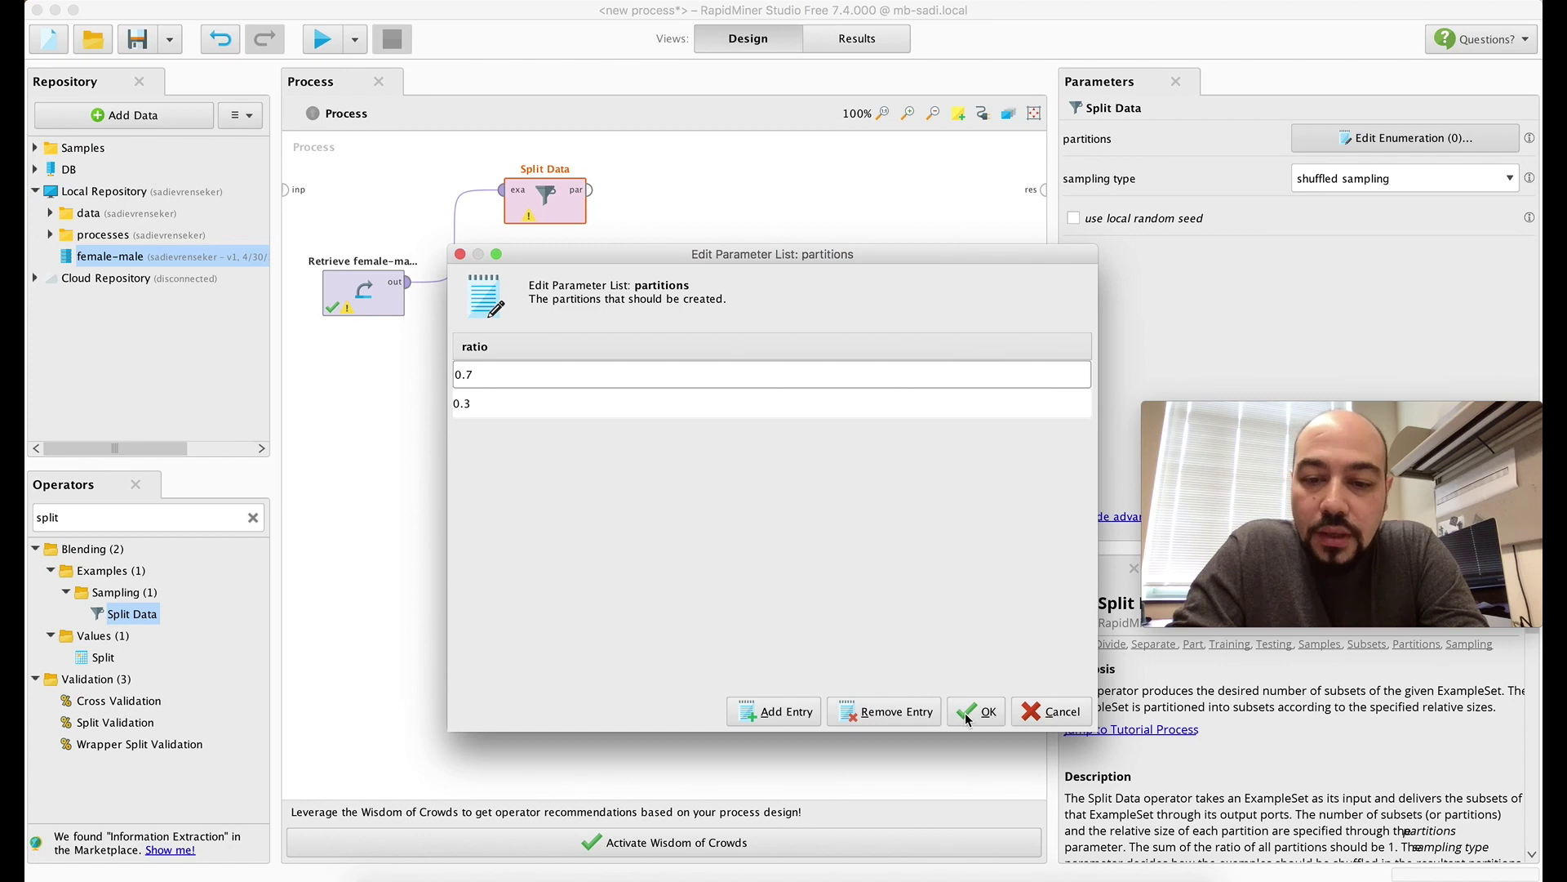
click(978, 712)
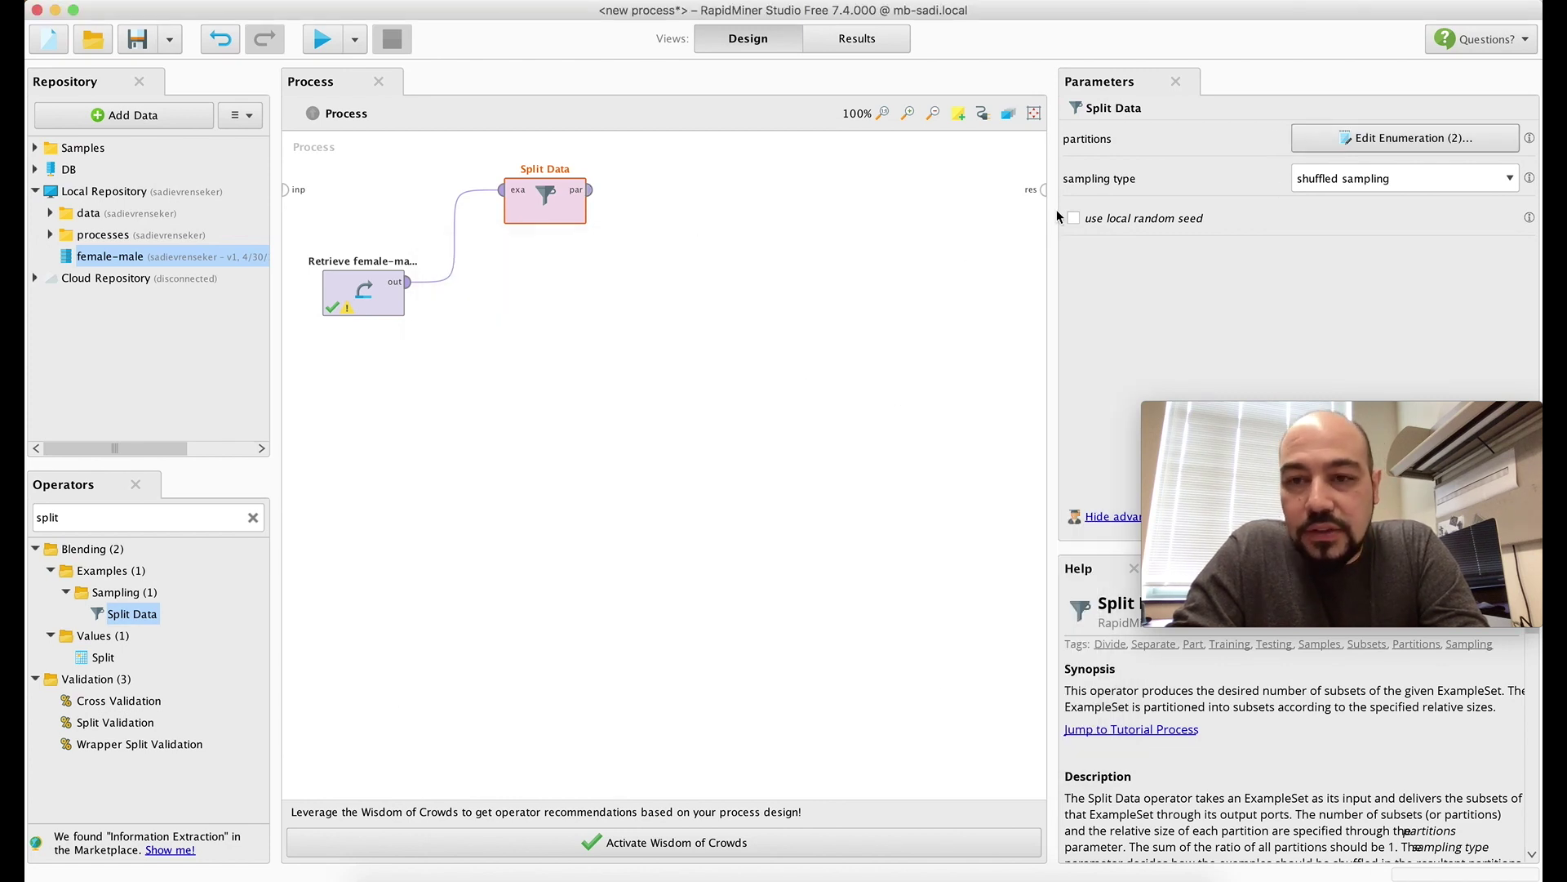
- Switch to Excel to examine how linear sampling would divide the upper data rows from A10:C13, and return to RapidMiner
click(1413, 179)
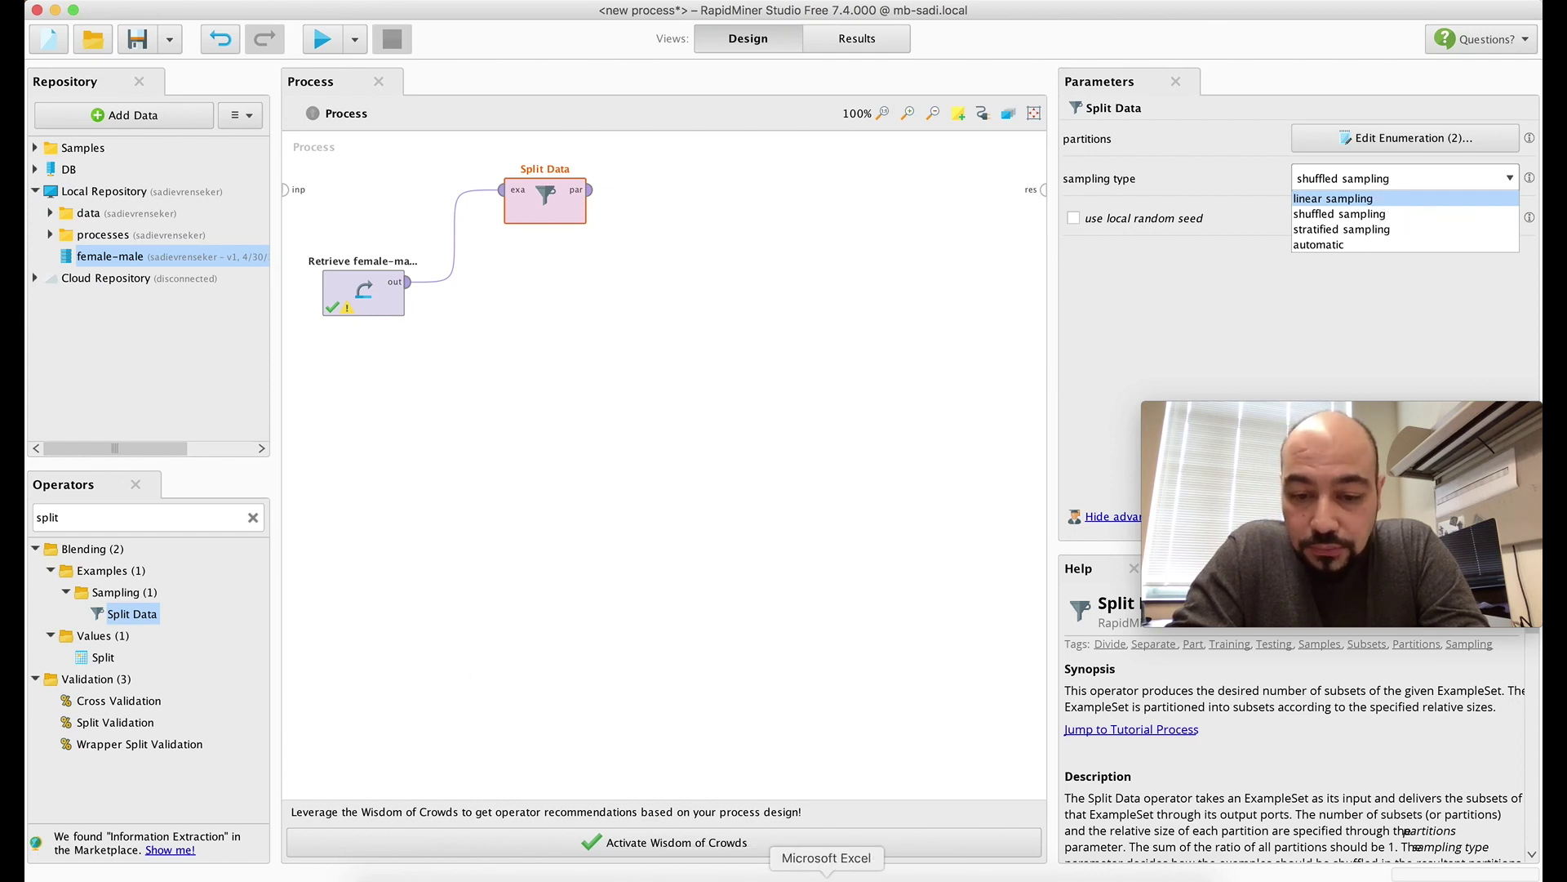
click(826, 875)
drag(115, 202, 267, 359)
drag(128, 365, 302, 427)
drag(135, 368, 292, 427)
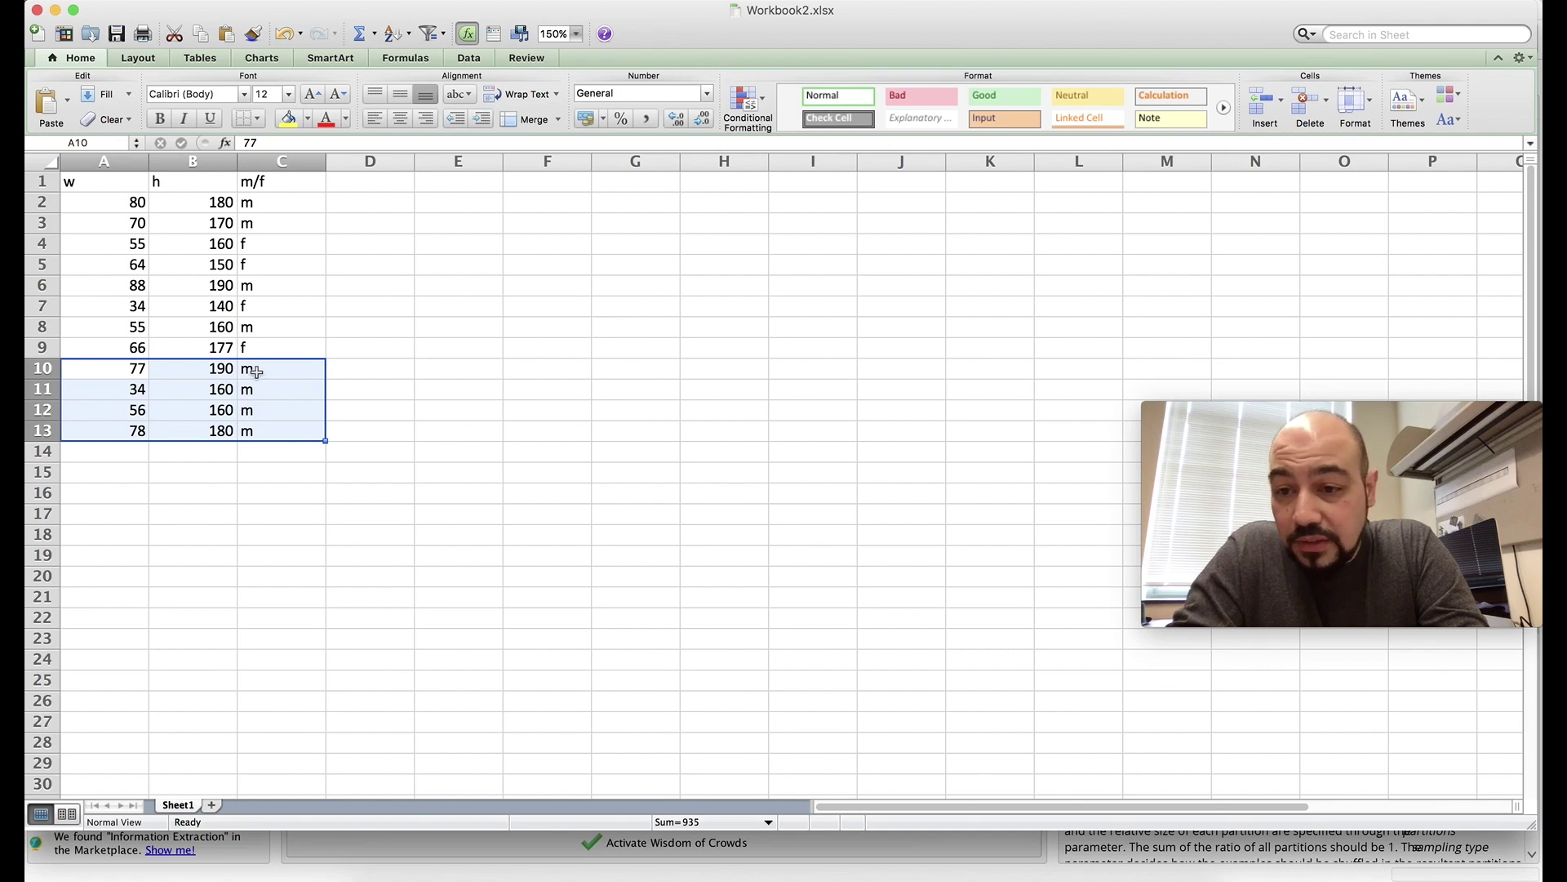
drag(123, 372, 304, 434)
key(super+Tab)
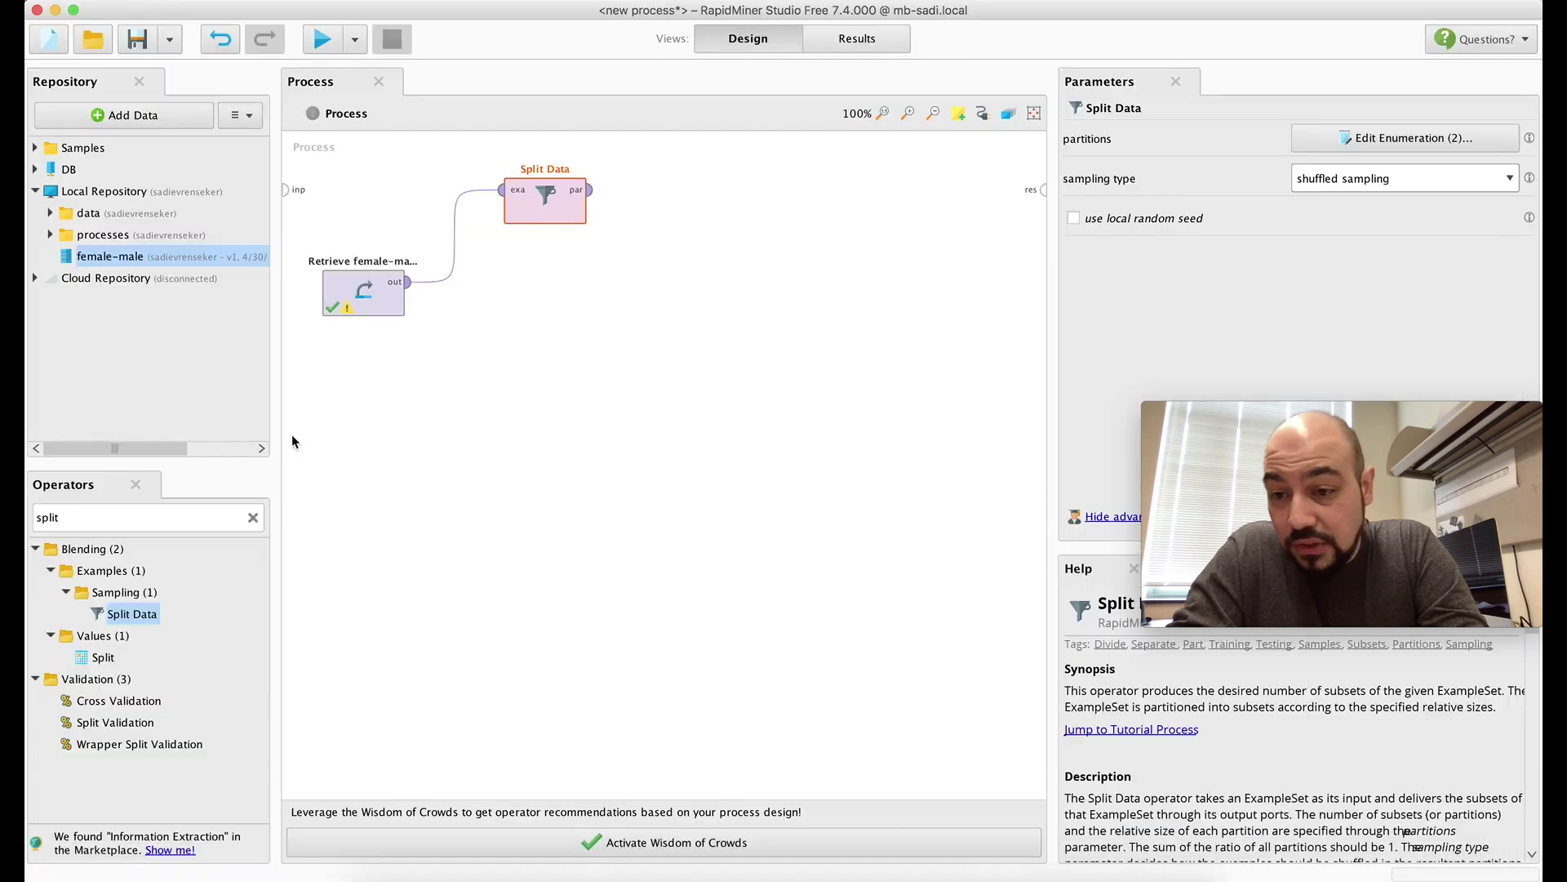
- Review the sampling types of Split Data and set the sampling type to stratified sampling
click(1312, 180)
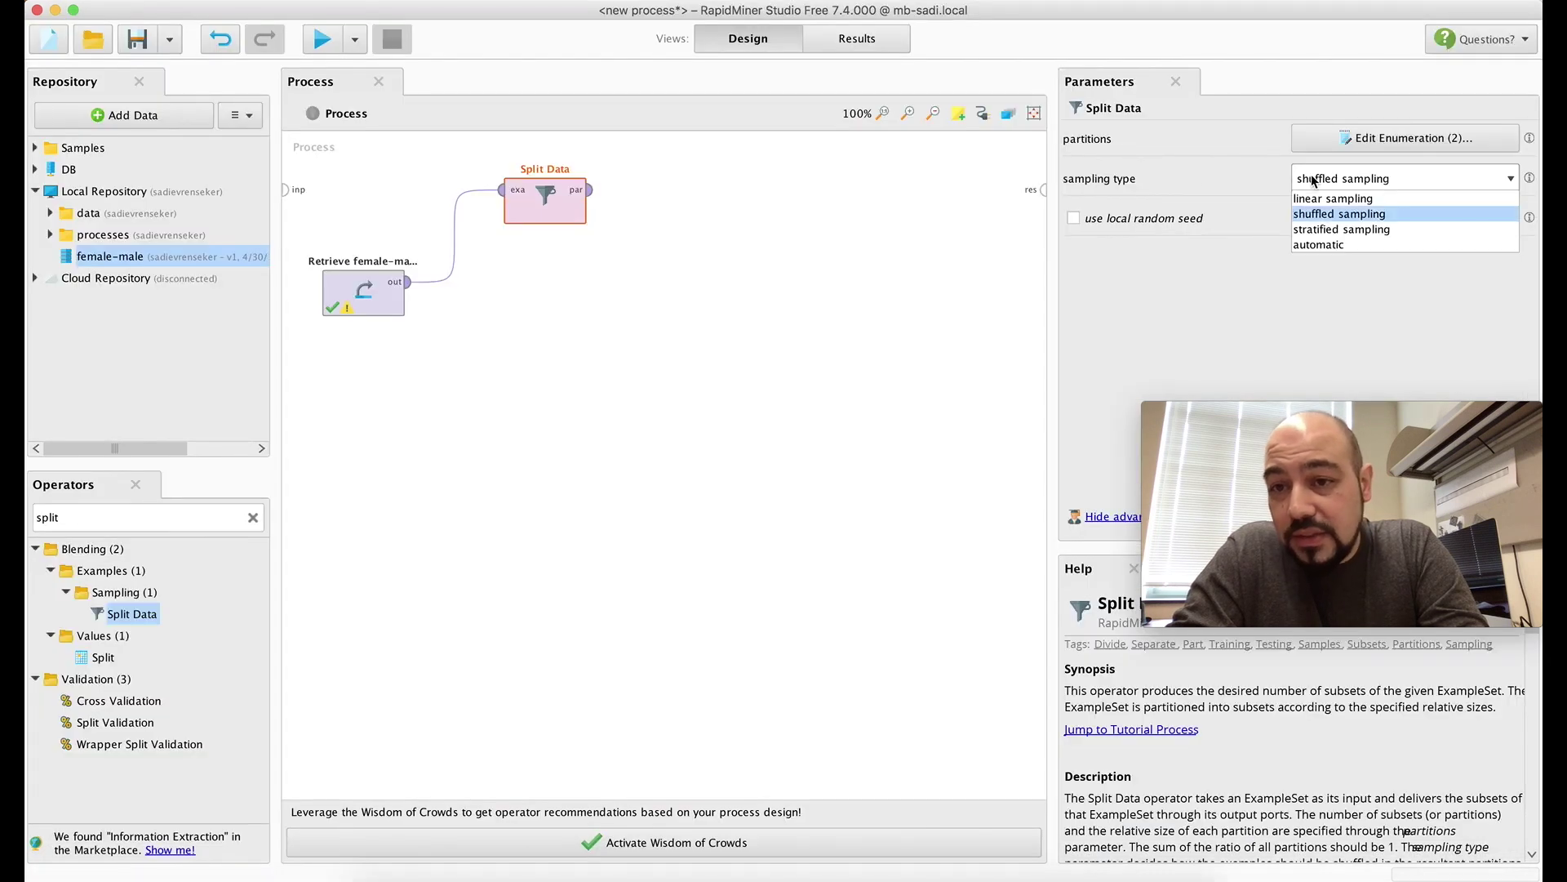
click(1347, 215)
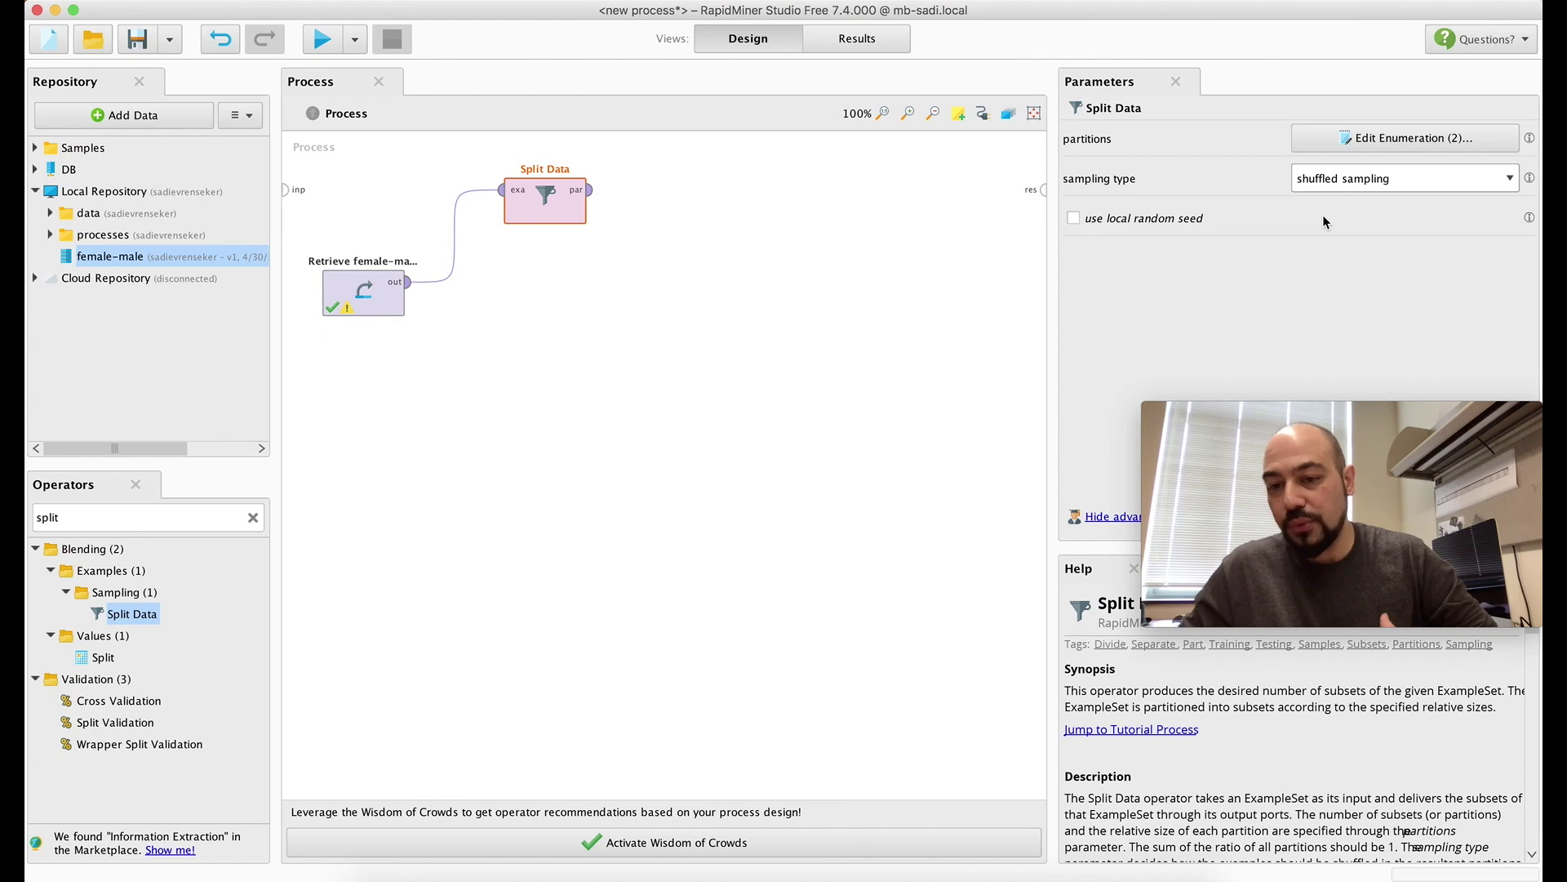
click(1353, 181)
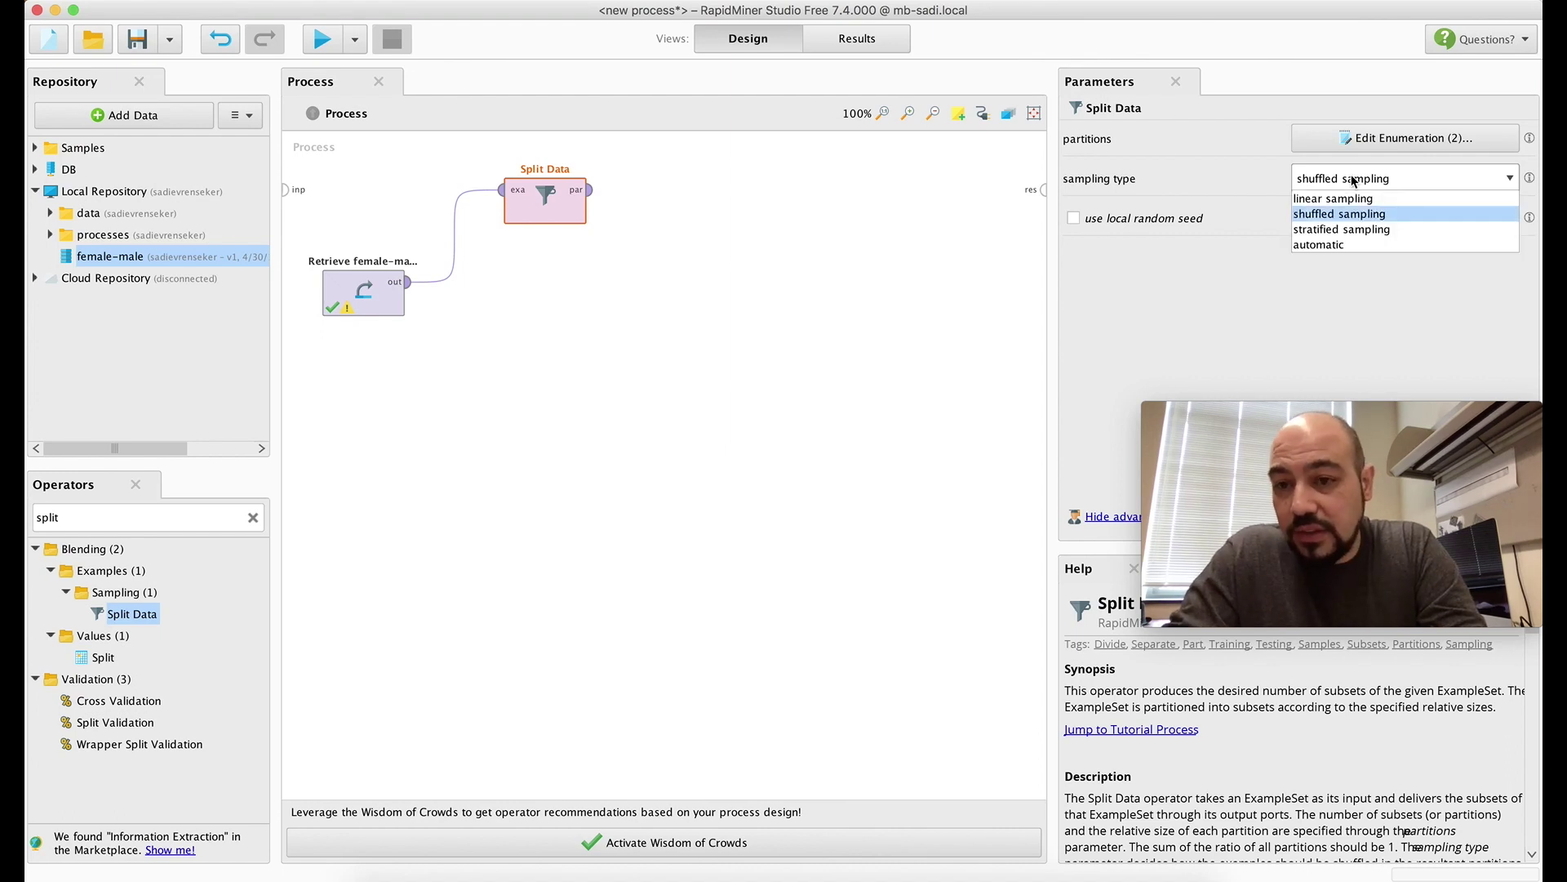
click(1224, 300)
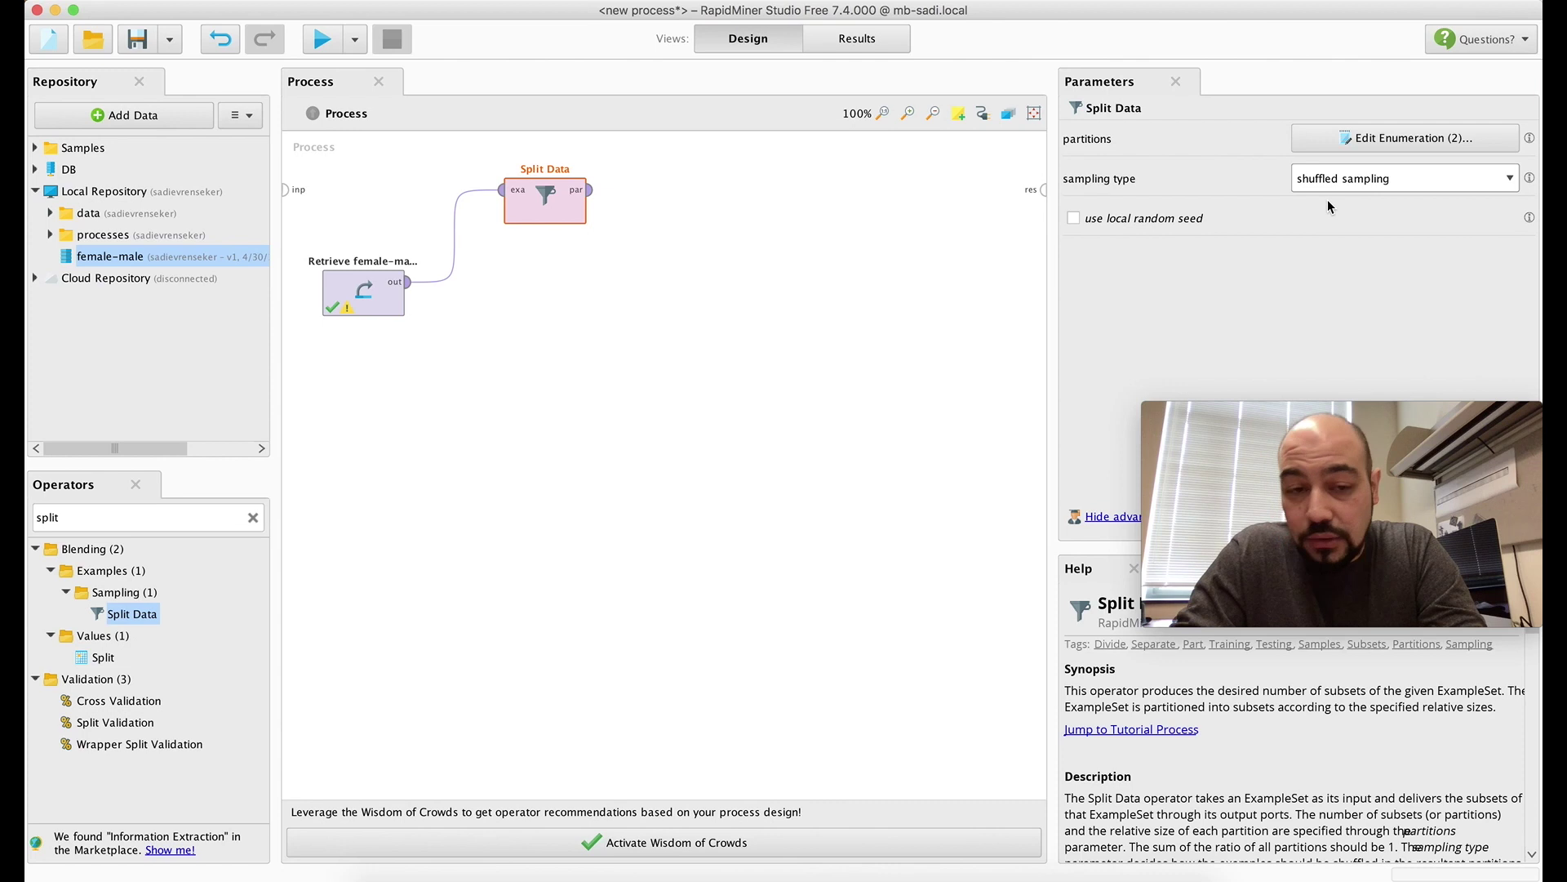
click(1355, 179)
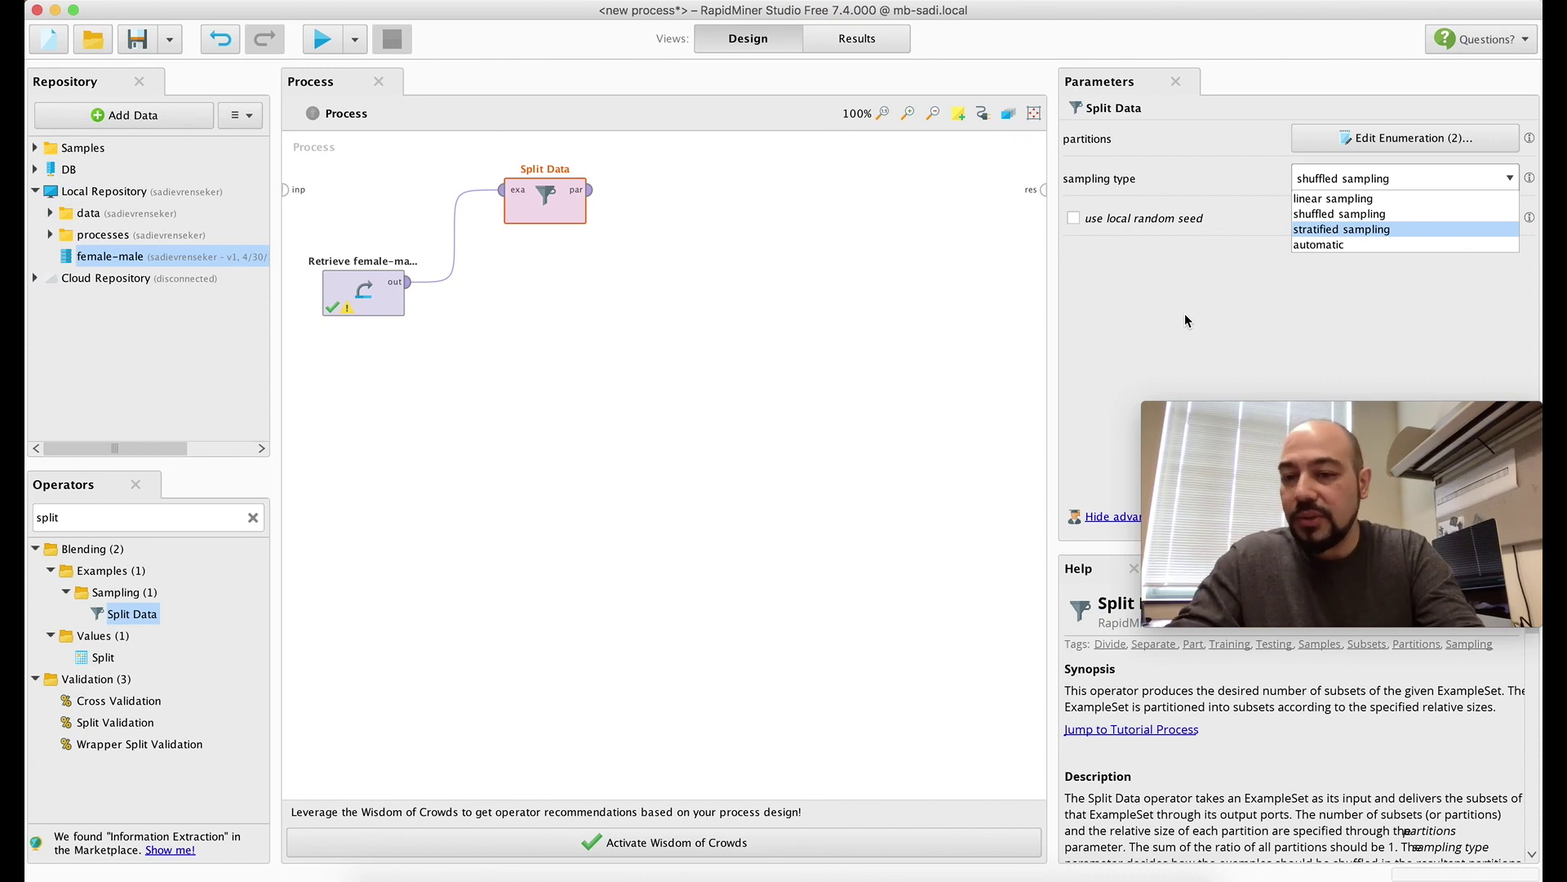
click(1338, 231)
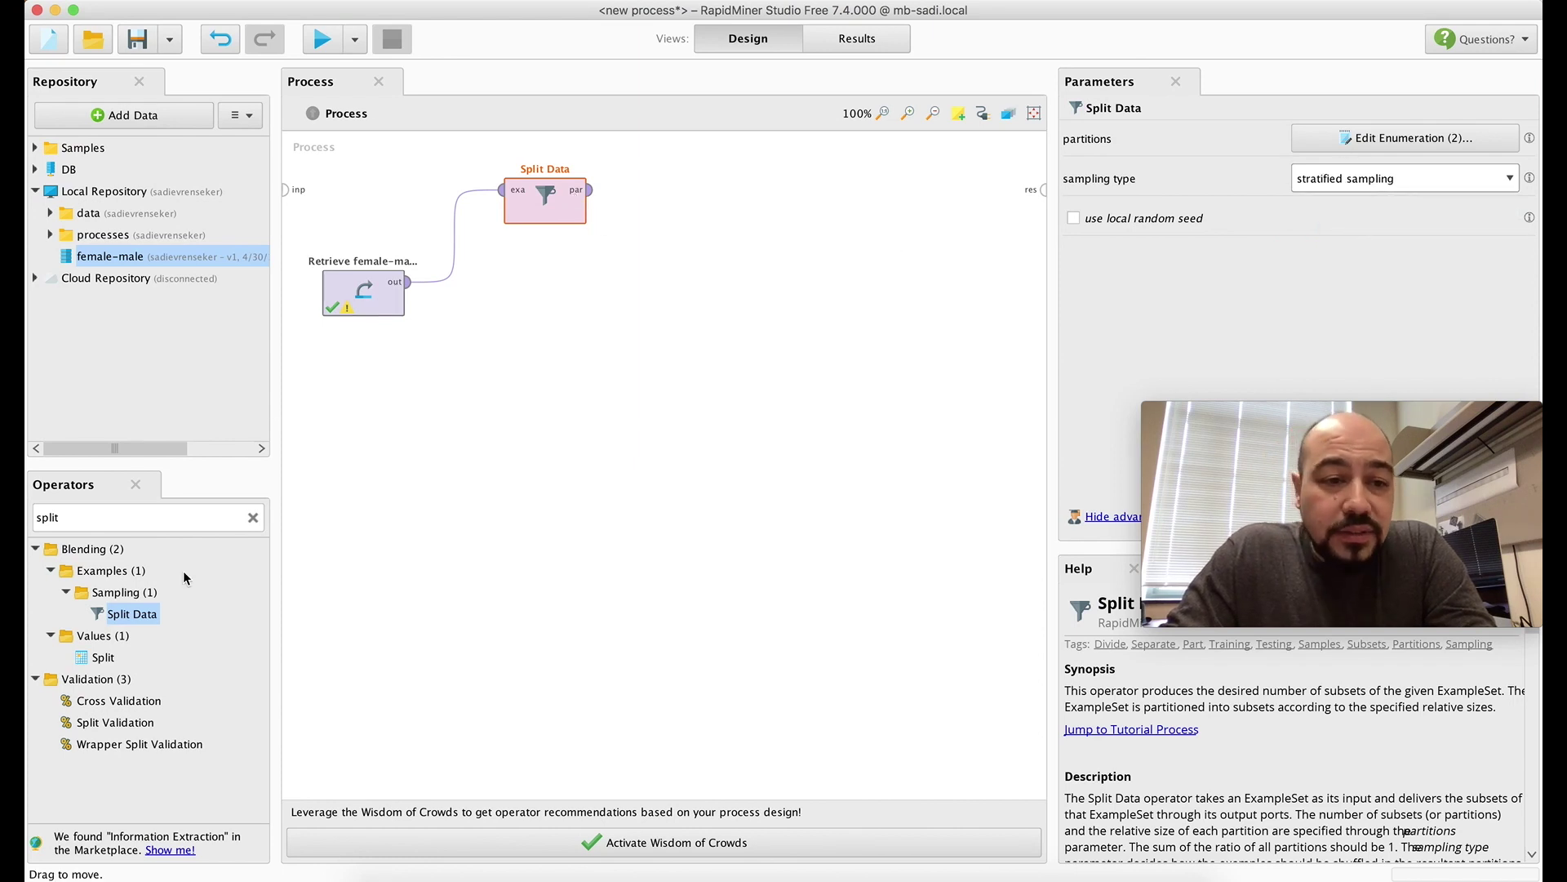
- Search the operators for "k-nn", add k-NN beside Split Data and connect the first partition output to its training input
drag(131, 613, 544, 203)
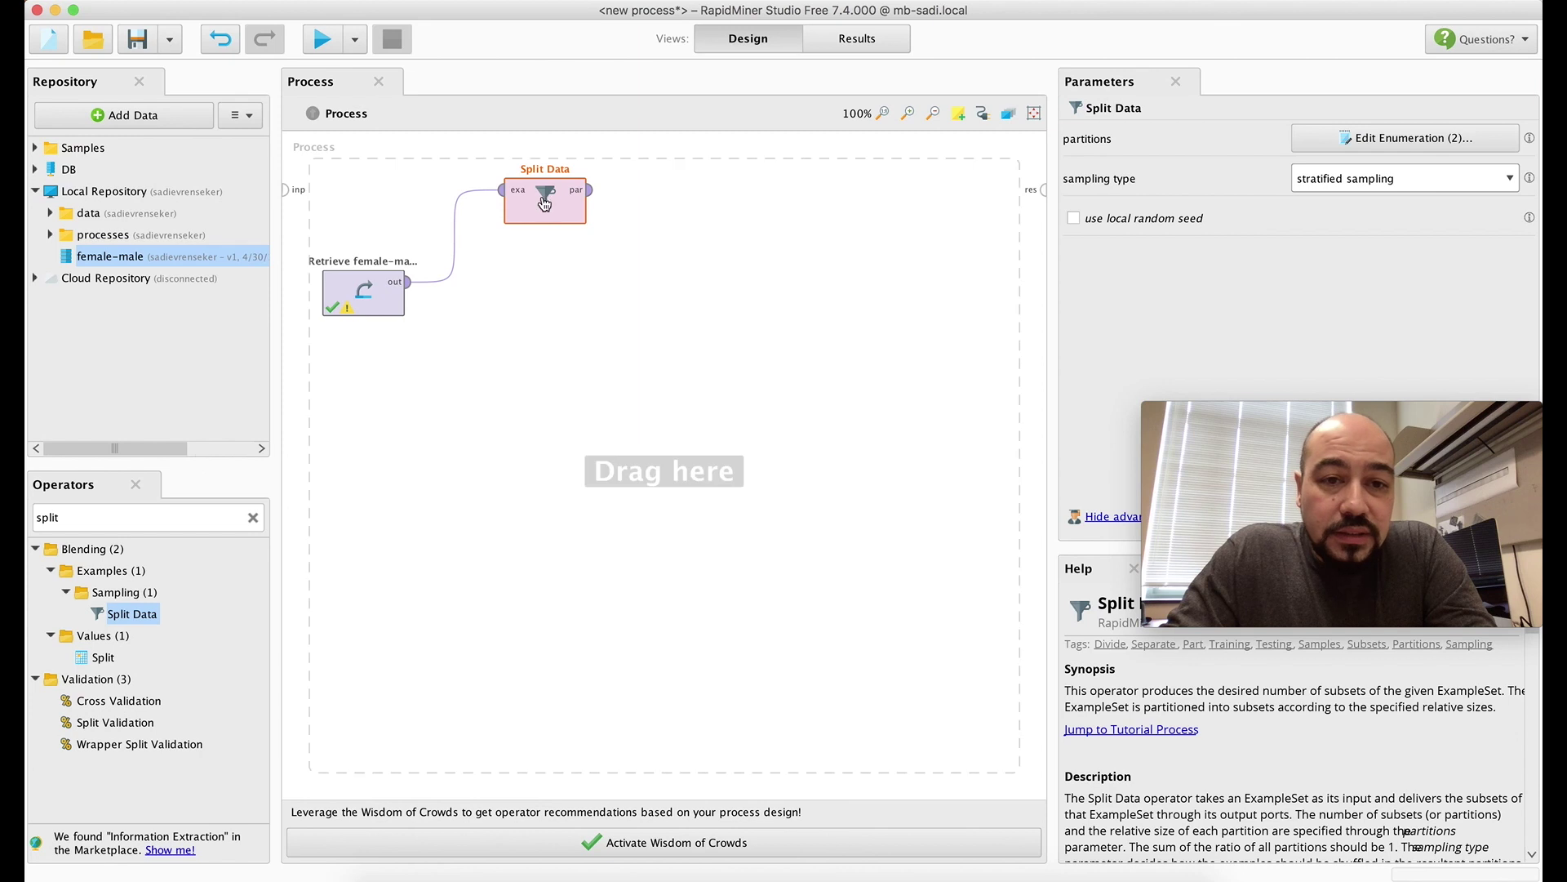
double_click(145, 517)
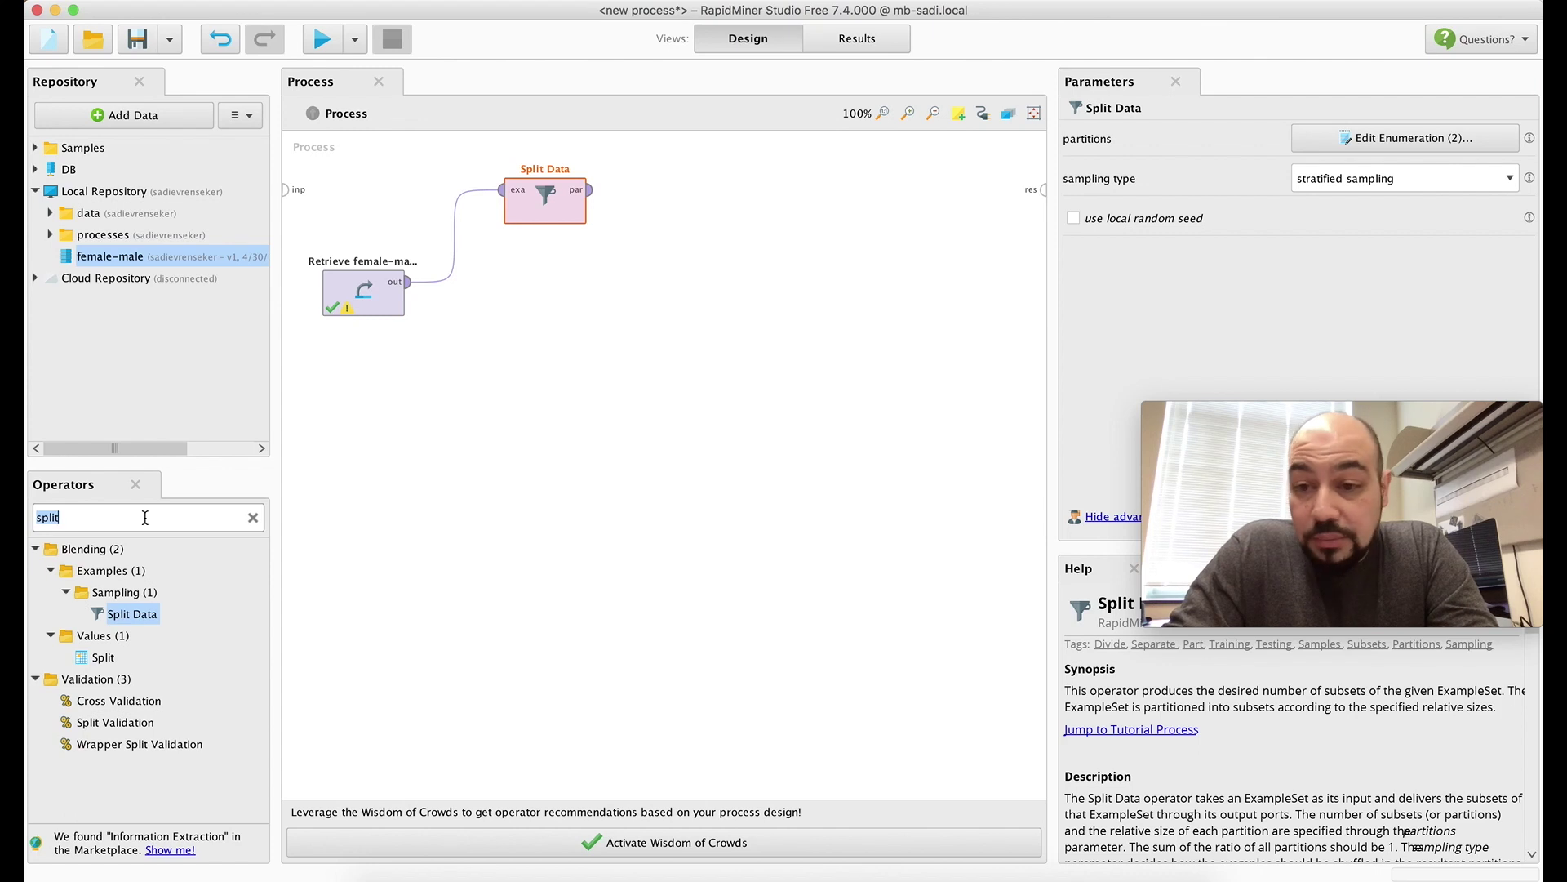
text(k-nn)
mouse_move(114, 619)
mouse_down()
mouse_move(724, 176)
mouse_move(718, 206)
mouse_up()
drag(589, 189, 693, 194)
click(502, 565)
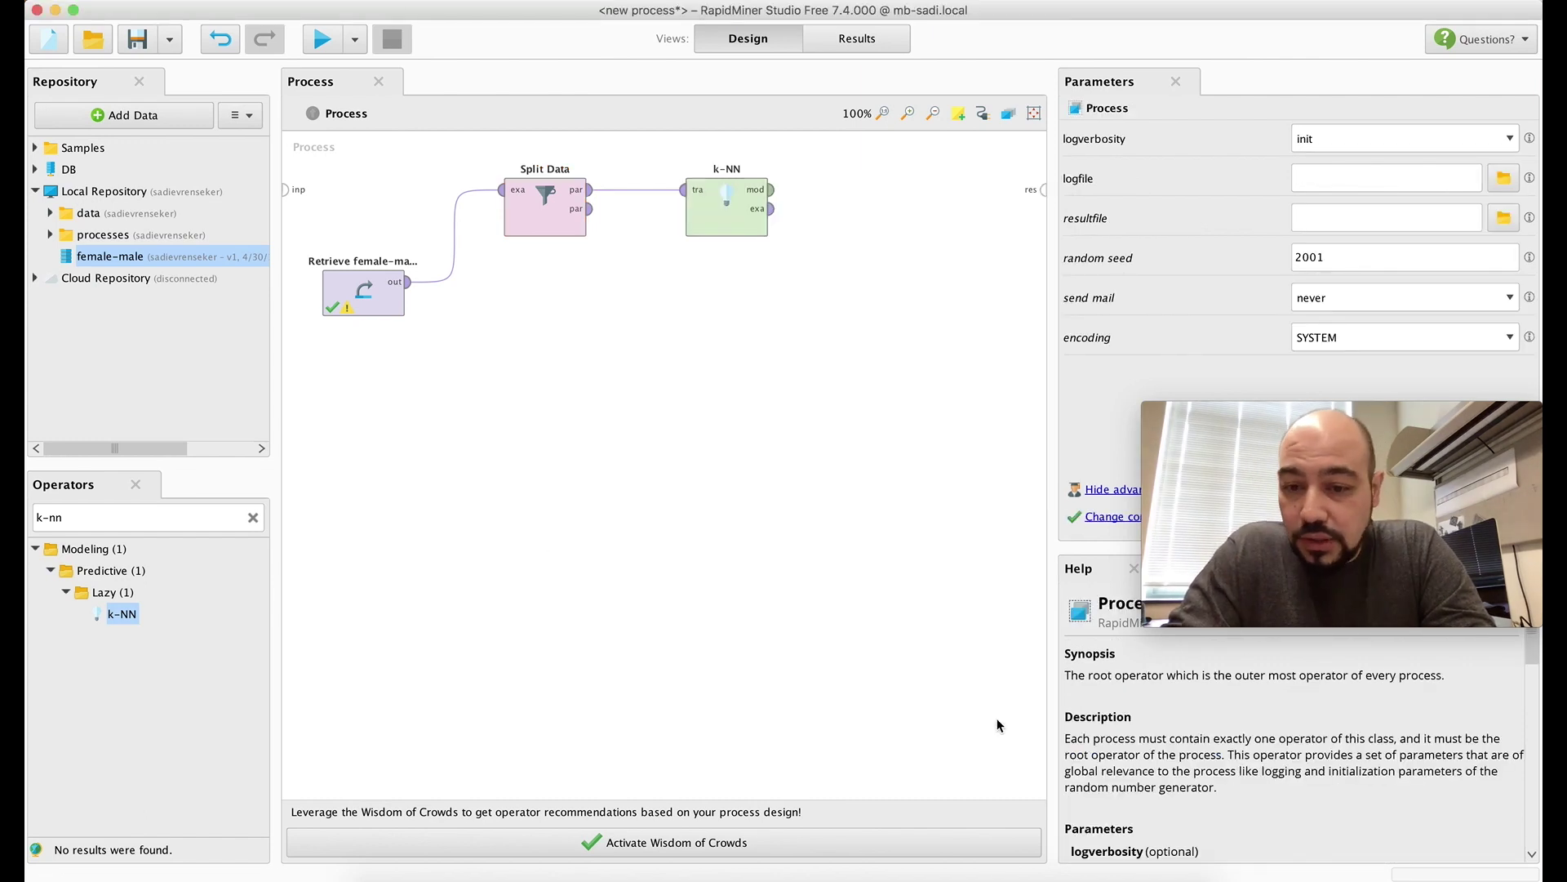
scroll(1207, 642, down, 10)
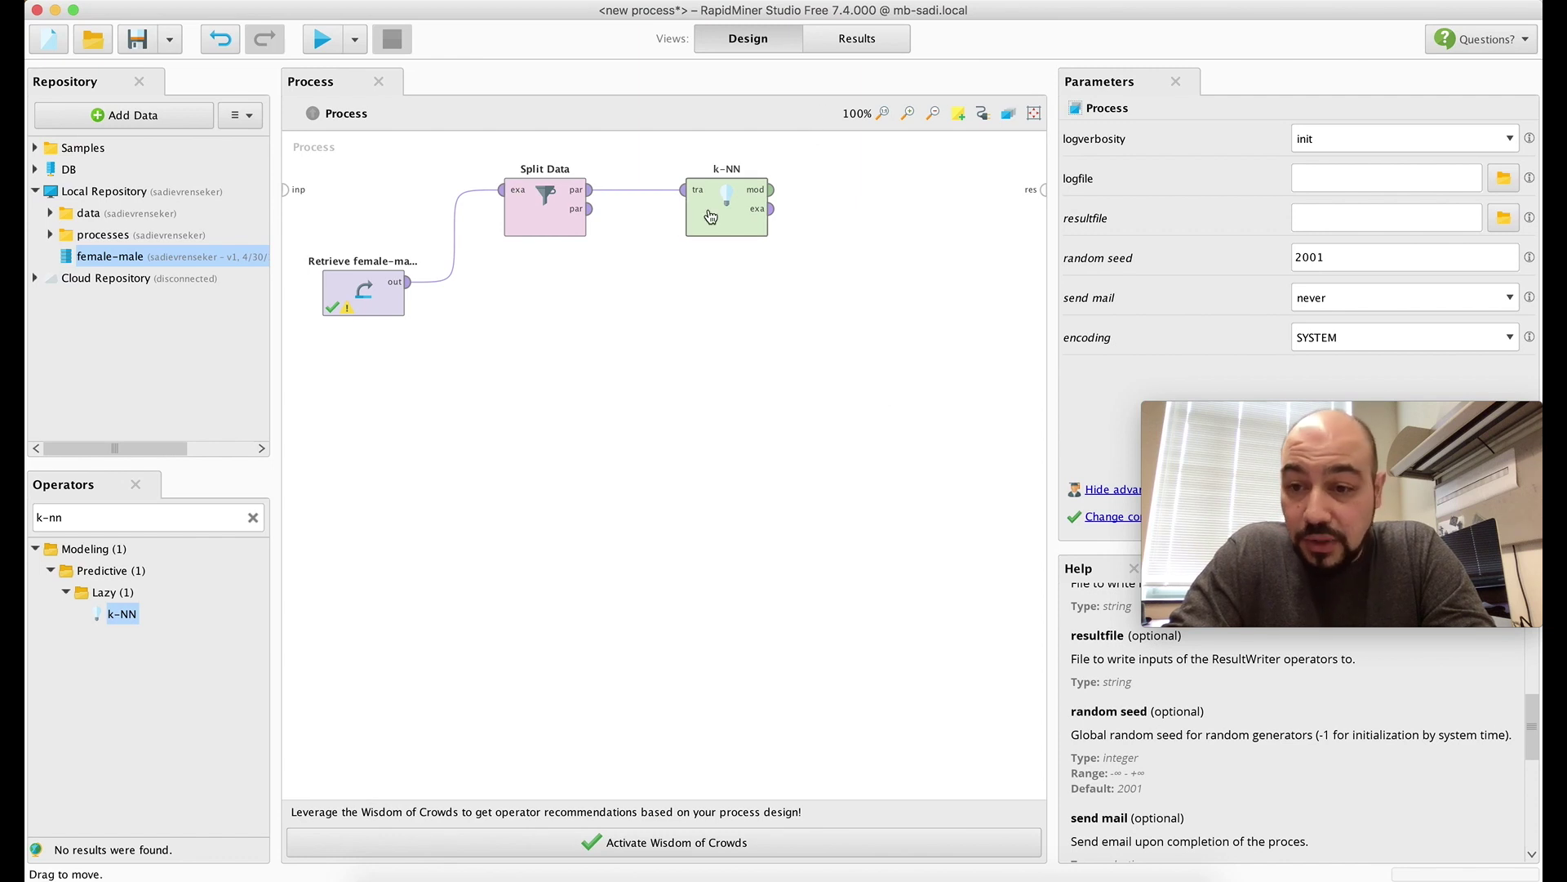
- Add the Apply Model operator below k-NN and connect it to the second Split Data partition and the k-NN model output
click(87, 519)
text(apply)
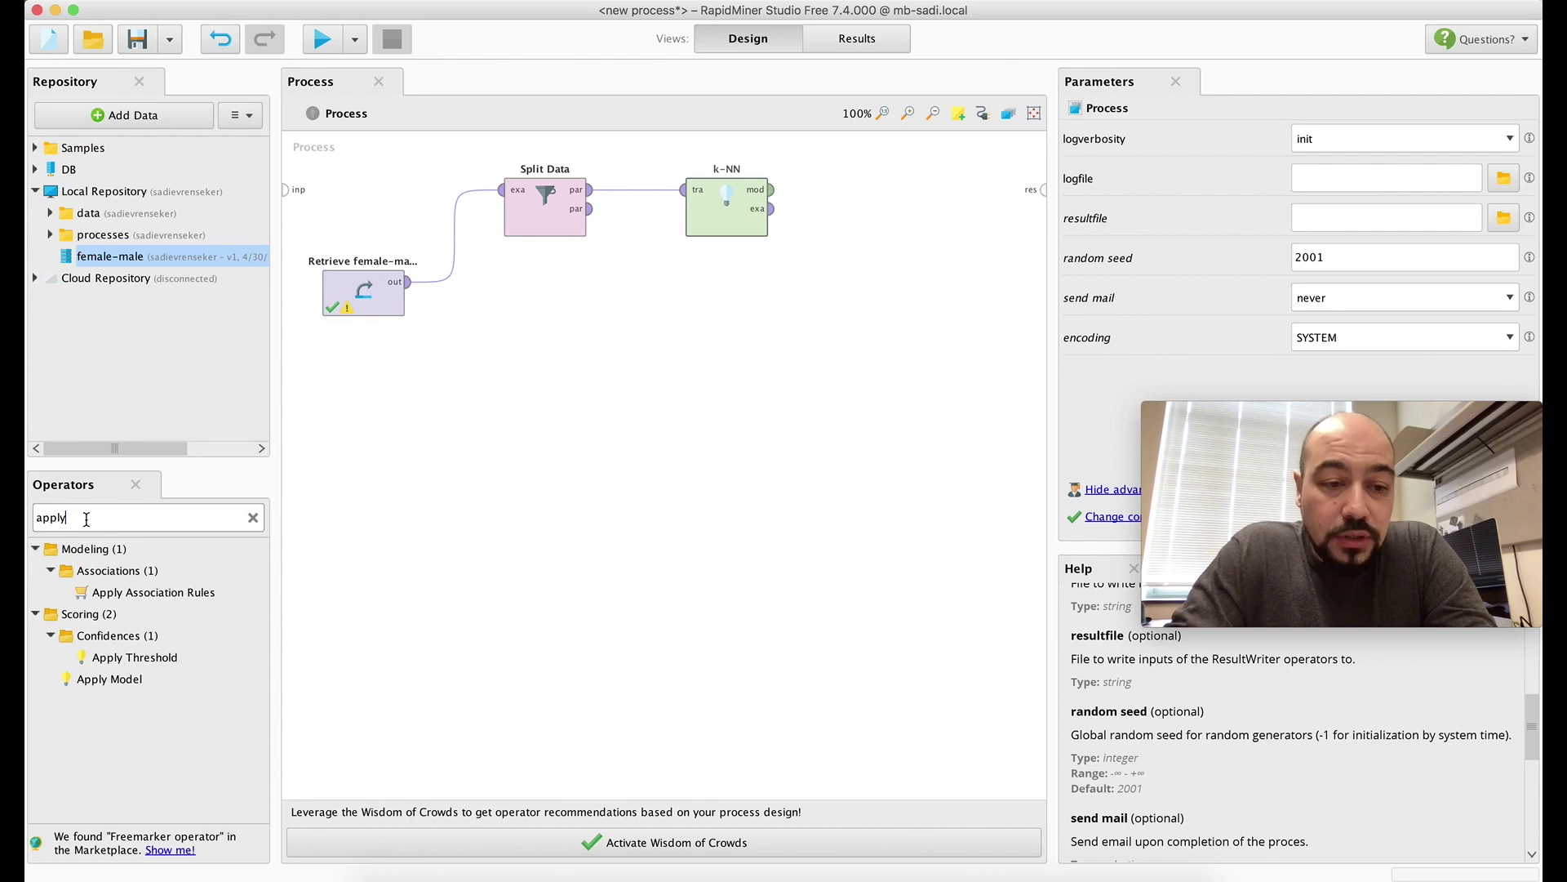
click(111, 680)
drag(114, 688, 725, 434)
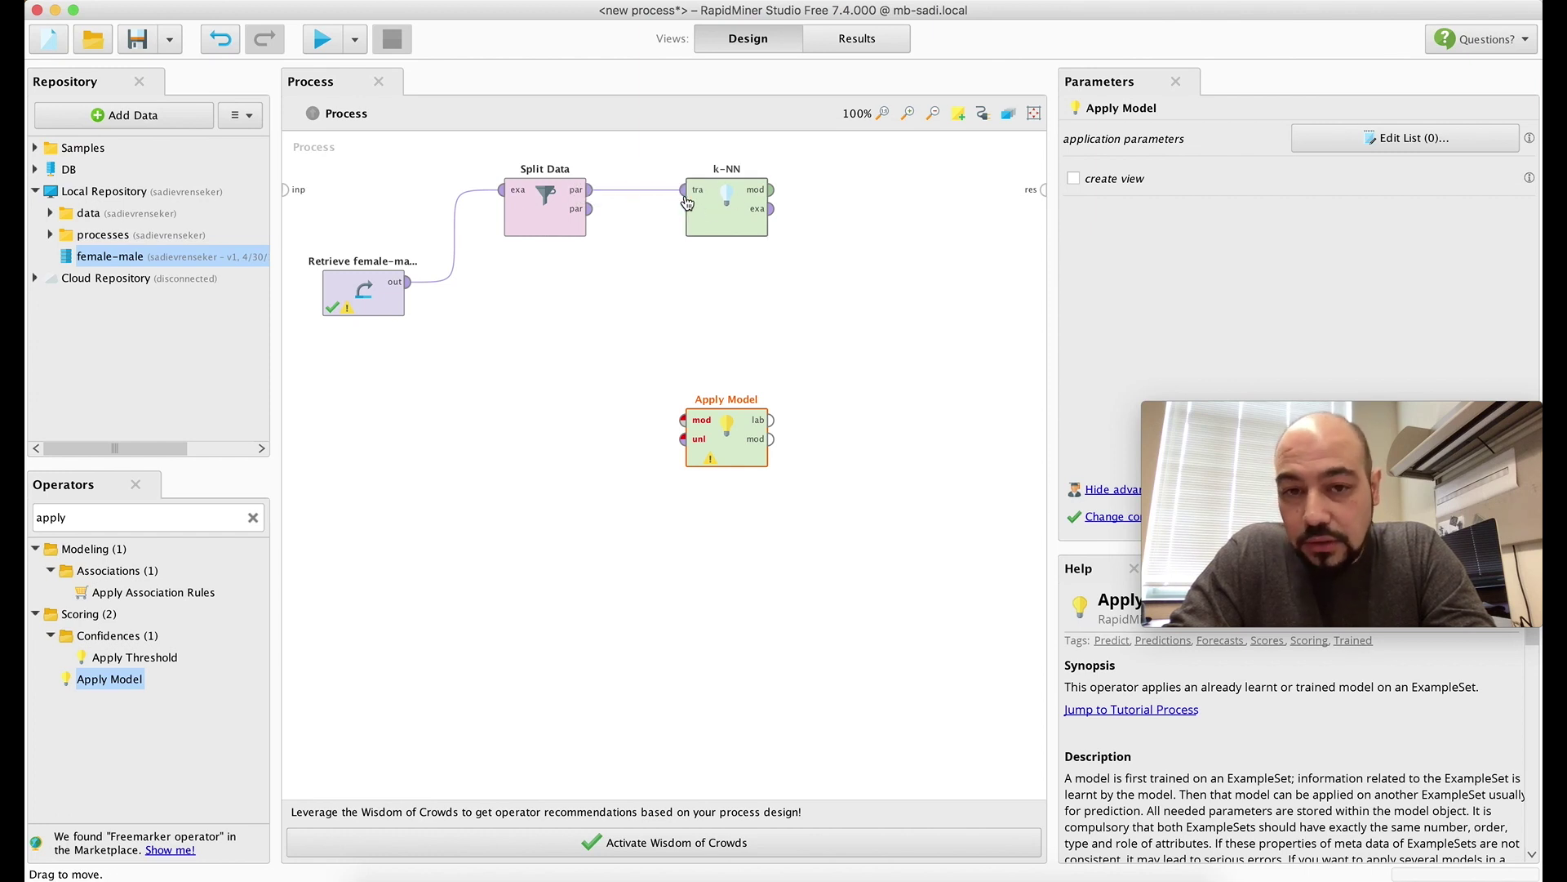
drag(589, 209, 792, 390)
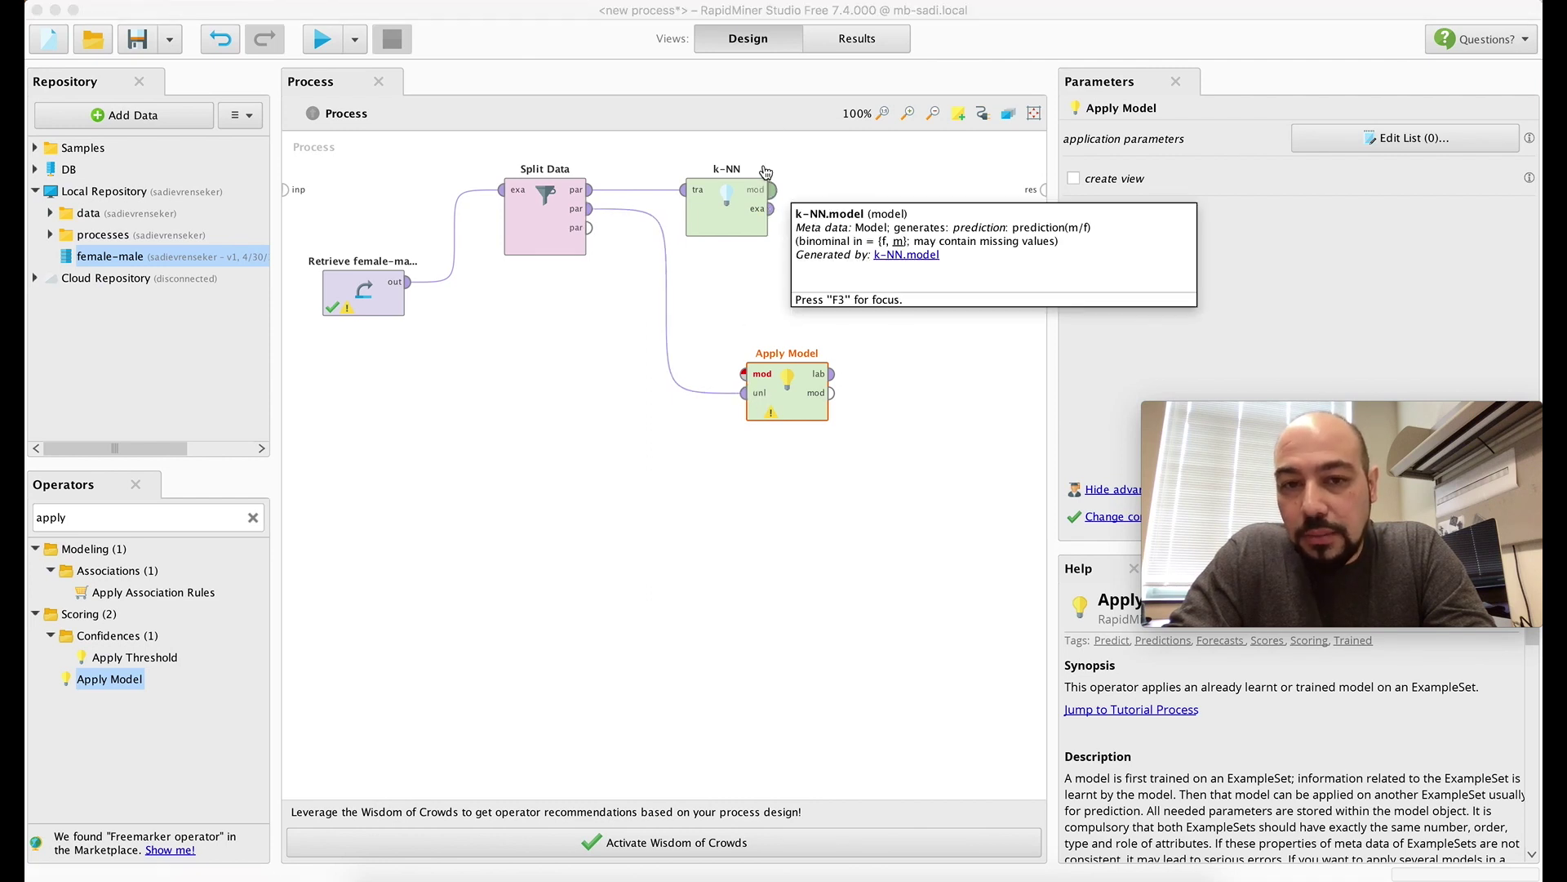
drag(772, 191, 744, 374)
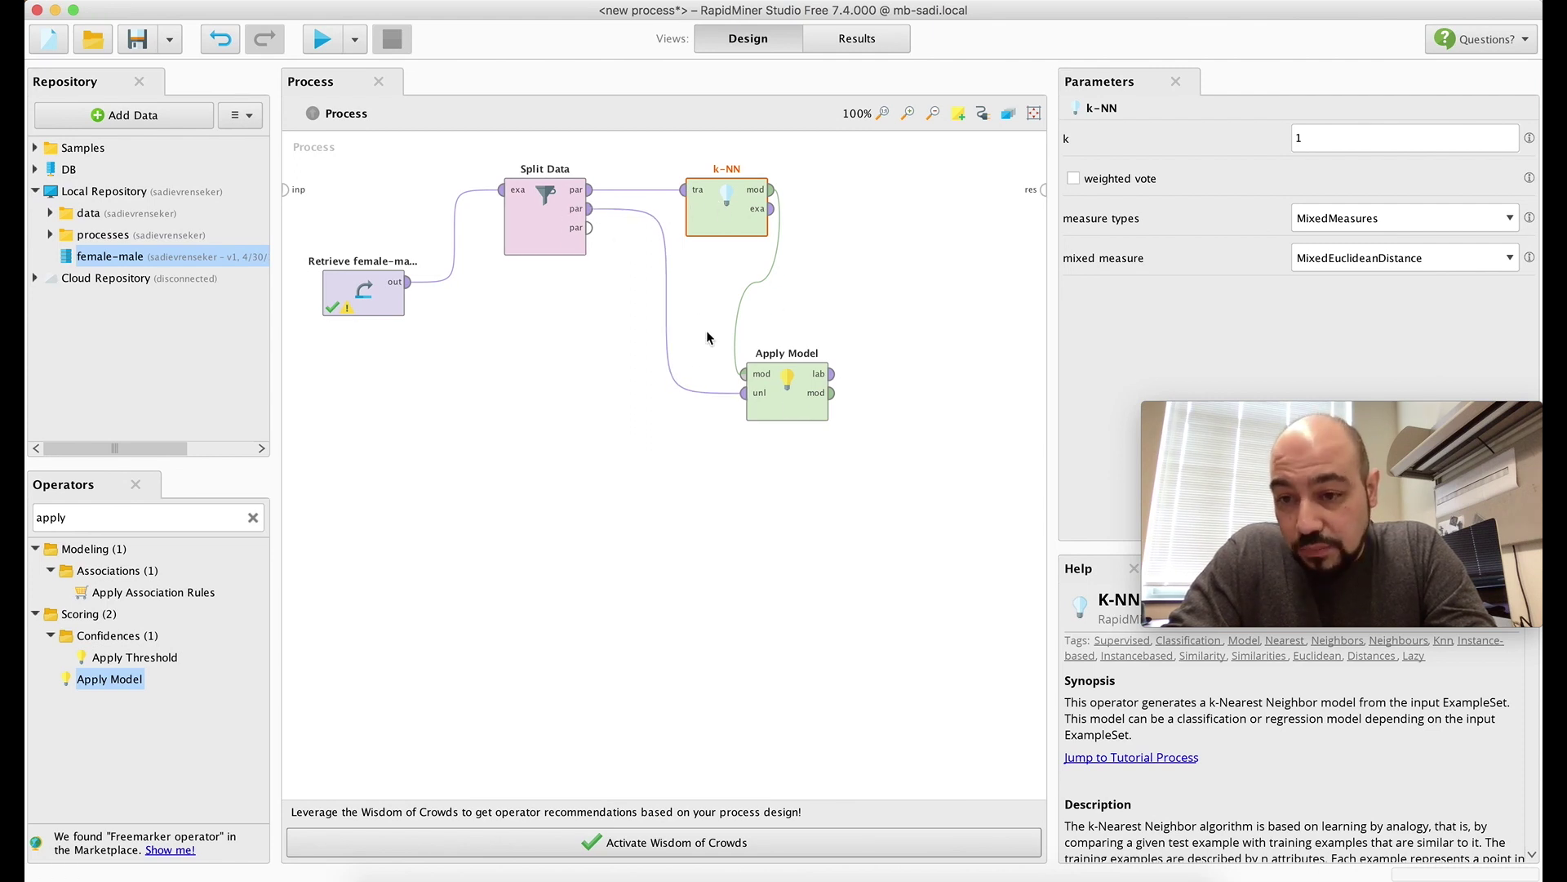
- Connect the labelled output of Apply Model to the result port and run the process
click(832, 373)
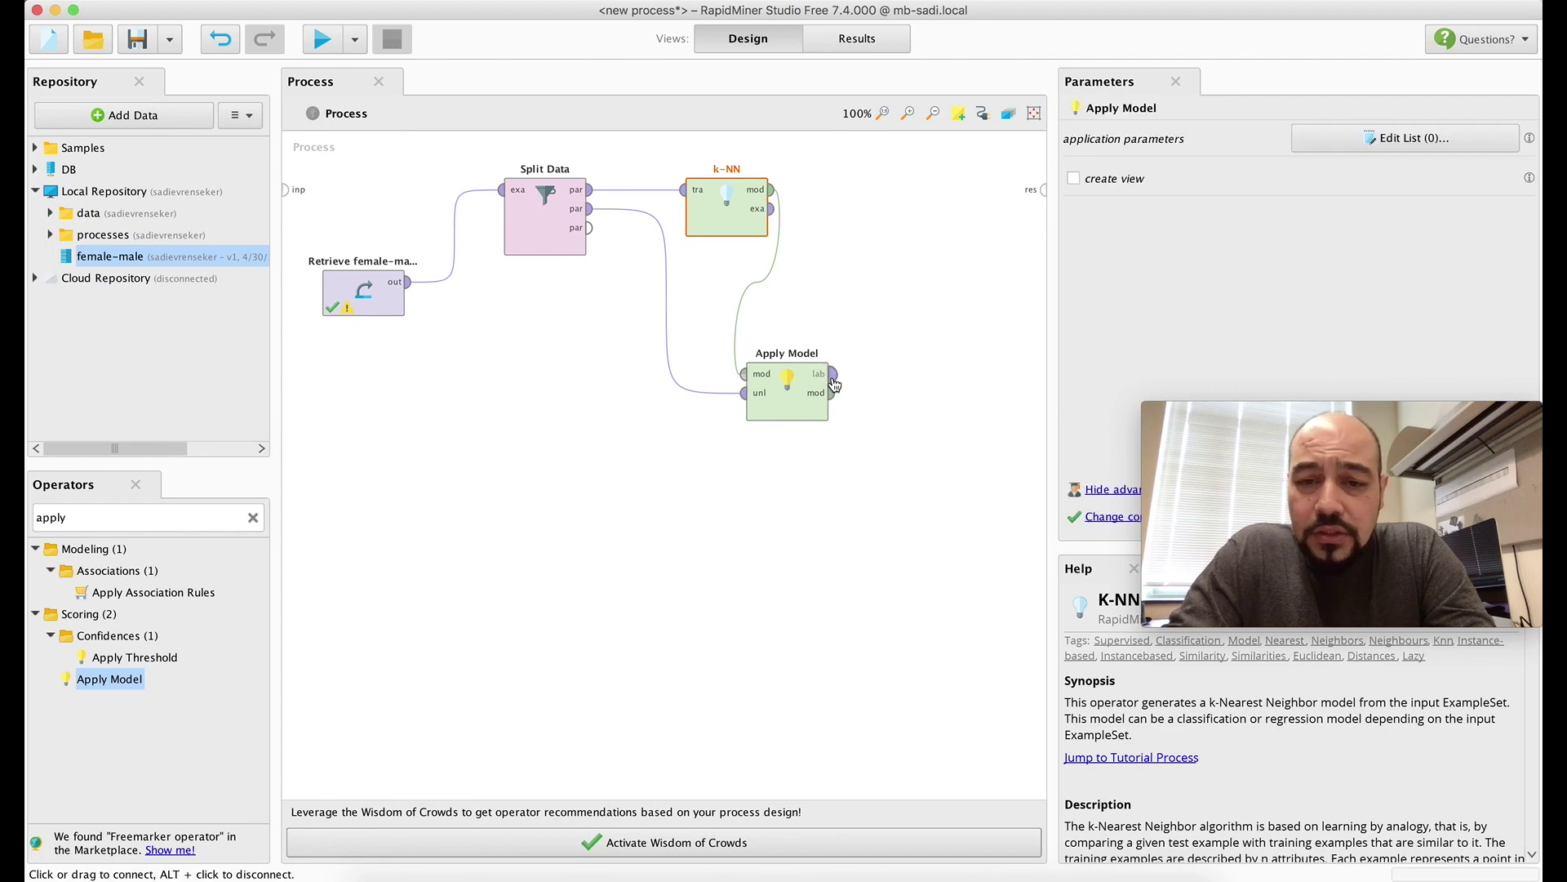
click(1048, 187)
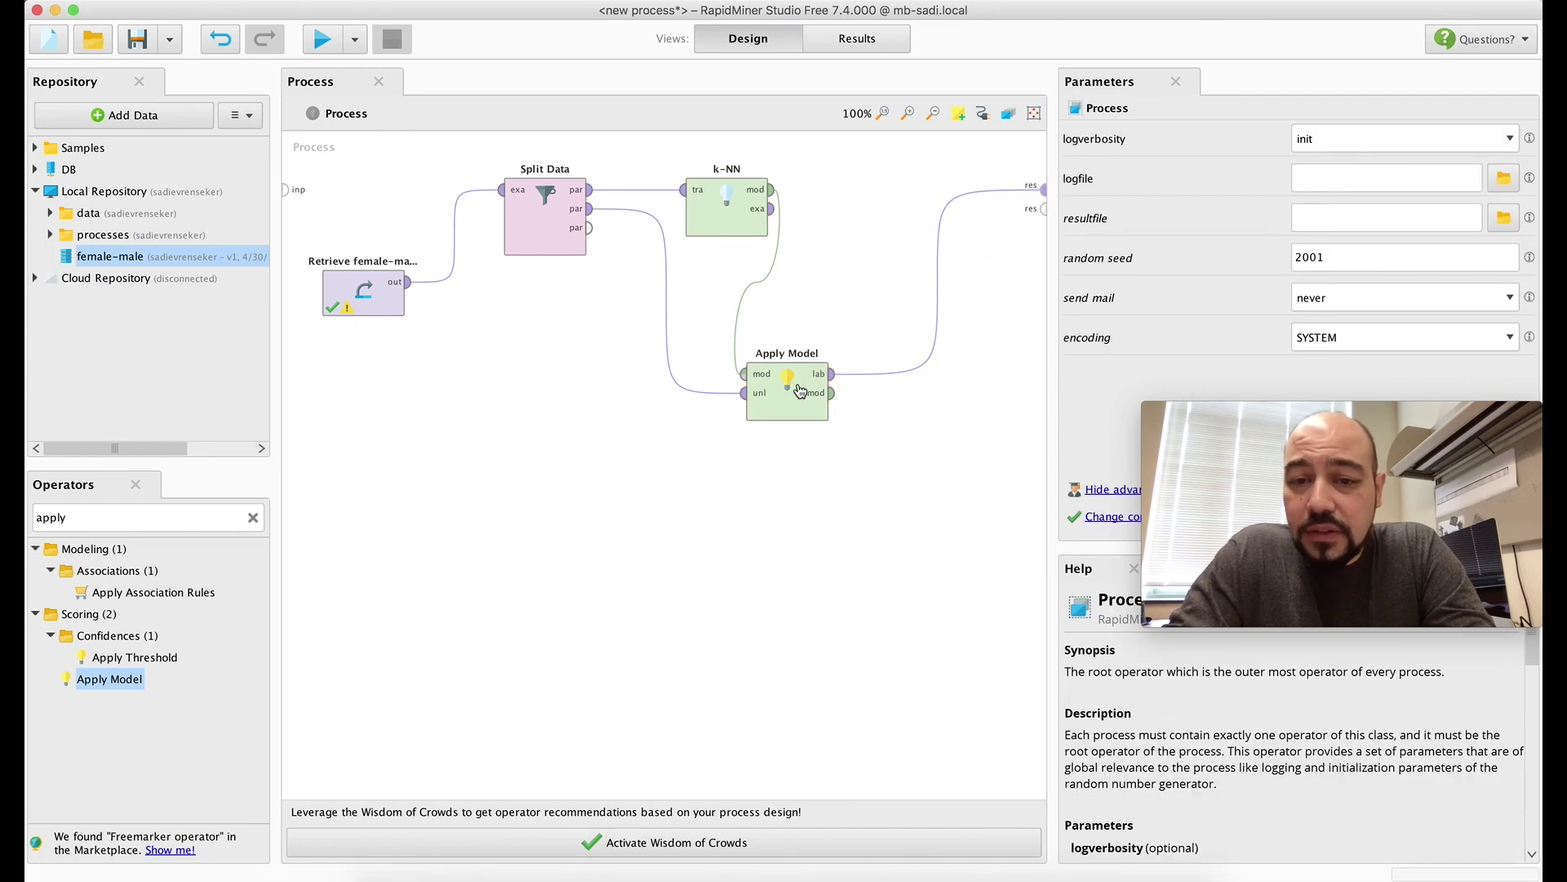
click(321, 39)
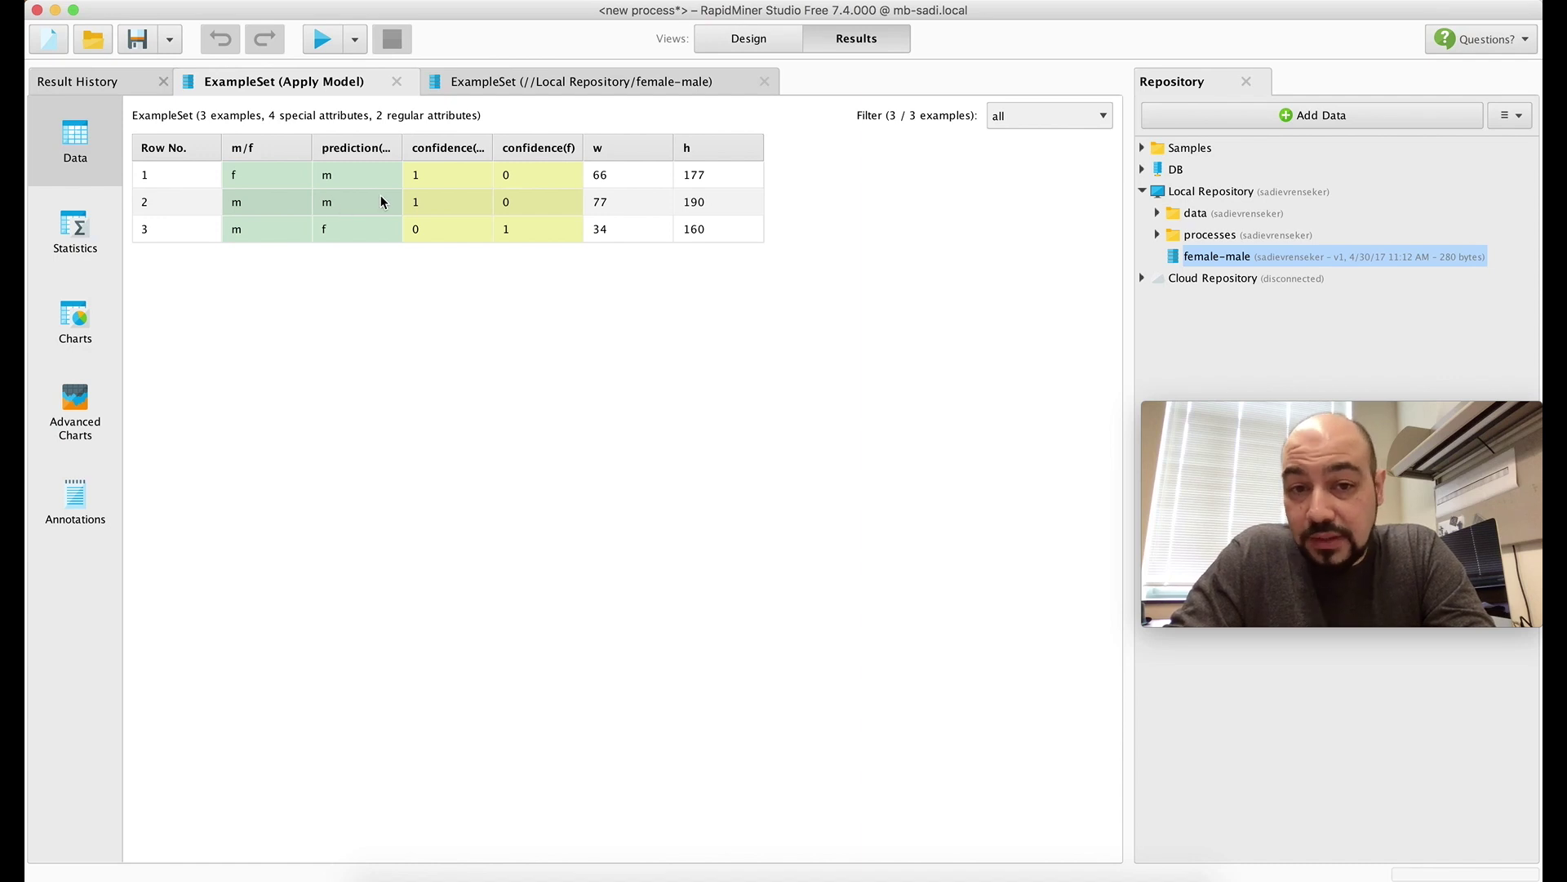
- Search the operators for "perfo" and insert Performance (Classification) between the labelled output of Apply Model and the result port
click(756, 42)
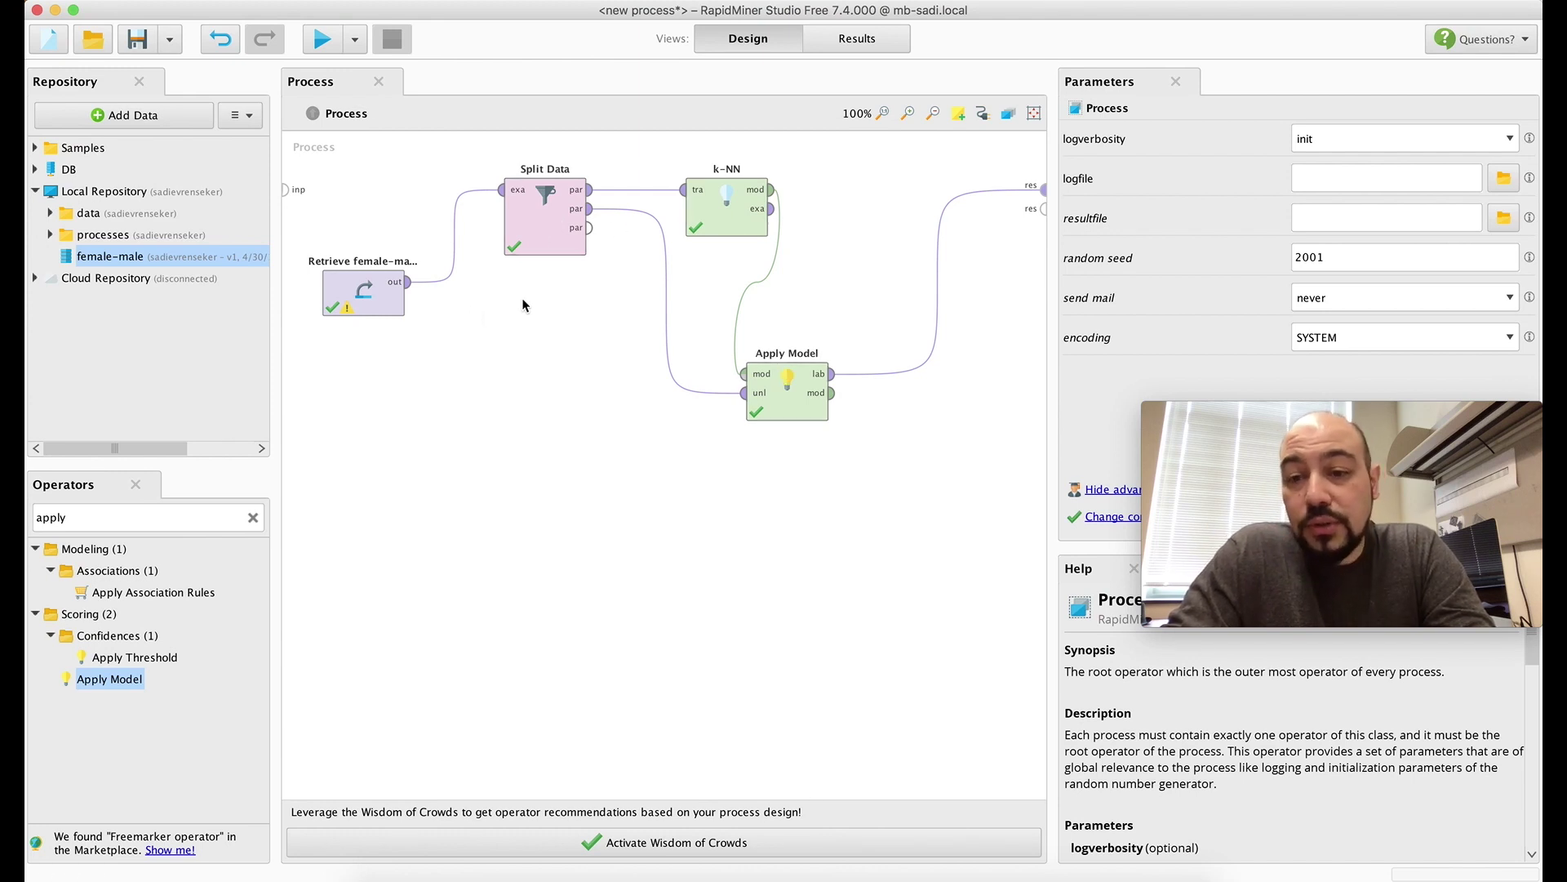
double_click(116, 514)
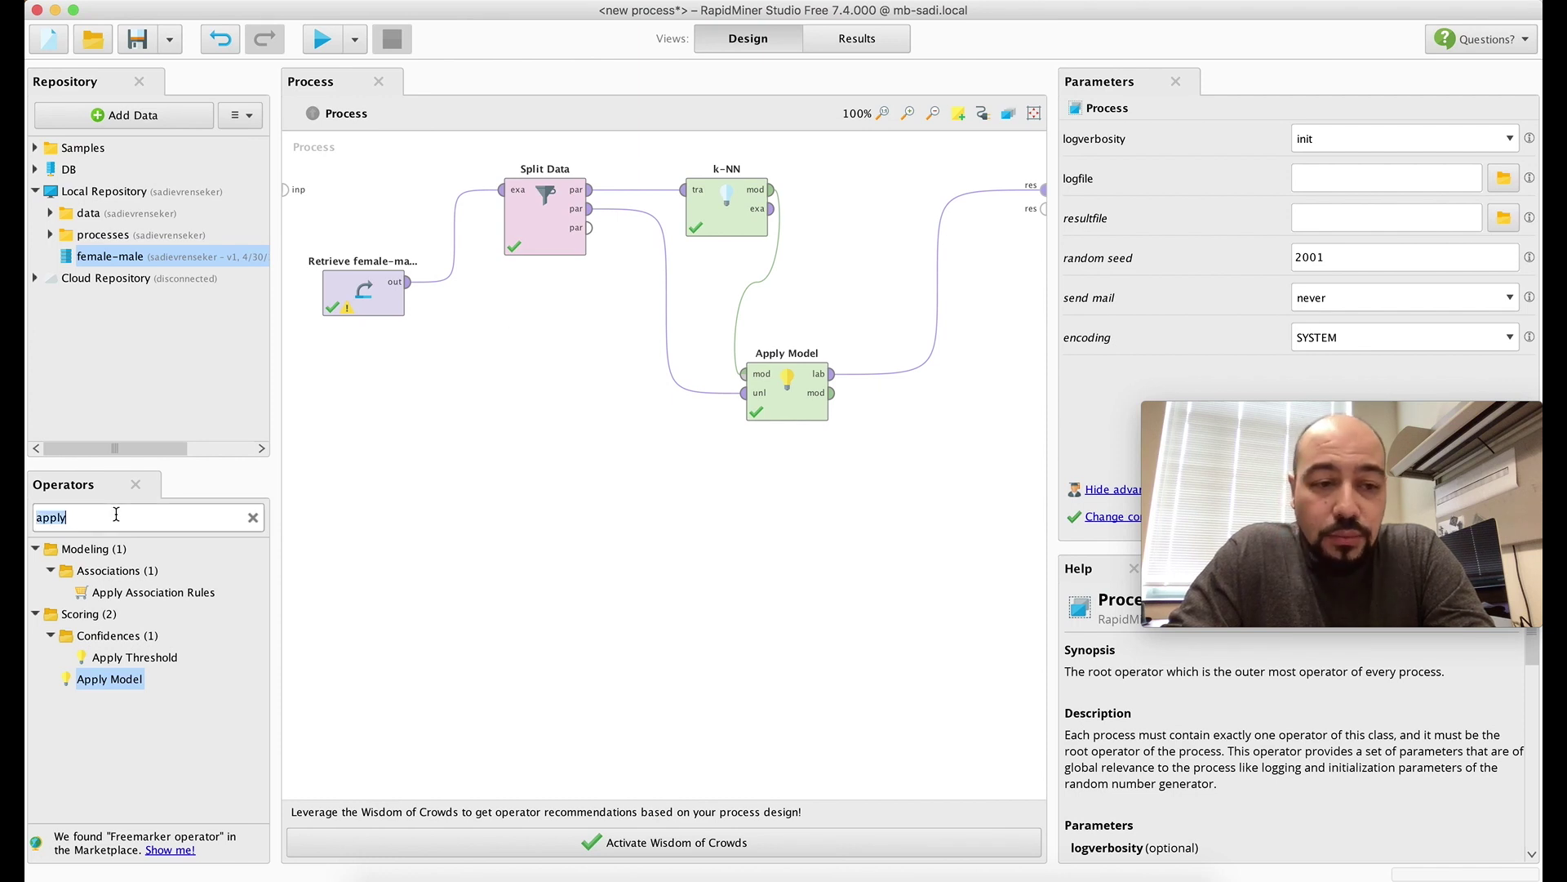
text(per)
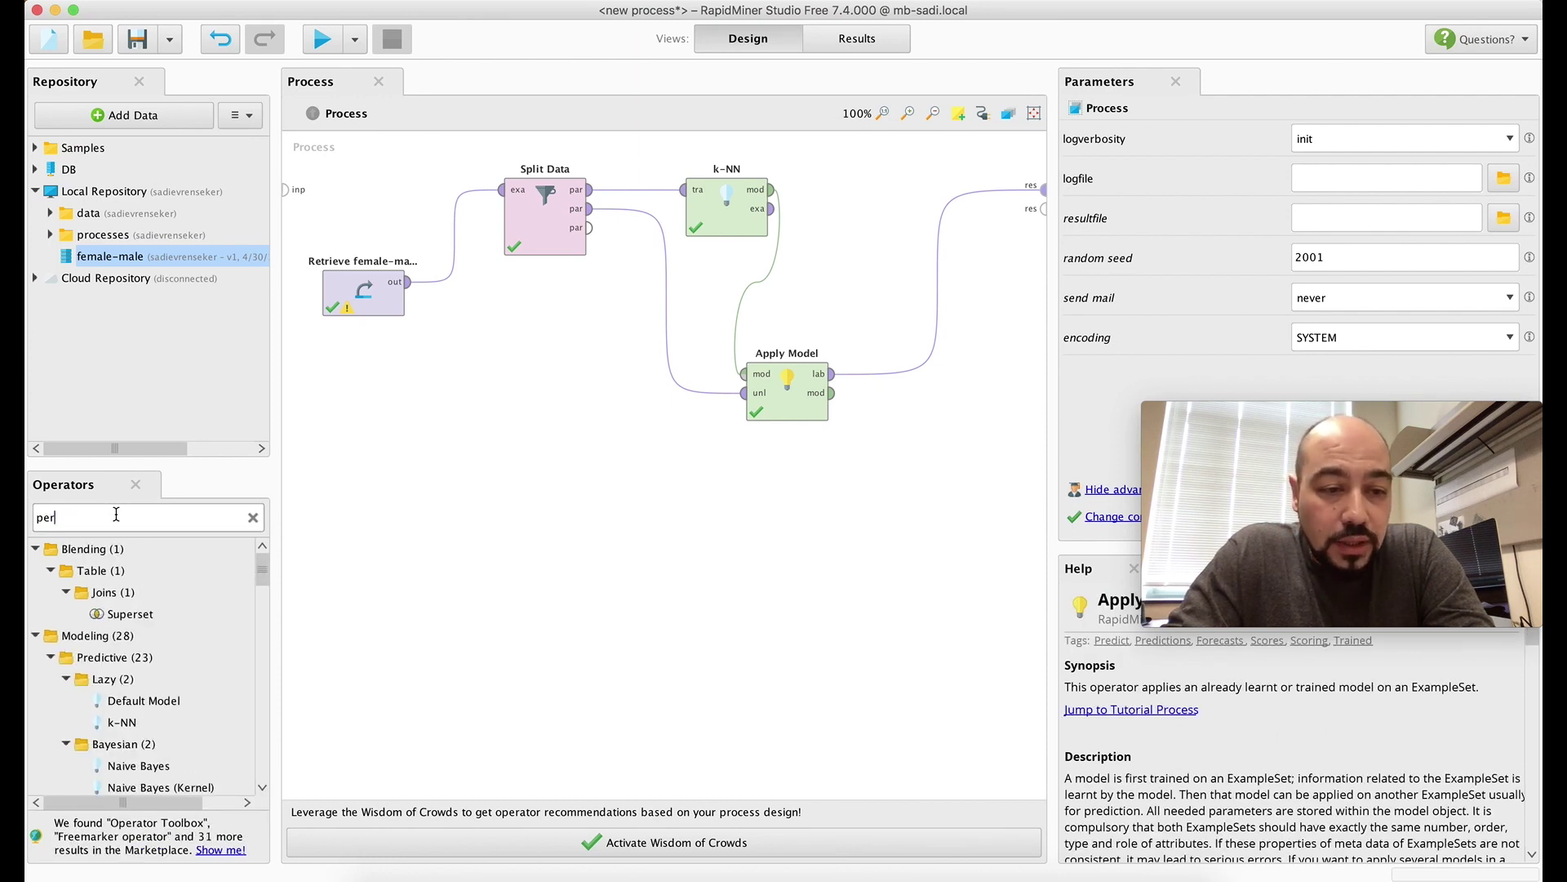
text(f)
drag(159, 622, 931, 274)
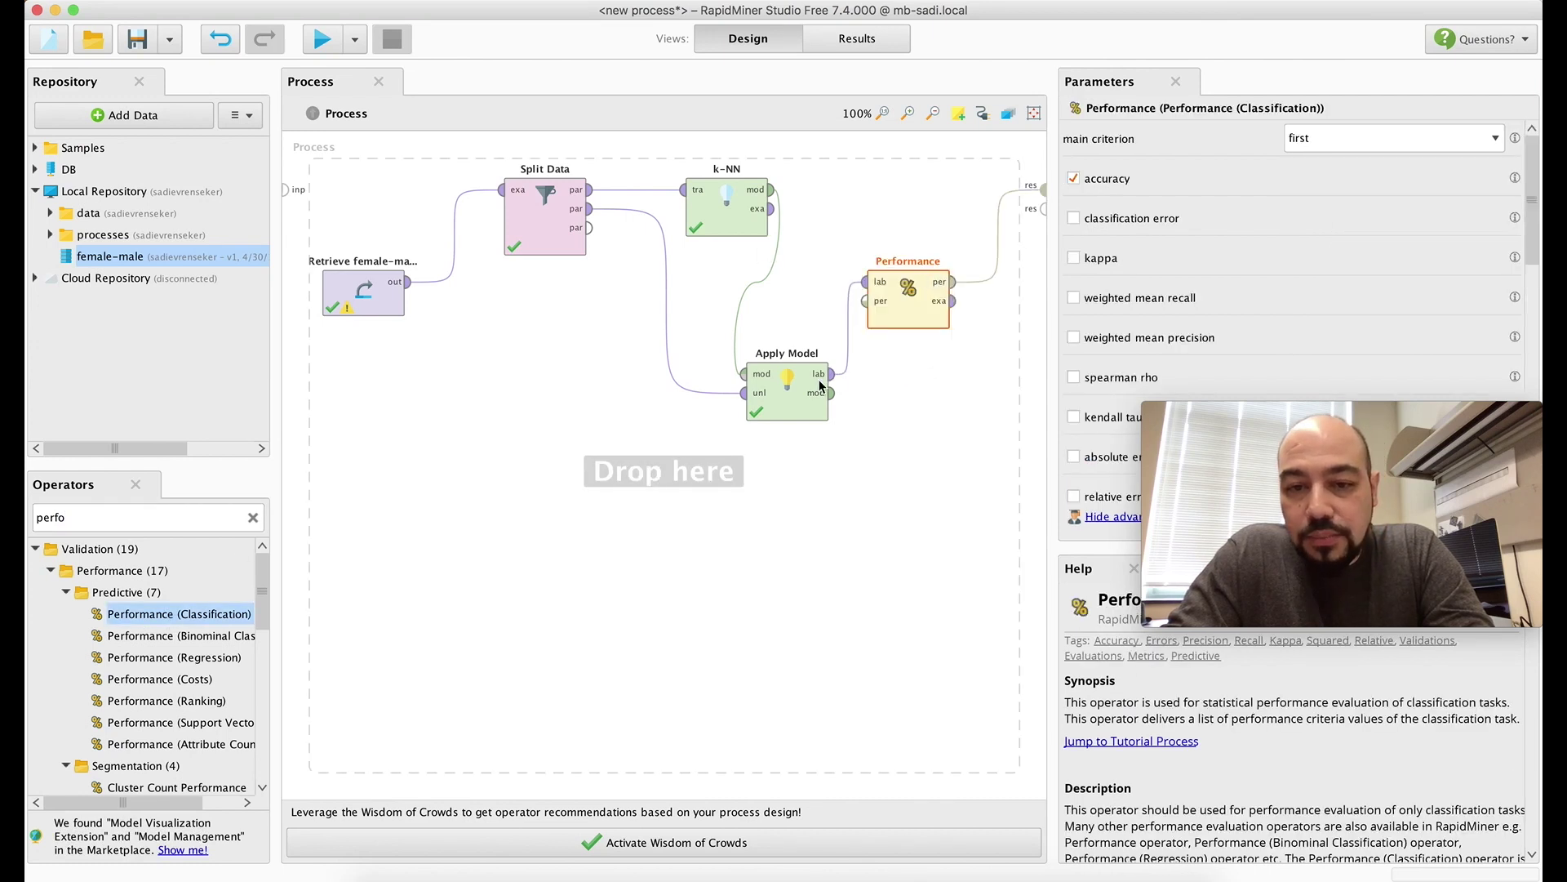
- Move Apply Model lower in the process, slightly beyond Split Data, and move Performance down below k-NN's level
click(704, 494)
click(767, 405)
drag(639, 545, 615, 569)
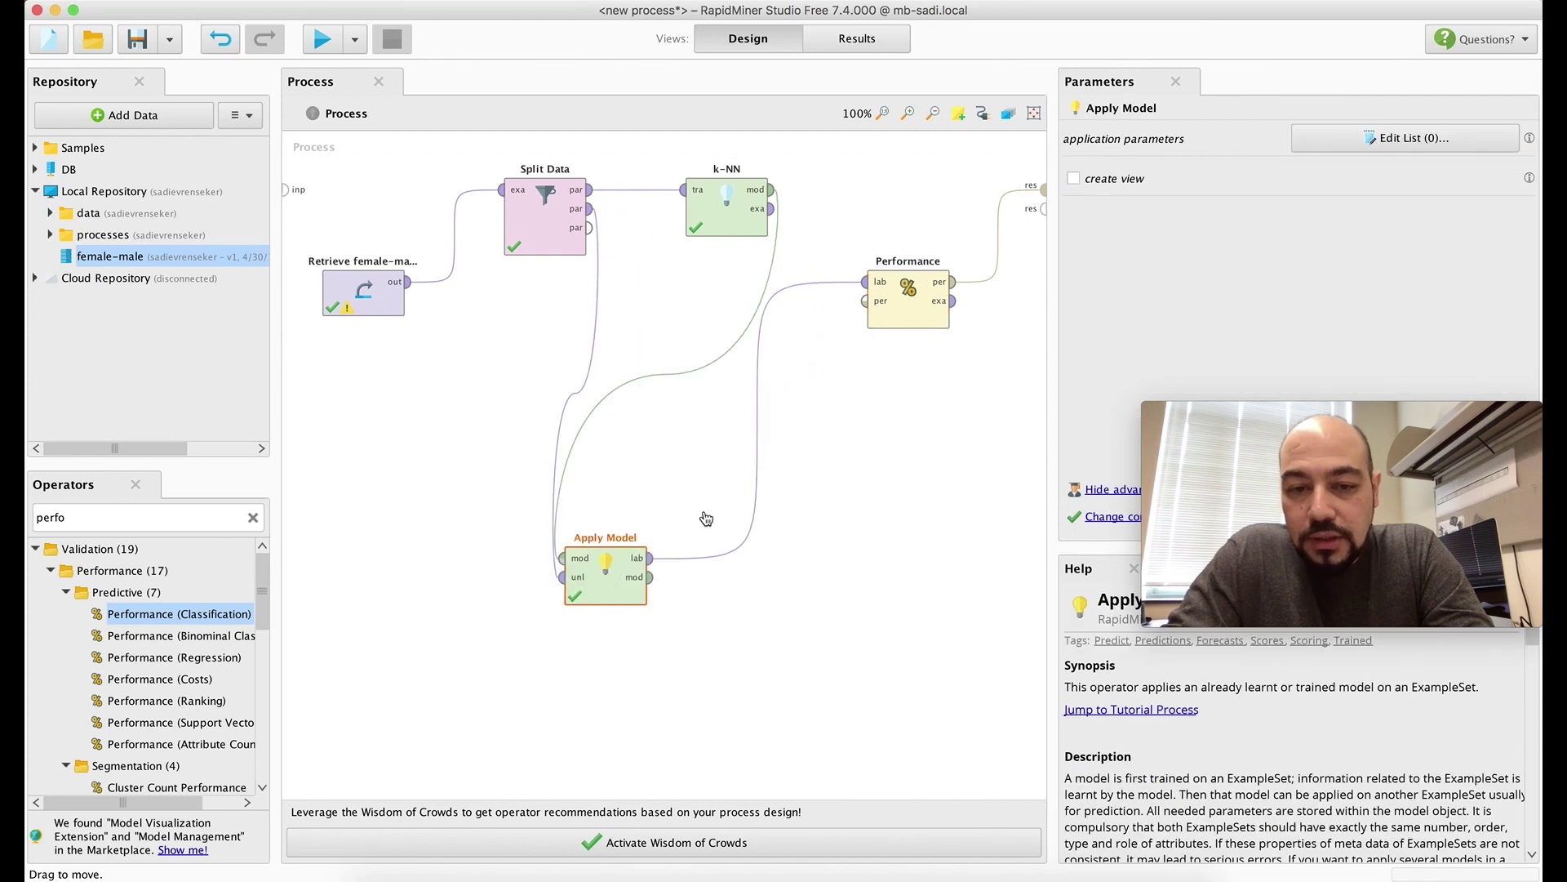
drag(906, 298, 878, 457)
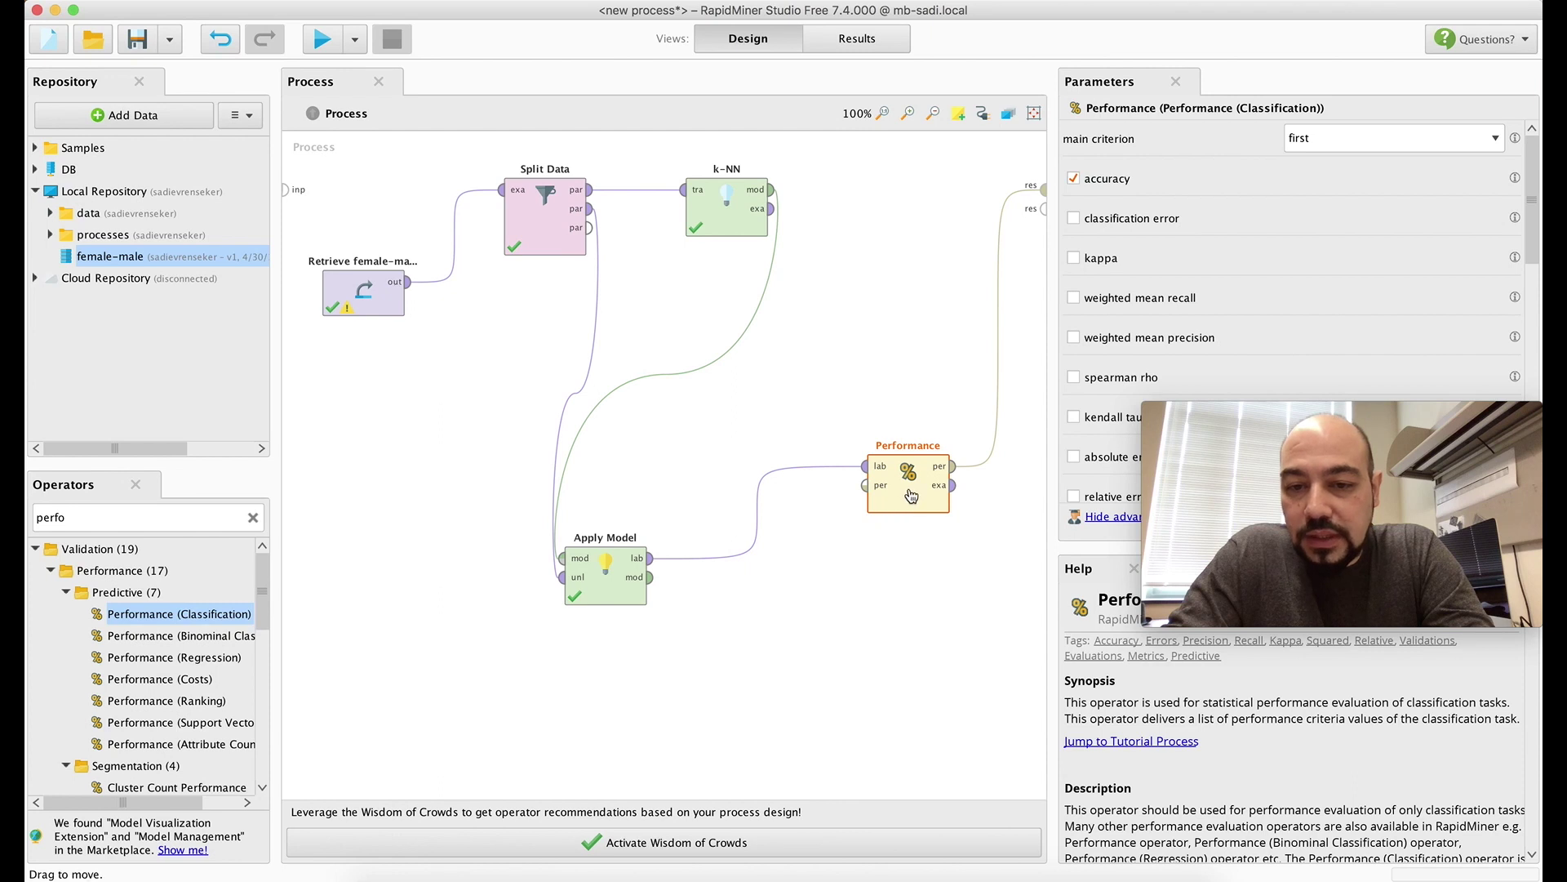
- Review the performance criteria, keeping accuracy selected, and run the process to inspect the k-NN performance table
scroll(1130, 298, down, 5)
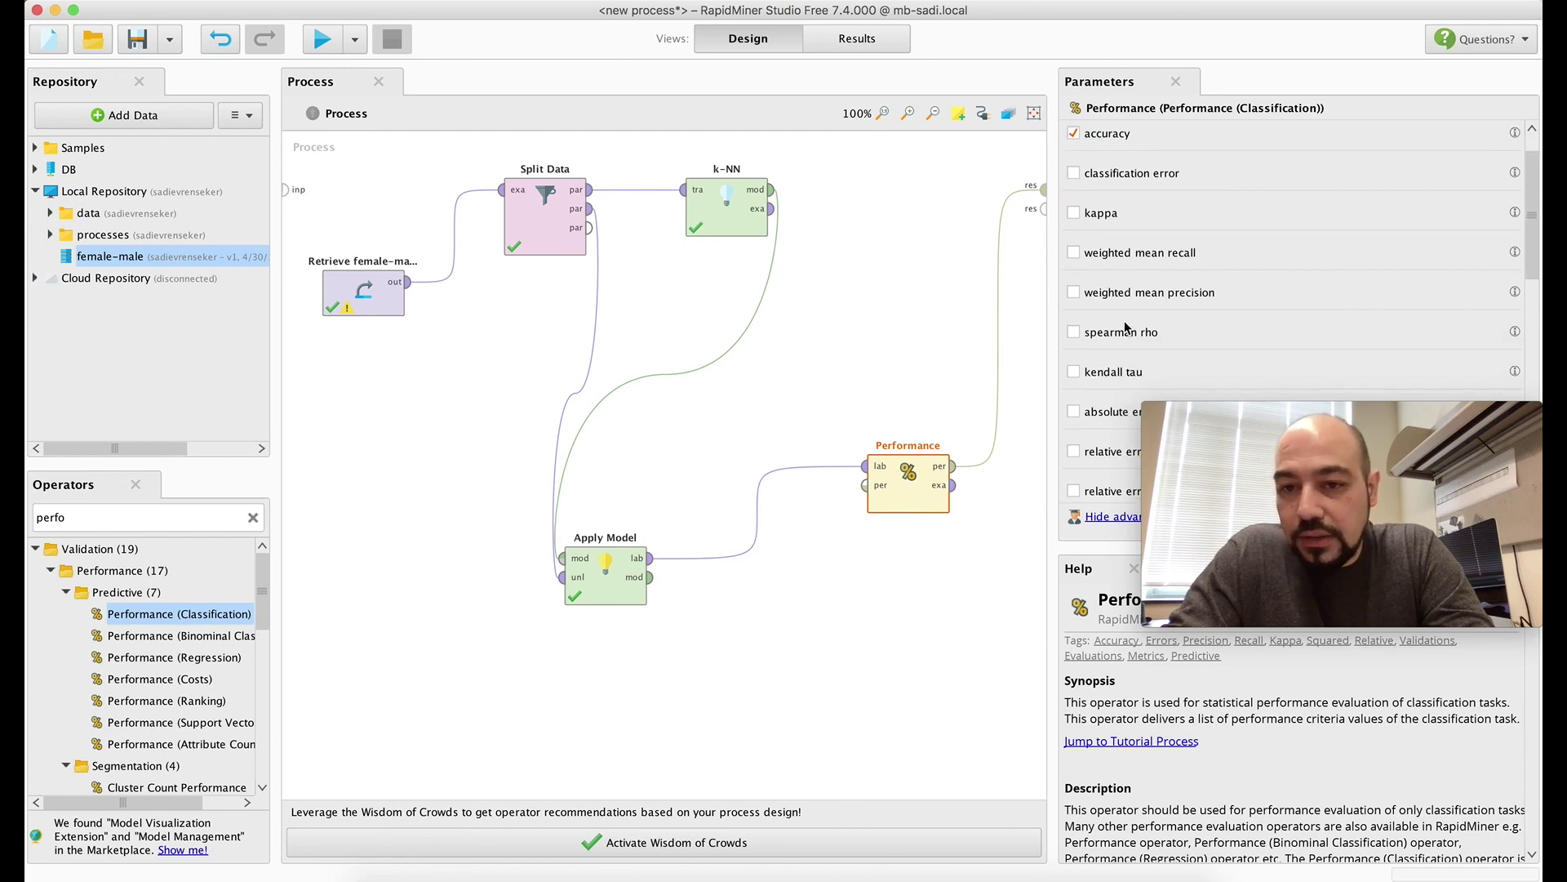
scroll(1130, 298, up, 5)
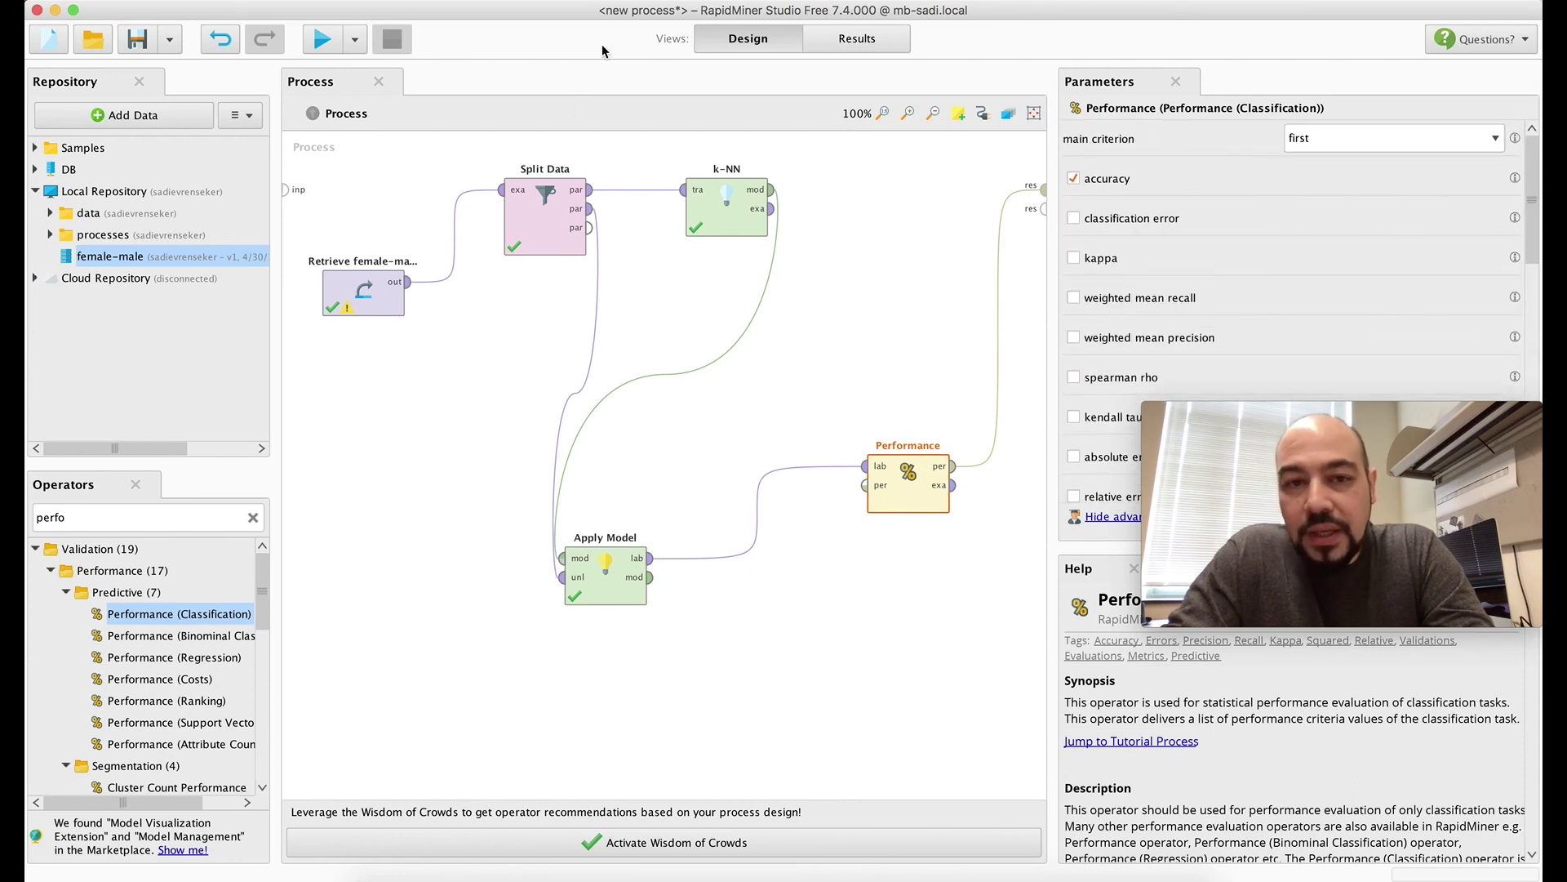
click(321, 37)
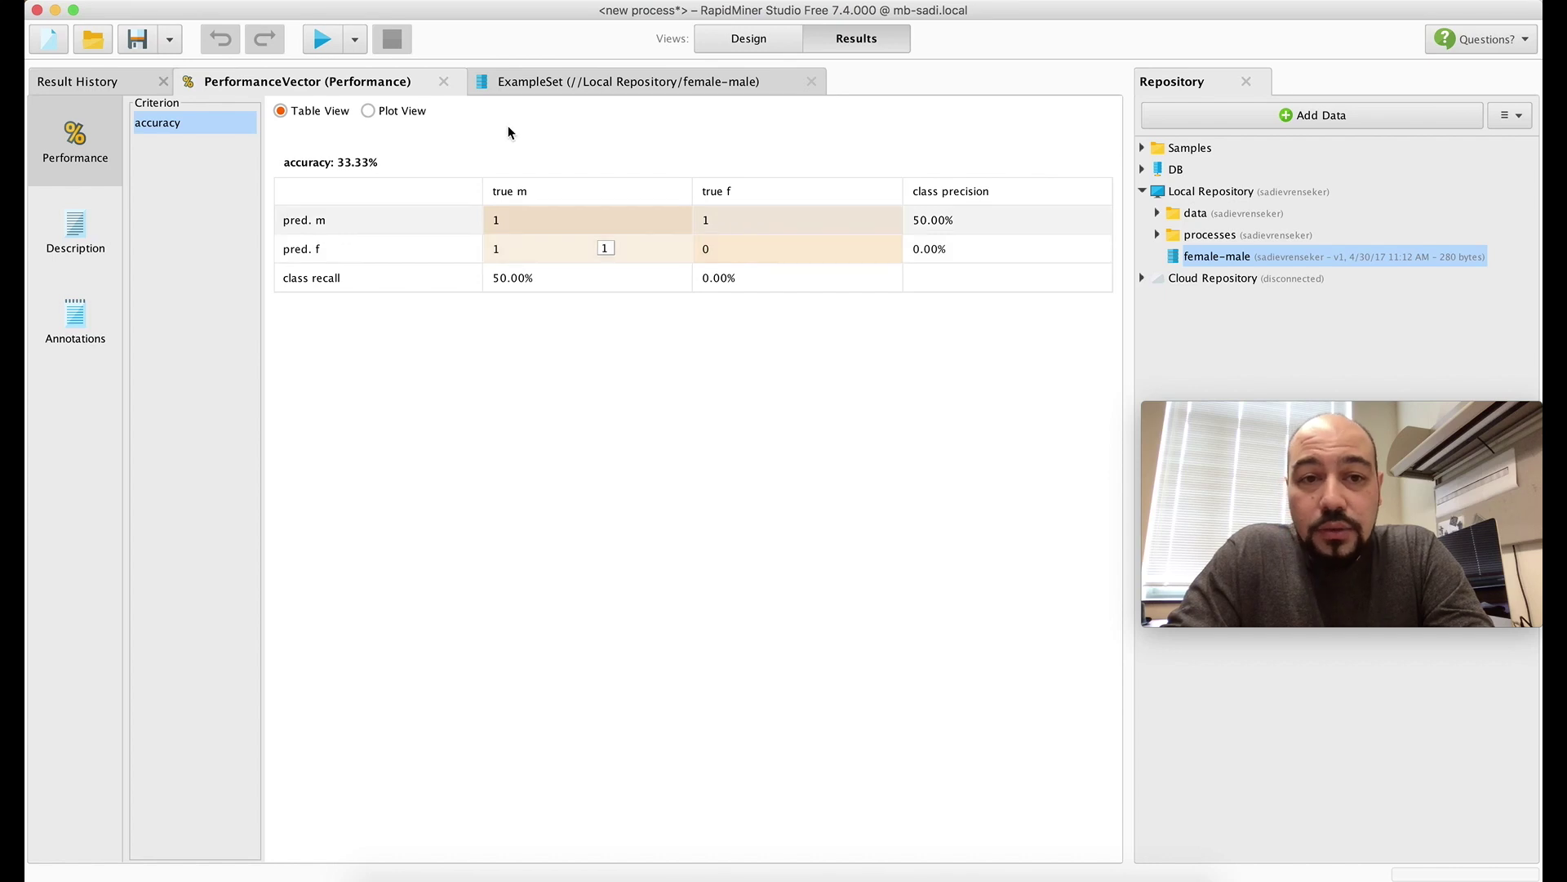
click(585, 83)
click(377, 97)
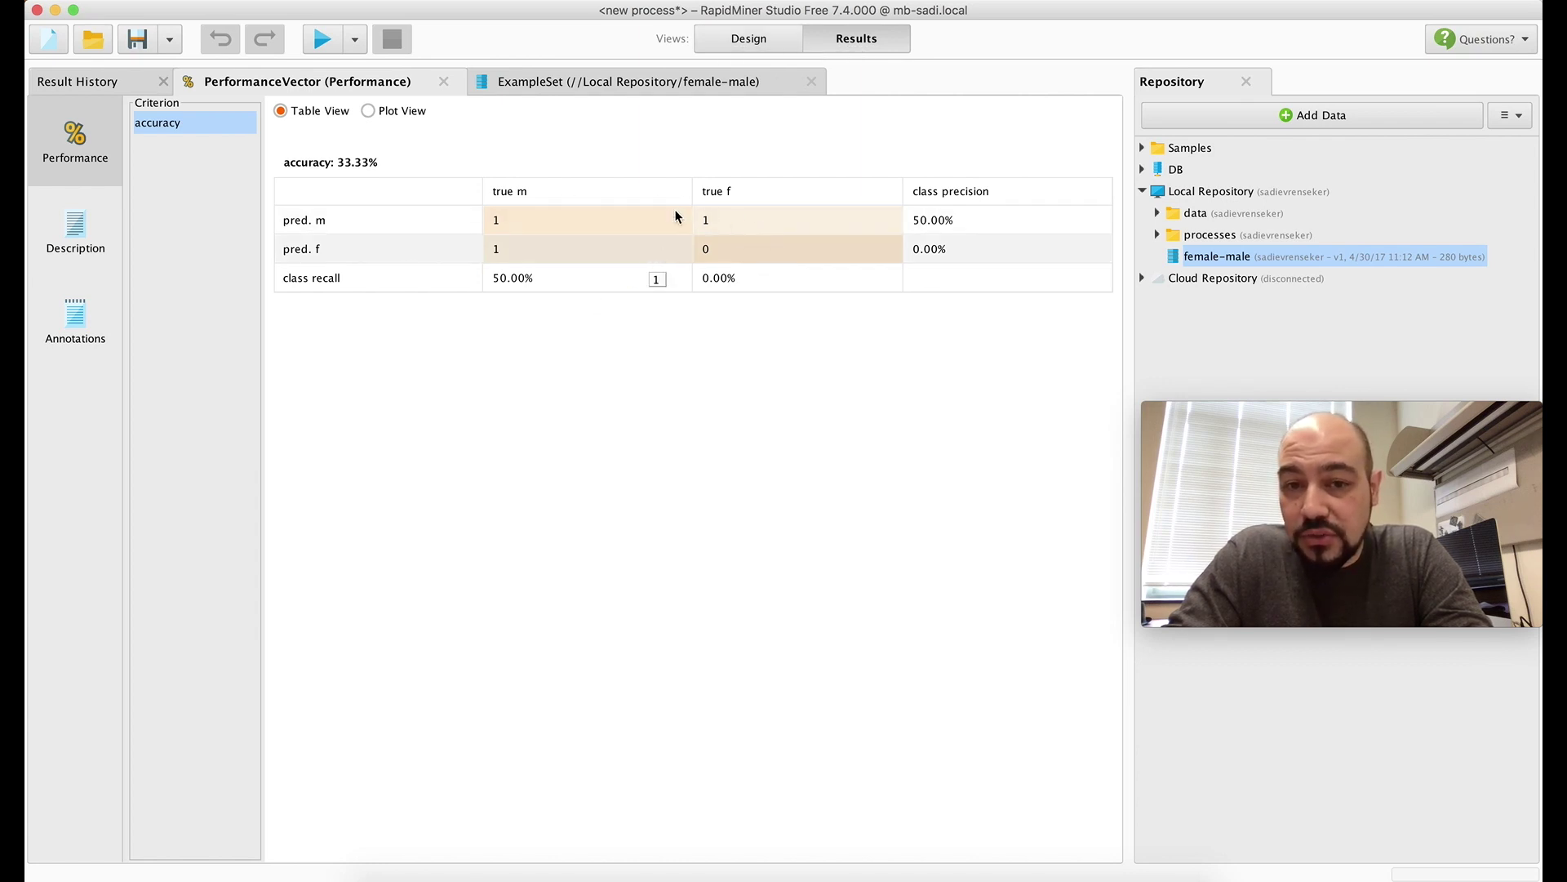
- Rearrange the process layout with Apply Model below k-NN, Performance moved back up and Split Data moved down beside Retrieve
click(740, 40)
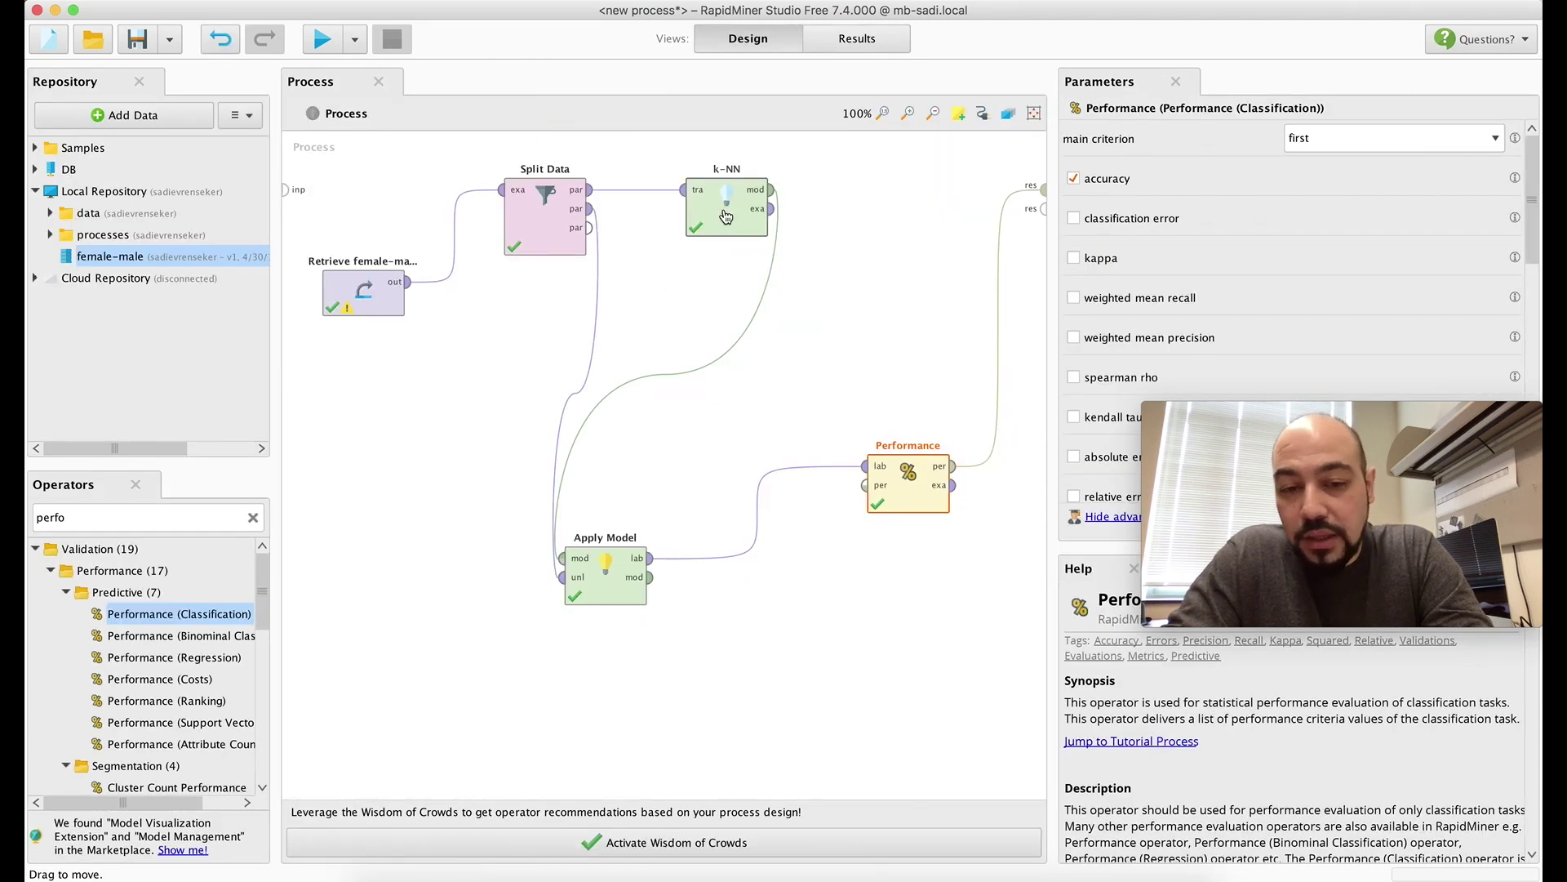
drag(610, 598, 792, 599)
drag(903, 508, 903, 325)
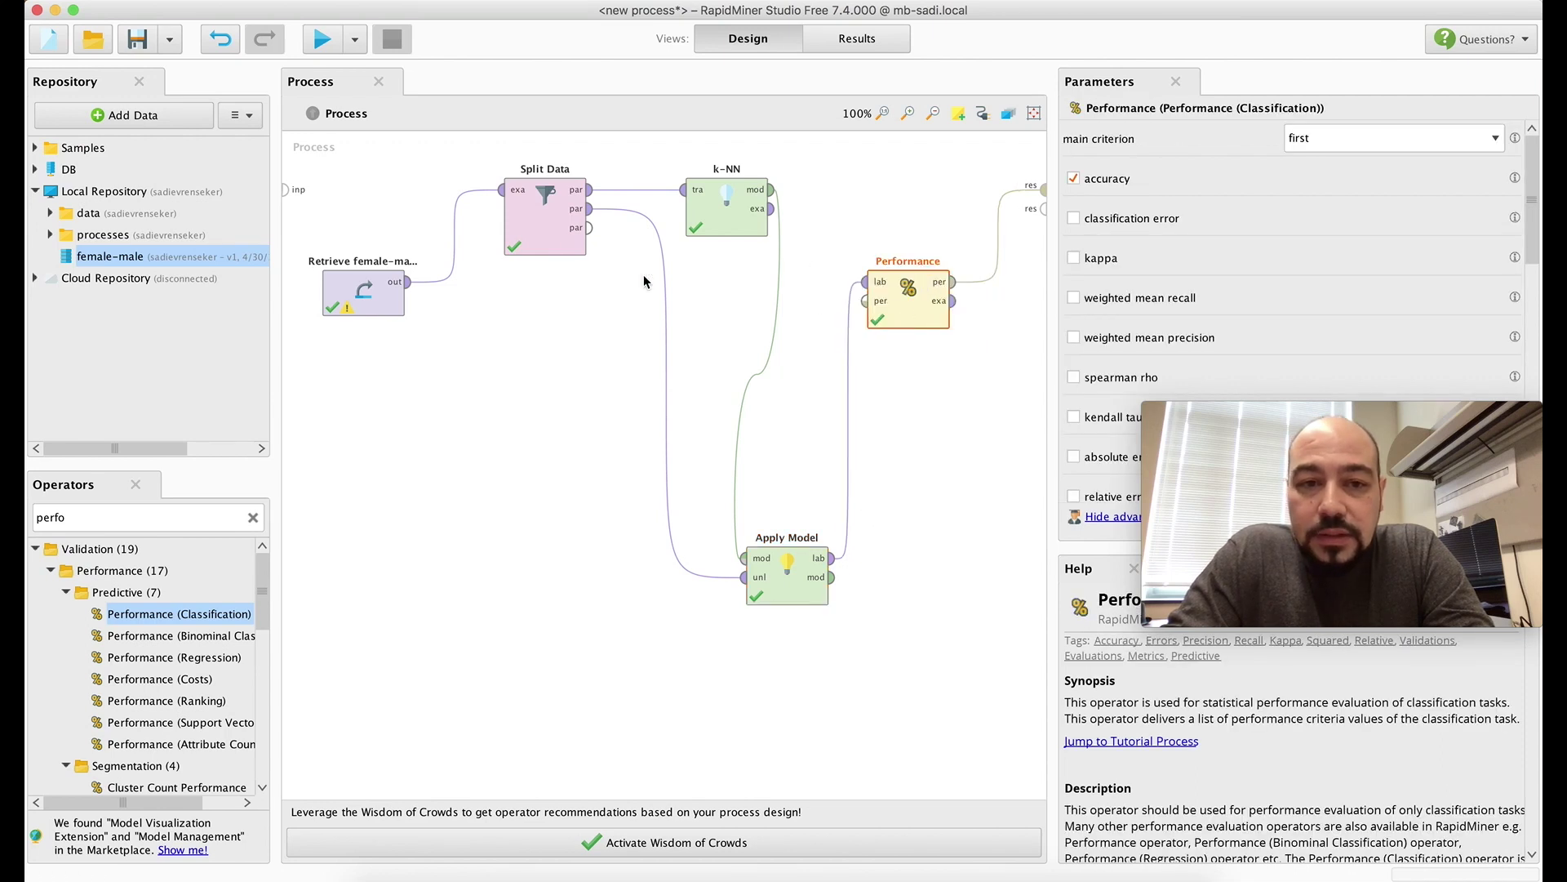
drag(578, 231, 523, 414)
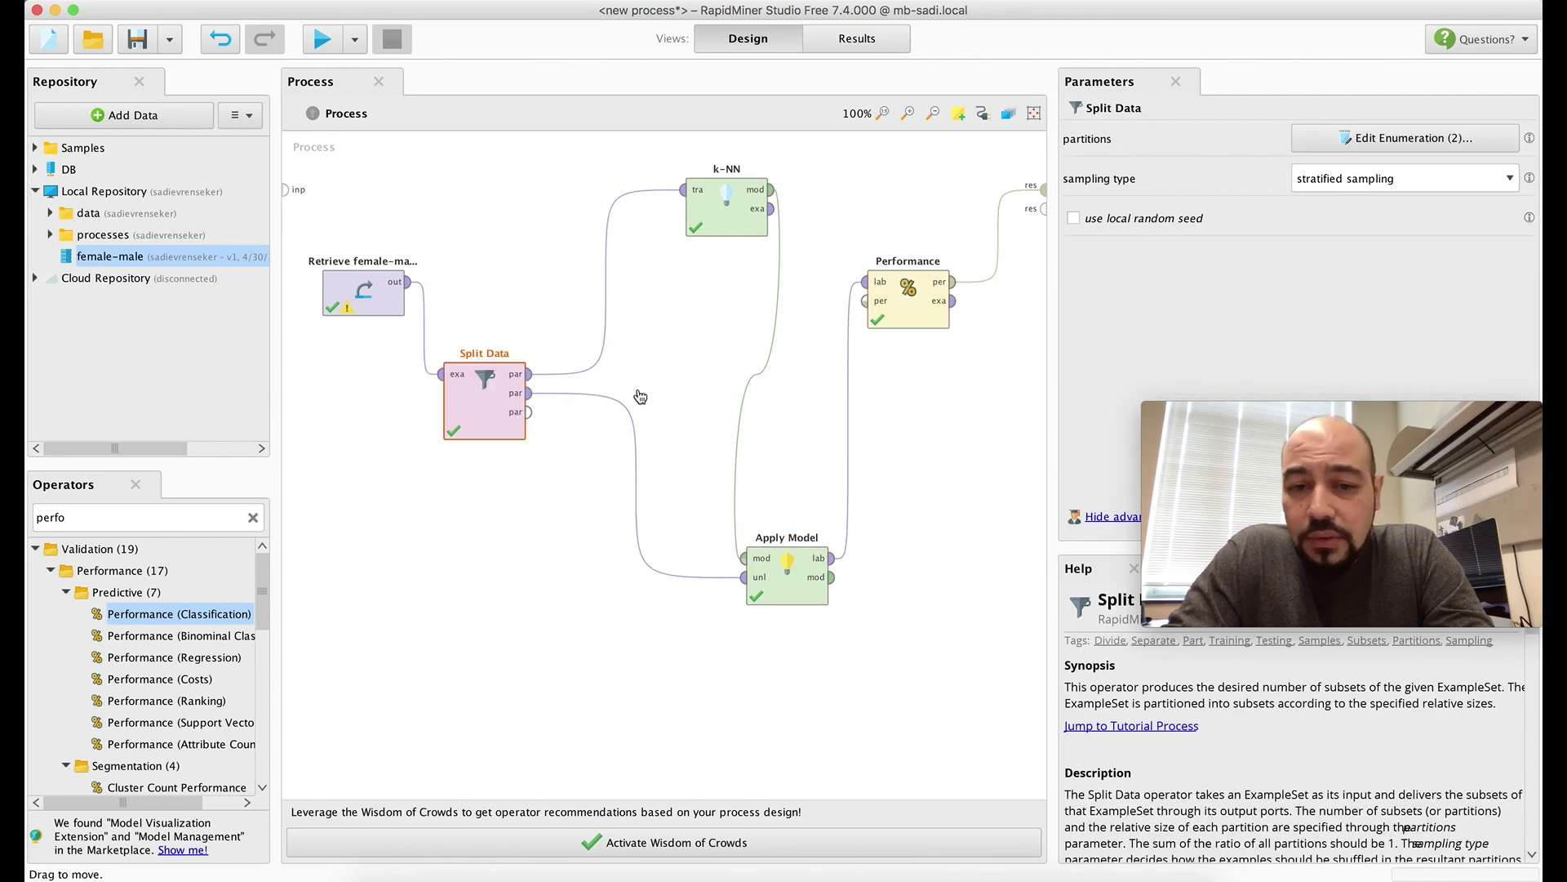
- Search the operators for "naive", add Naive Bayes below k-NN and connect it to the first Split Data partition and Apply Model's model input
click(724, 222)
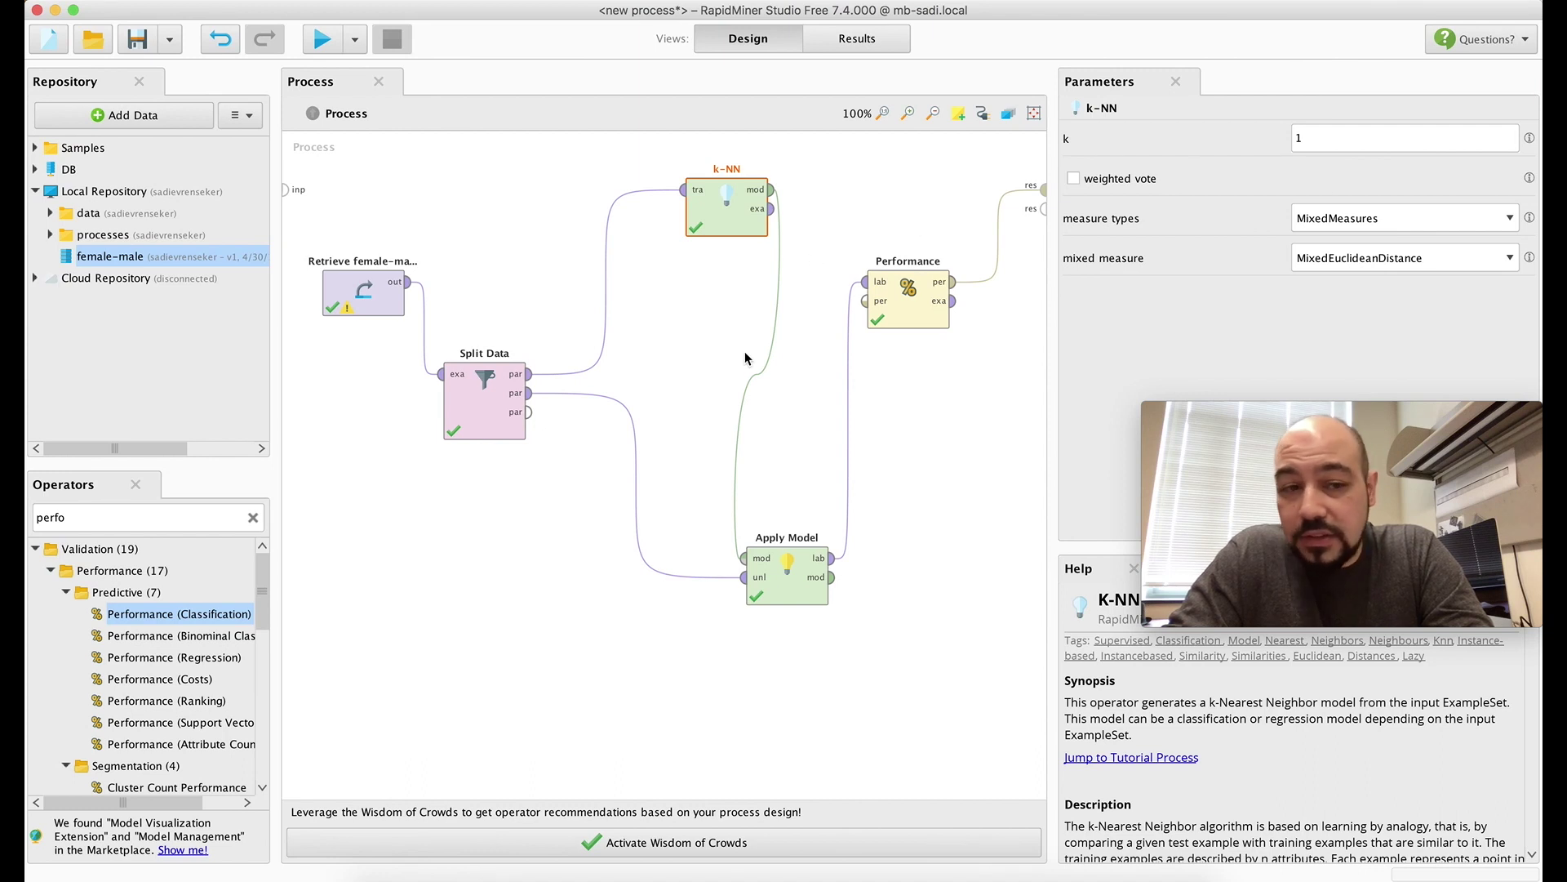
click(160, 520)
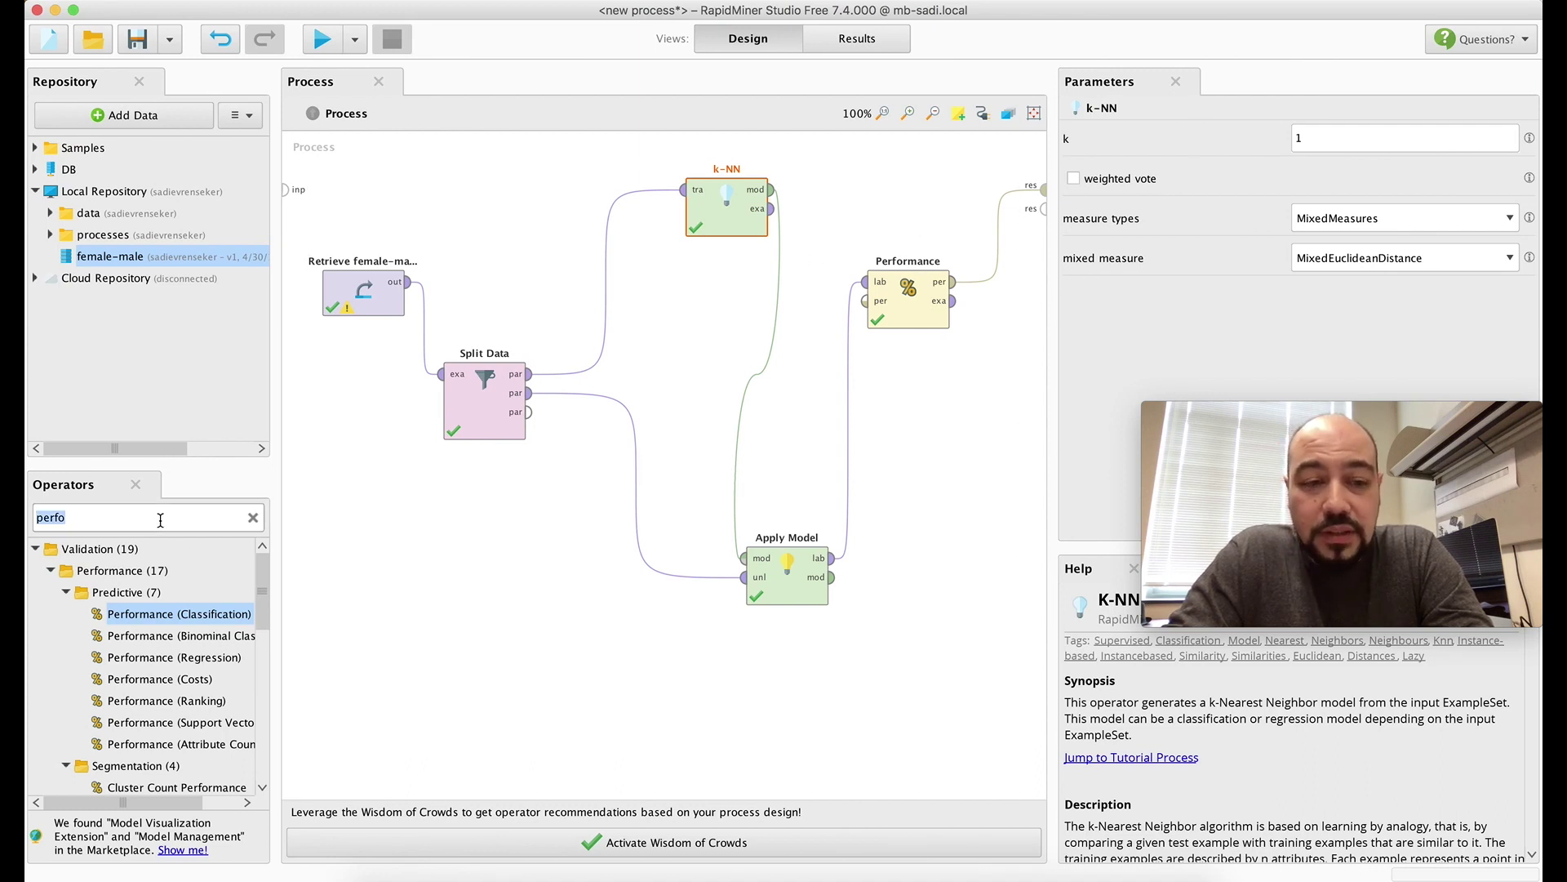
text(naive)
drag(161, 636, 719, 294)
click(529, 374)
click(682, 284)
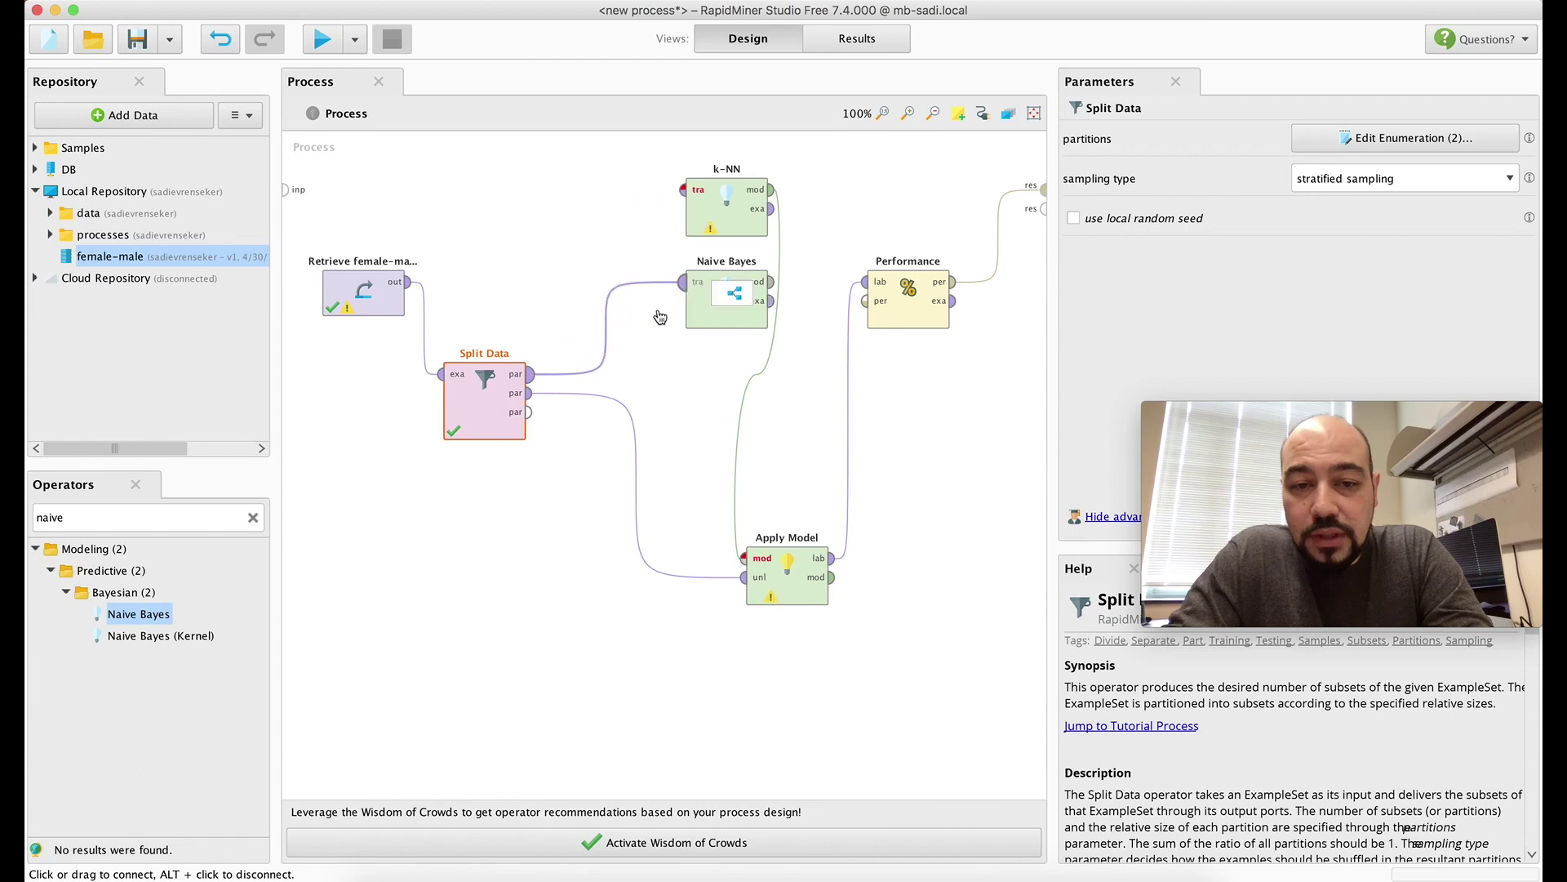
click(772, 286)
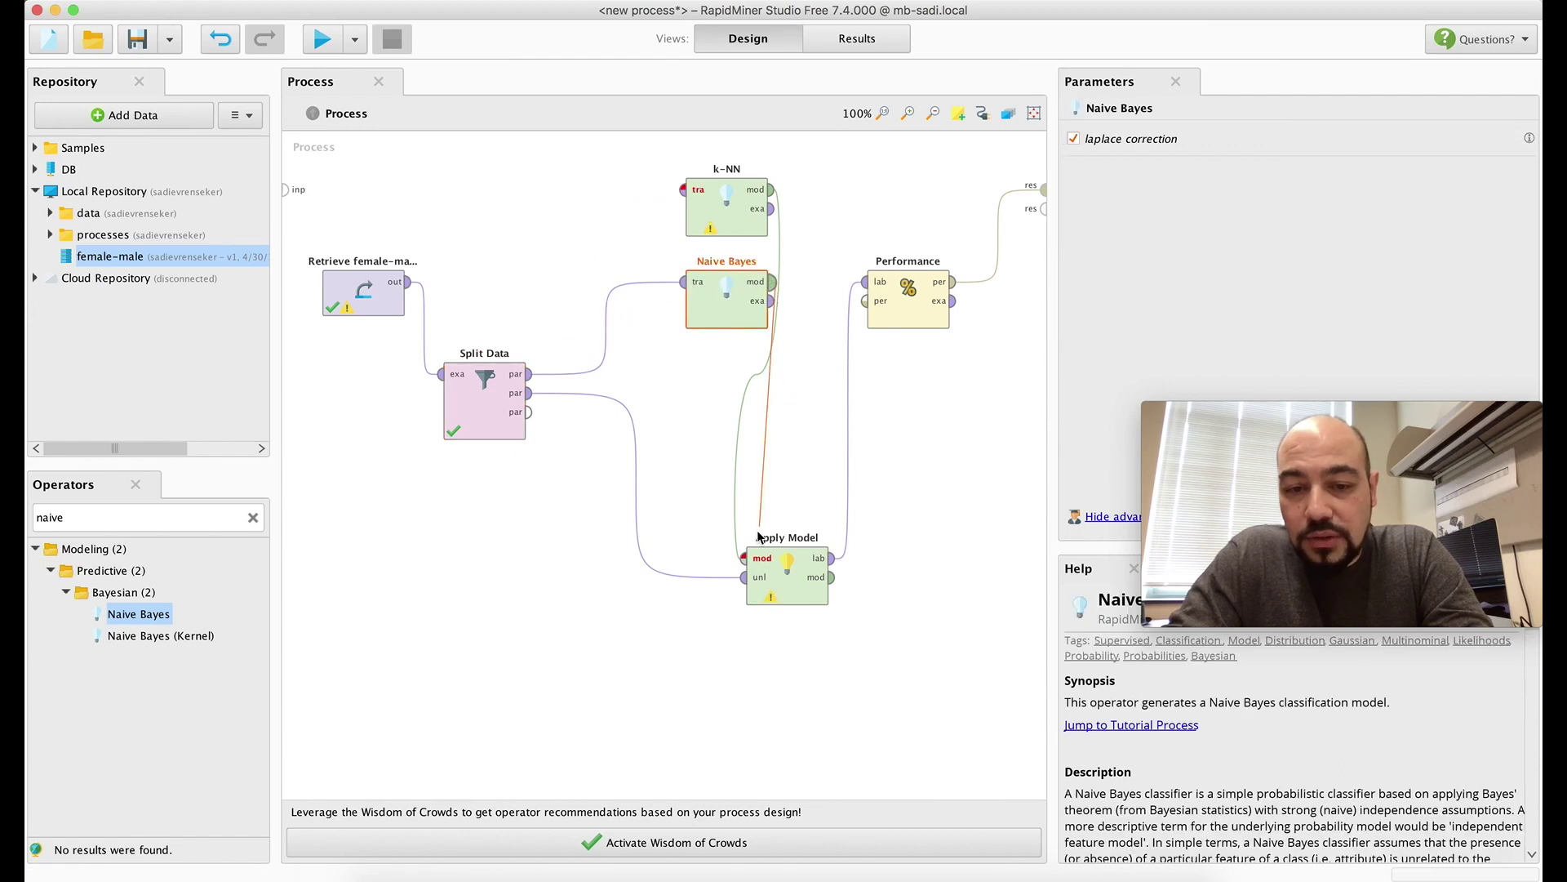
click(743, 557)
- Replace k-NN with Naive Bayes by deleting k-NN and moving Naive Bayes up, and run the process
click(734, 214)
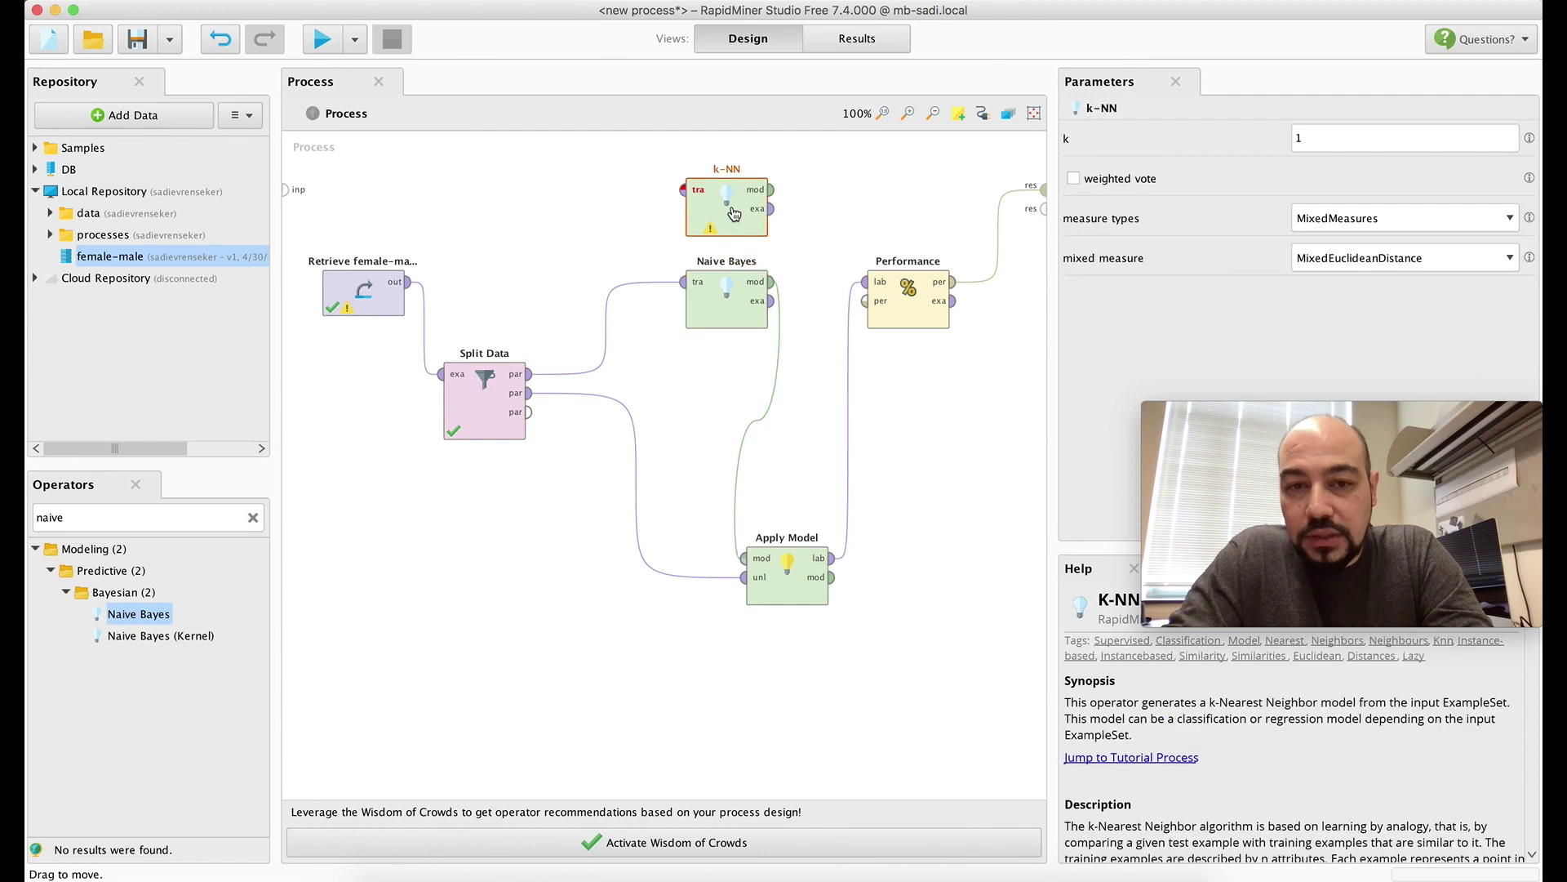
key(Delete)
drag(735, 301, 674, 209)
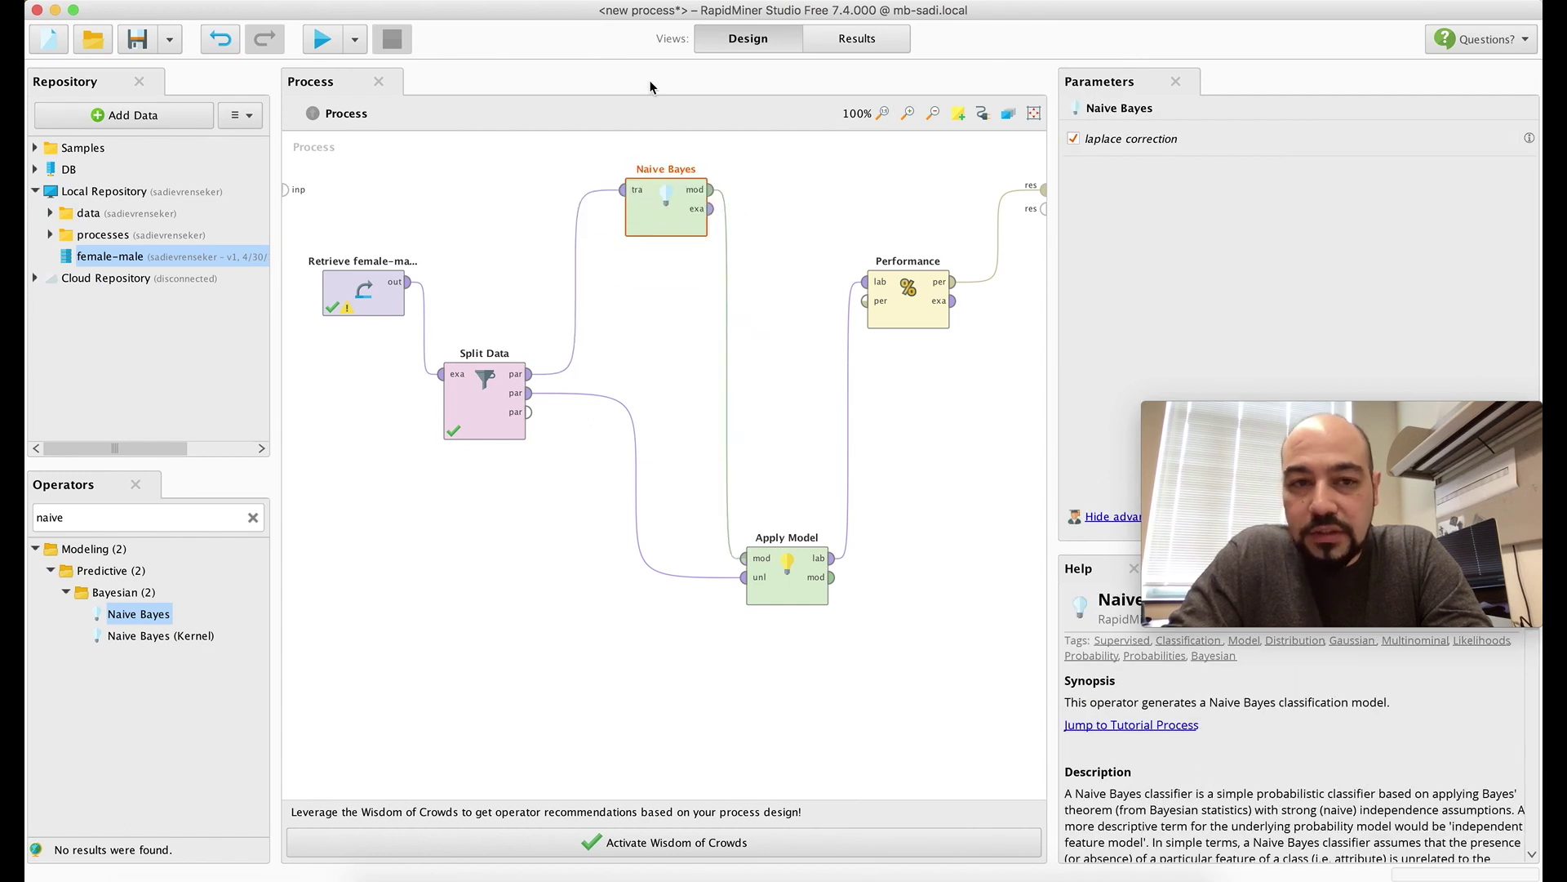
click(323, 38)
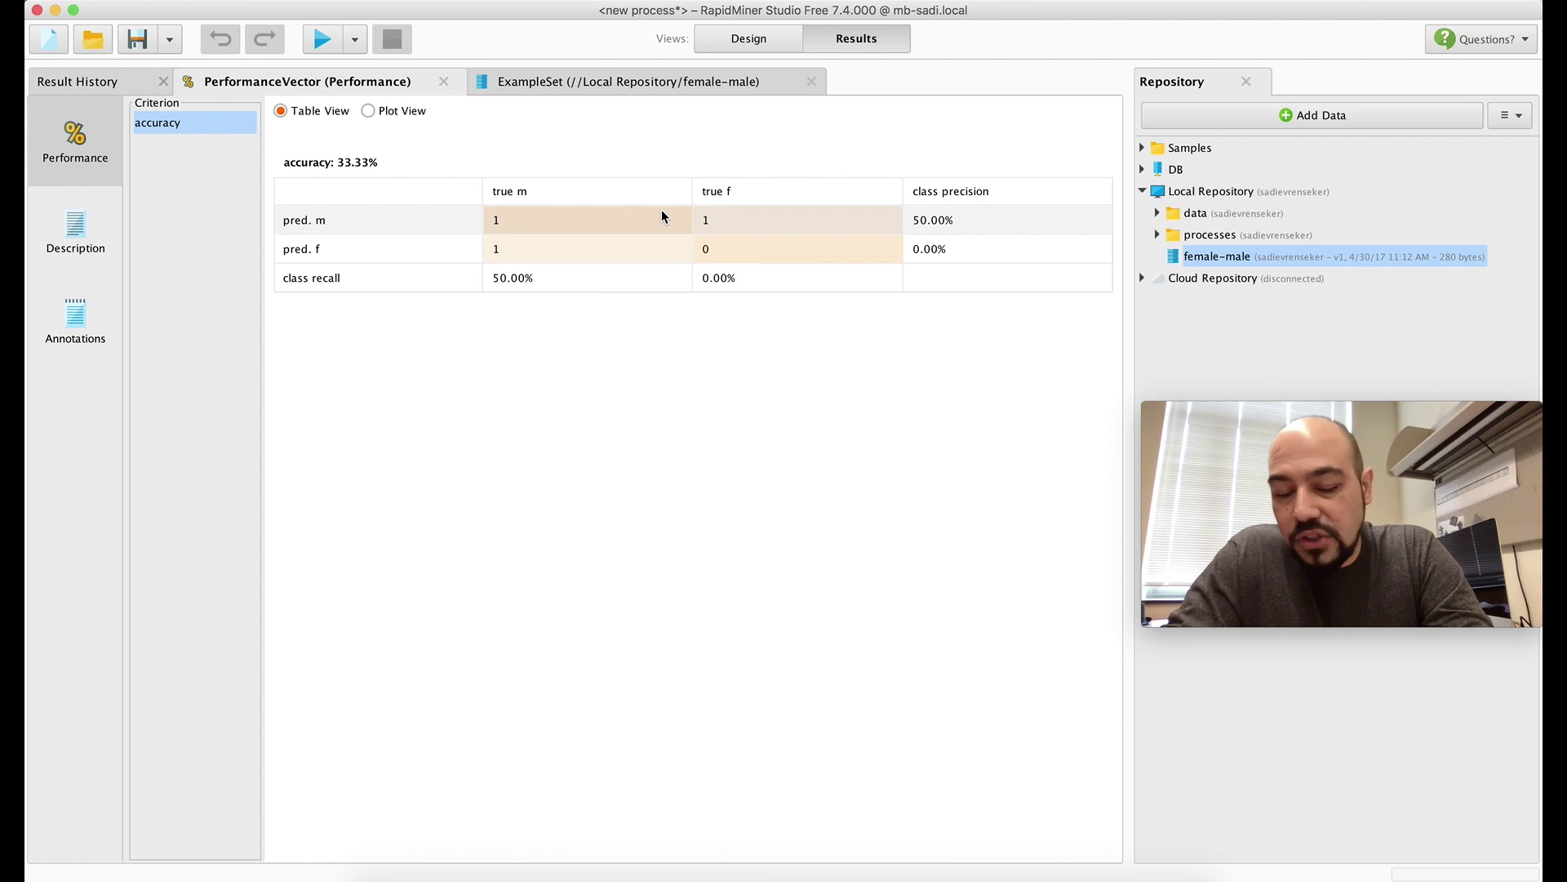
- Search the operators for "decis", add Decision Tree below Naive Bayes in the process and delete Naive Bayes
click(770, 38)
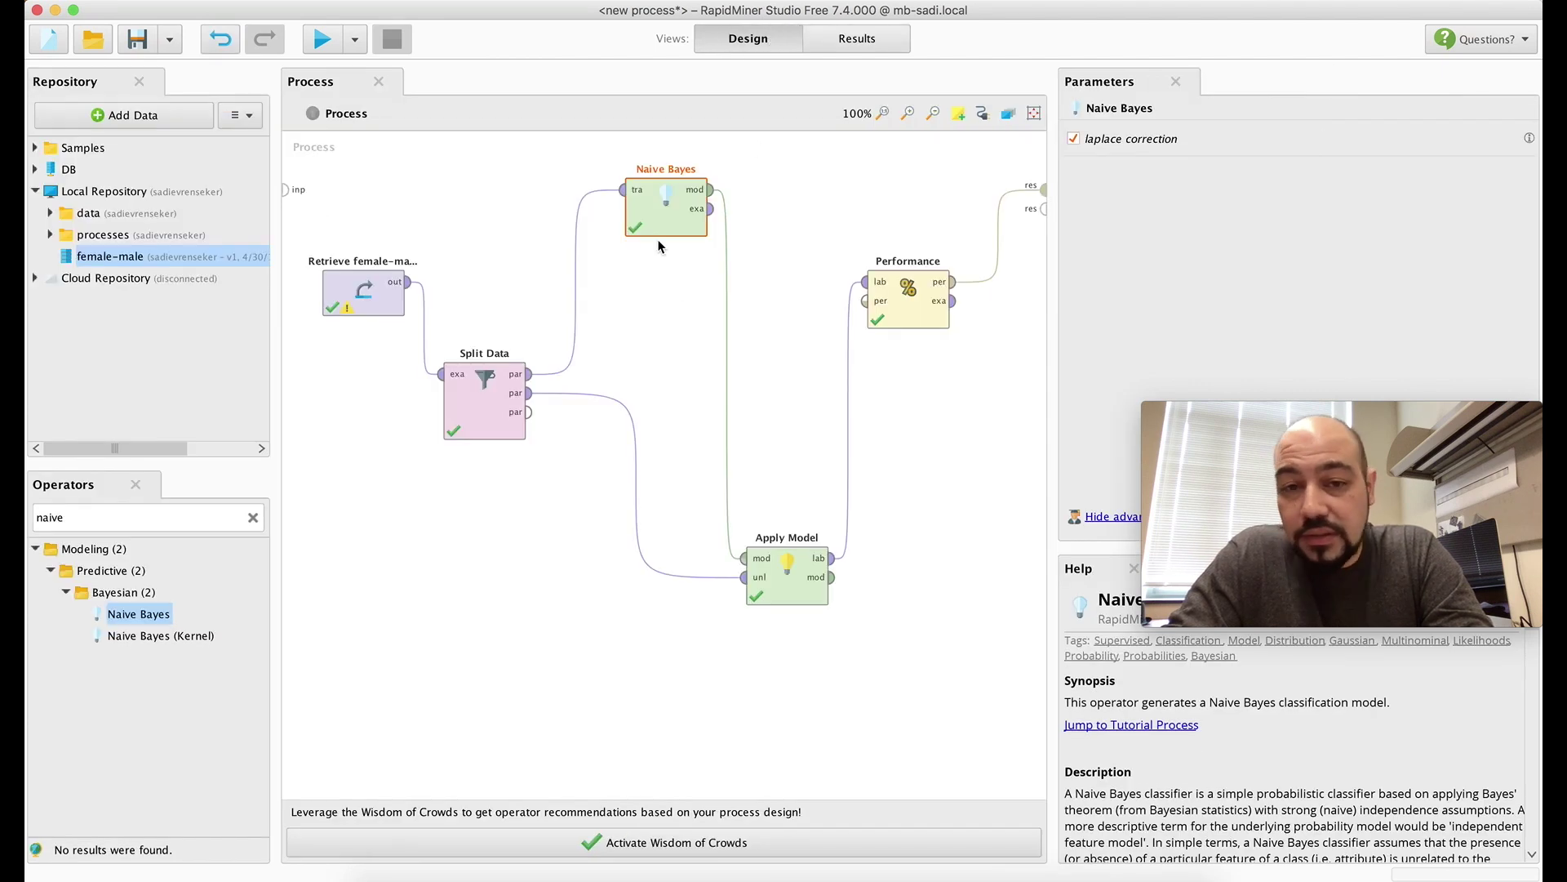
drag(663, 231, 631, 291)
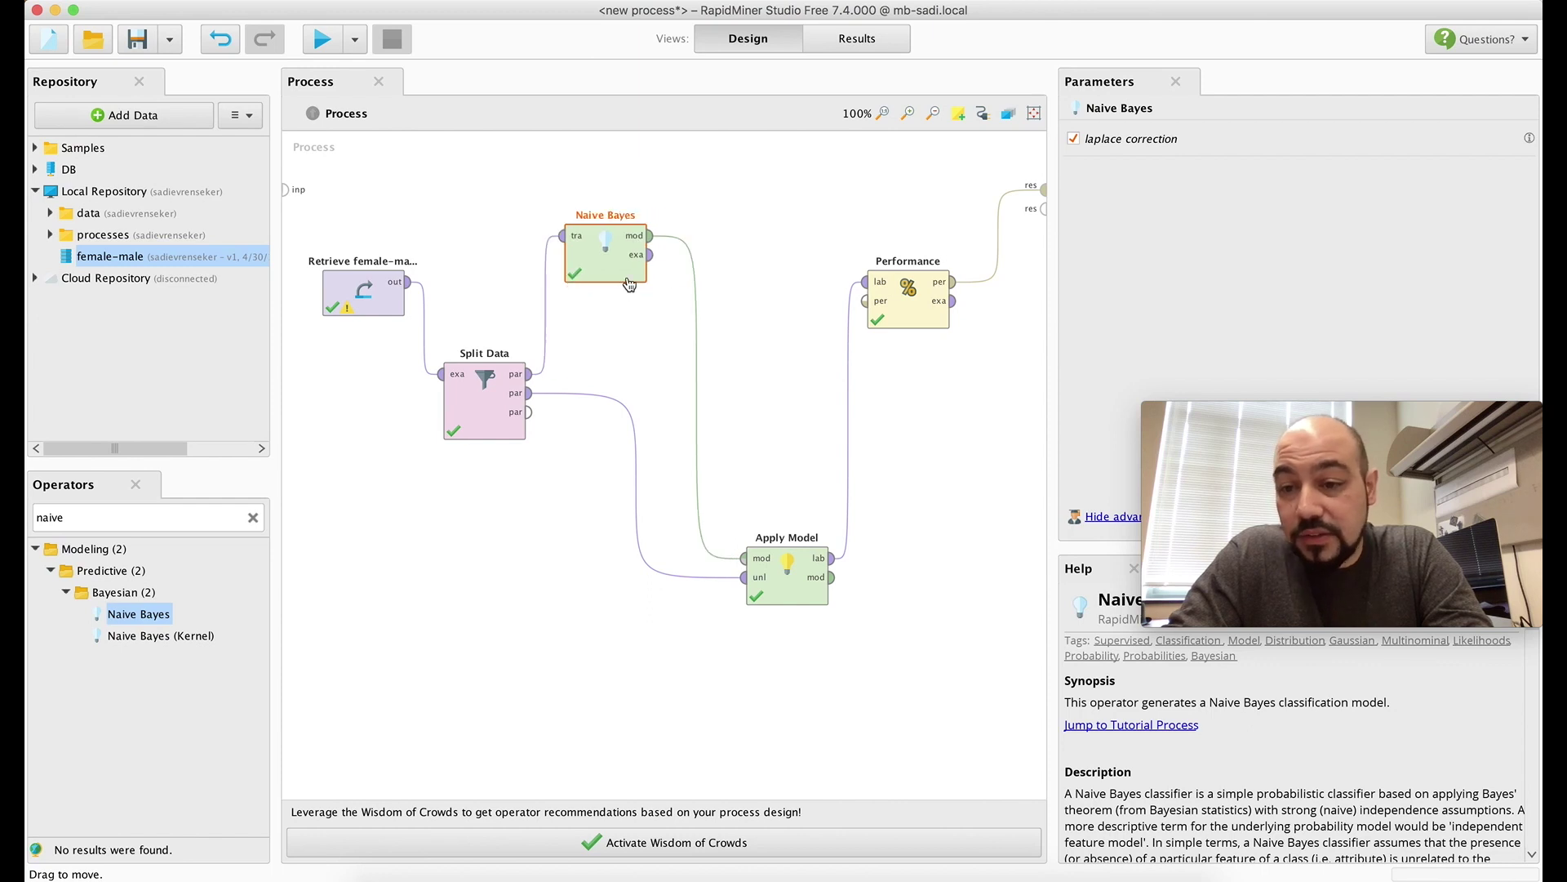
double_click(183, 521)
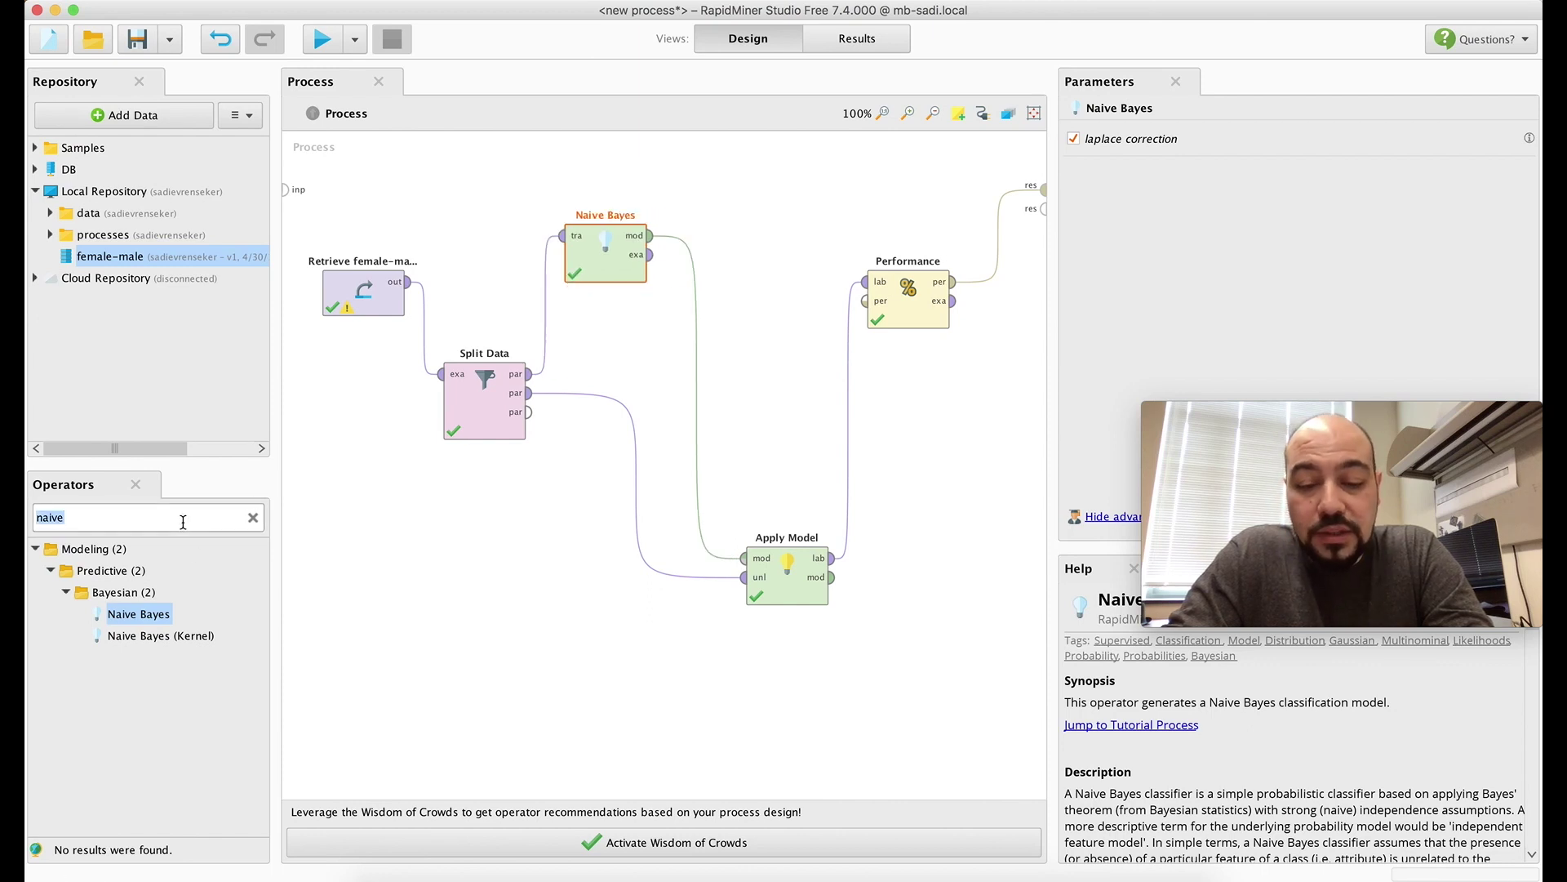
text(decis)
drag(143, 614, 650, 327)
click(611, 268)
key(Delete)
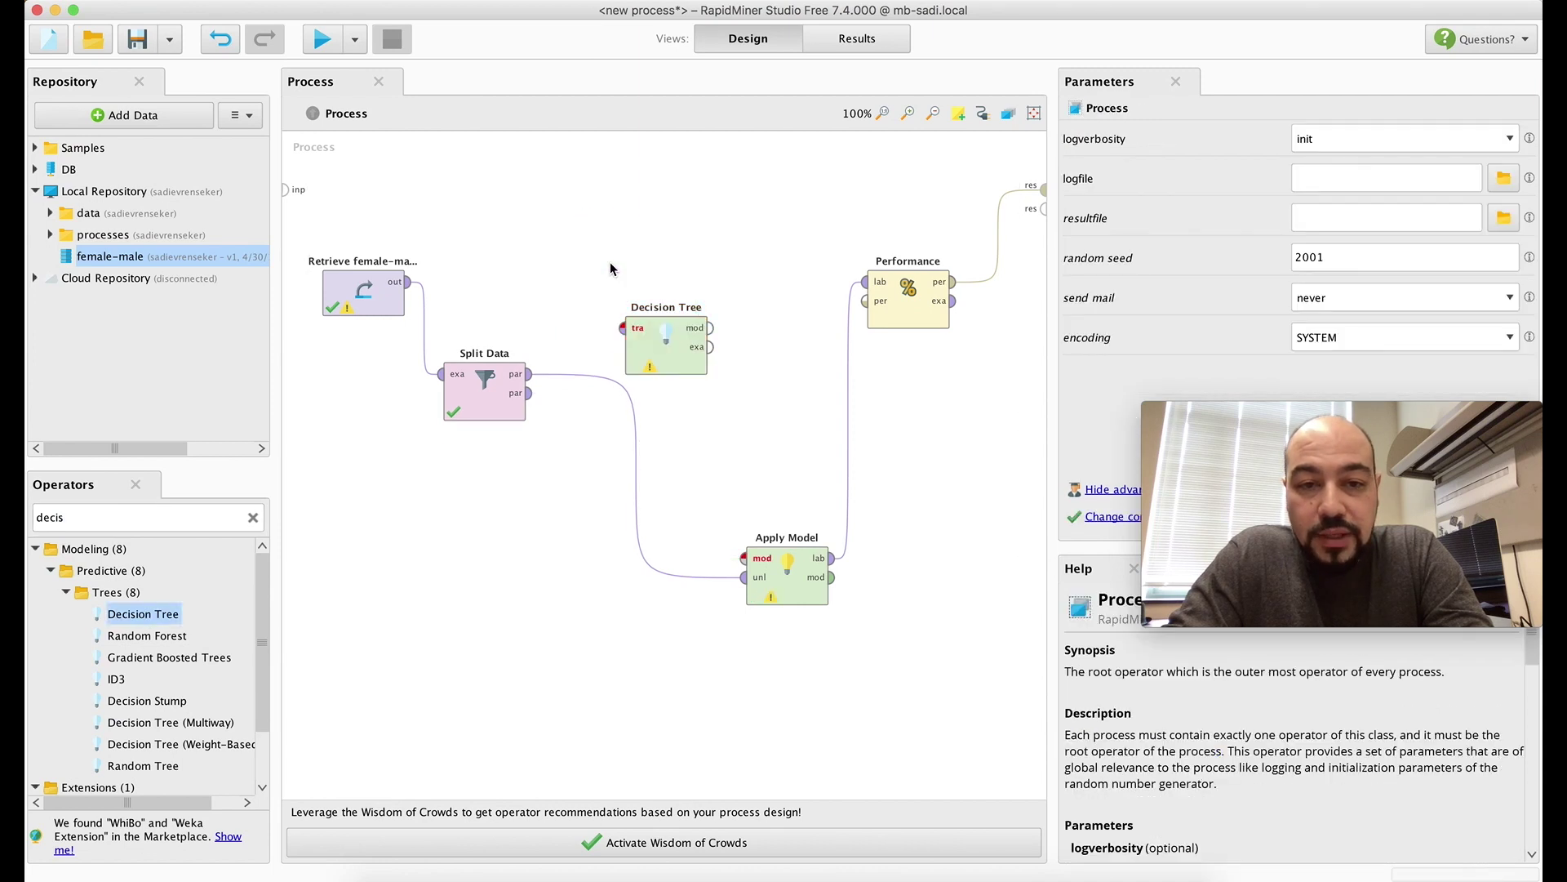
- Connect Decision Tree between the first partition and Apply Model's model input, reconnect the second partition to the unlabelled input, and run the process
drag(530, 374, 744, 558)
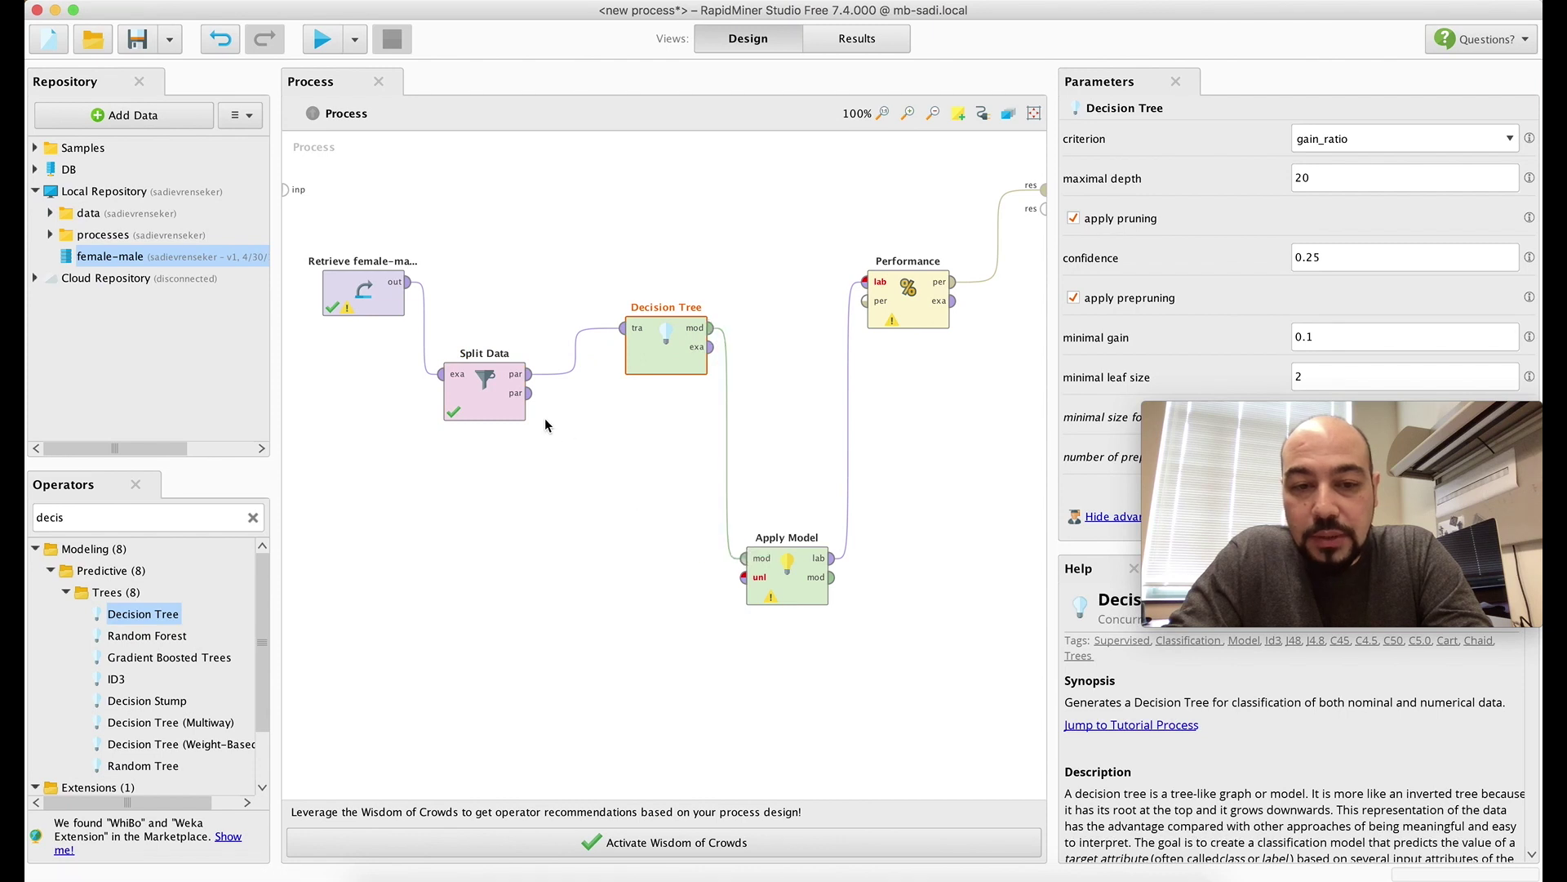
drag(529, 393, 743, 577)
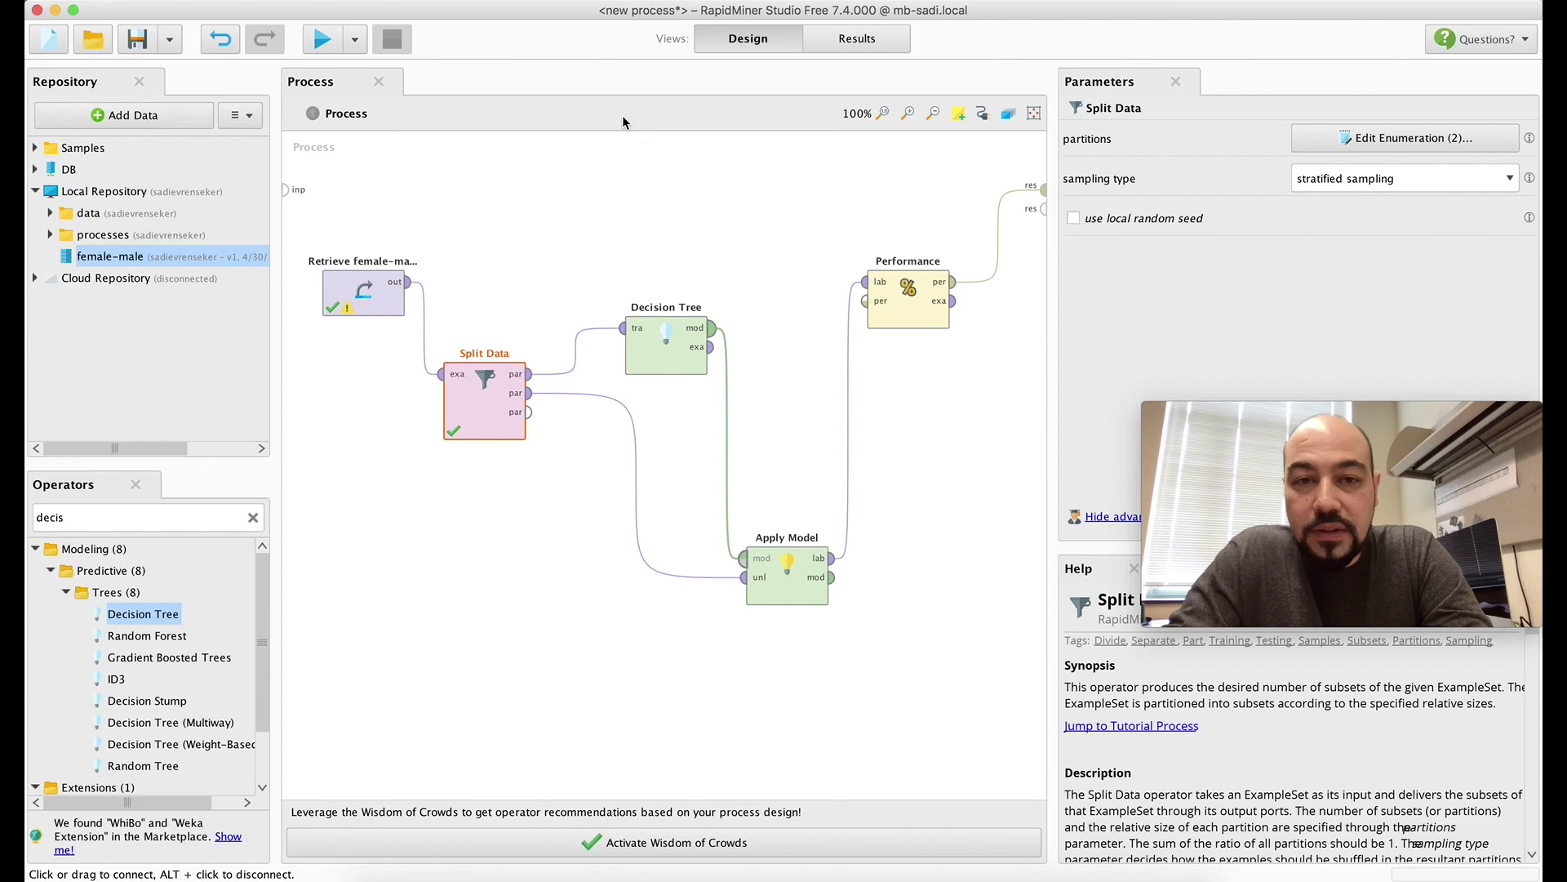
click(308, 43)
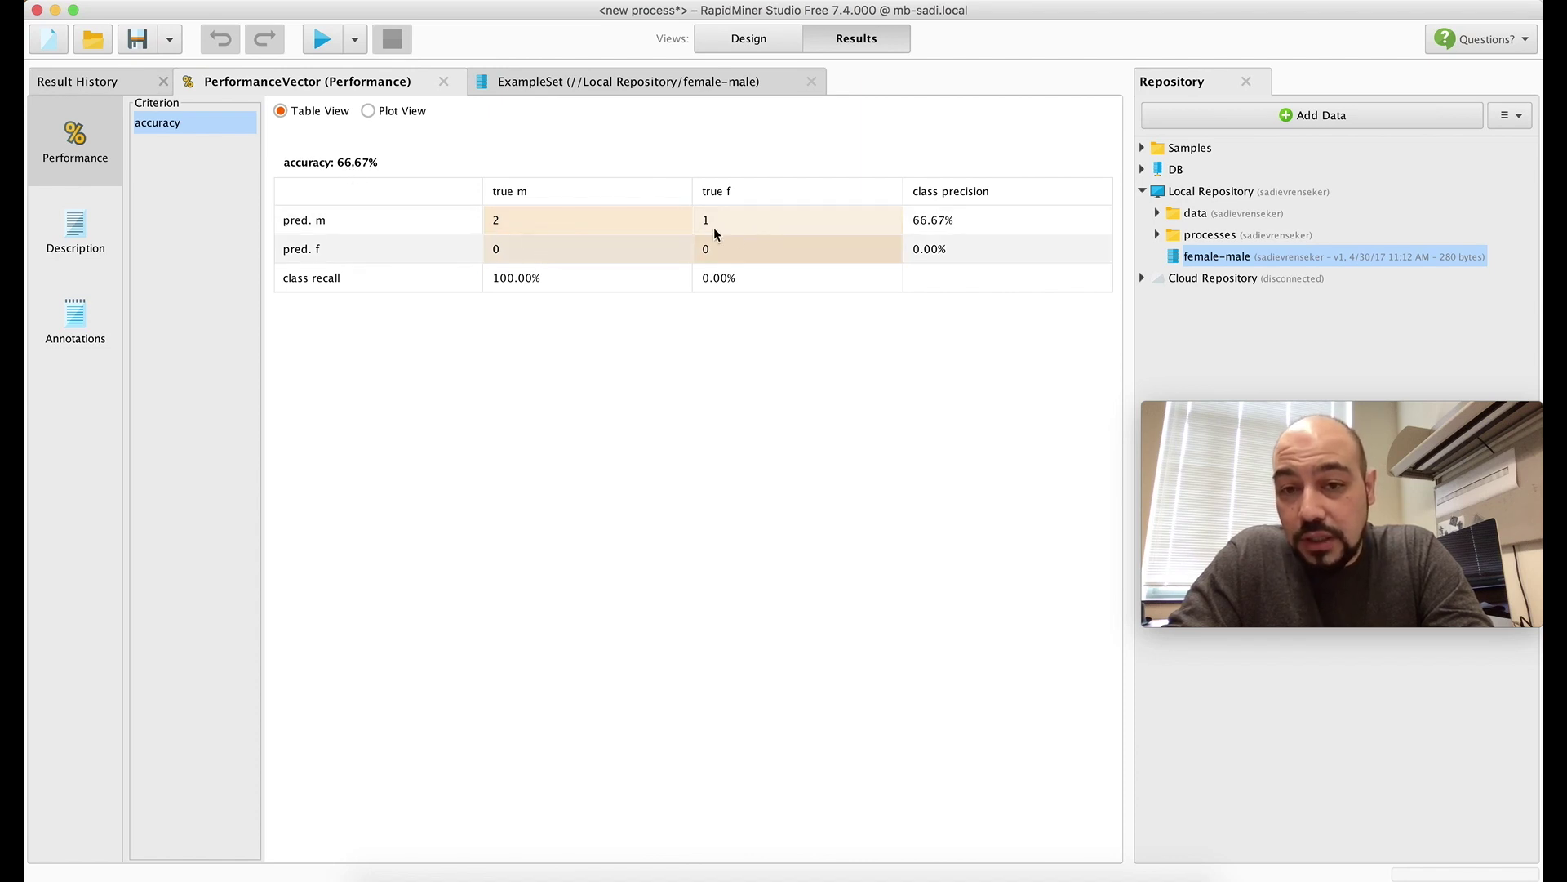
- Search the operators for "neur", add Neural Net below Decision Tree and connect it to the first partition and Apply Model's model input
click(769, 41)
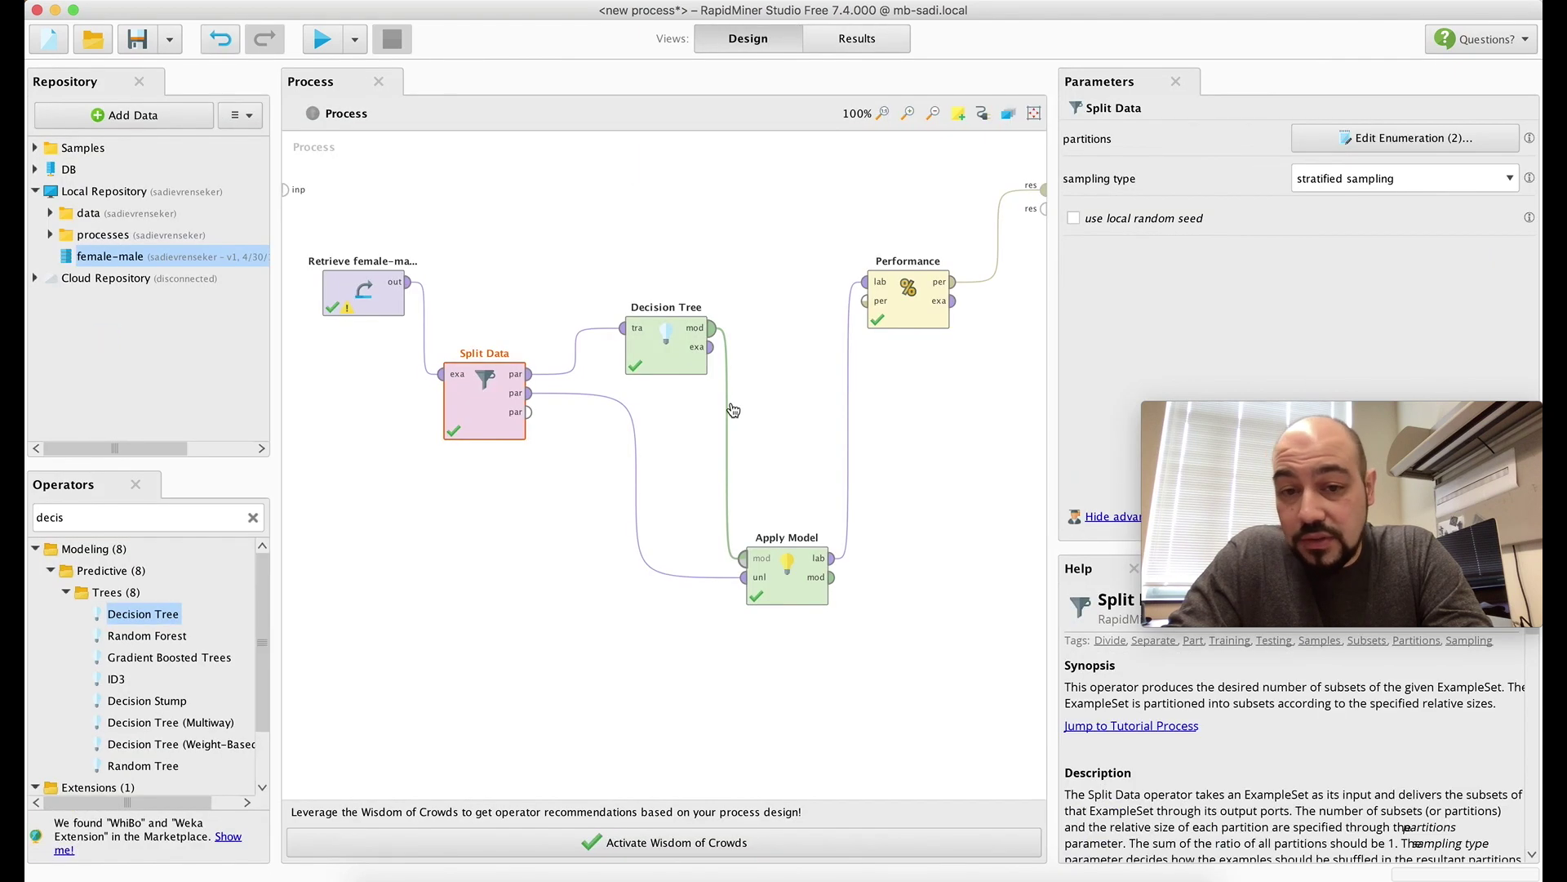
drag(653, 359, 666, 272)
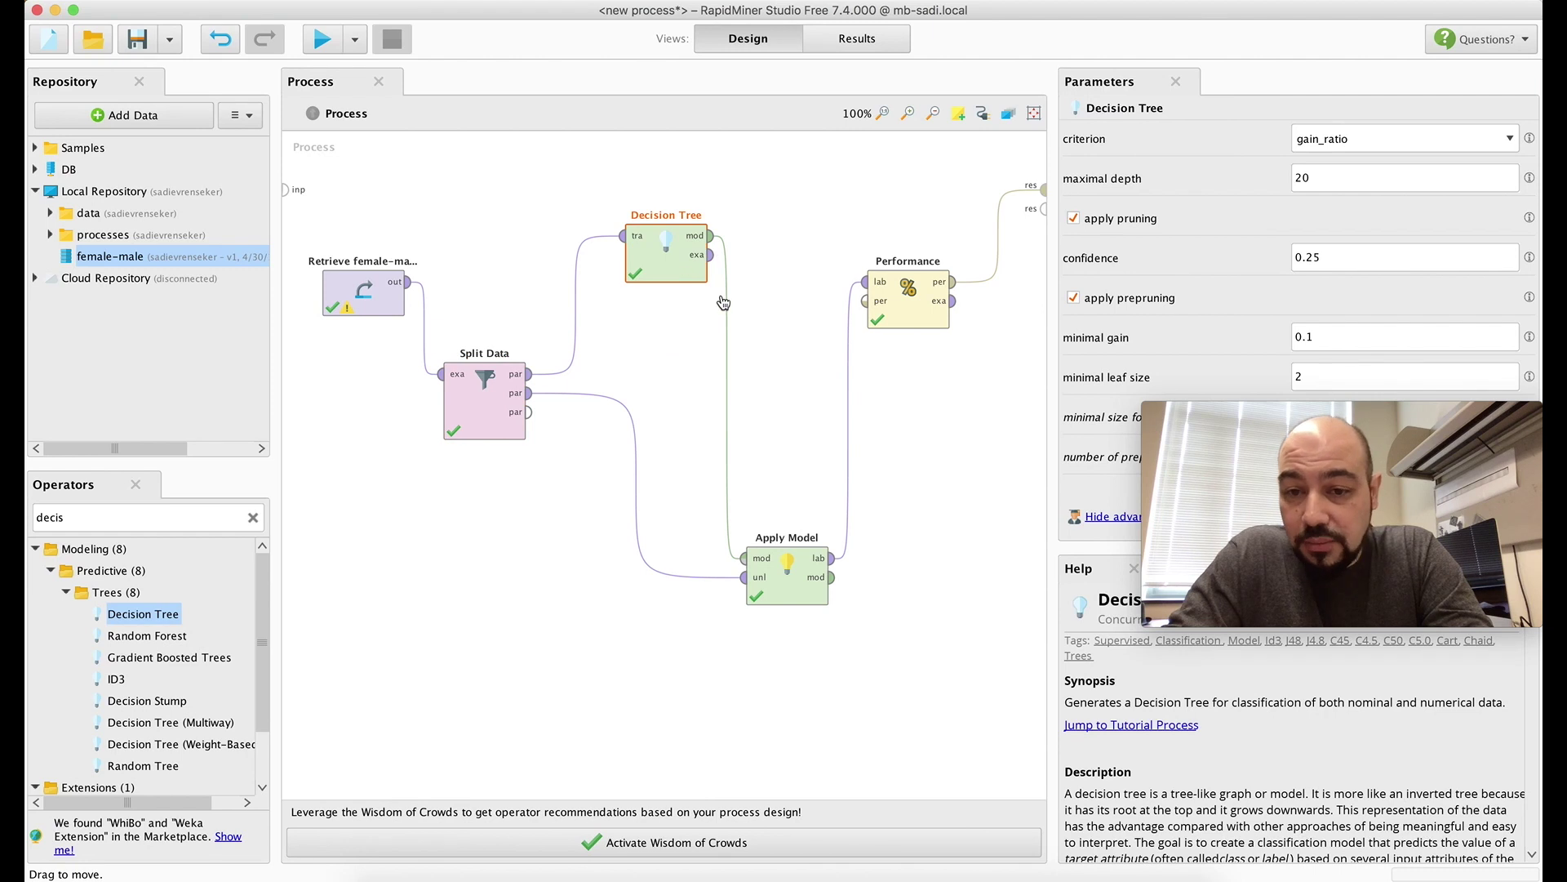
drag(159, 608, 144, 521)
double_click(143, 521)
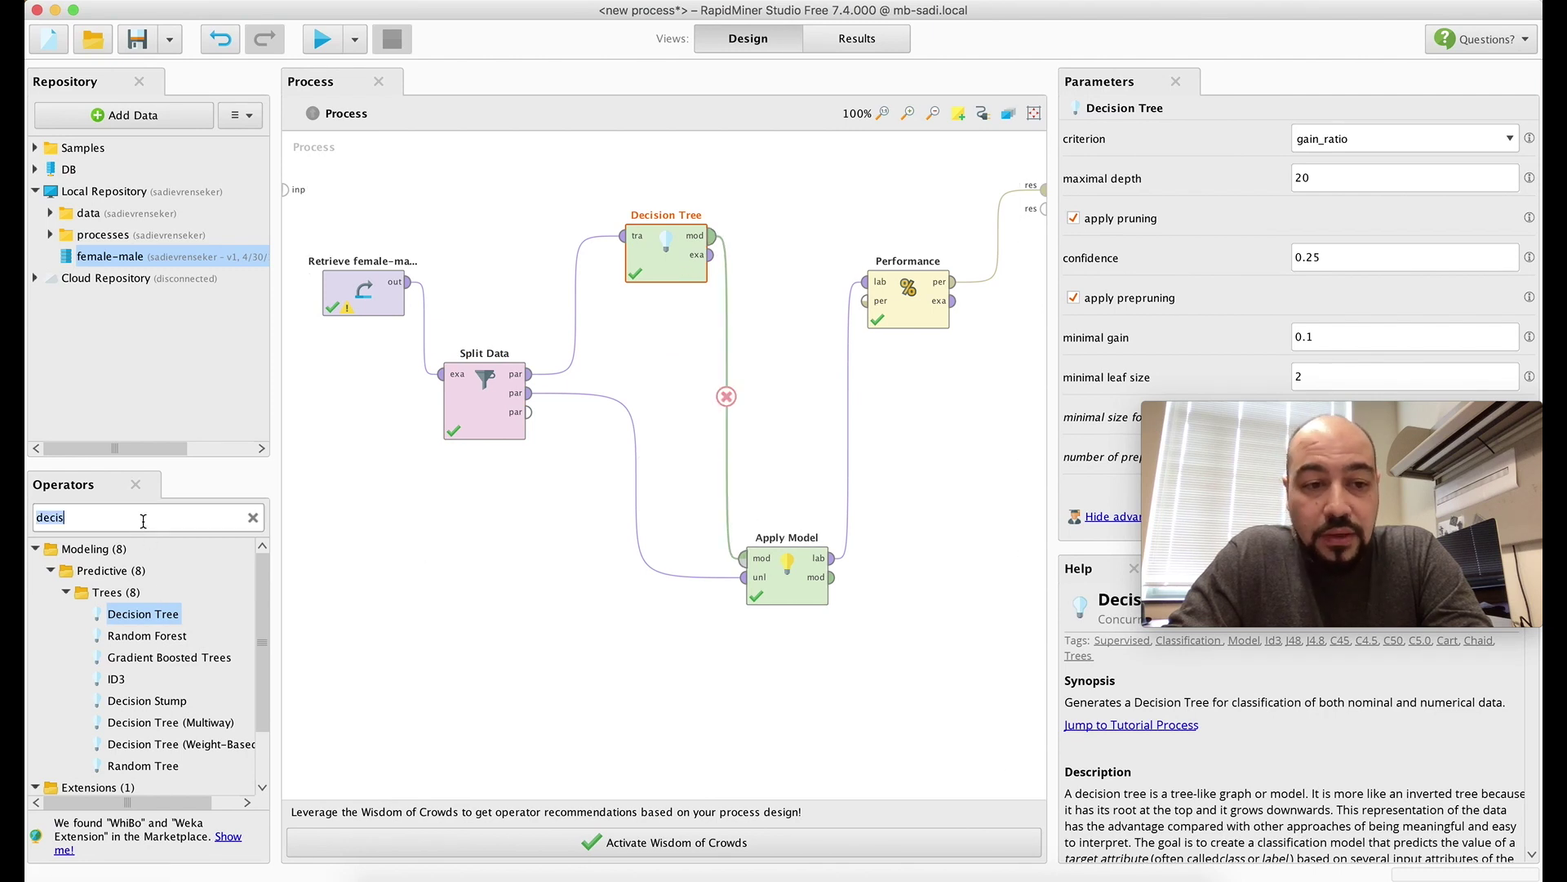
text(neur)
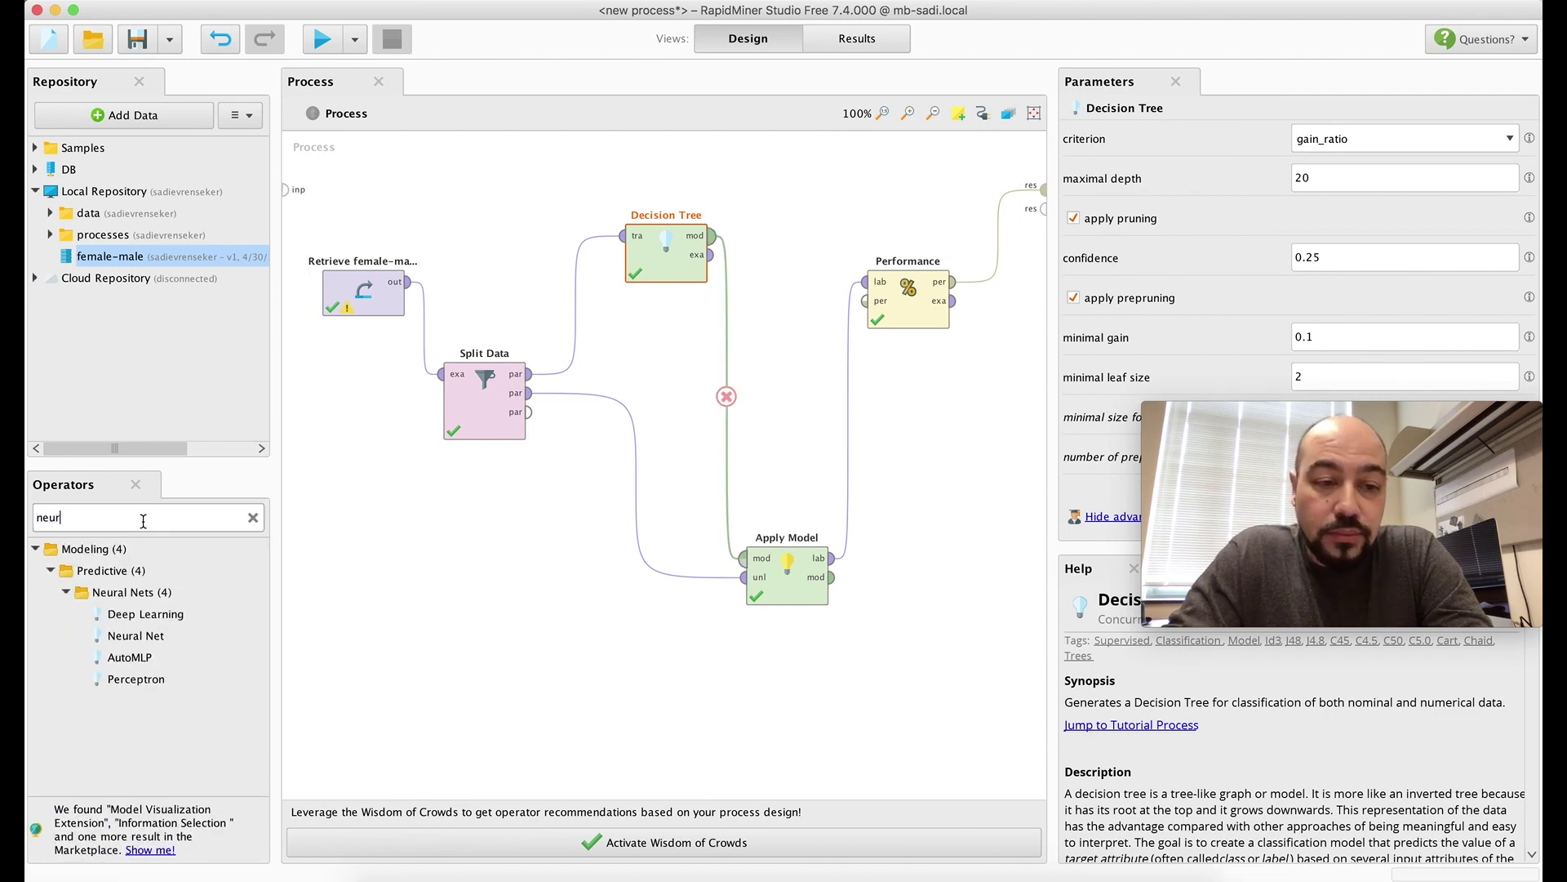
drag(151, 633, 653, 343)
drag(529, 374, 755, 555)
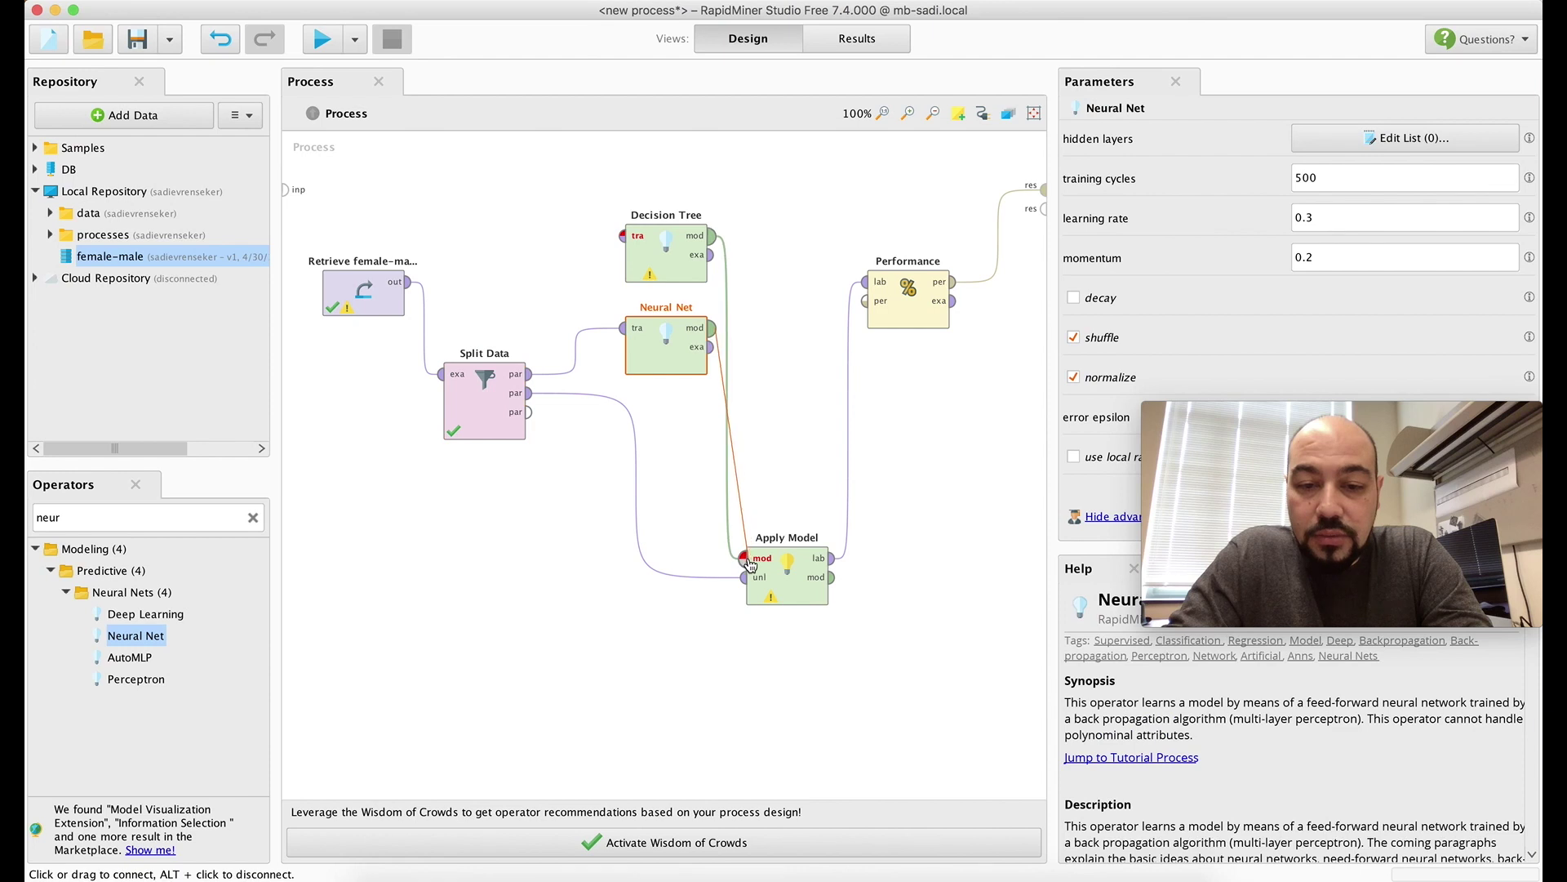
- Delete Decision Tree, run the process with Neural Net and return to the process design
click(675, 255)
key(Delete)
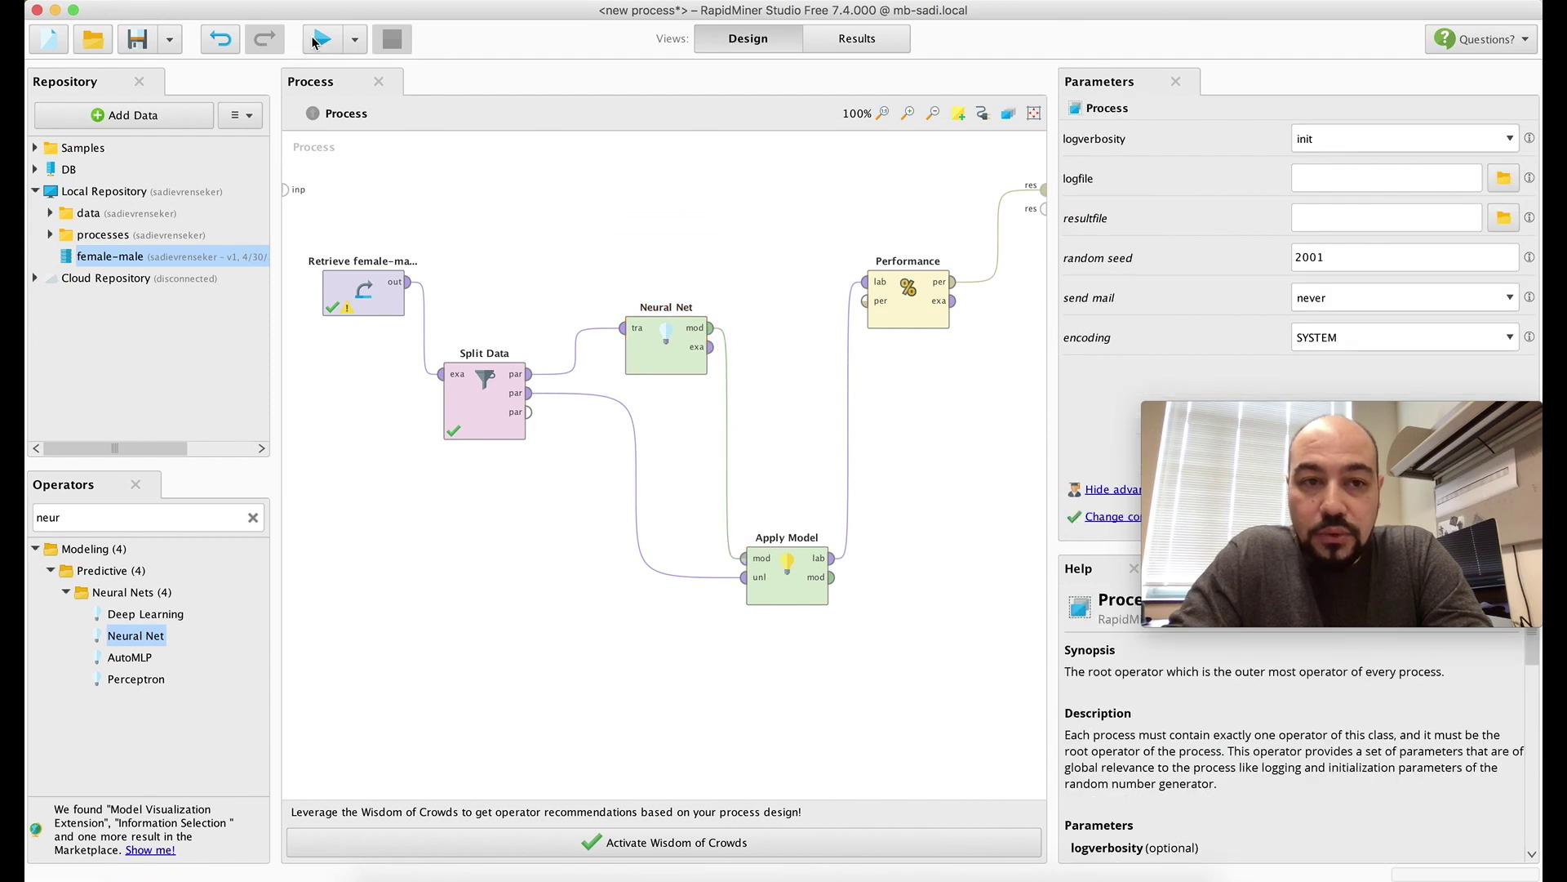
click(320, 39)
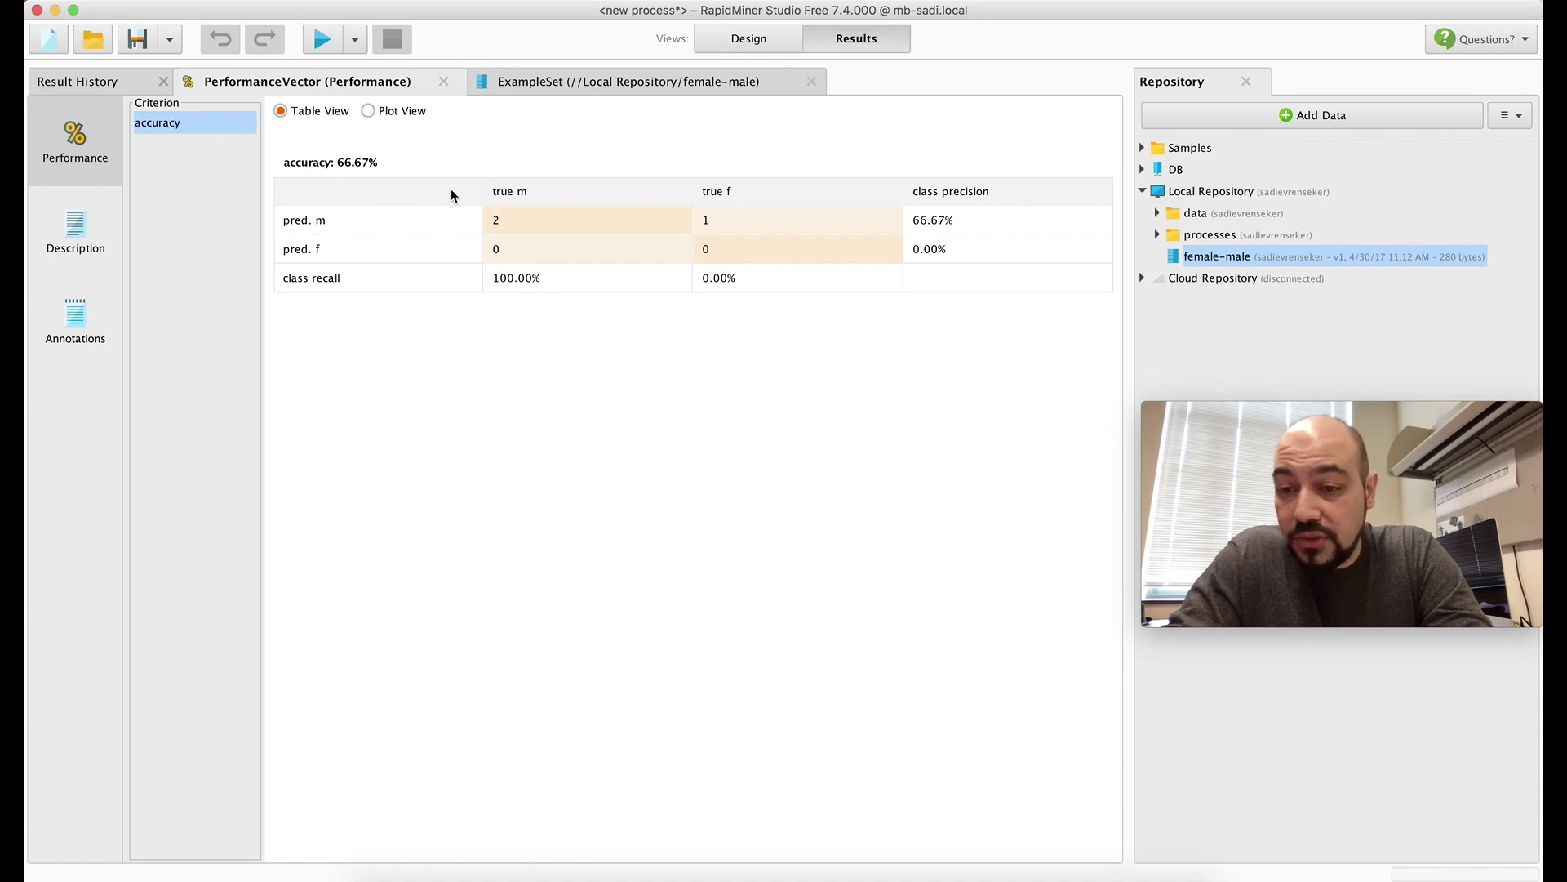
click(772, 36)
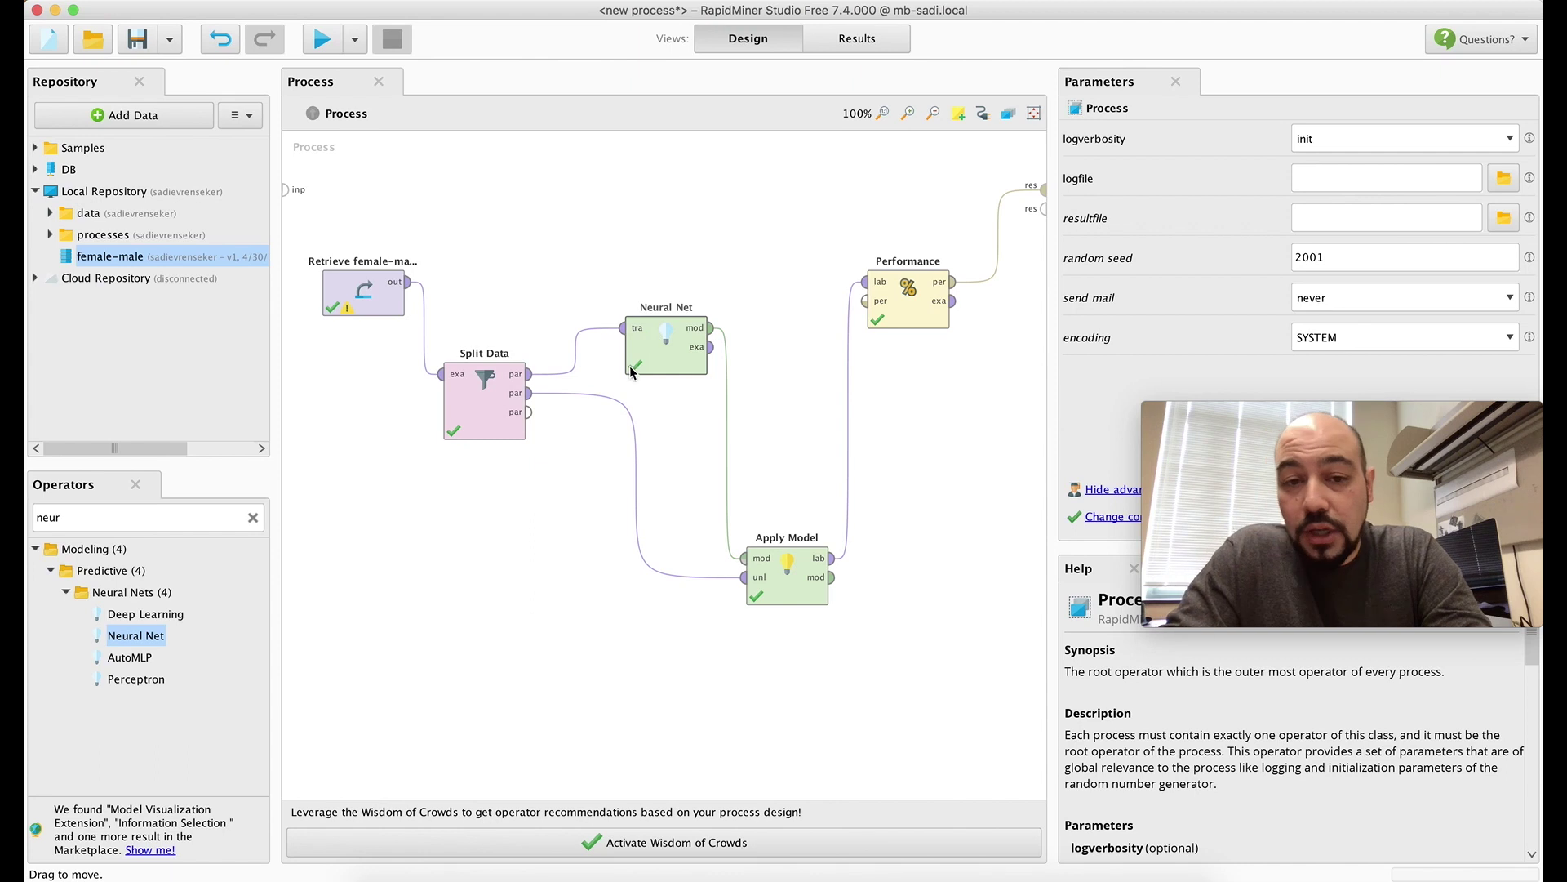
- Delete Split Data, Neural Net, Apply Model and Performance from the process, keeping only the Retrieve female-male operator
drag(655, 360, 655, 268)
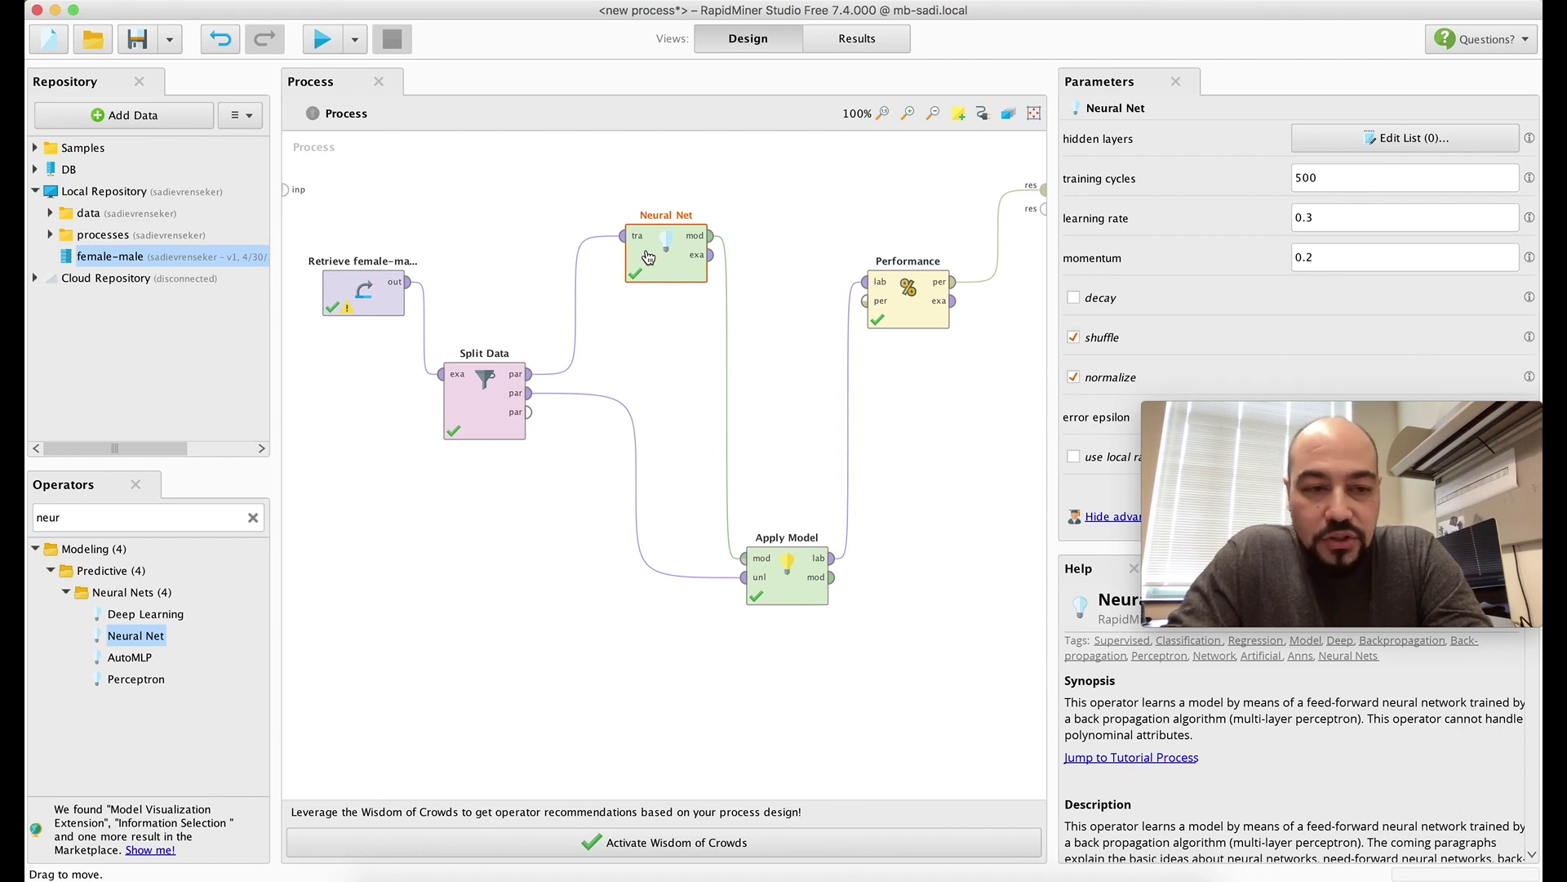
drag(441, 204, 972, 700)
key(Delete)
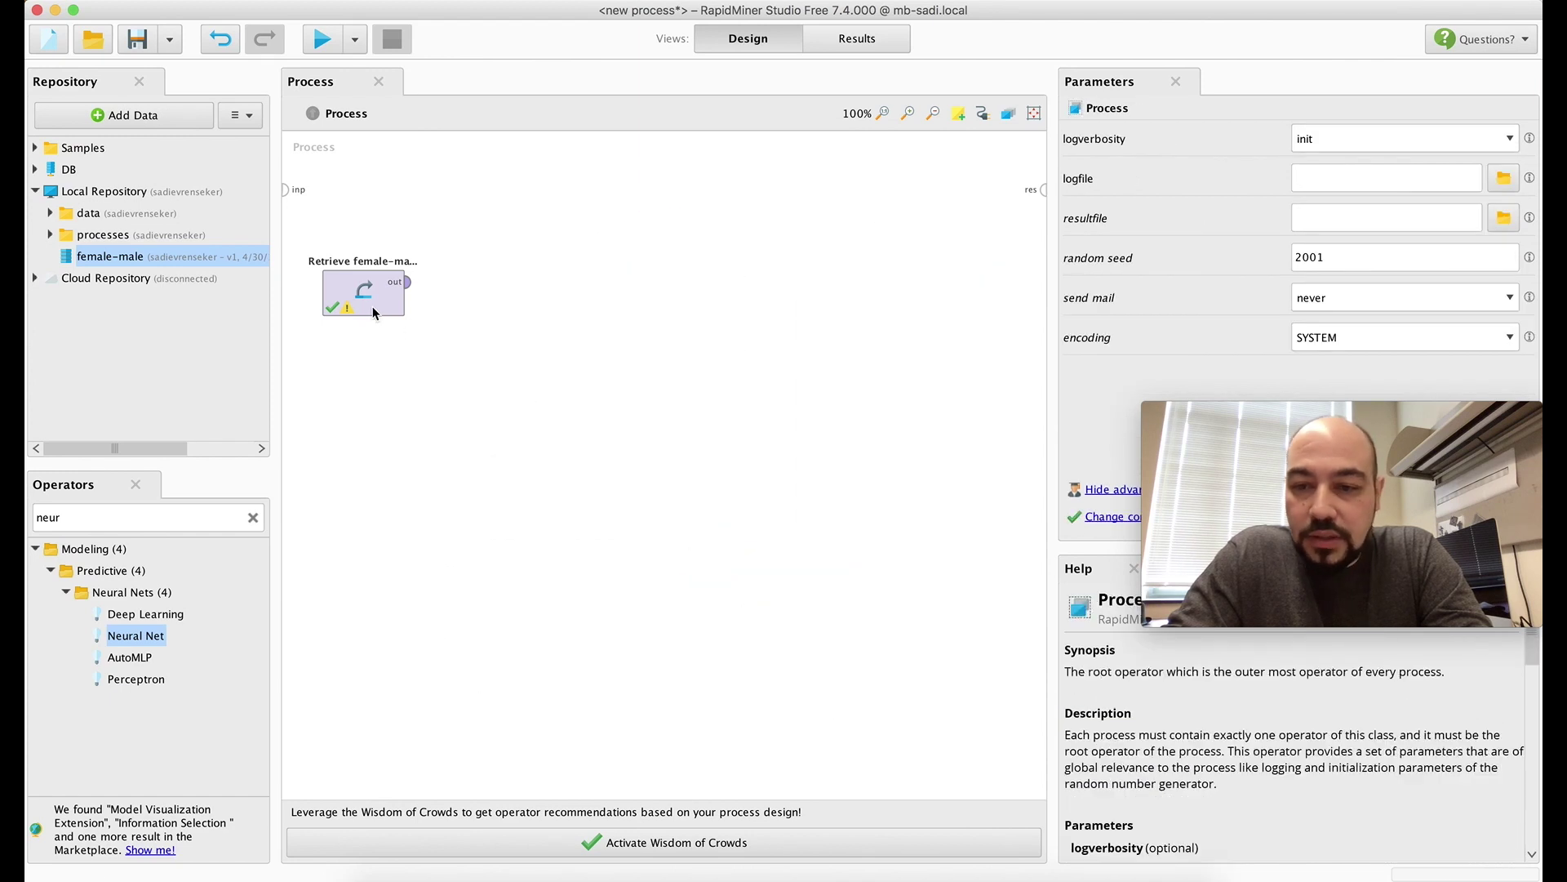
- Search the operators for "vali", add Cross Validation to the process and connect the Retrieve female-male output to its example set input
double_click(102, 514)
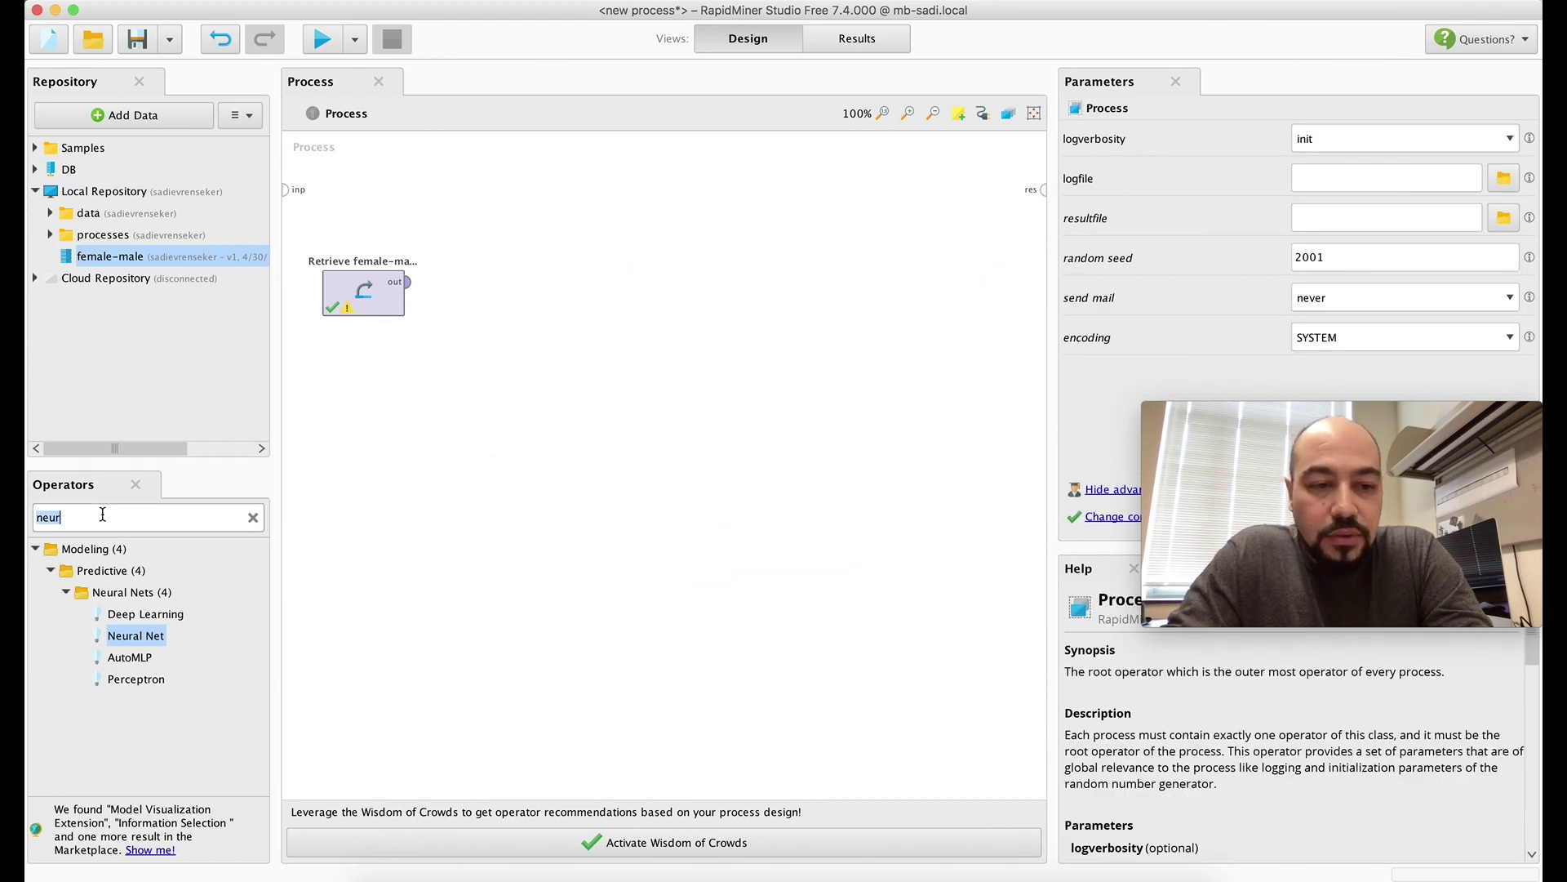
text(vali)
drag(100, 700, 646, 344)
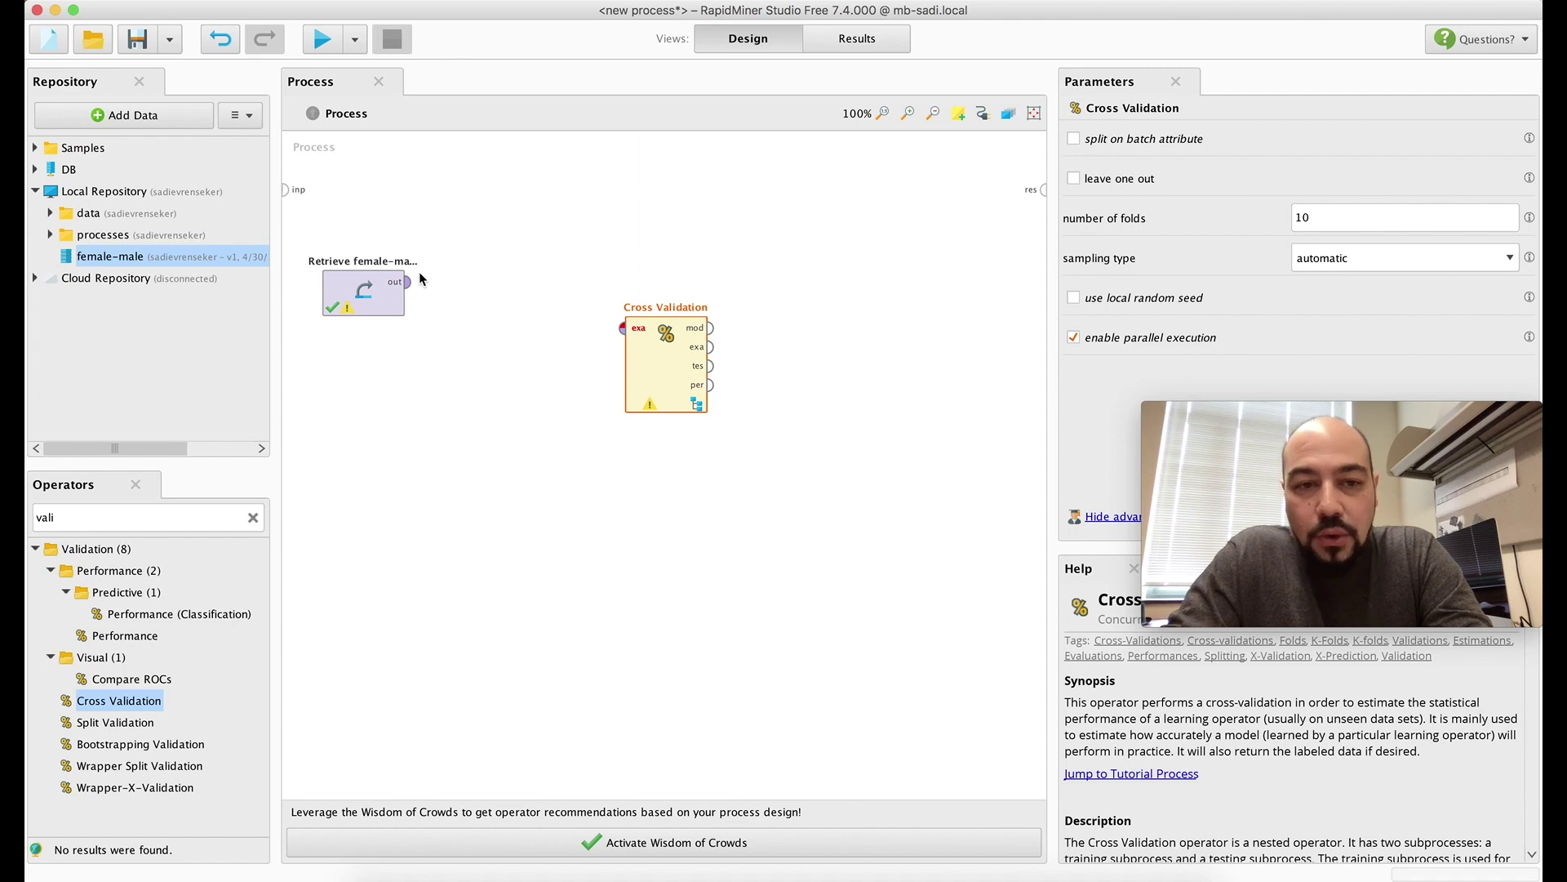
drag(406, 282, 622, 328)
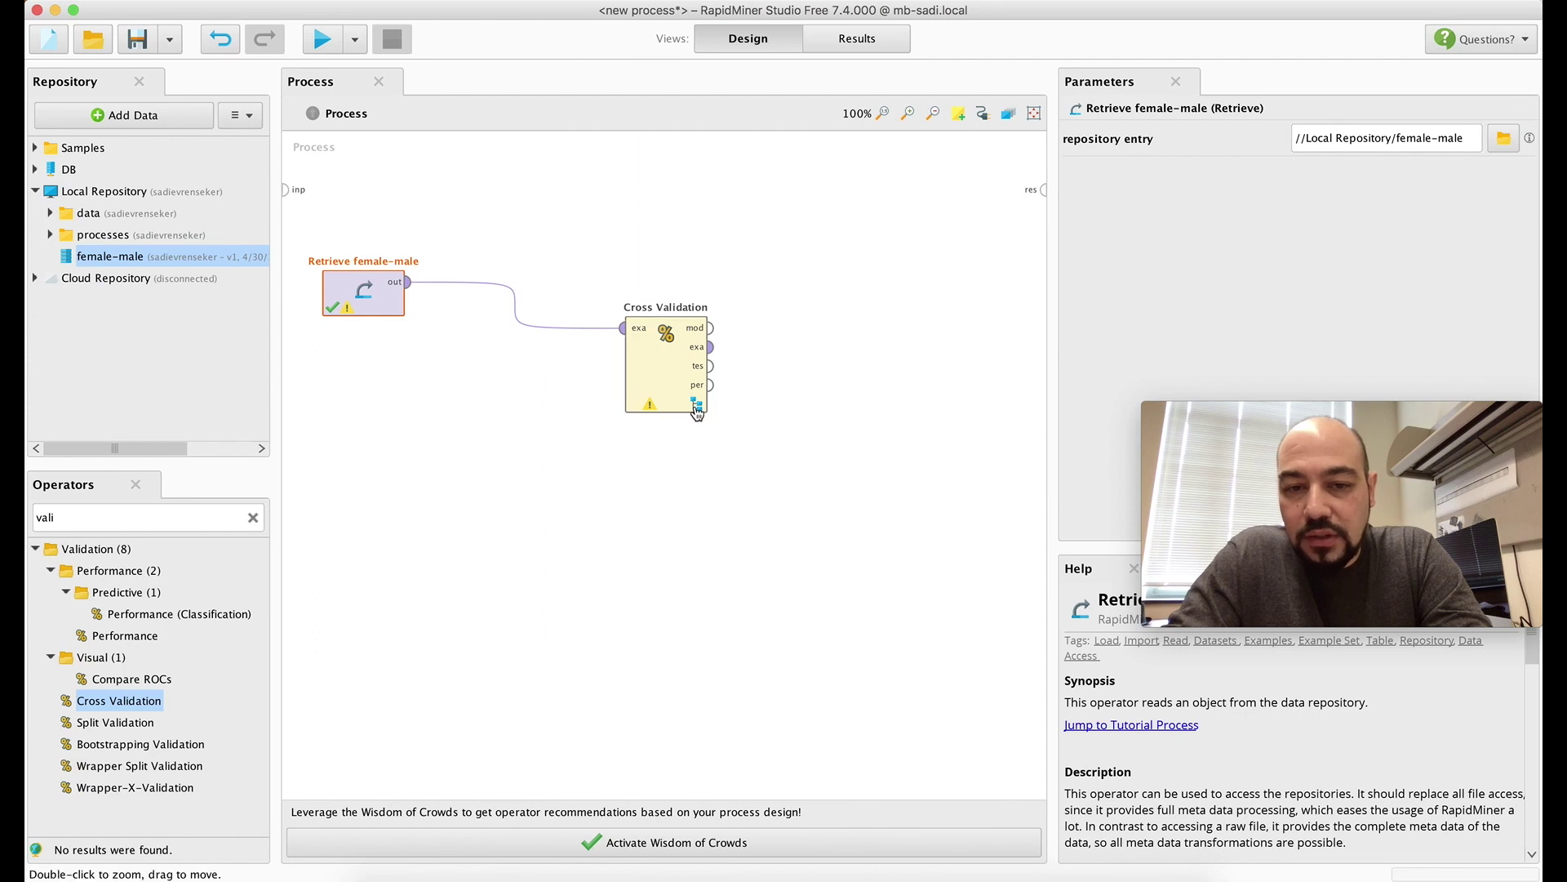
- Examine the Training and Testing subprocesses inside Cross Validation and how they relate to the main process
double_click(667, 377)
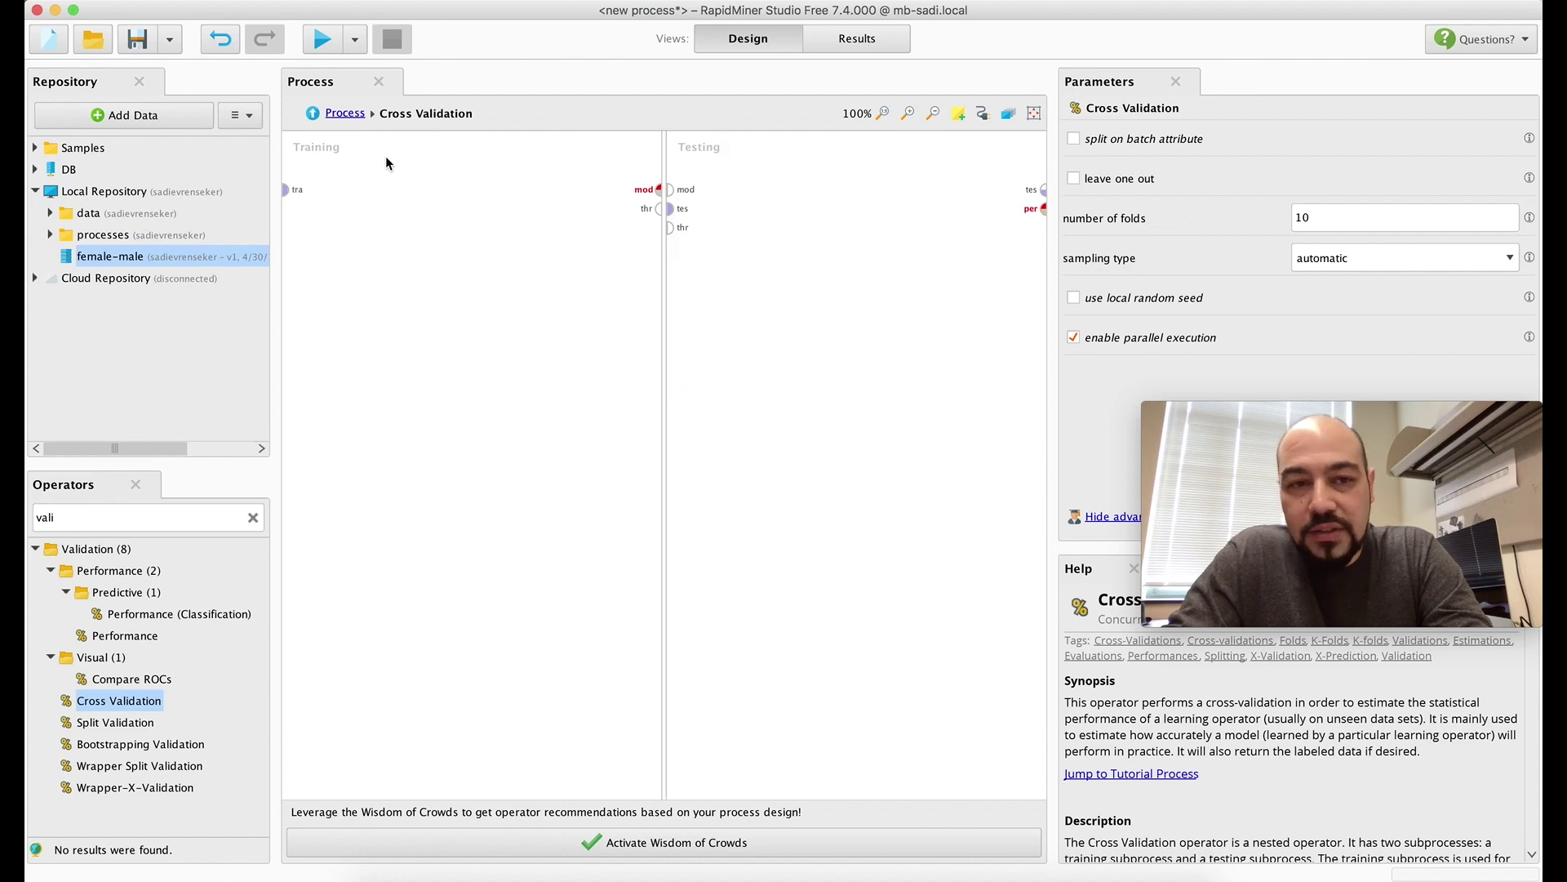
click(341, 117)
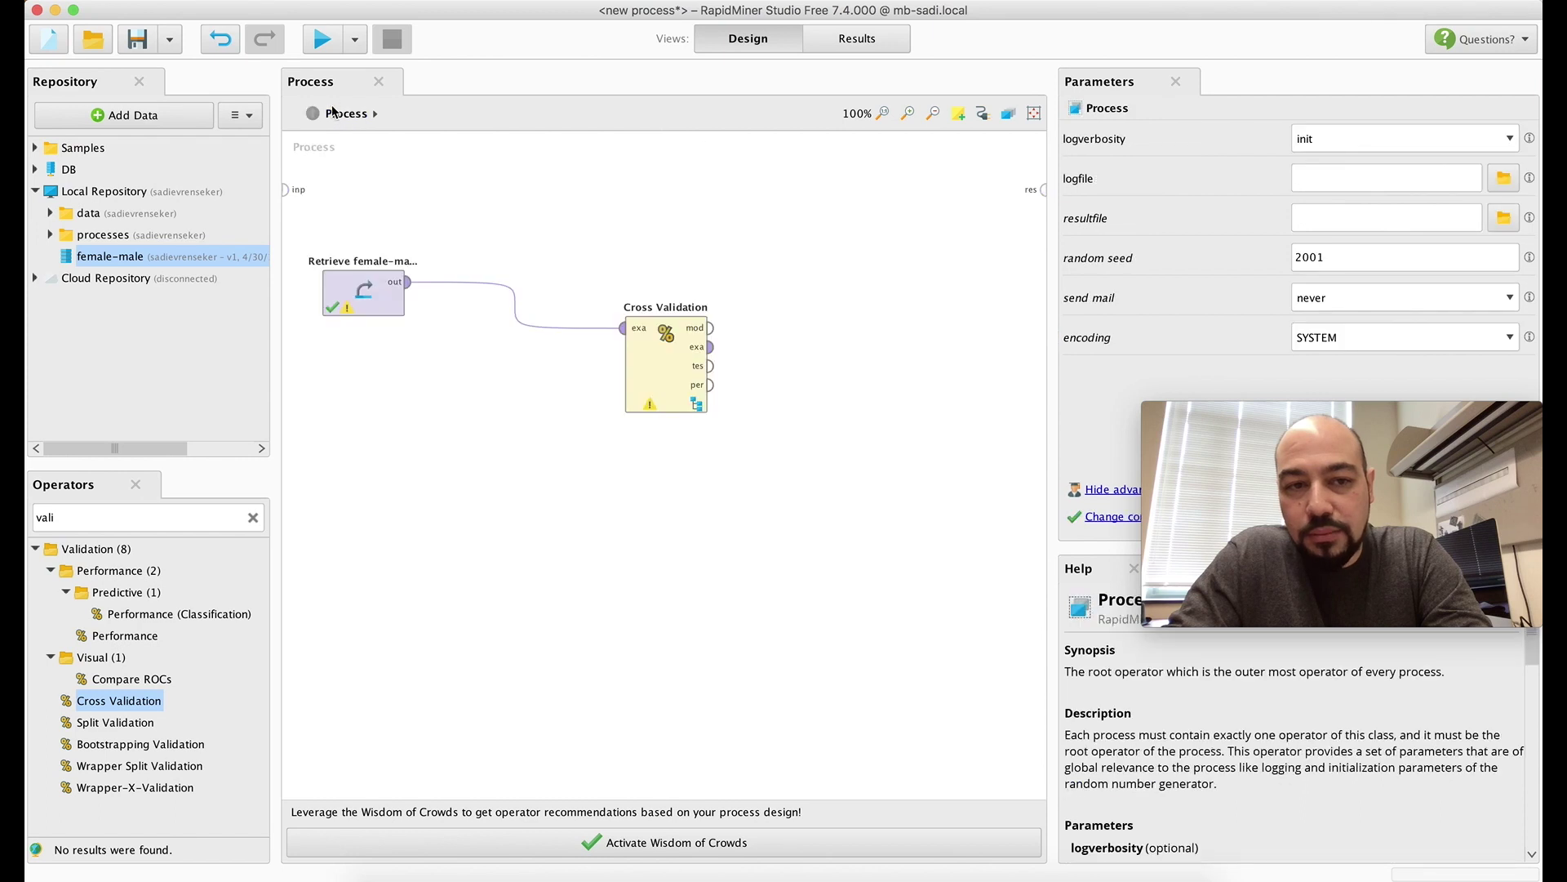
double_click(659, 363)
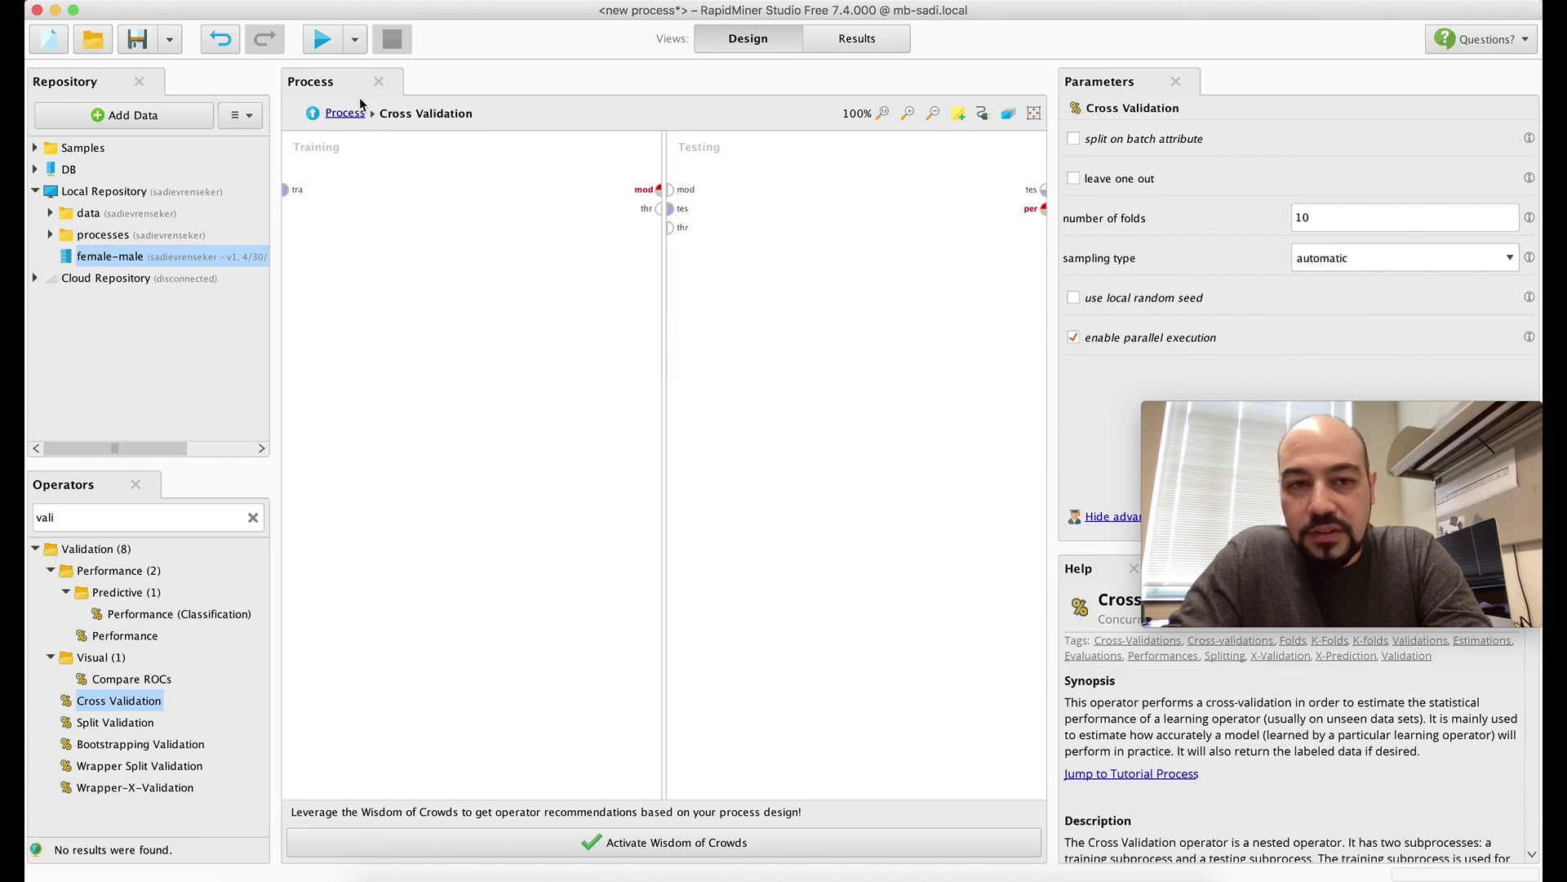
click(329, 114)
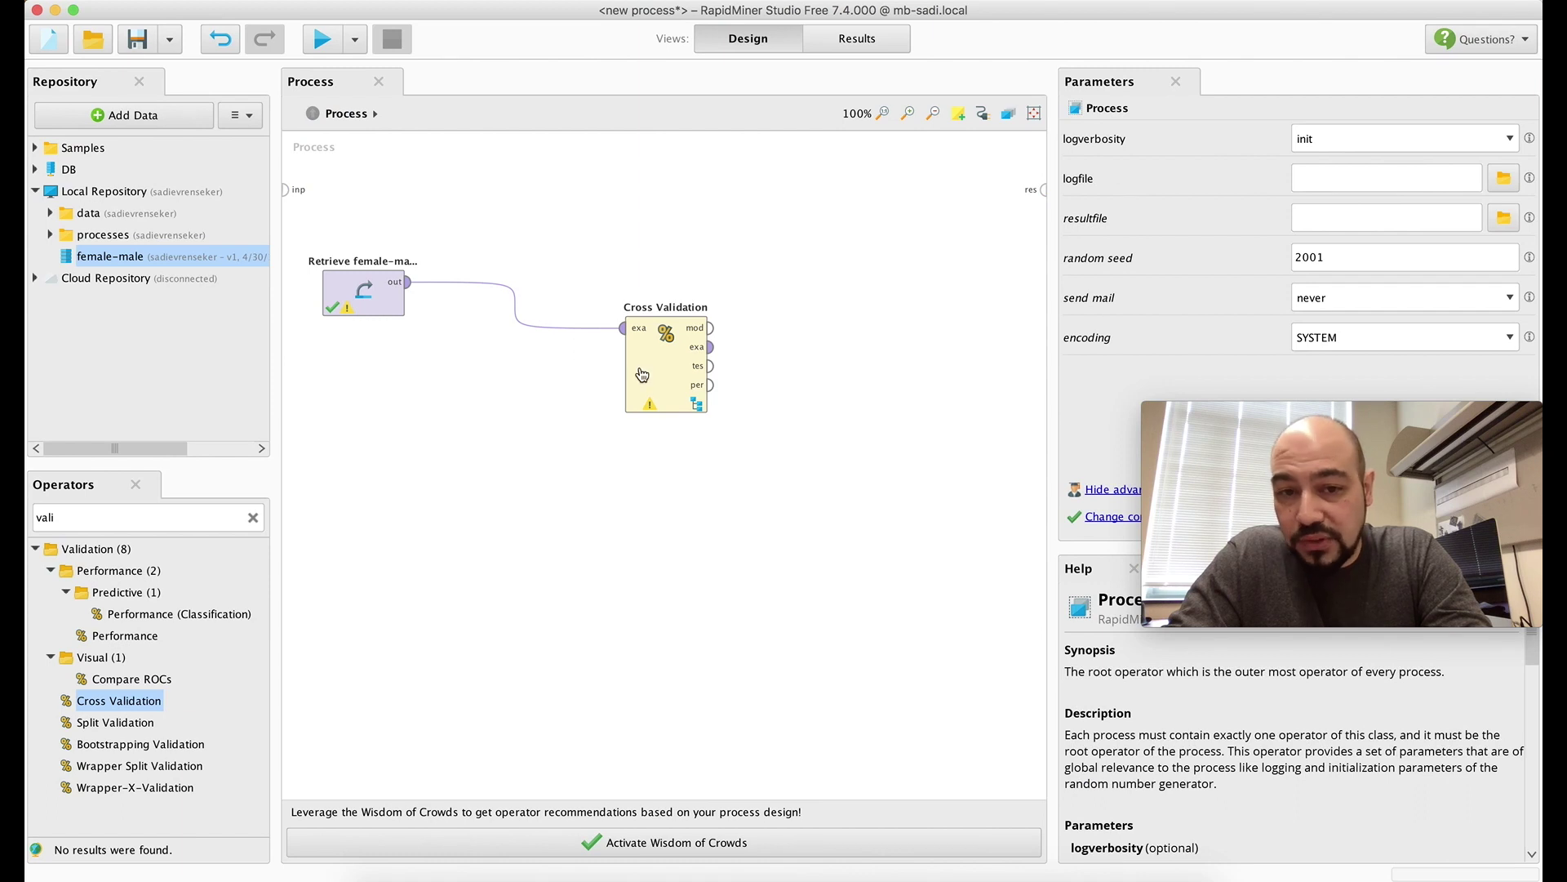
double_click(642, 374)
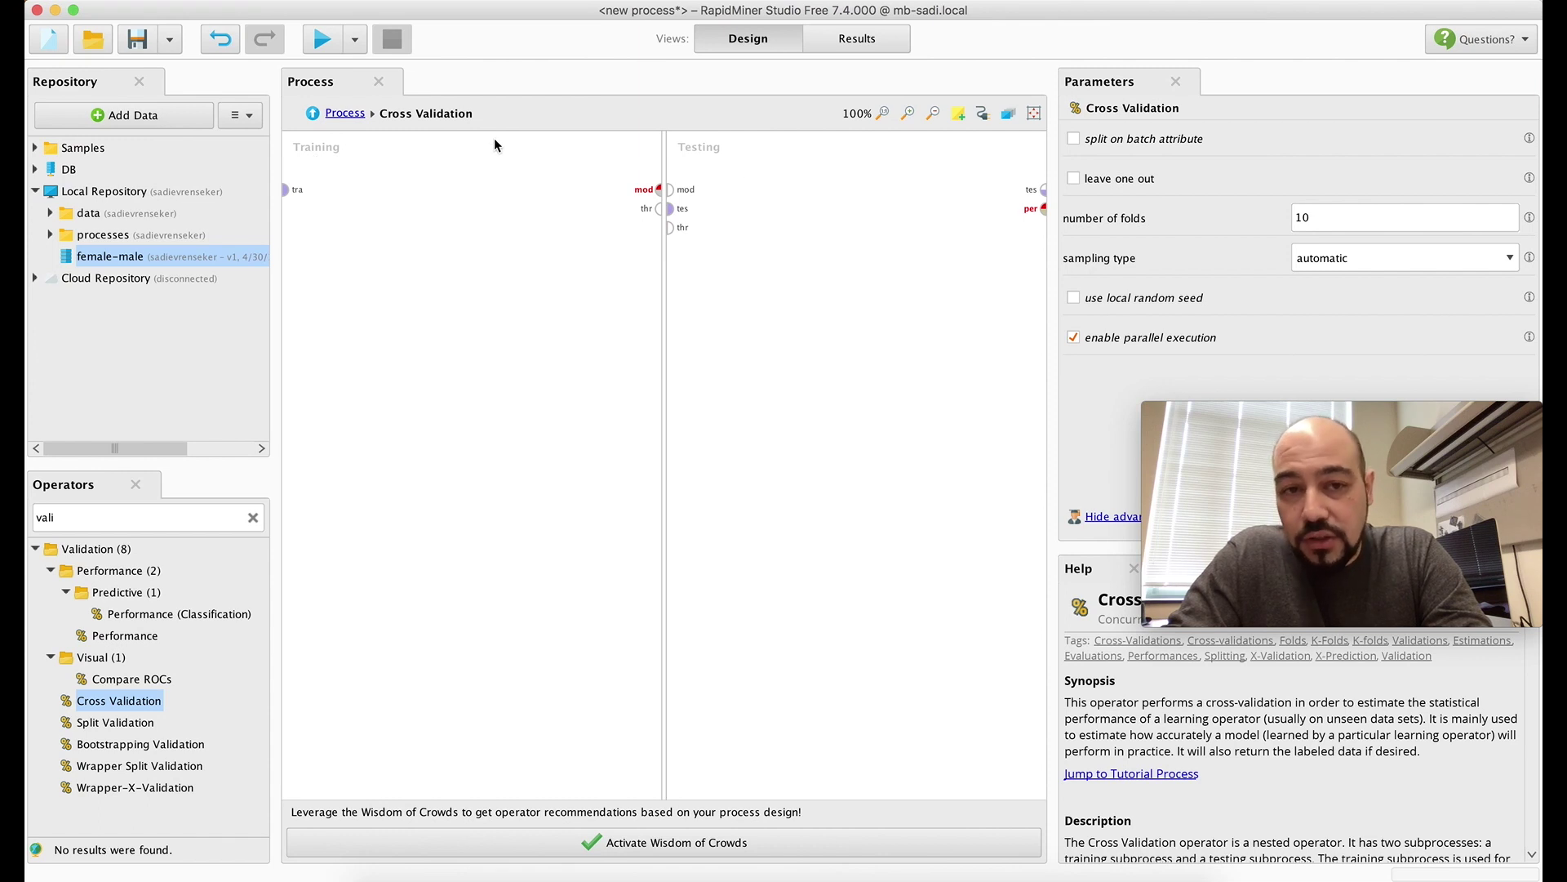
click(343, 113)
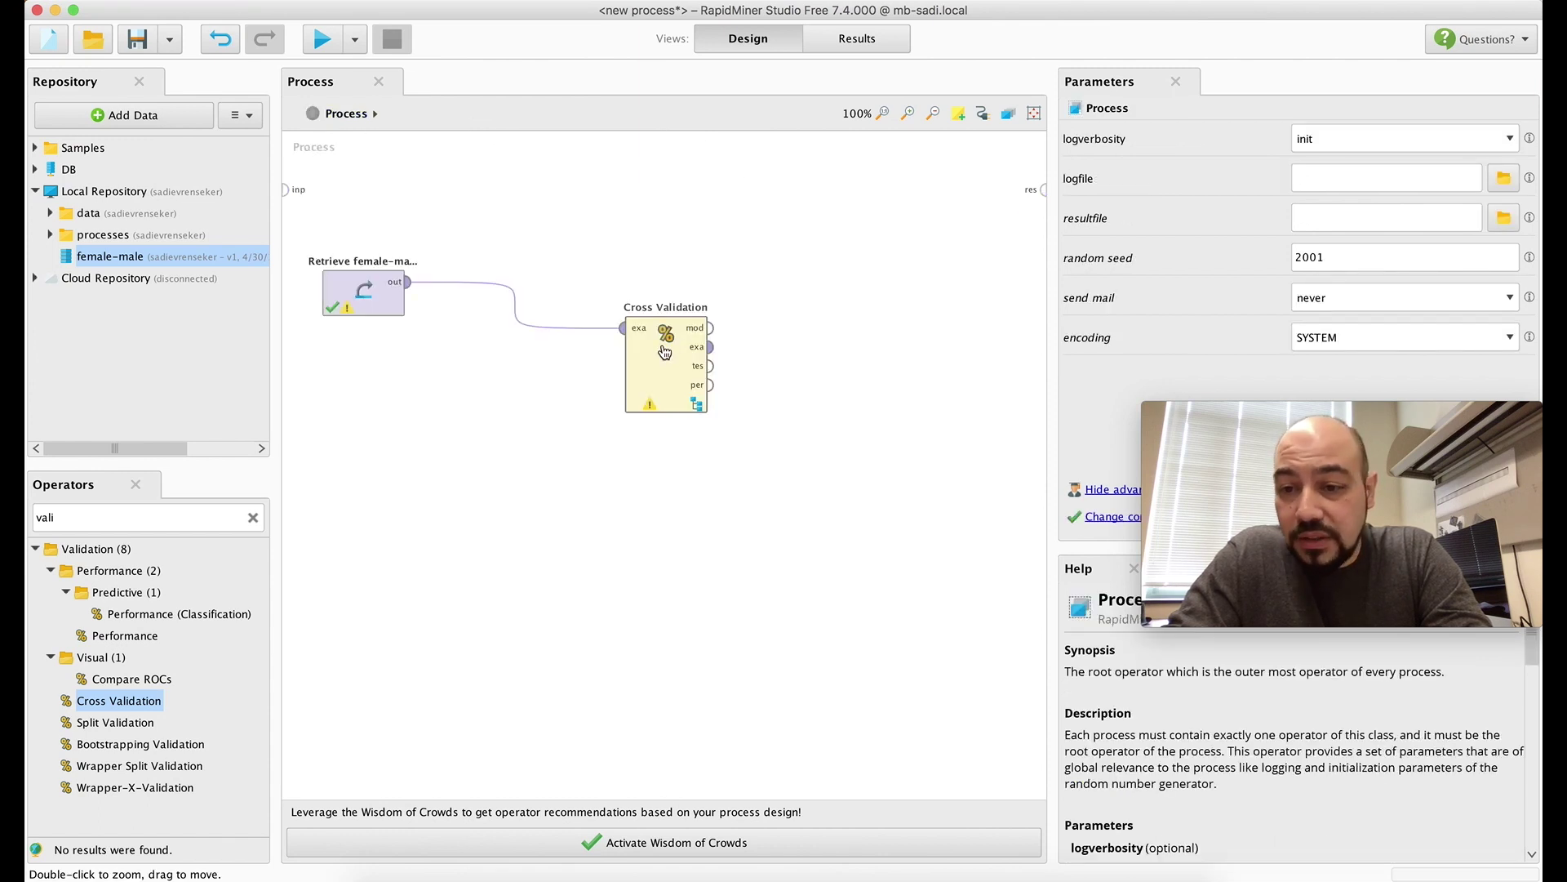
- Inside Cross Validation, search for "k-nn", add k-NN to Training, connect it between the training input and model output, and align it with them
double_click(645, 384)
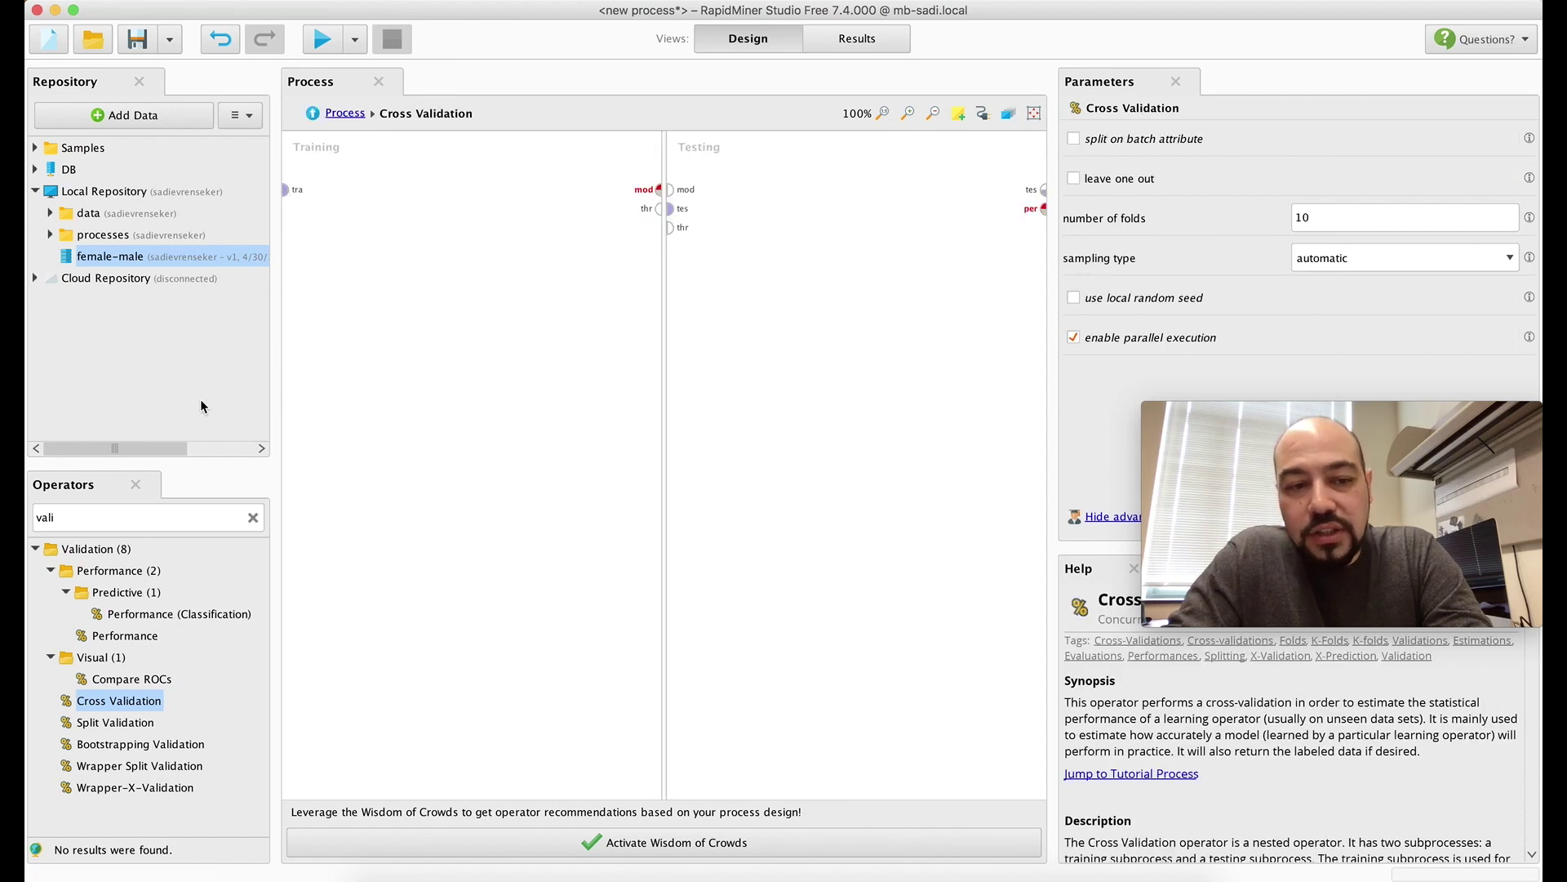
double_click(104, 517)
text(k-nn)
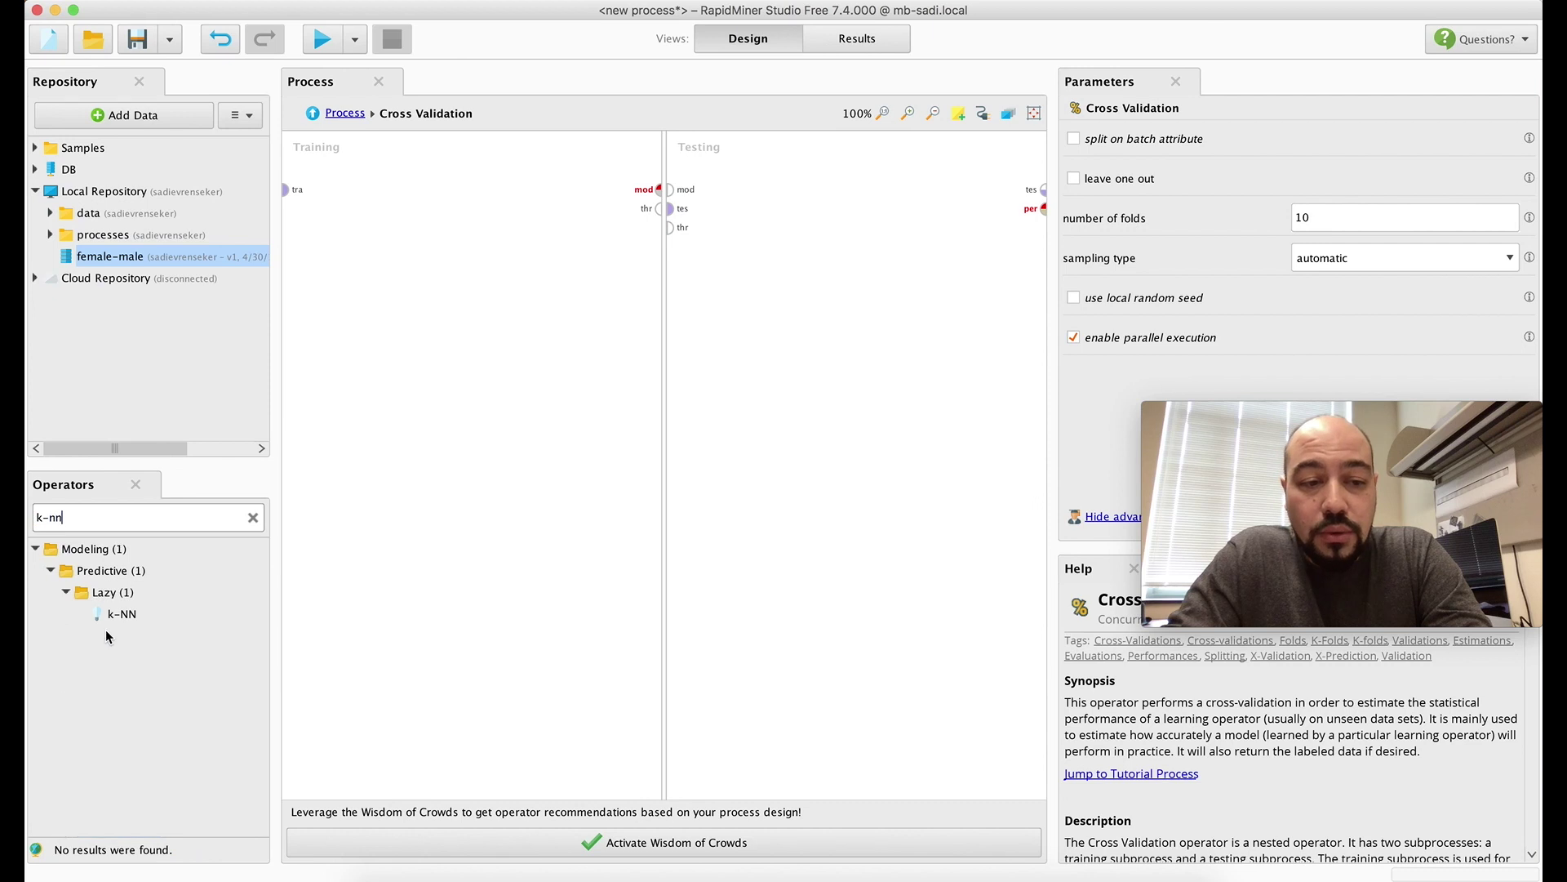
drag(118, 614, 485, 295)
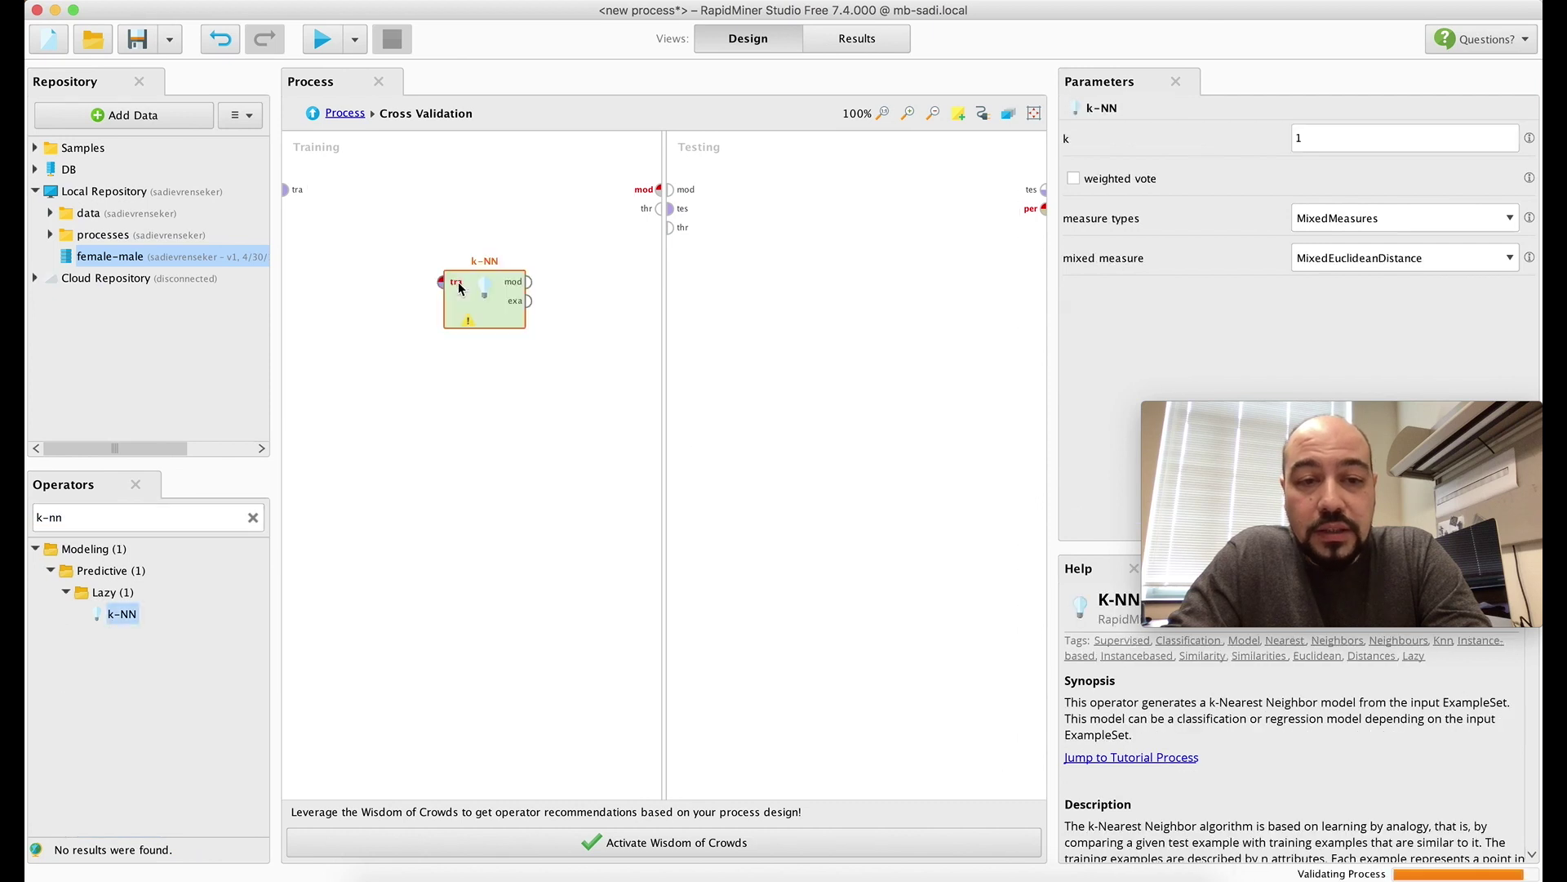
drag(286, 191, 657, 196)
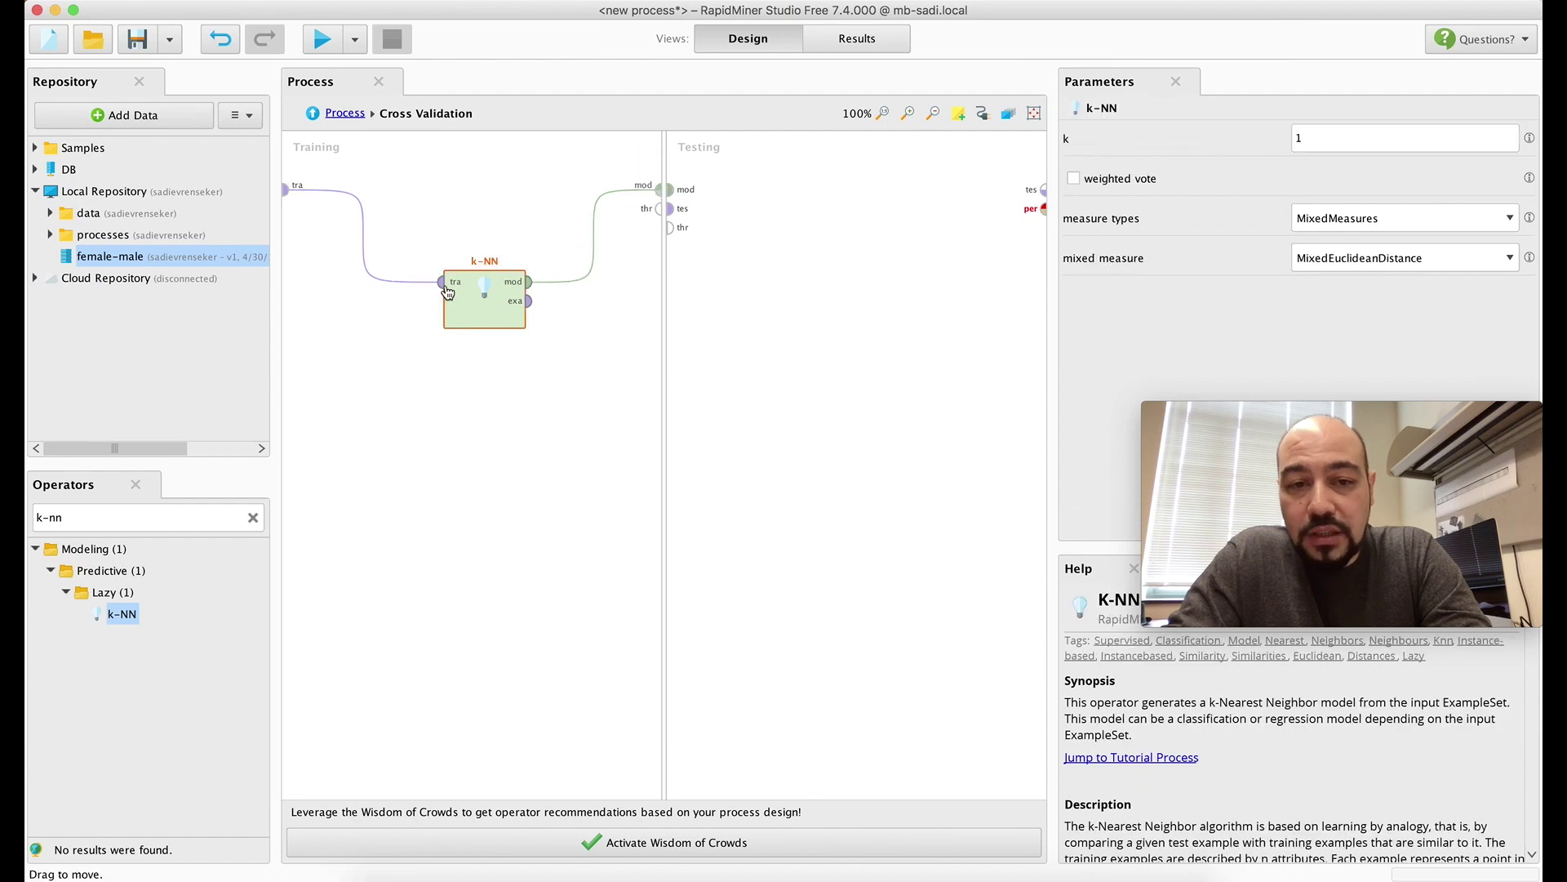
drag(465, 323, 465, 233)
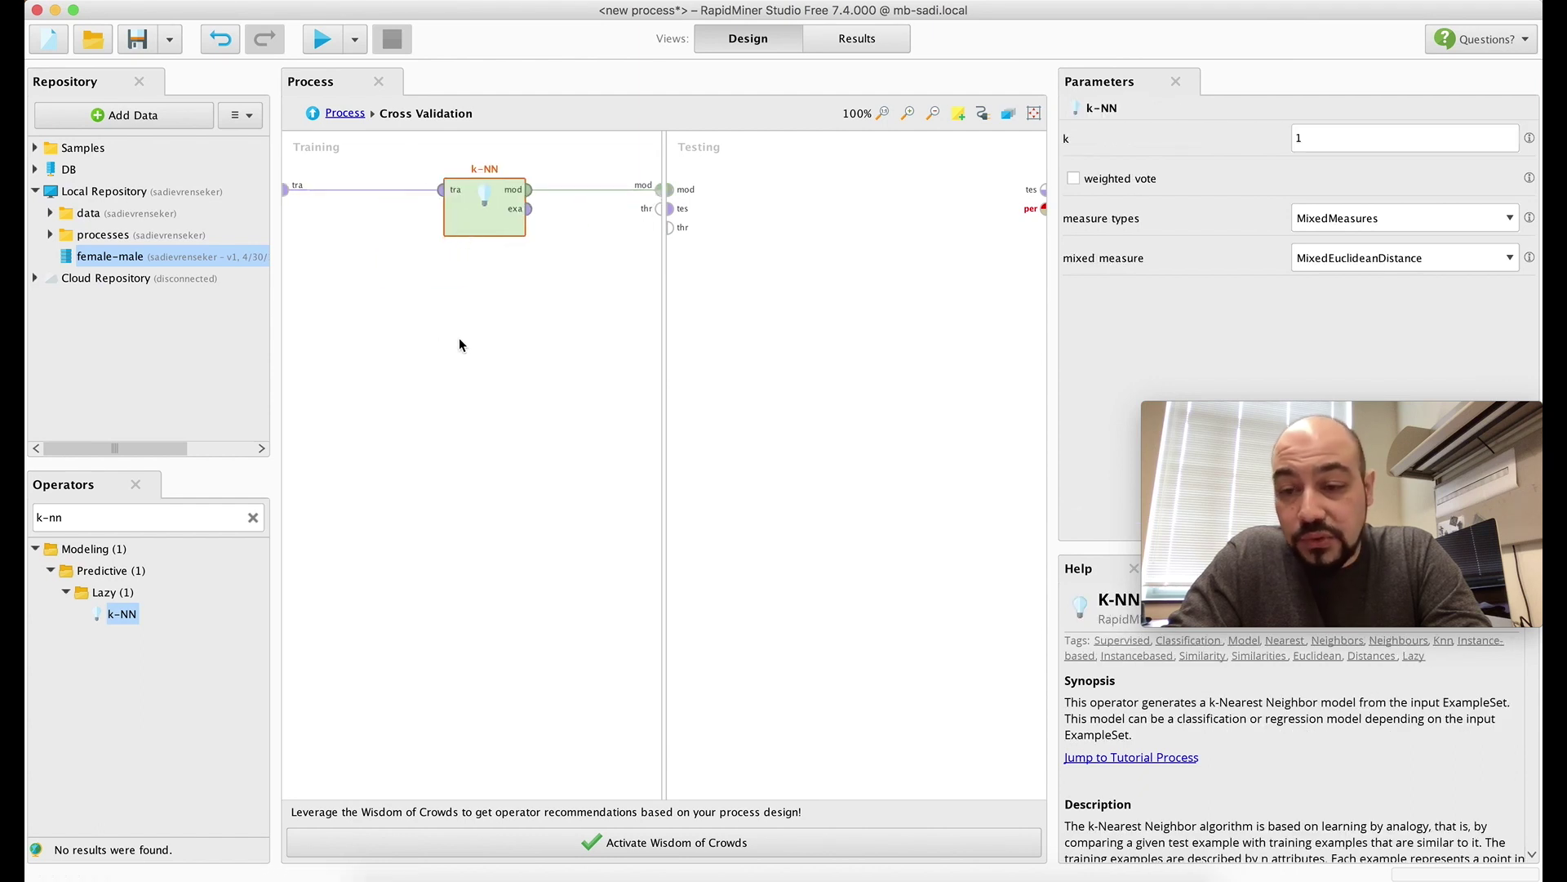
- Search for "appl", add Apply Model to Testing, connect the model and test set inputs to it, and align it with those ports
click(88, 520)
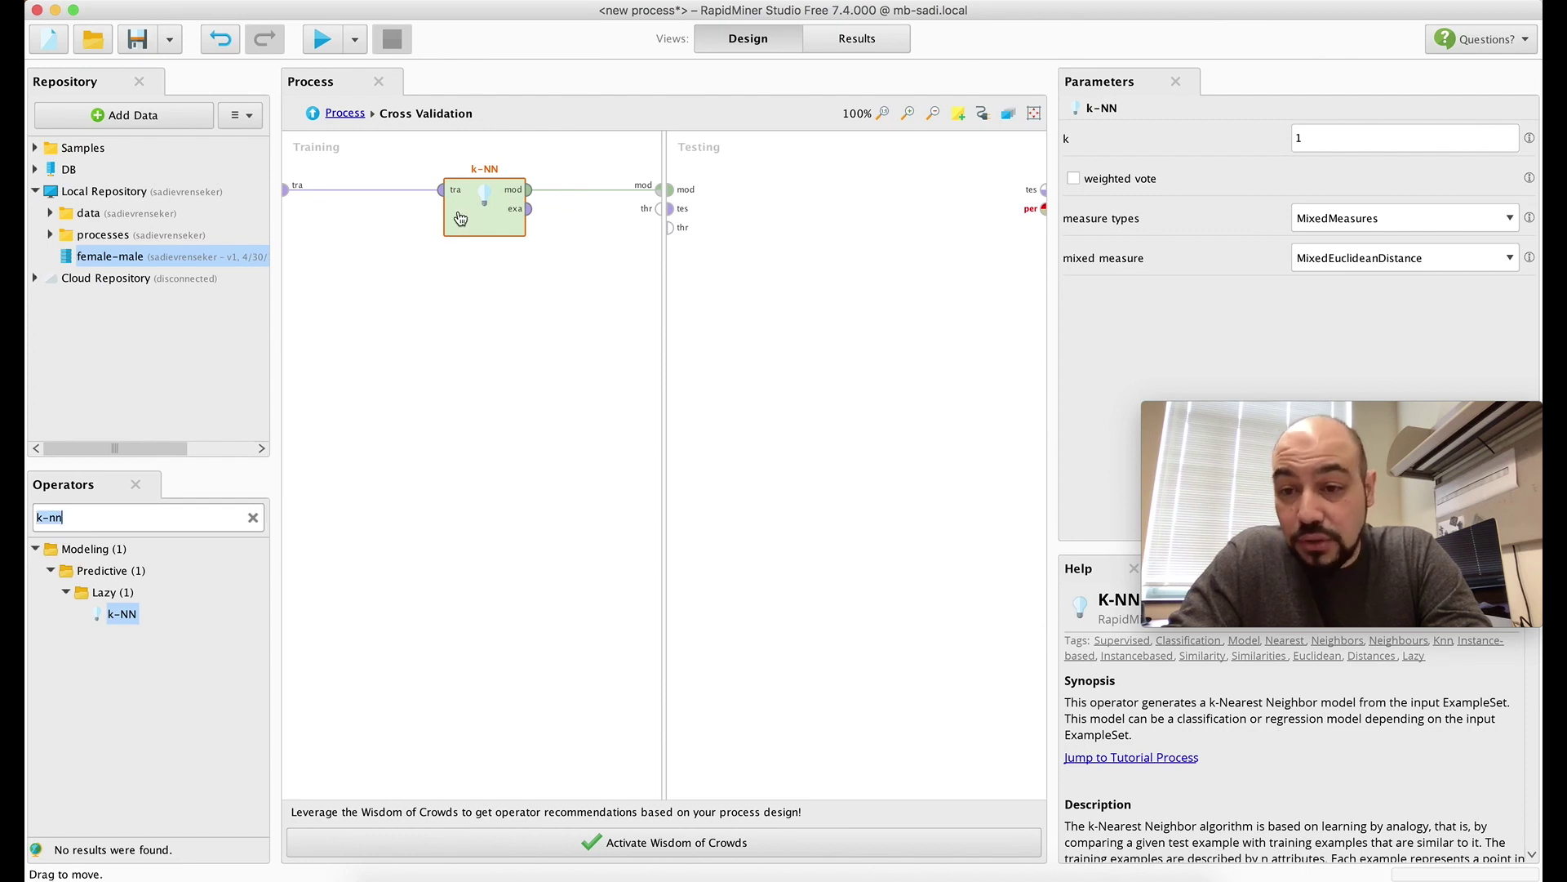
text(appl)
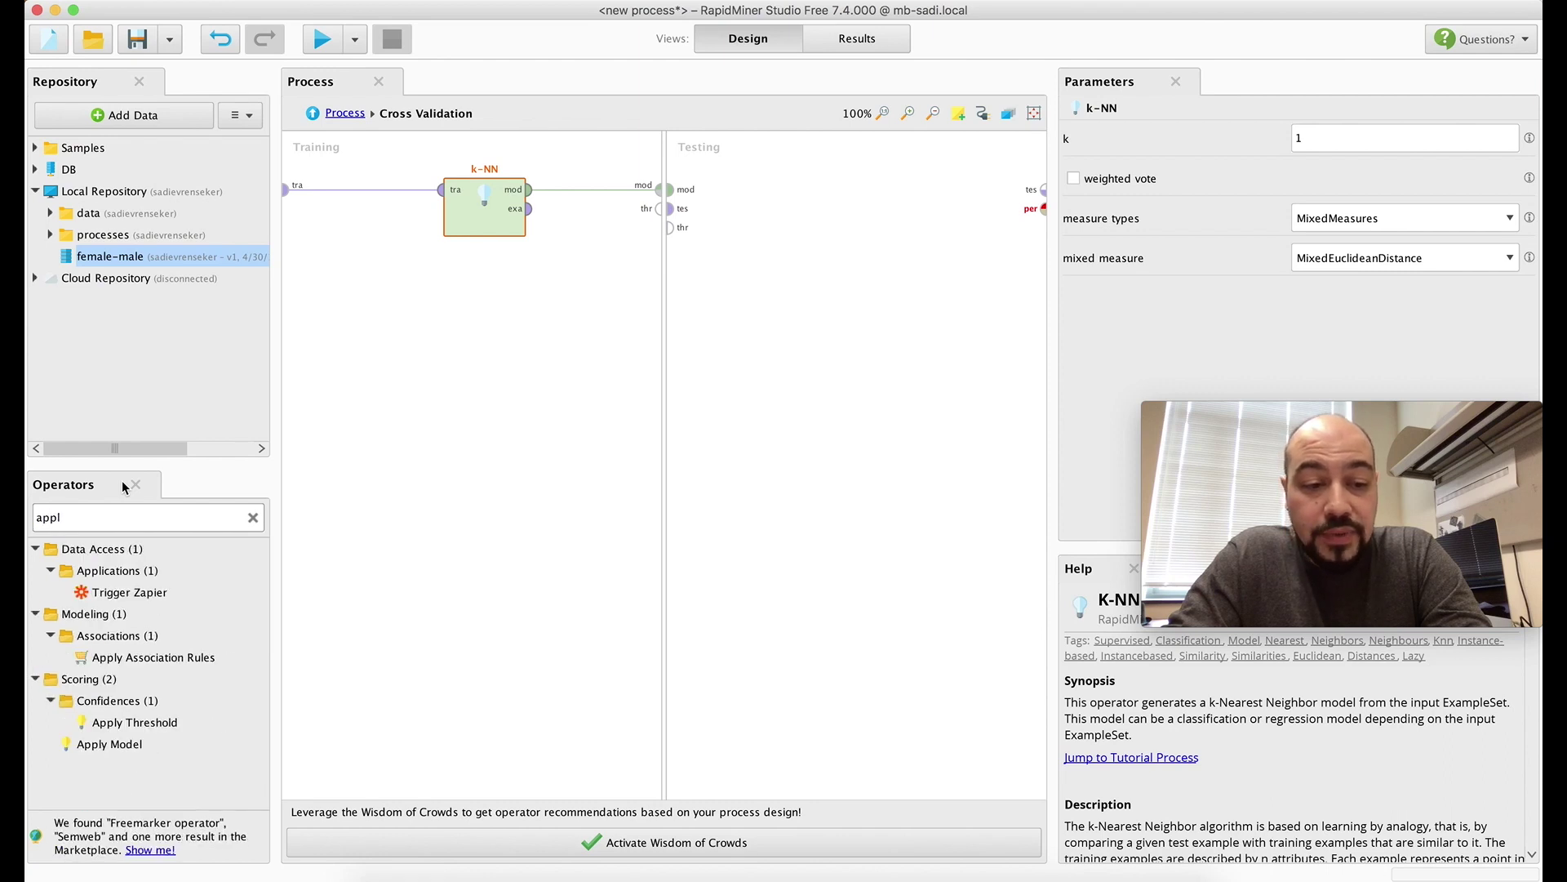
drag(110, 744, 808, 294)
drag(670, 190, 766, 282)
drag(669, 208, 766, 300)
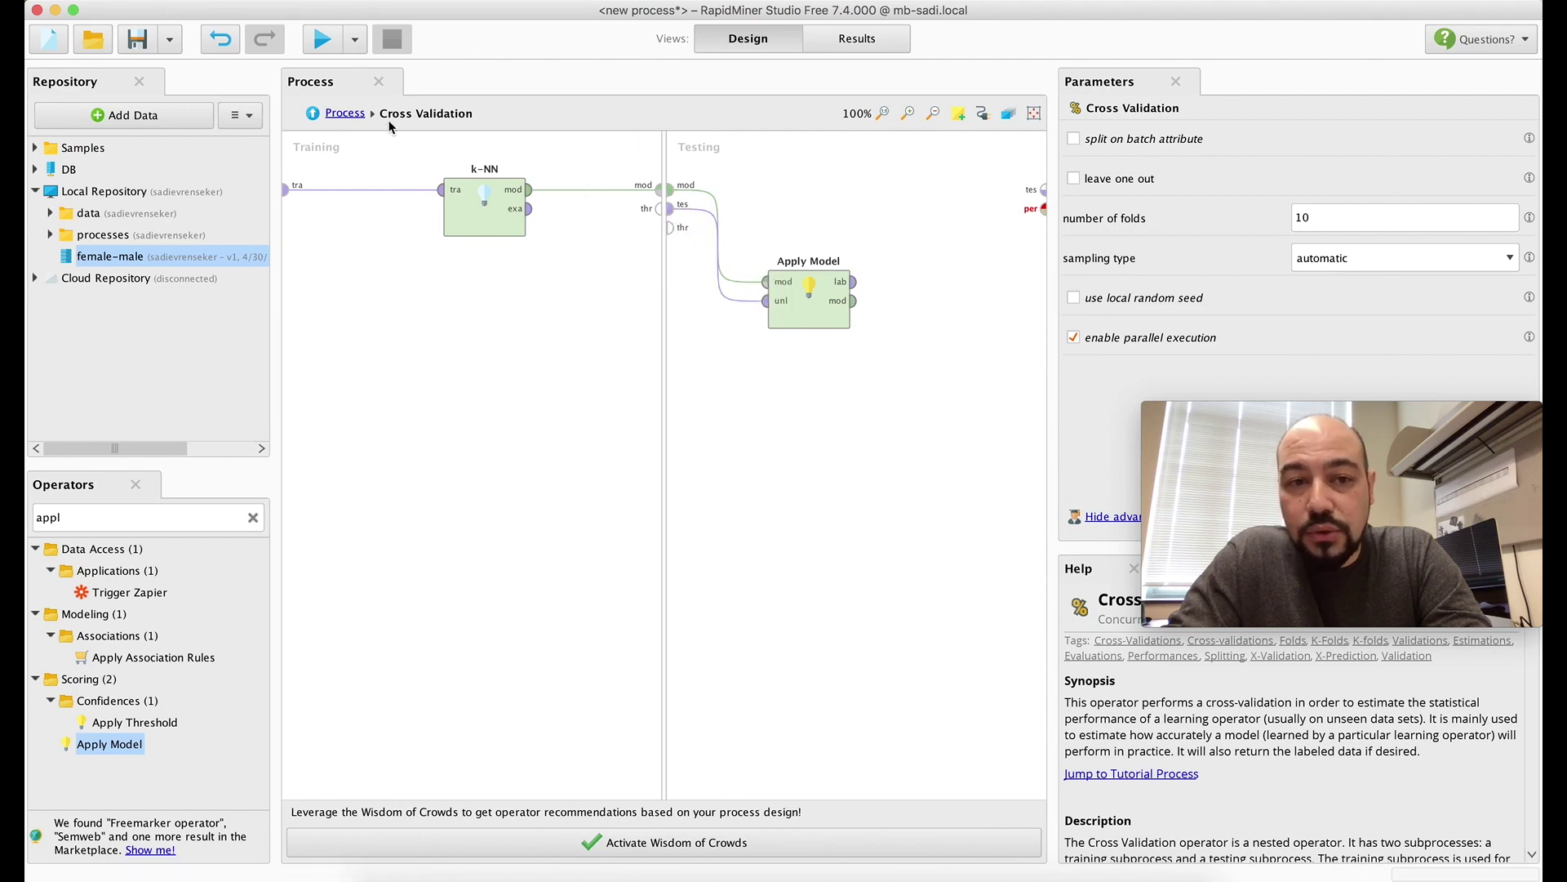
click(345, 114)
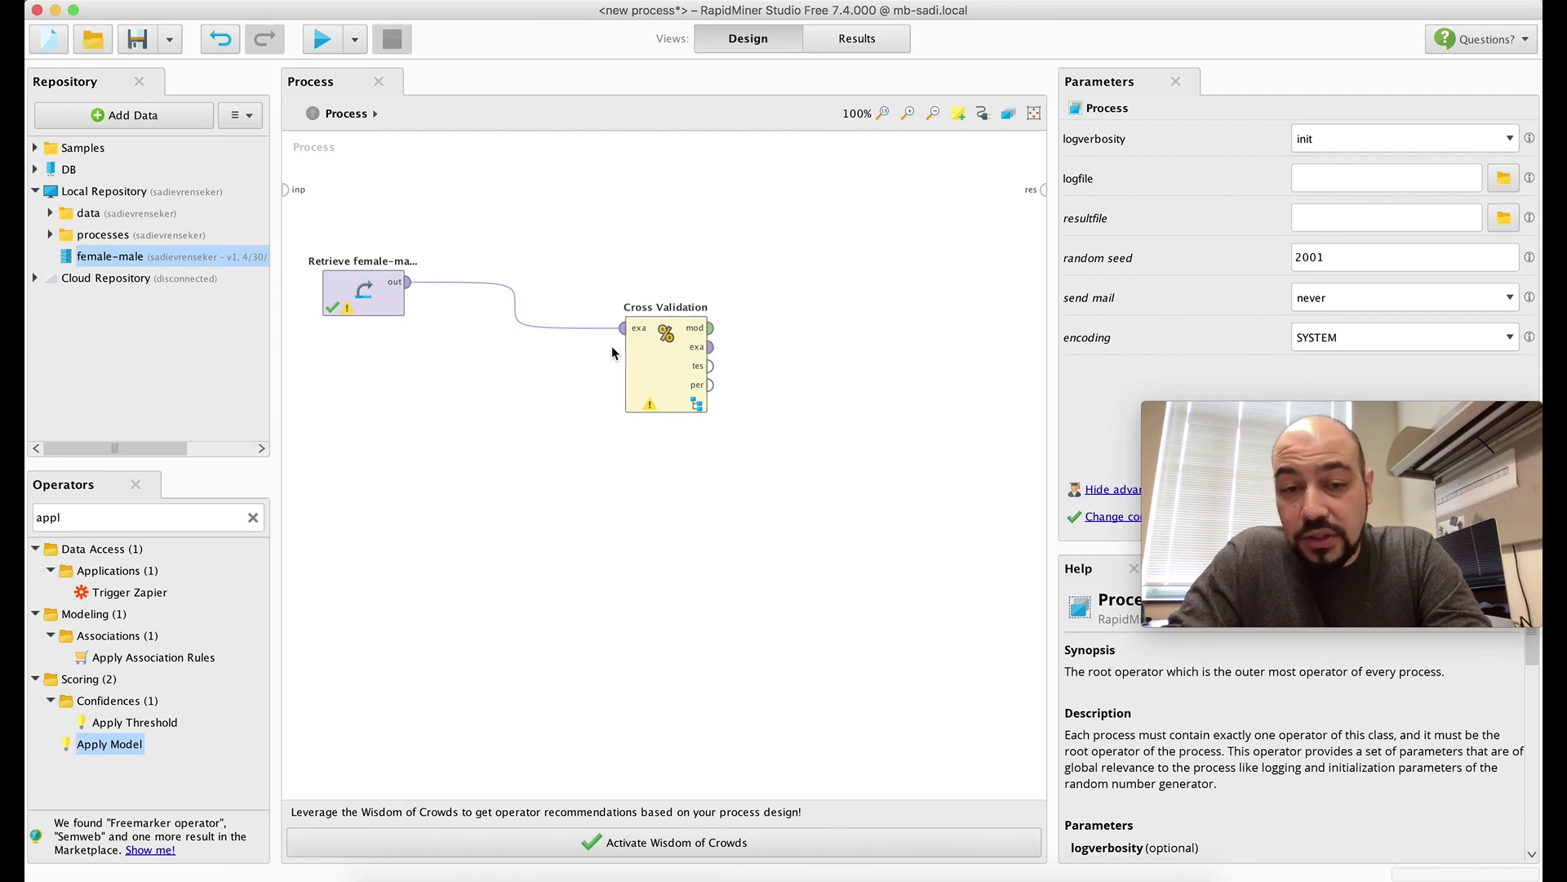
double_click(638, 369)
click(672, 211)
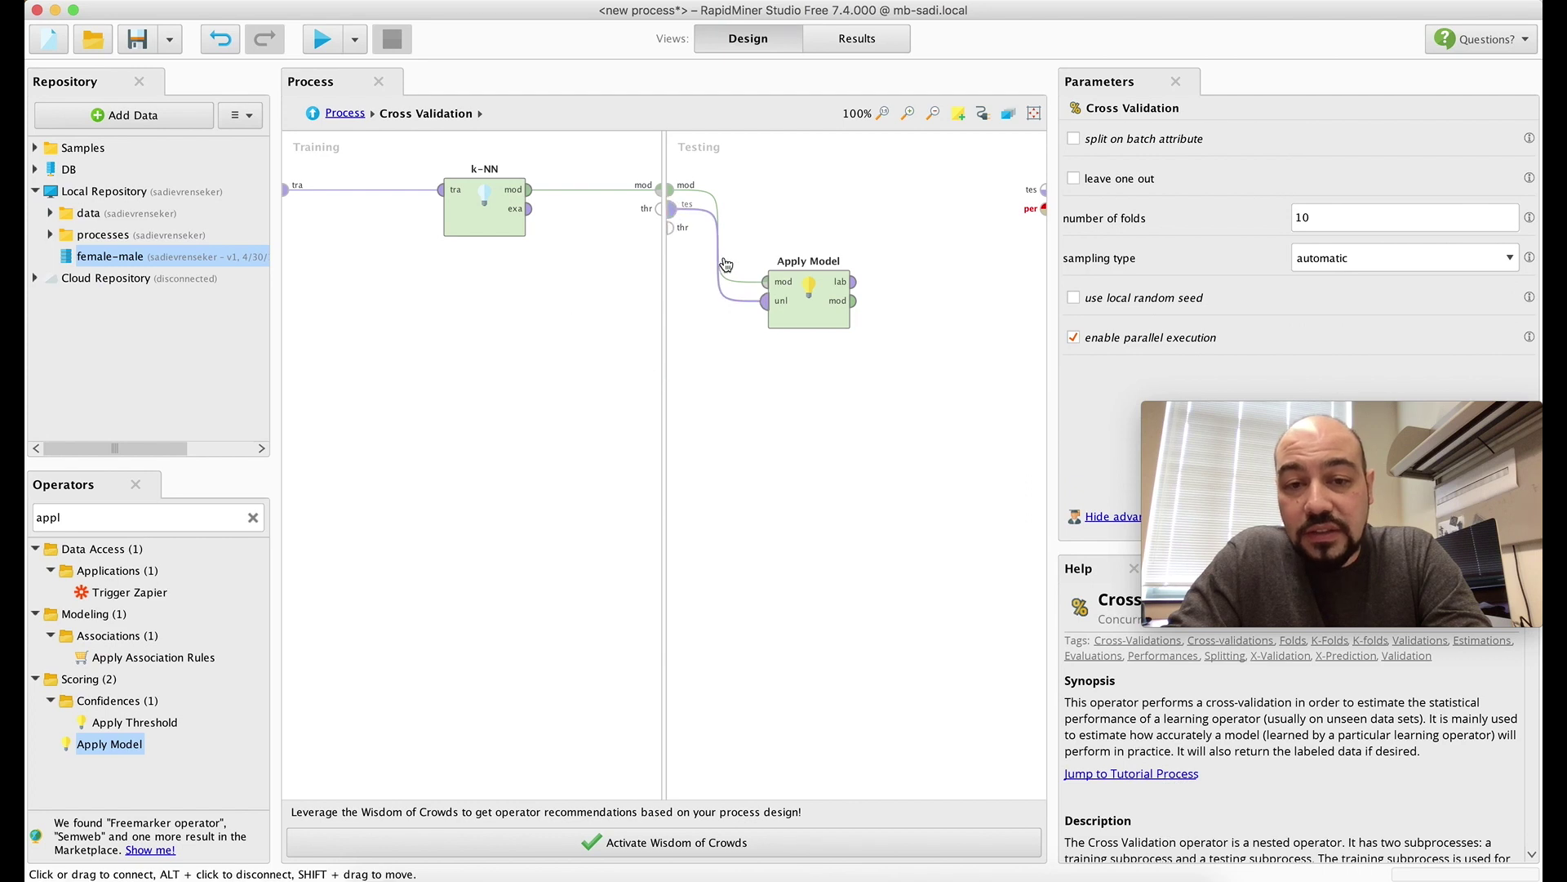
drag(828, 324, 827, 232)
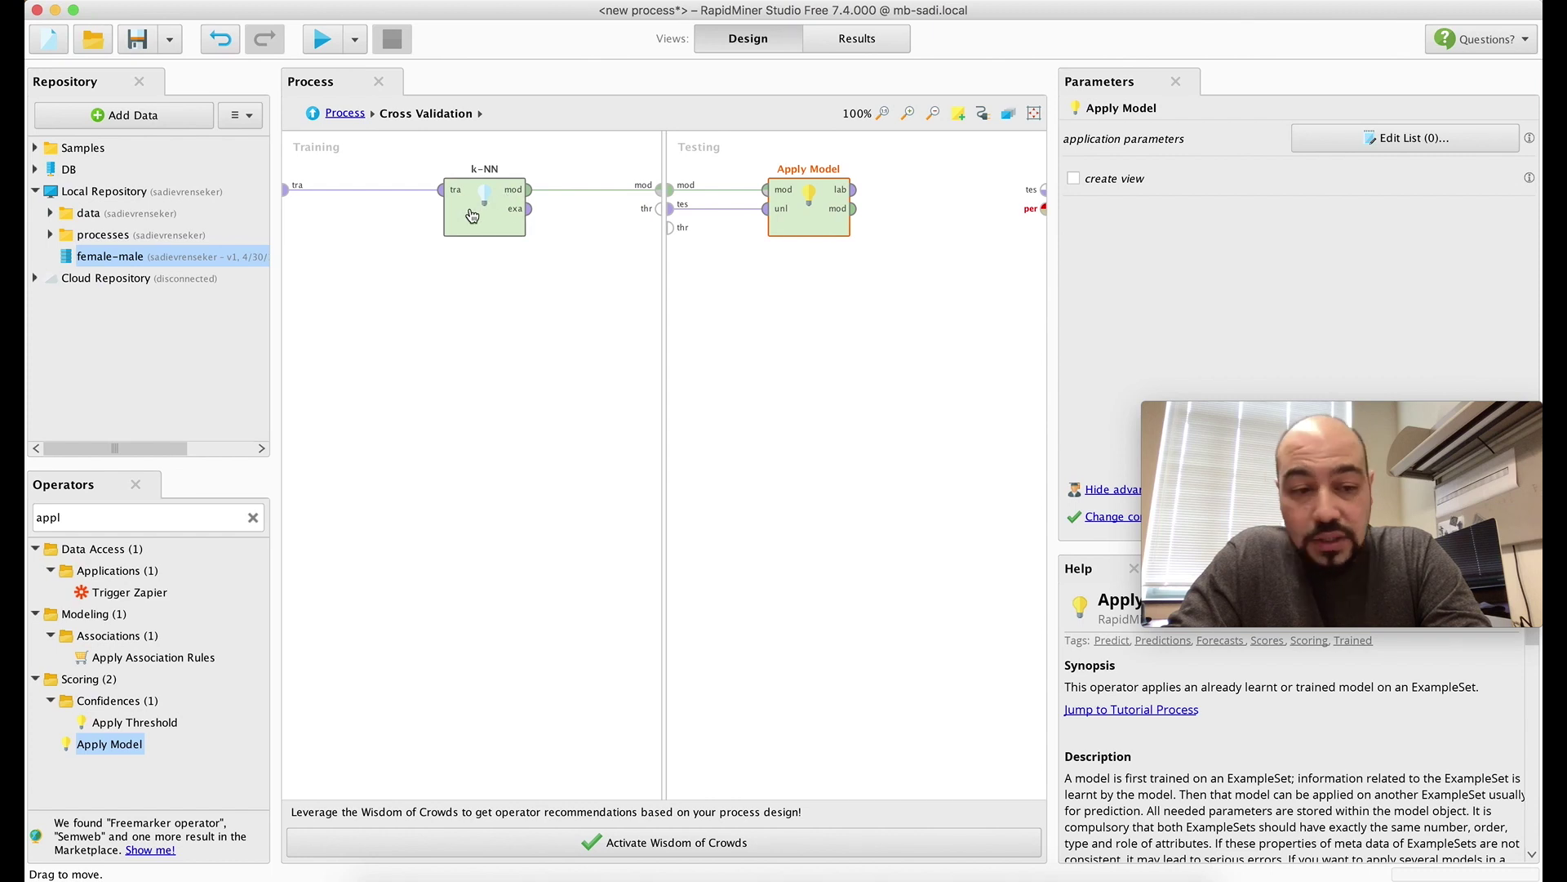
- Add Performance (Classification) between Apply Model and the Testing performance output, and connect Cross Validation's performance port to the main process result
double_click(118, 514)
text(perf)
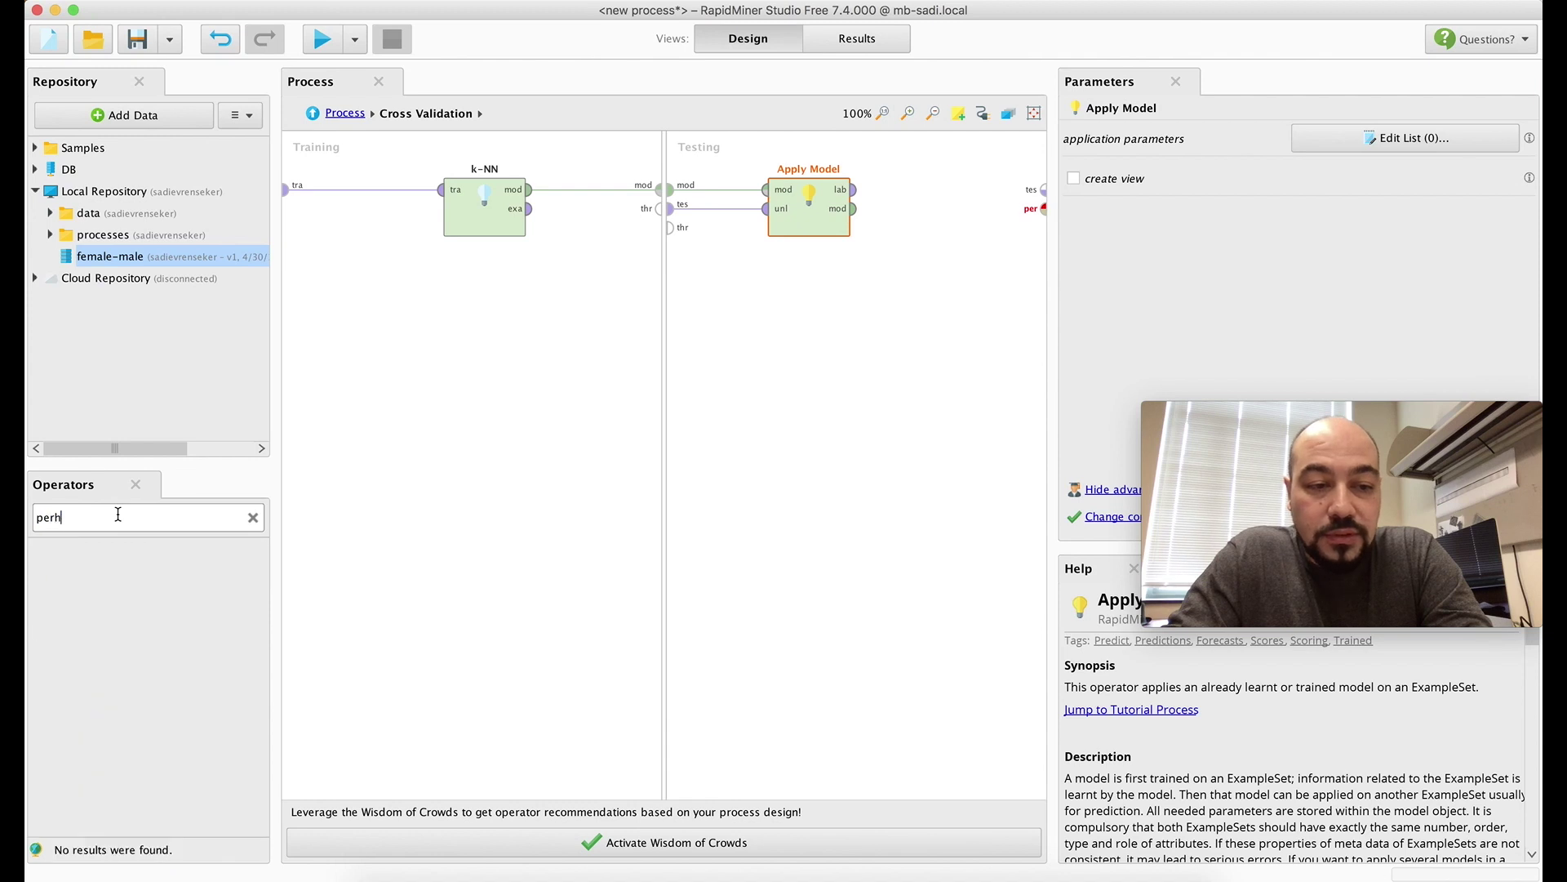
drag(155, 614, 867, 343)
mouse_move(850, 196)
mouse_down()
mouse_move(825, 328)
mouse_move(1043, 209)
mouse_up()
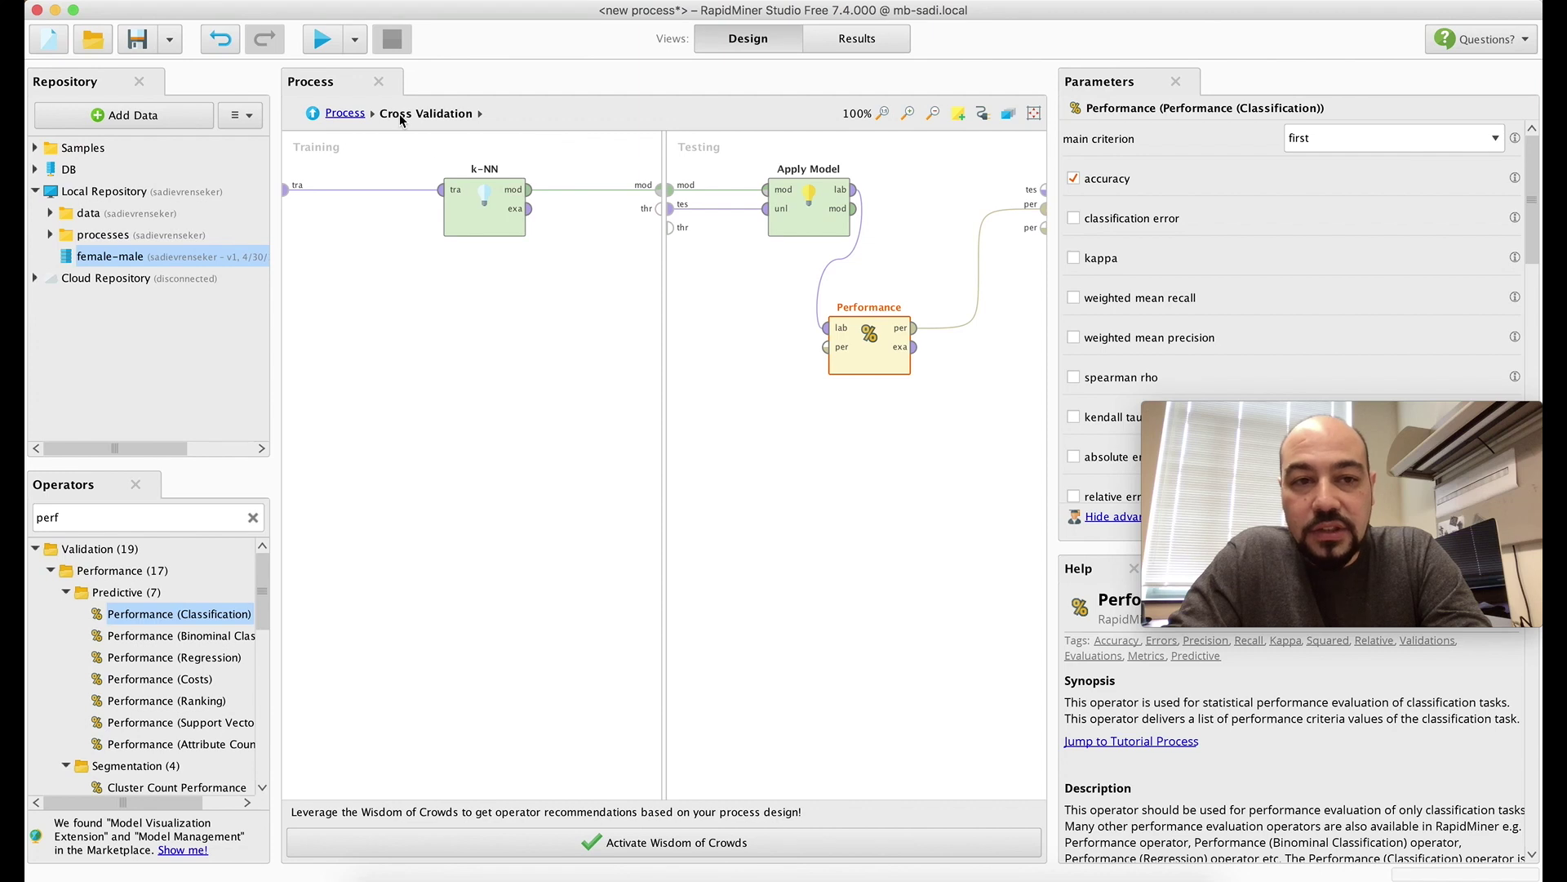
click(350, 114)
drag(714, 386, 1042, 191)
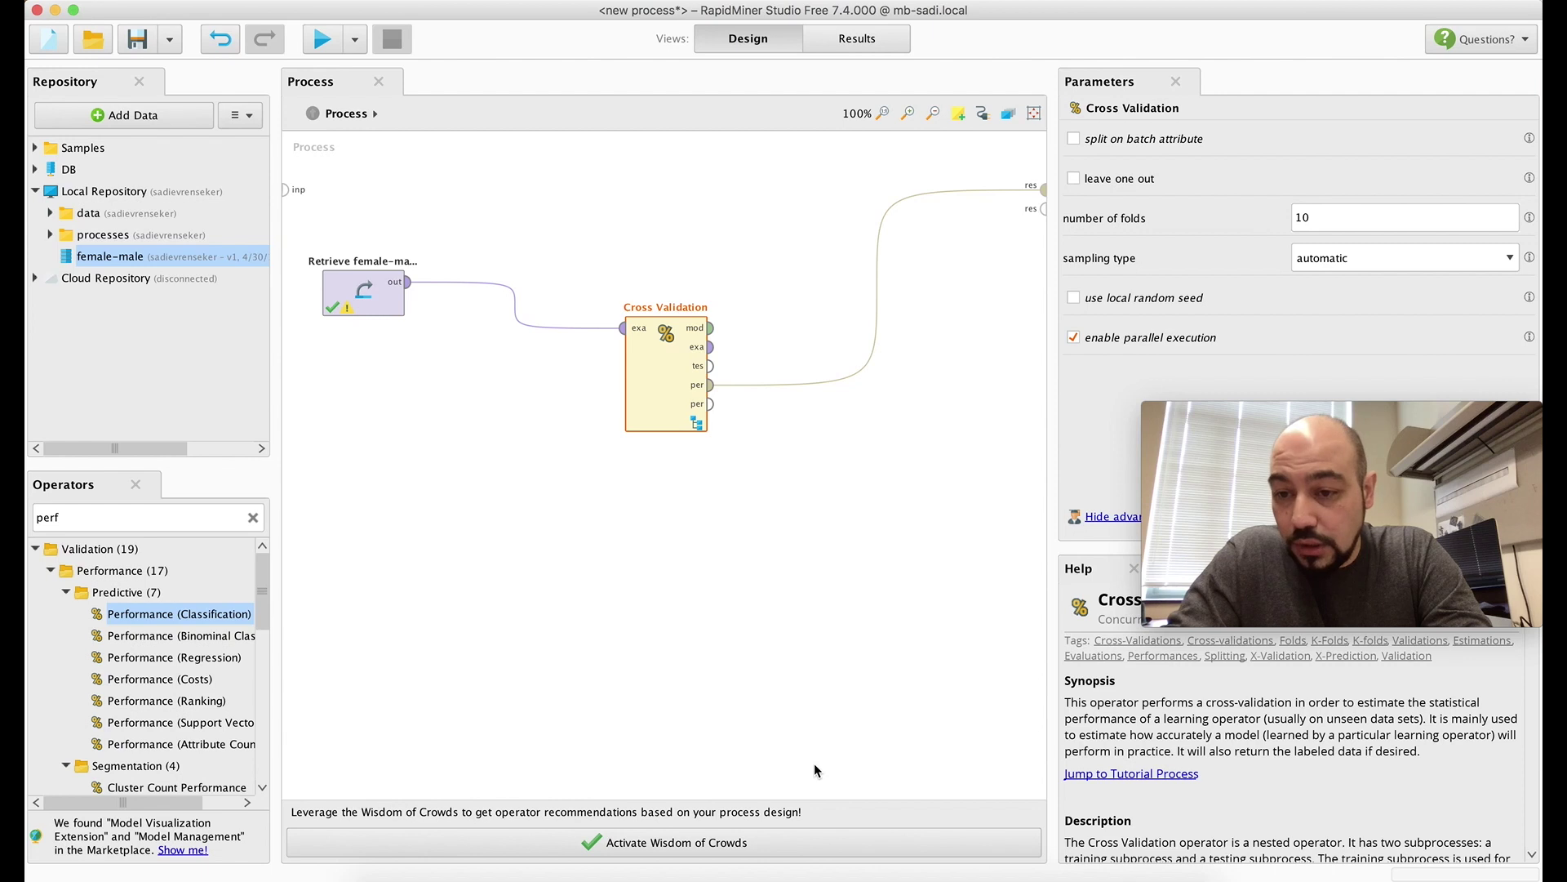
- Switch to the Excel workbook and examine how single rows, such as rows 2 and 3, can be held out from the other data rows
click(820, 865)
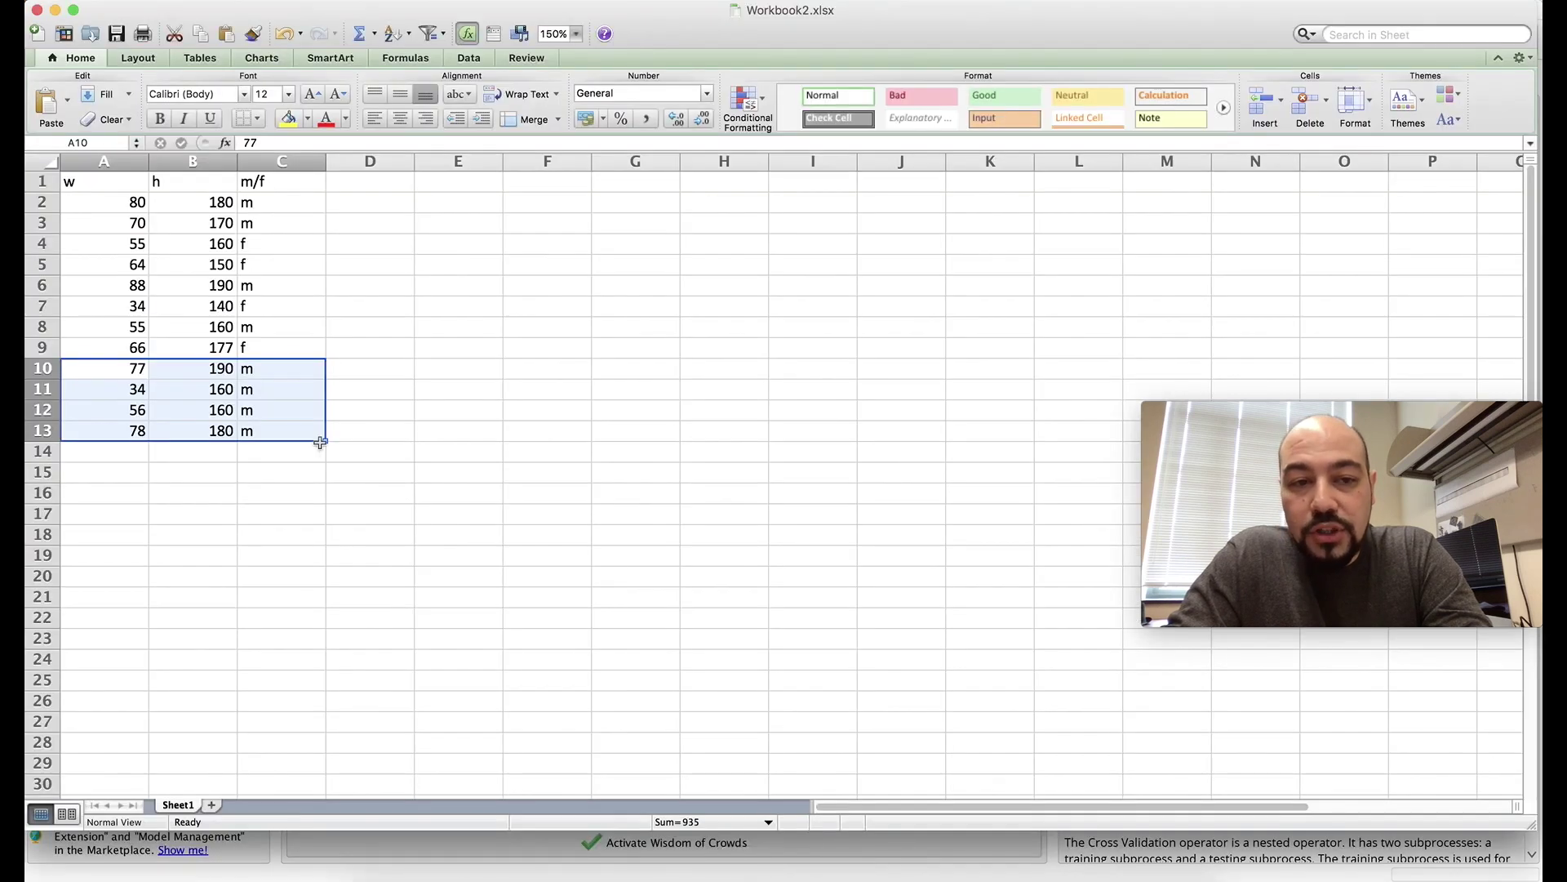
click(365, 285)
drag(92, 200, 284, 206)
drag(96, 227, 249, 435)
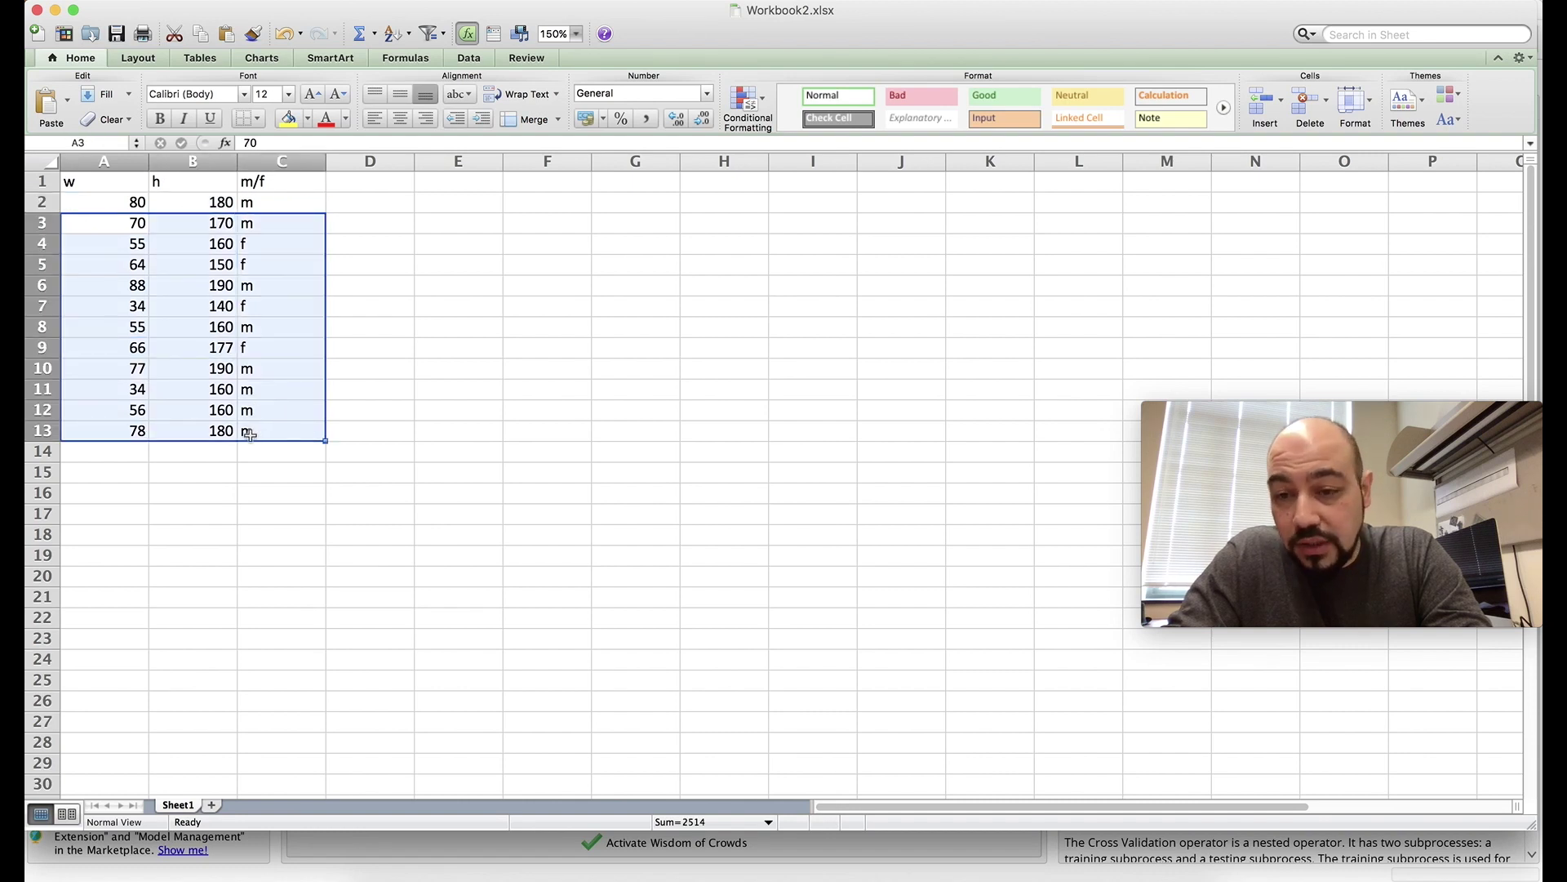
click(85, 244)
drag(84, 222, 276, 228)
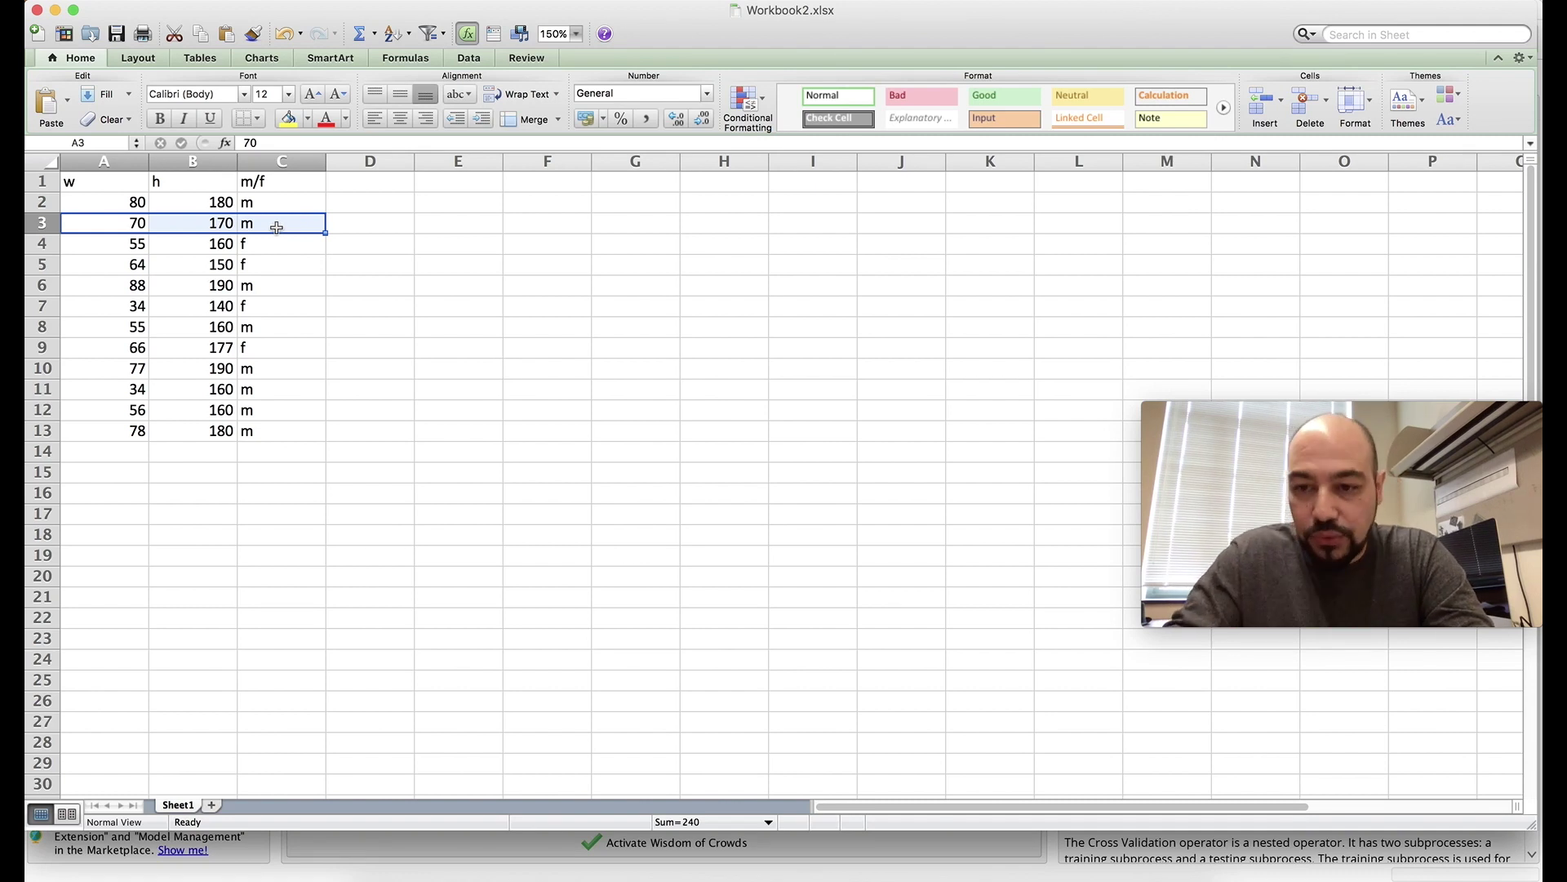
key(super+Tab)
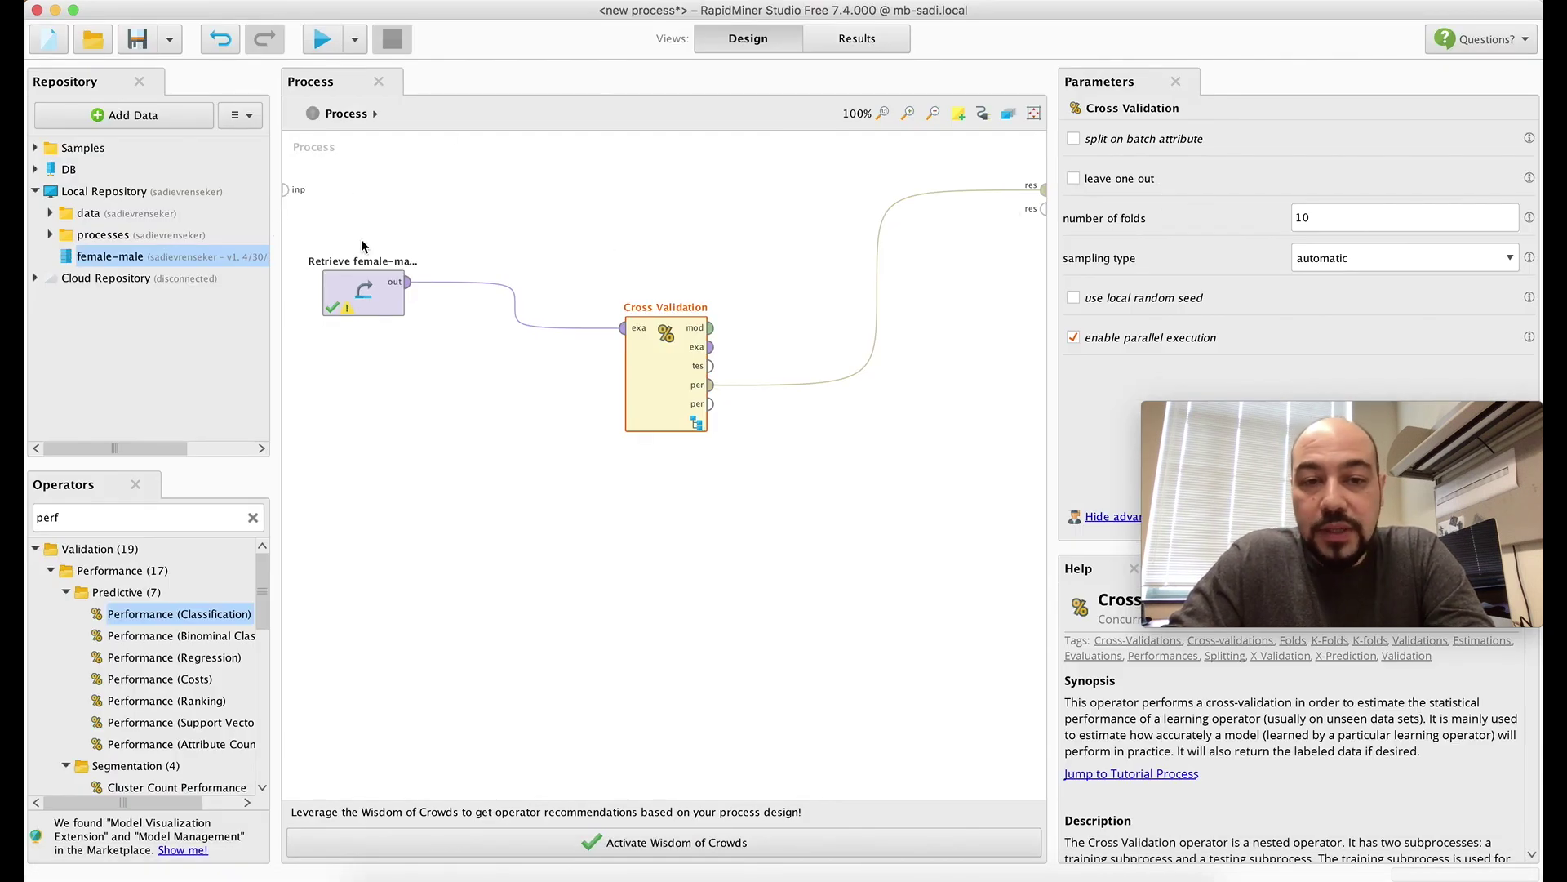
key(super+Tab)
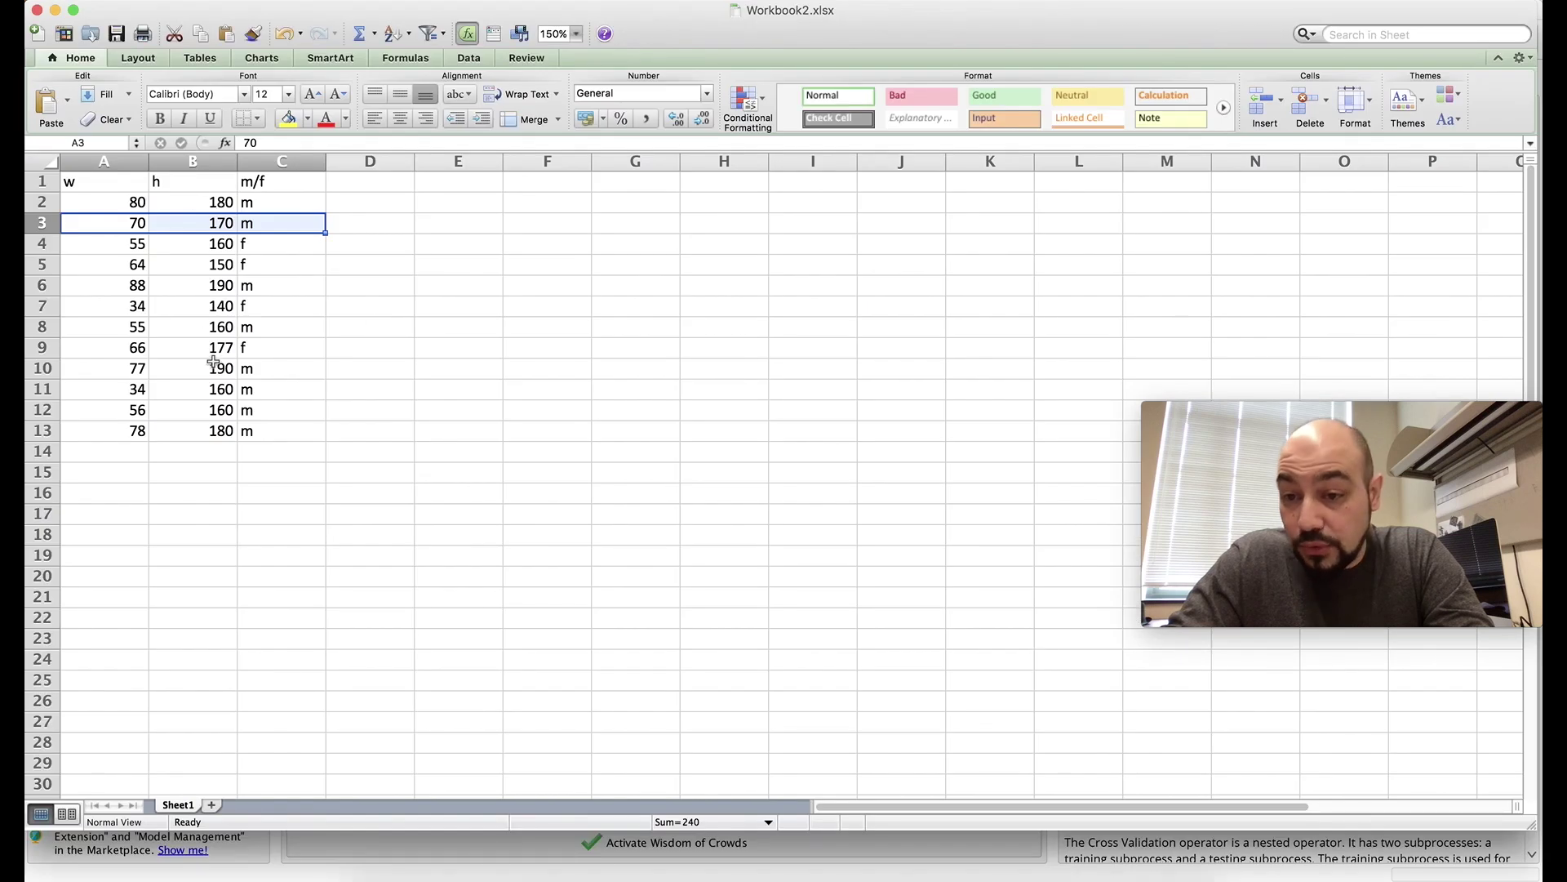
- Switch back to RapidMiner, run the k-NN cross-validation process, and review its accuracy and confusion matrix against the workbook data
key(super+Tab)
click(322, 38)
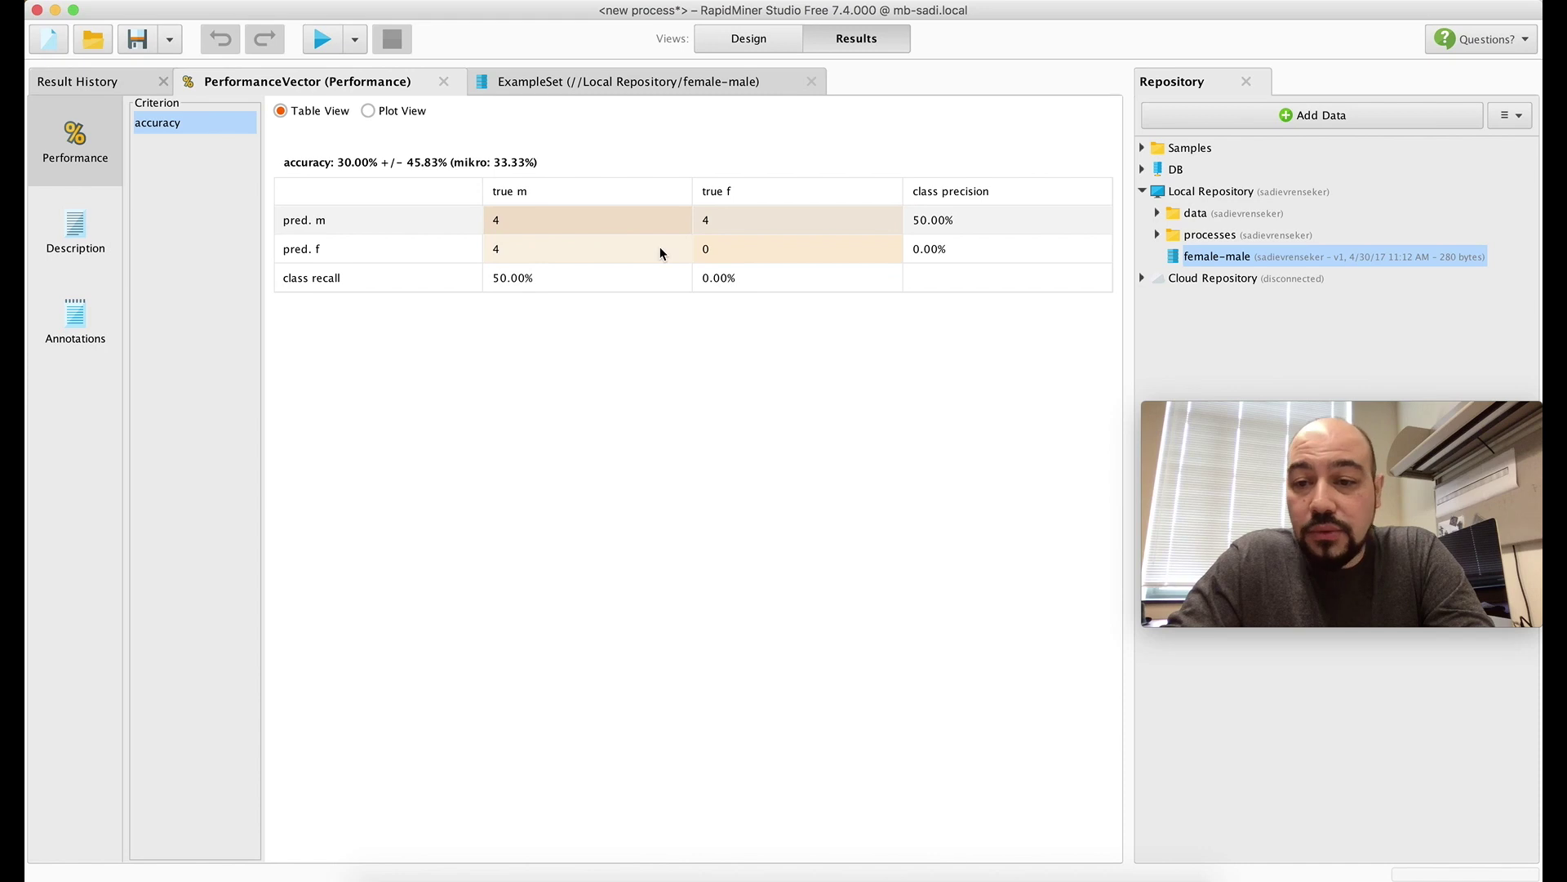
key(super+Tab)
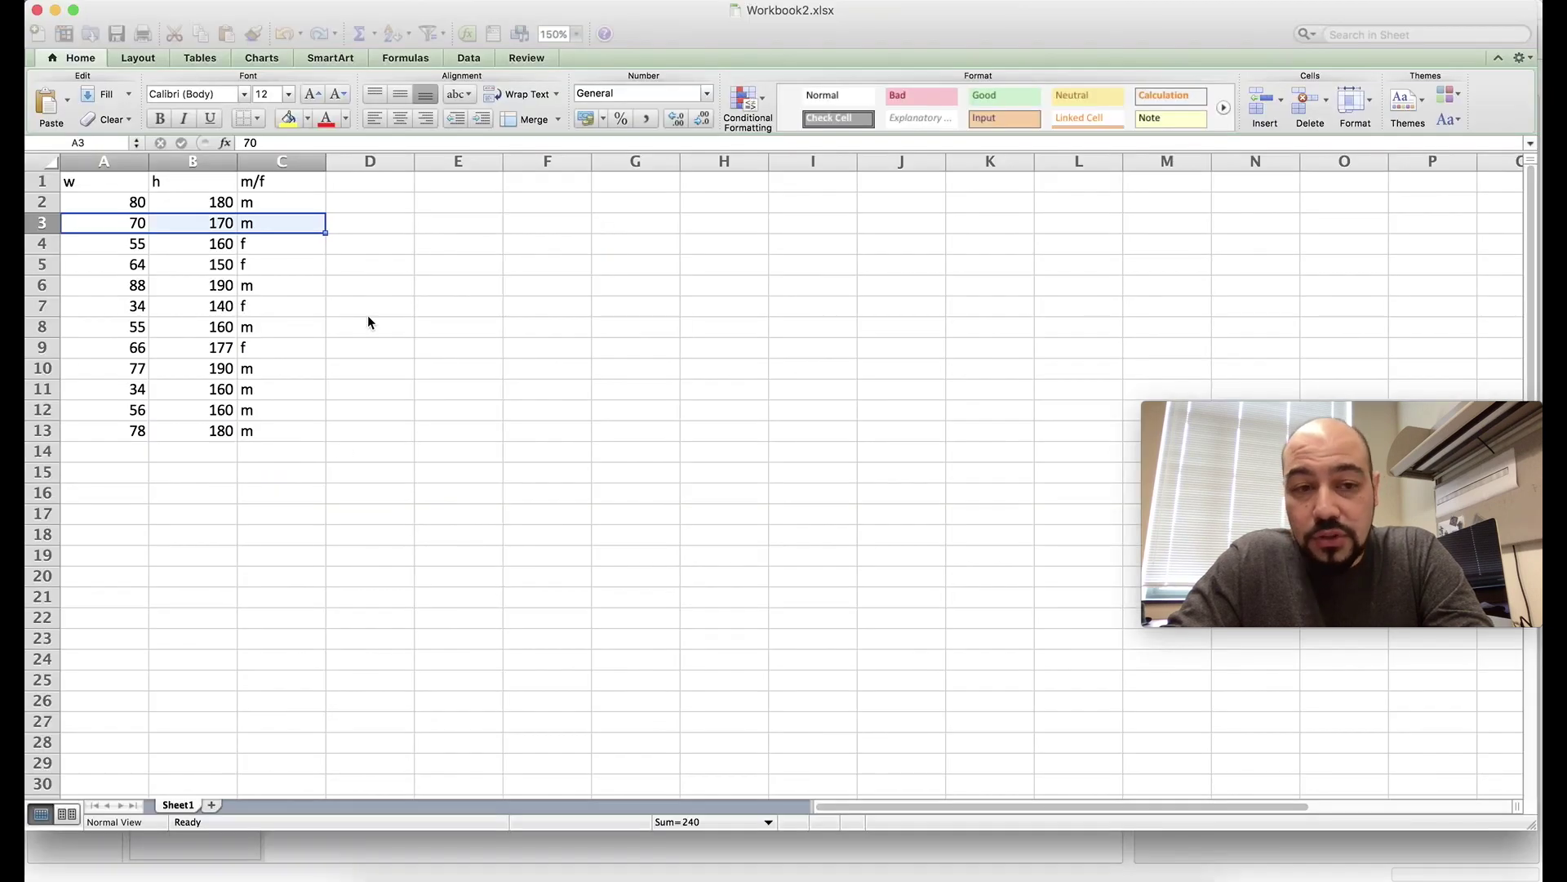
key(super+Tab)
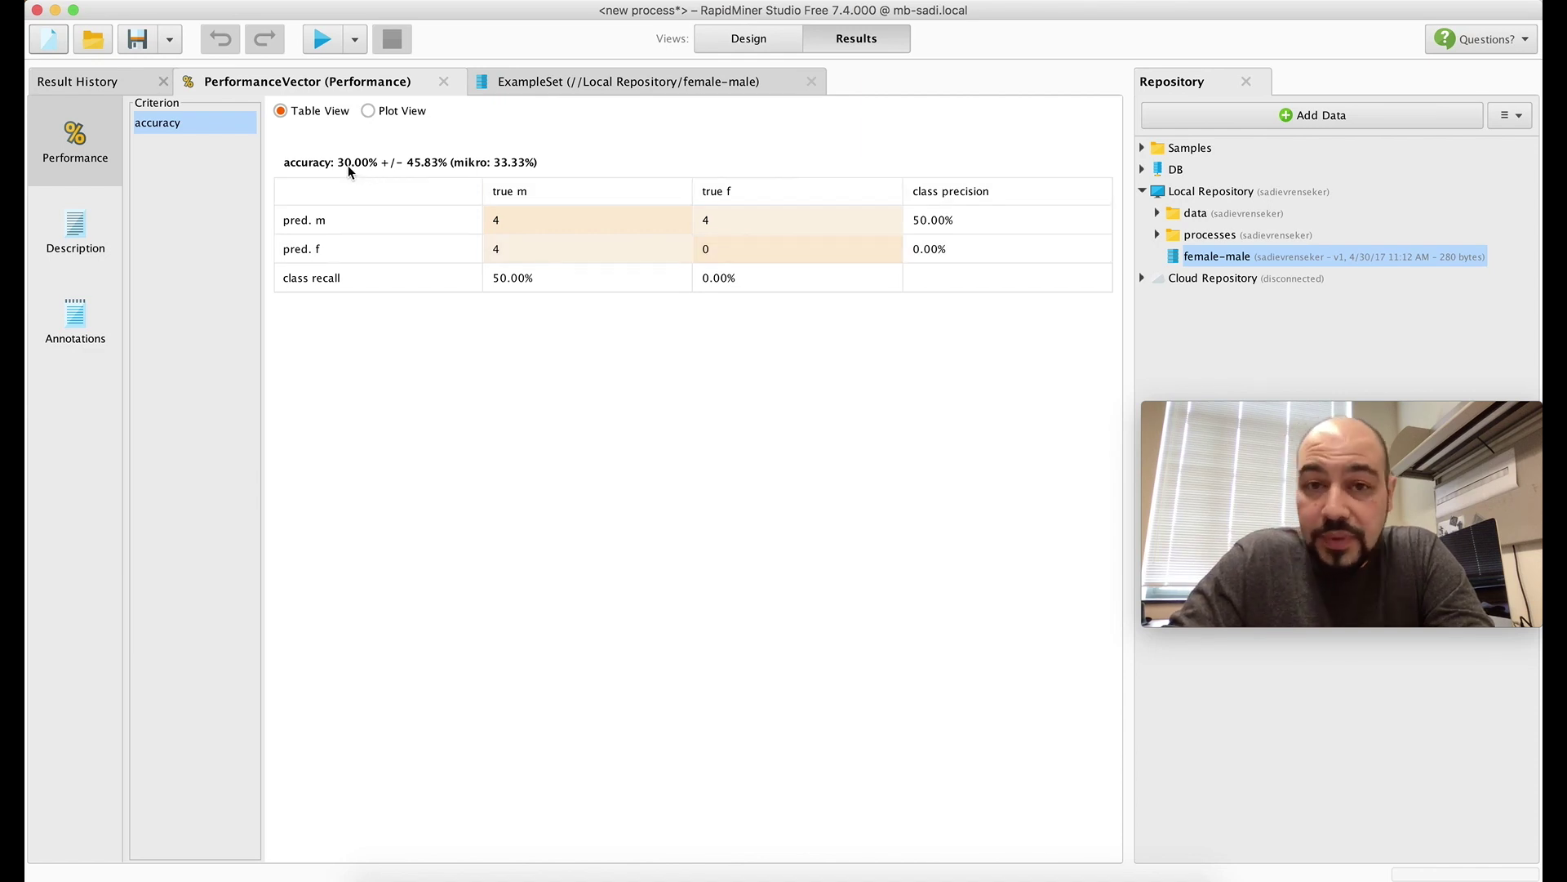
- Go back to the process design, review the k-NN subprocess inside Cross Validation and return to the main process
click(731, 39)
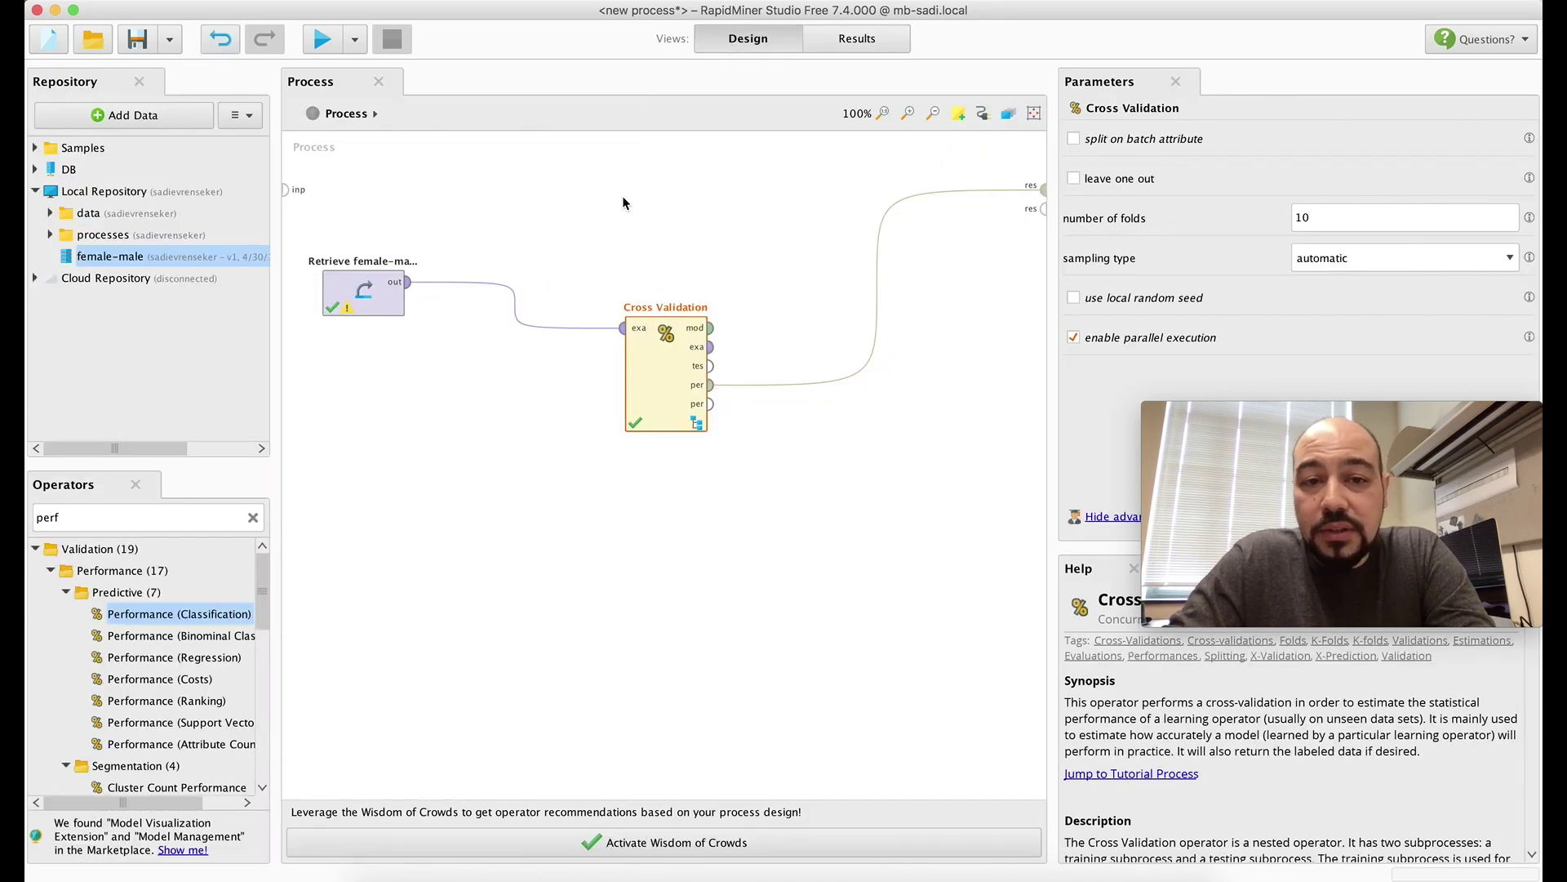
double_click(657, 378)
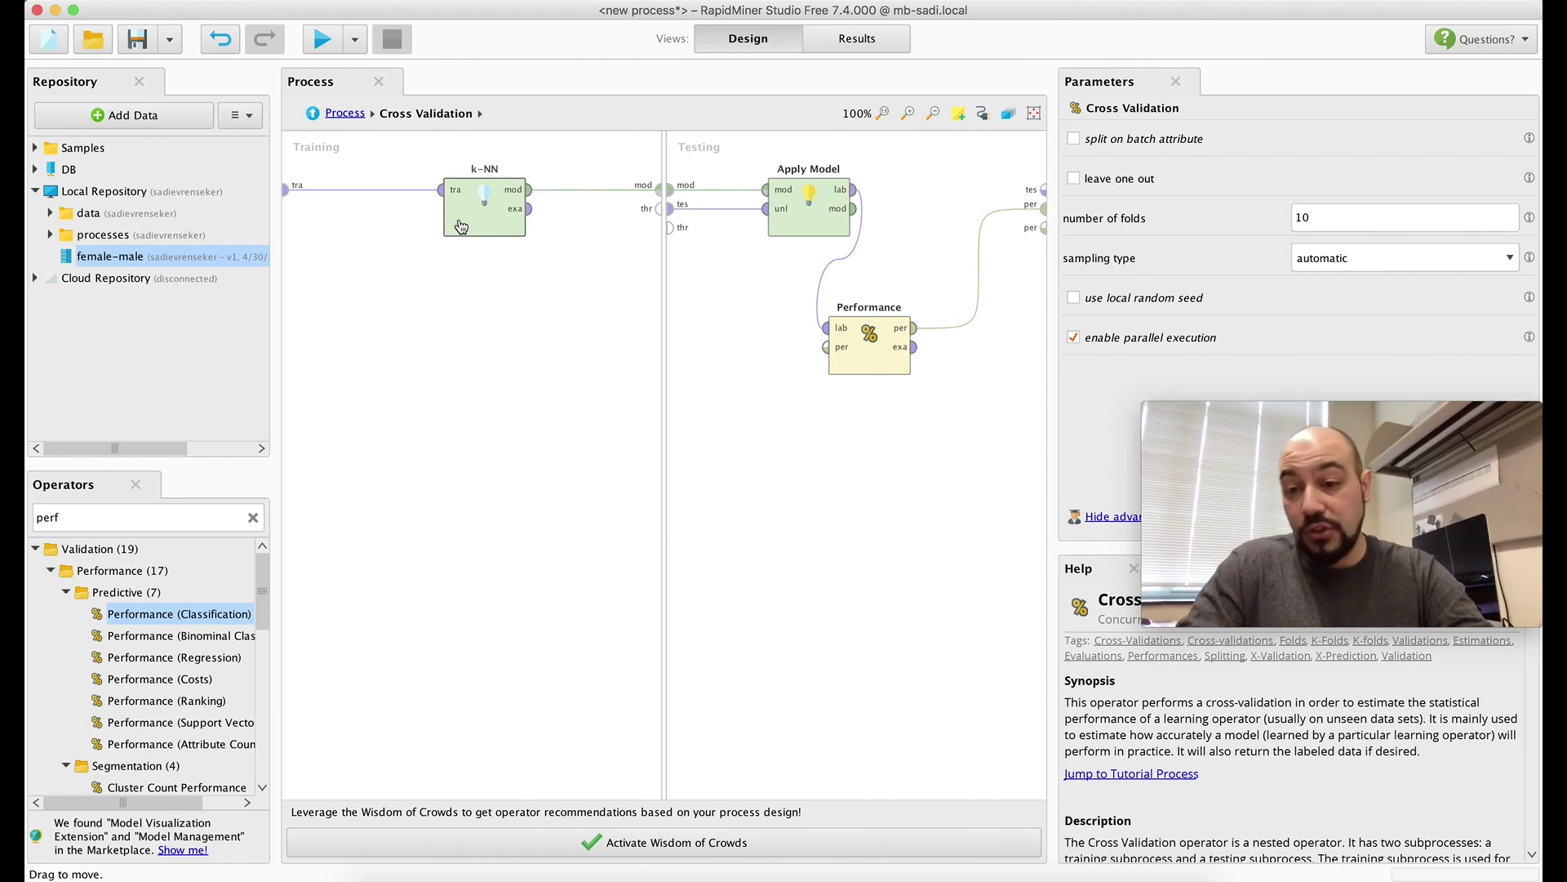
key(alt+Up)
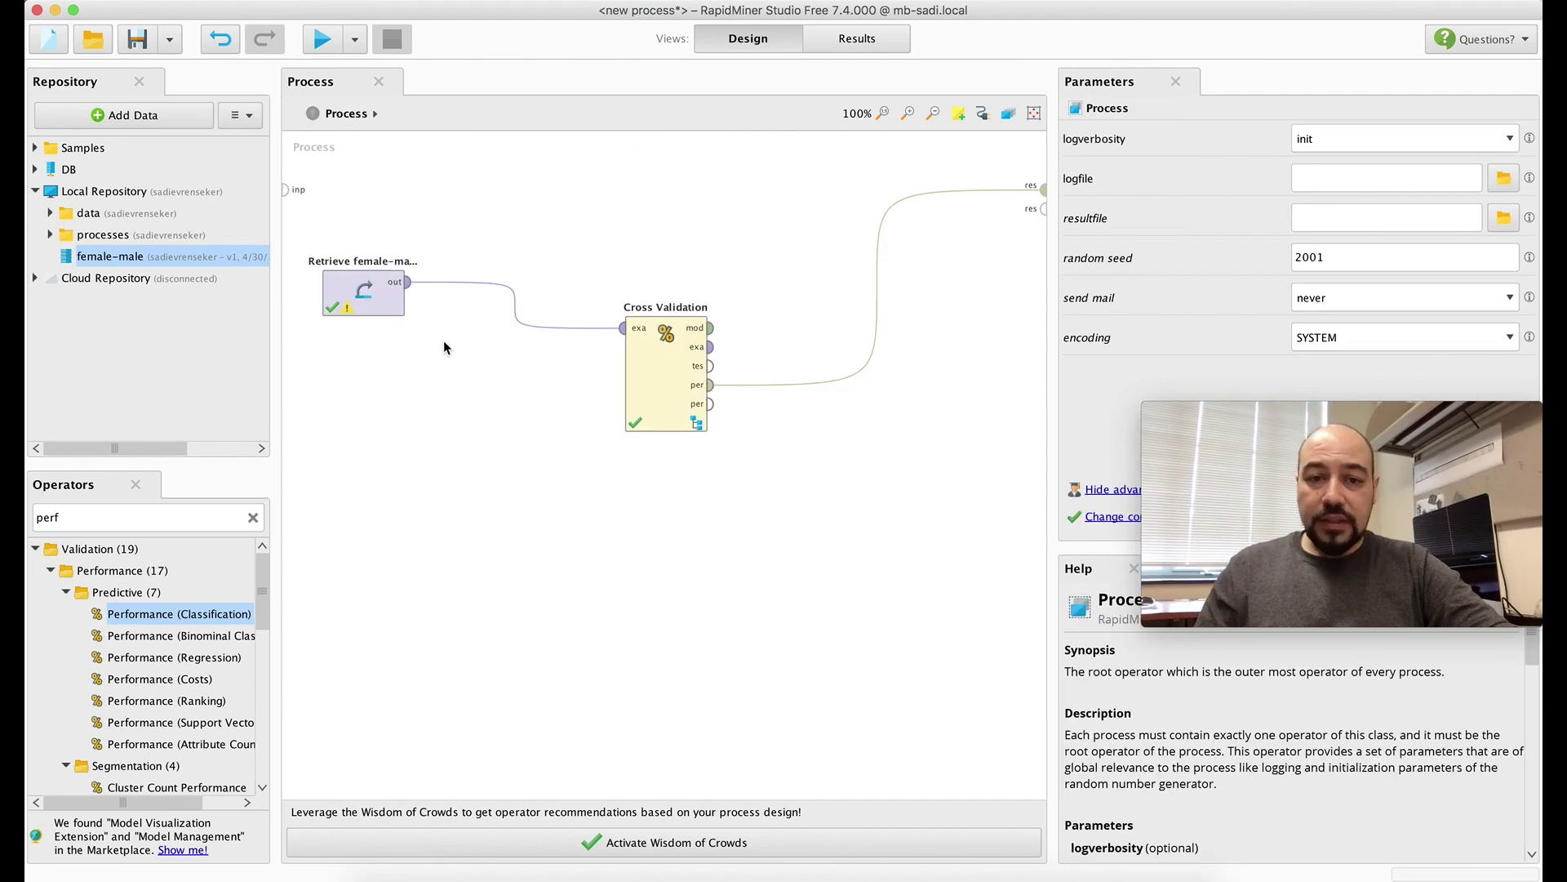